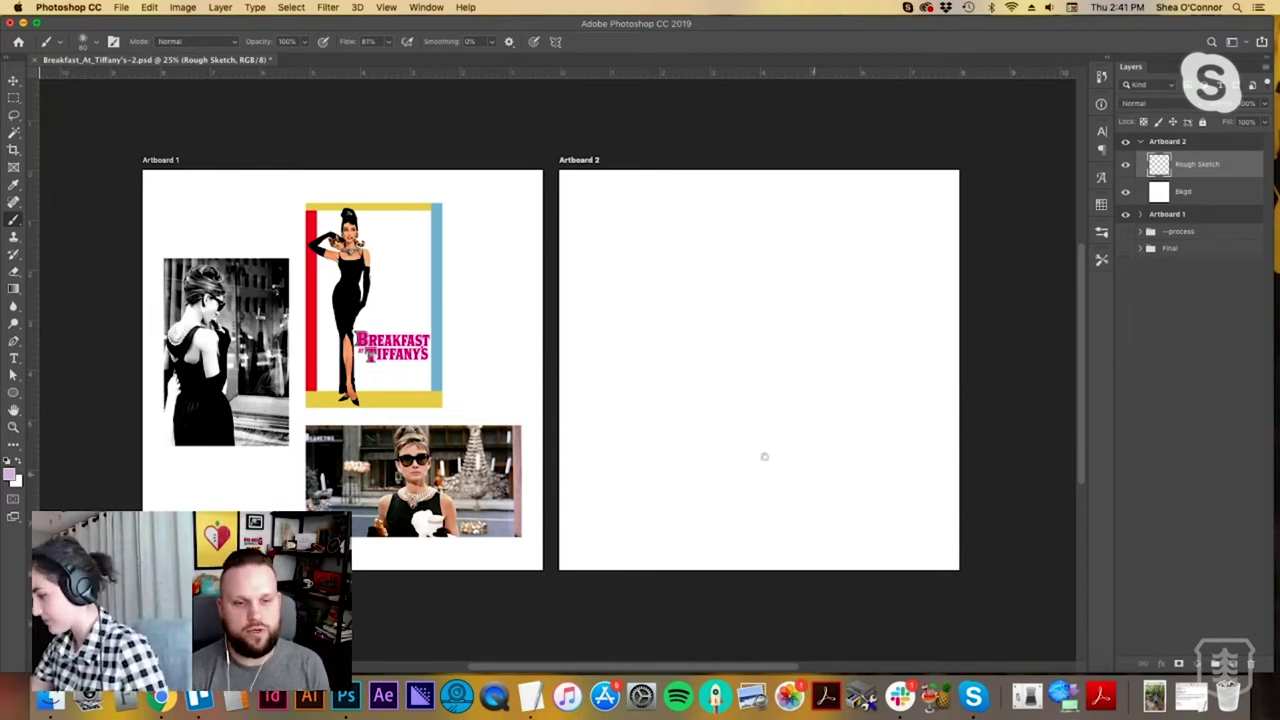
Try a zigzag test scribble with the brush on Artboard 2 and undo it.
left_click_drag(716, 268, 825, 394)
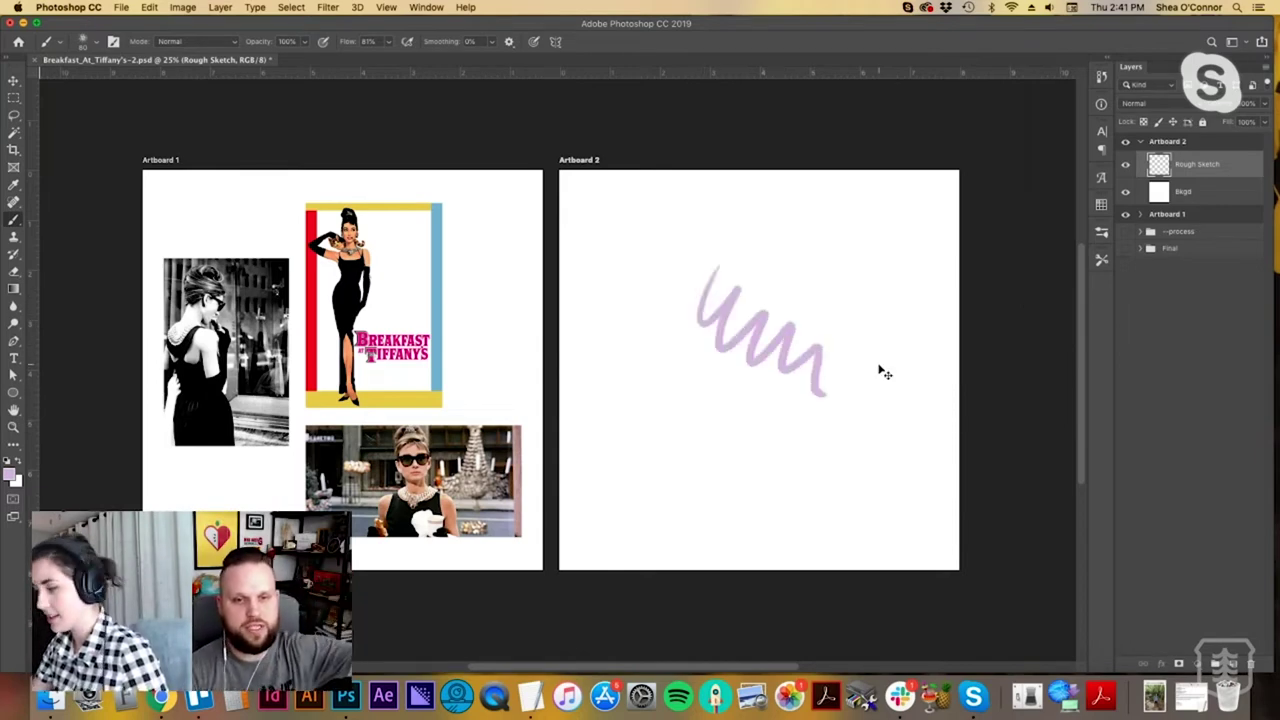
key("super+z")
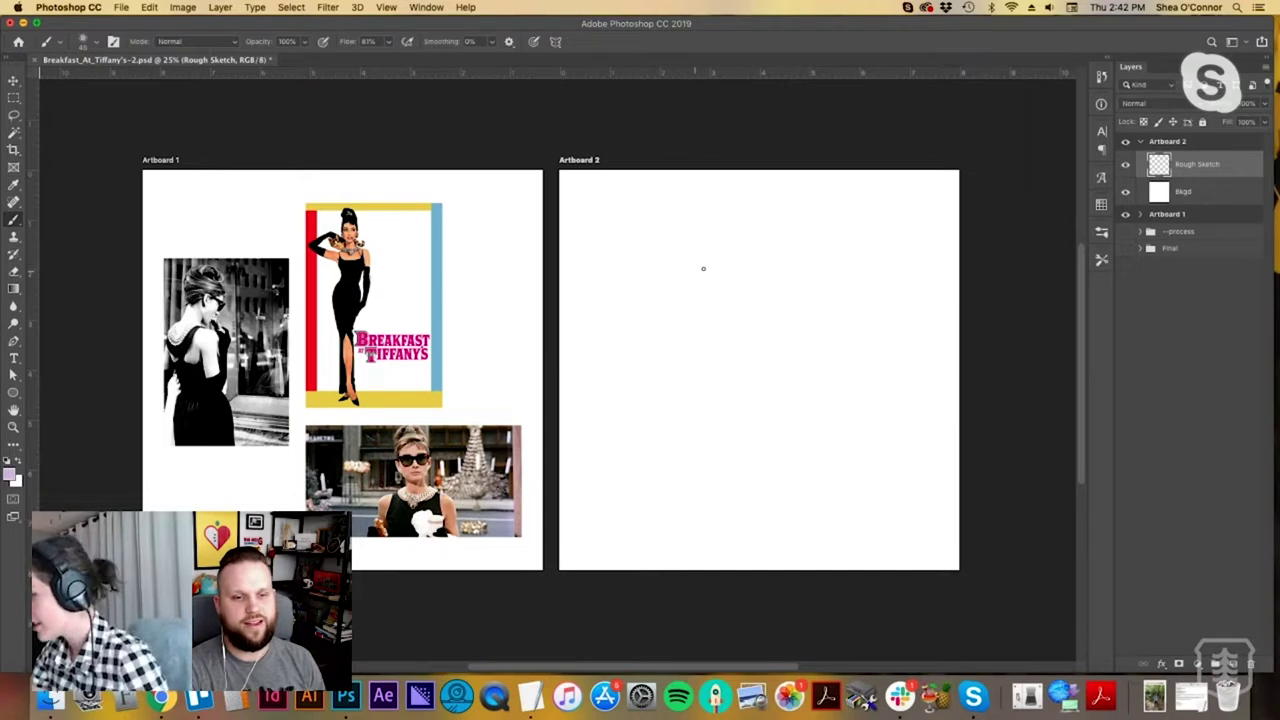
Sketch a right-facing face profile in light purple on Artboard 2's Rough Sketch layer, covering the forehead, nose, lips and chin.
key("z")
left_click(703, 279)
left_click(704, 285)
key("h")
left_click_drag(642, 364, 724, 338)
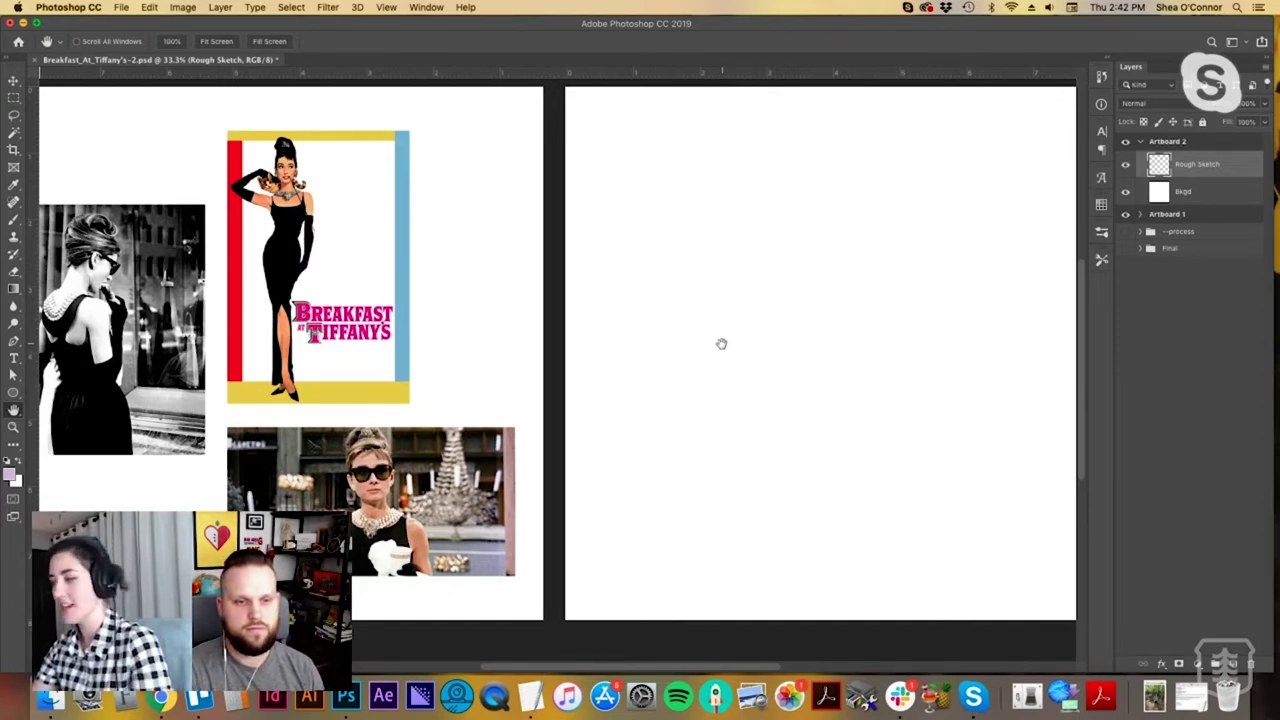
left_click_drag(771, 334, 737, 346)
key("b")
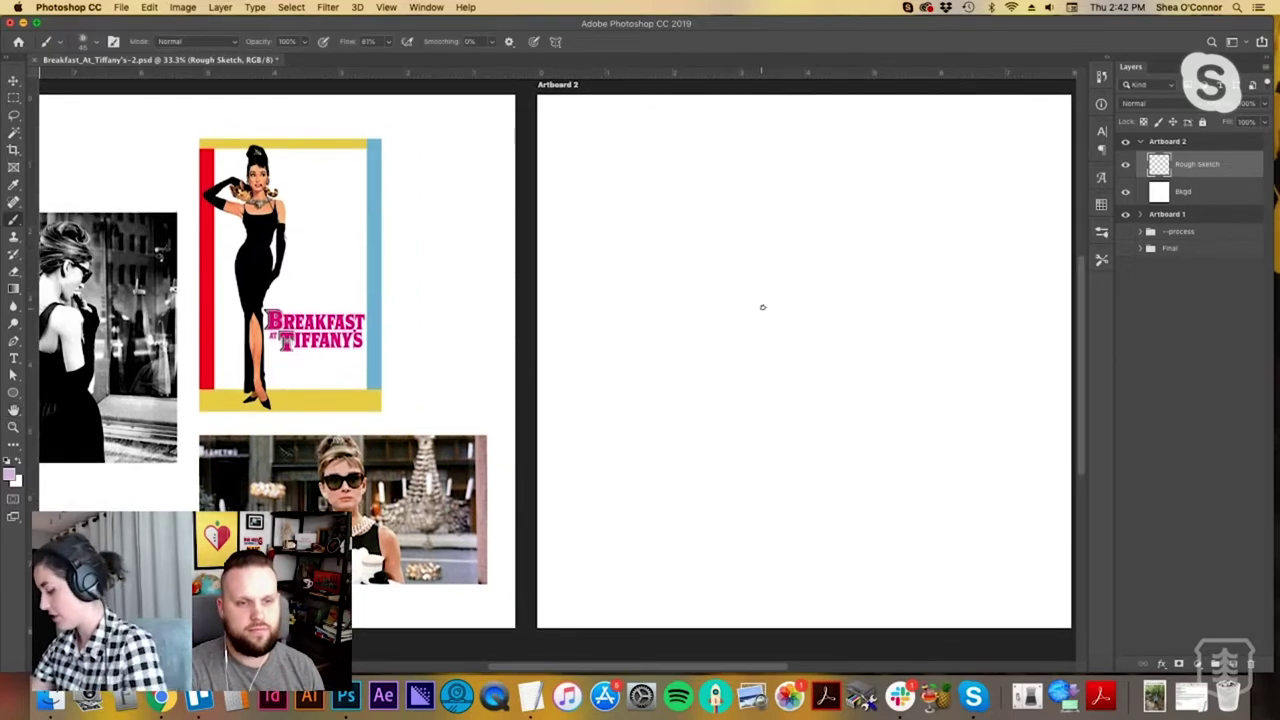
mouse_move(721, 226)
left_mouse_down()
mouse_move(736, 253)
mouse_move(720, 223)
mouse_move(736, 252)
mouse_move(732, 286)
mouse_move(733, 240)
mouse_move(729, 314)
mouse_move(728, 297)
mouse_move(749, 312)
mouse_move(727, 336)
left_mouse_up()
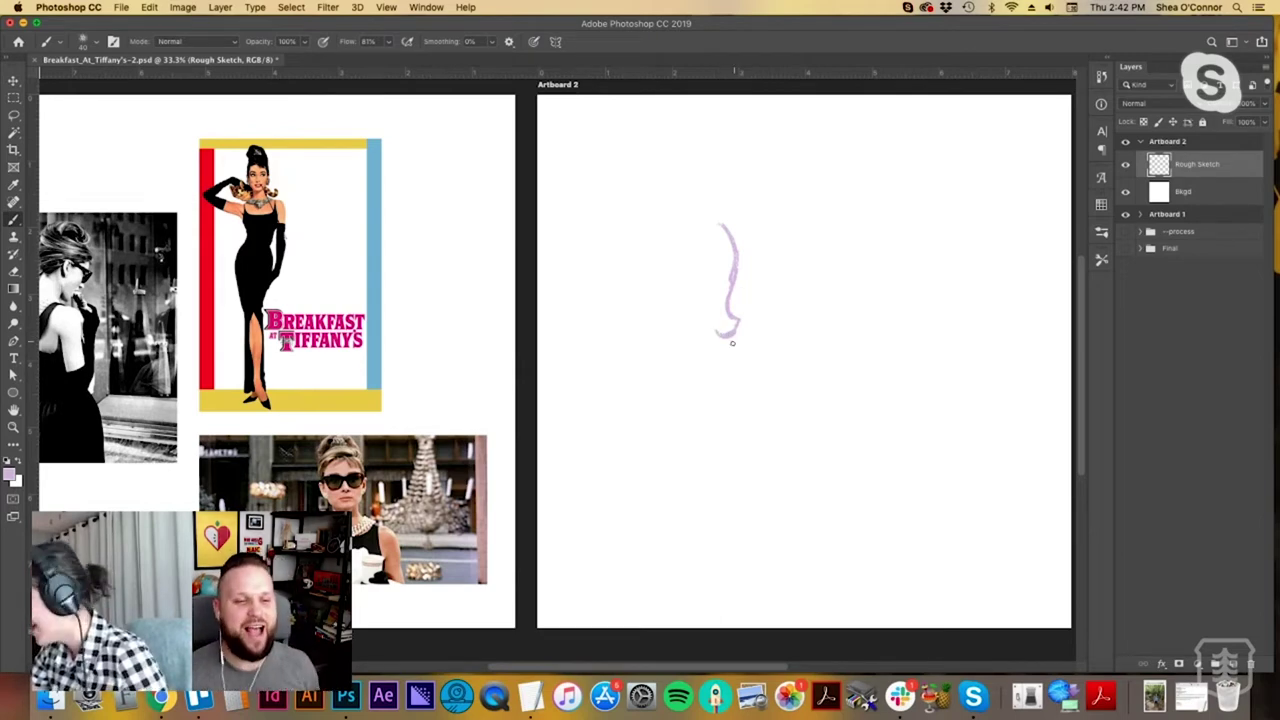
left_click_drag(718, 333, 712, 368)
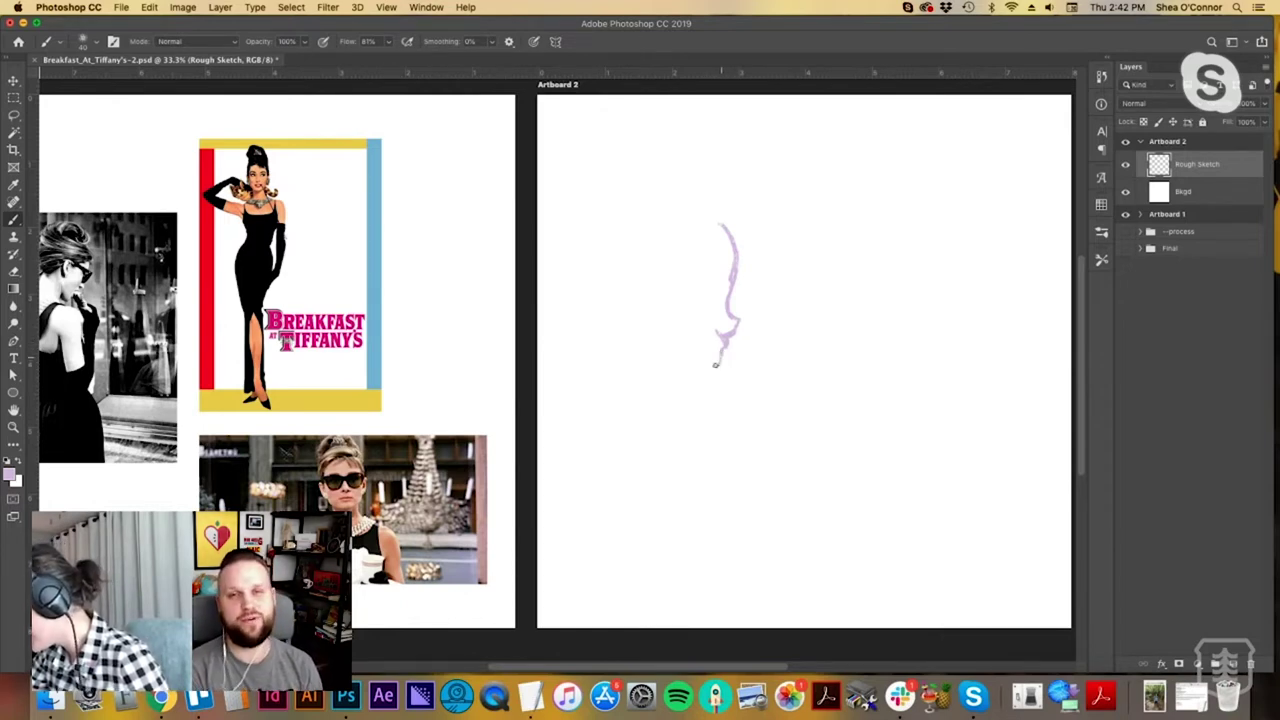
Sketch the jawline sweeping back from the chin and the outline of the ear above its end.
left_click_drag(714, 365, 670, 346)
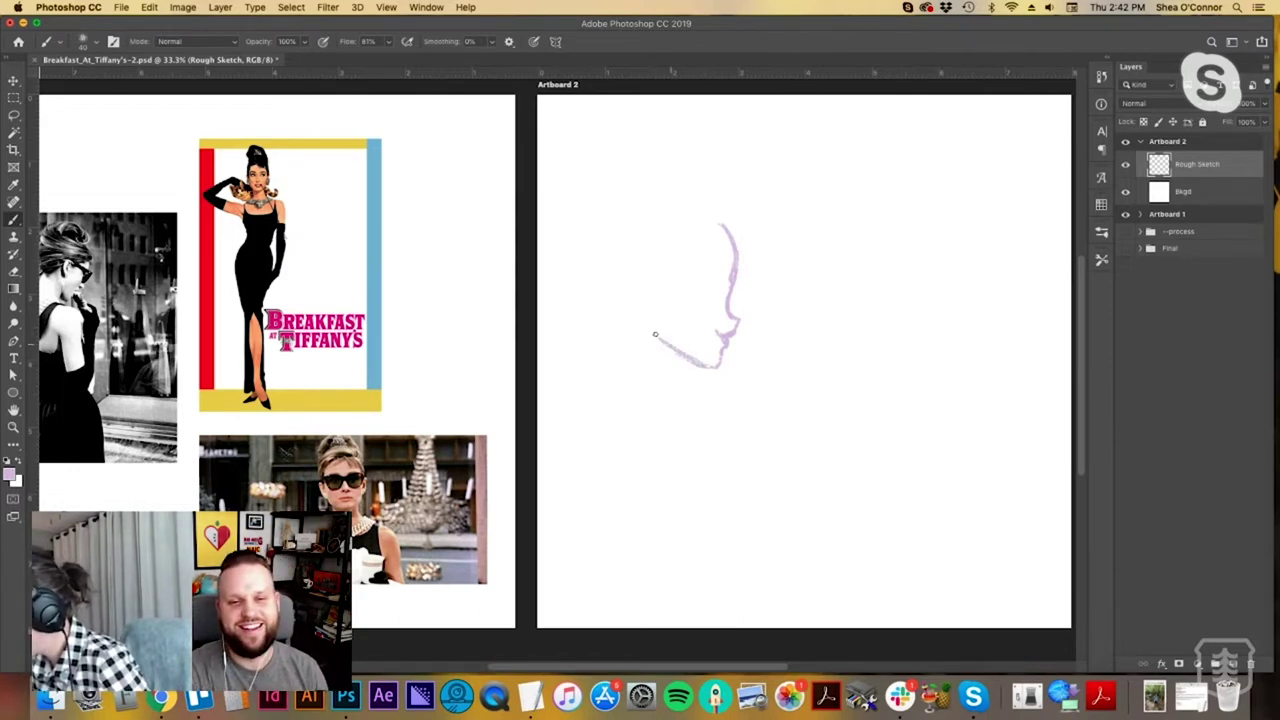
left_click_drag(668, 344, 649, 323)
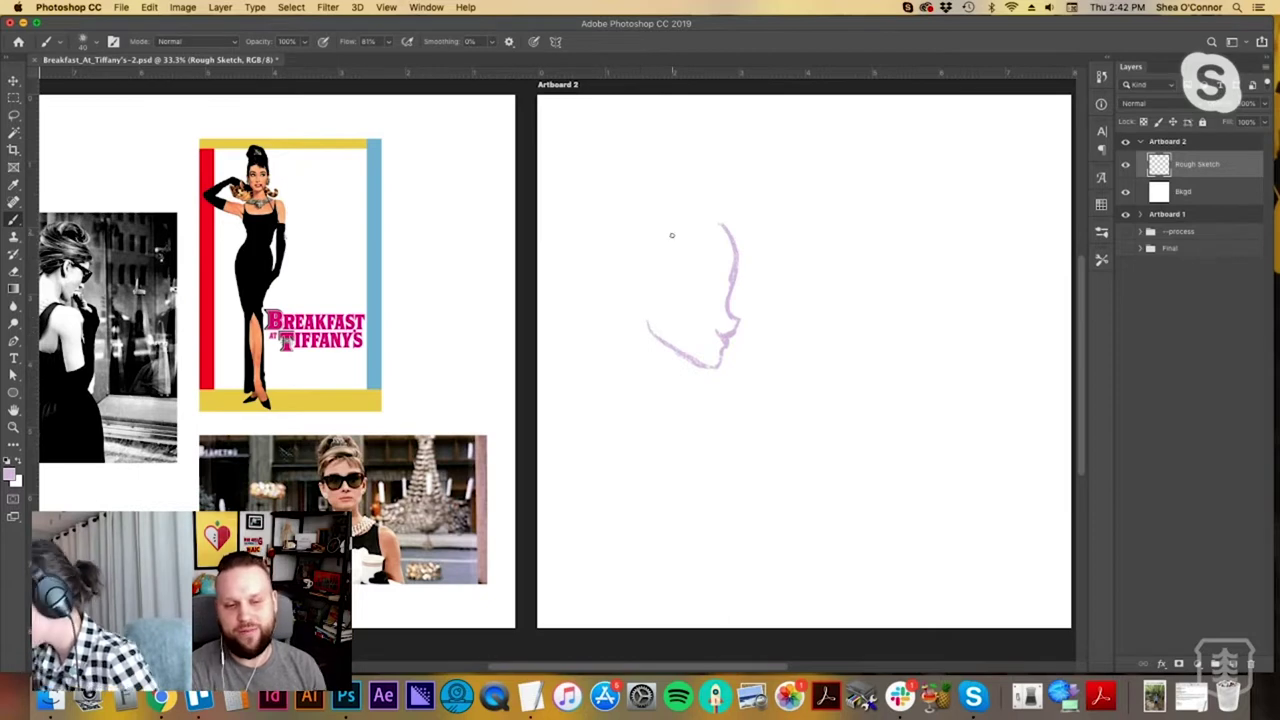
mouse_move(650, 311)
left_mouse_down()
mouse_move(637, 280)
mouse_move(654, 292)
left_mouse_up()
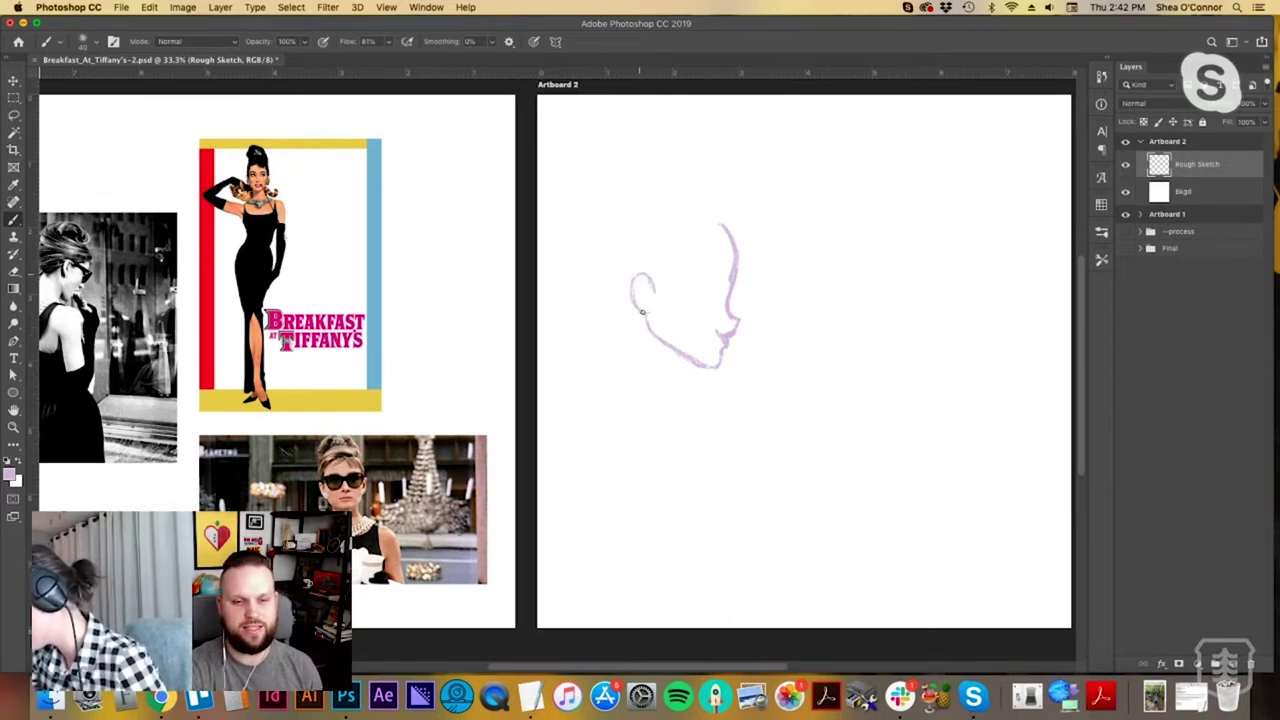
Sketch the eye and the filled-in sunglasses, with the temple arm running back to the ear.
mouse_move(700, 301)
left_mouse_down()
mouse_move(732, 300)
mouse_move(717, 308)
left_mouse_up()
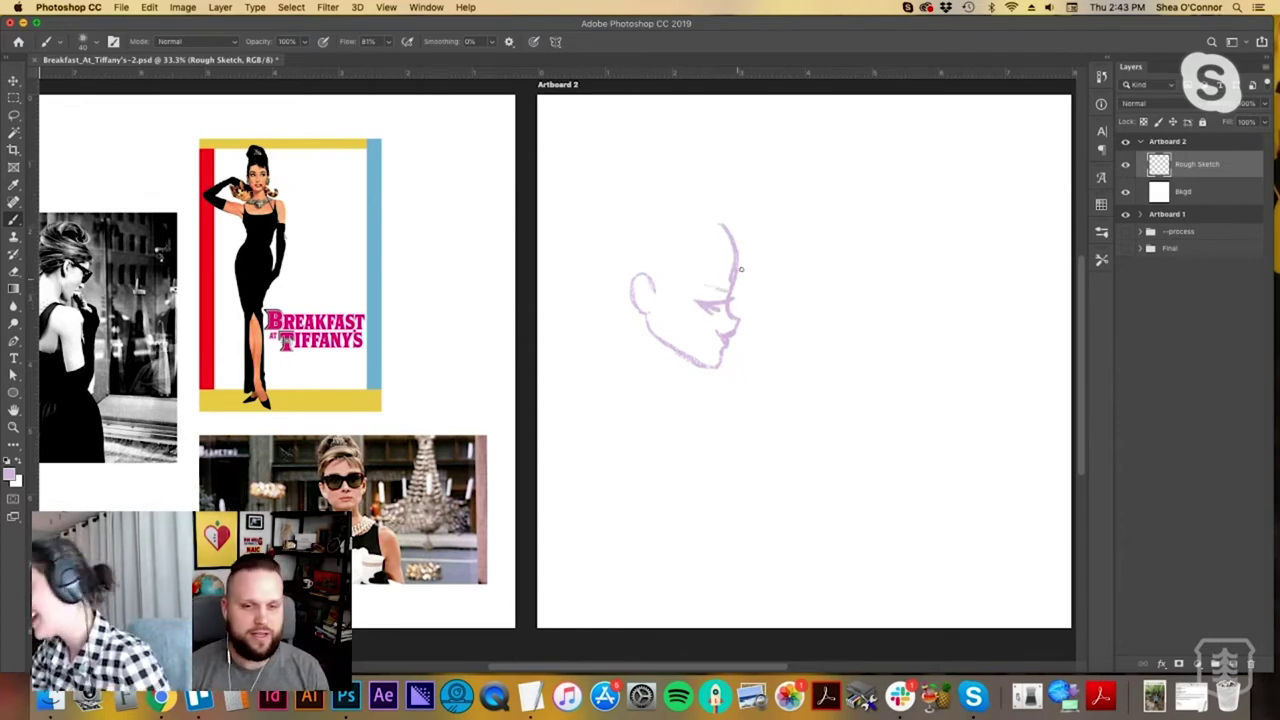
left_click_drag(650, 278, 738, 297)
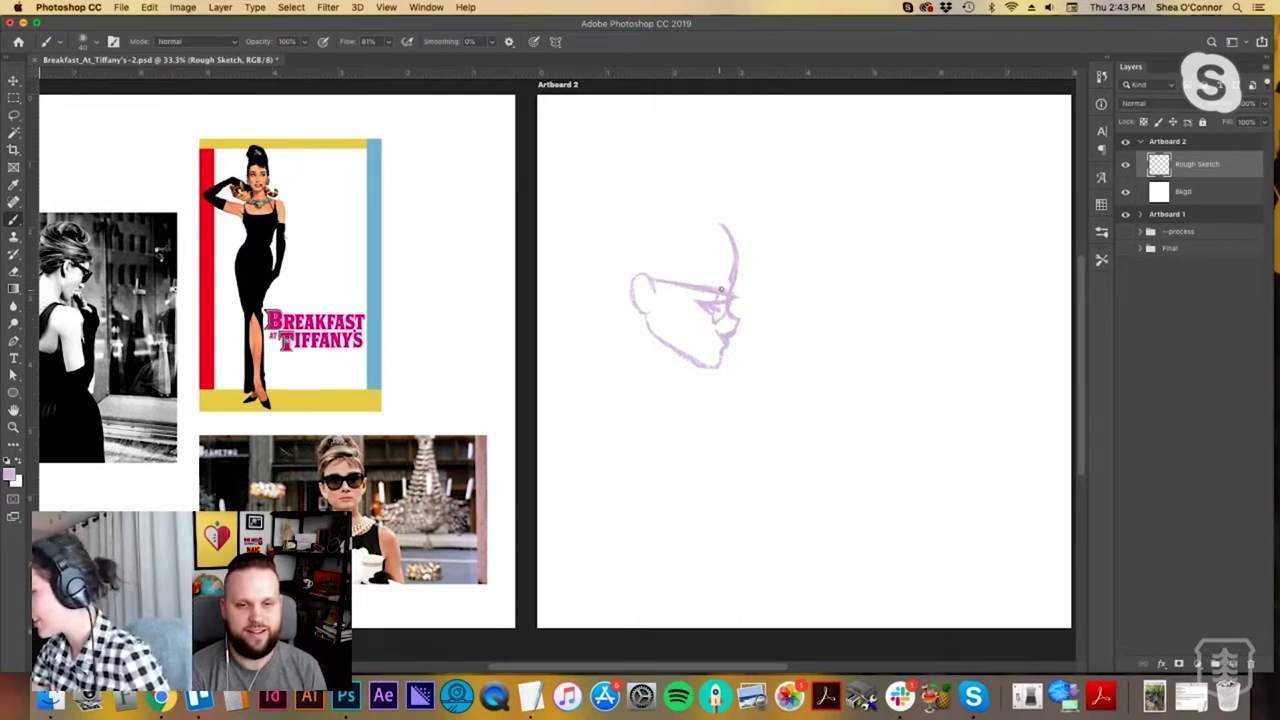
key("super+z")
key("super+z")
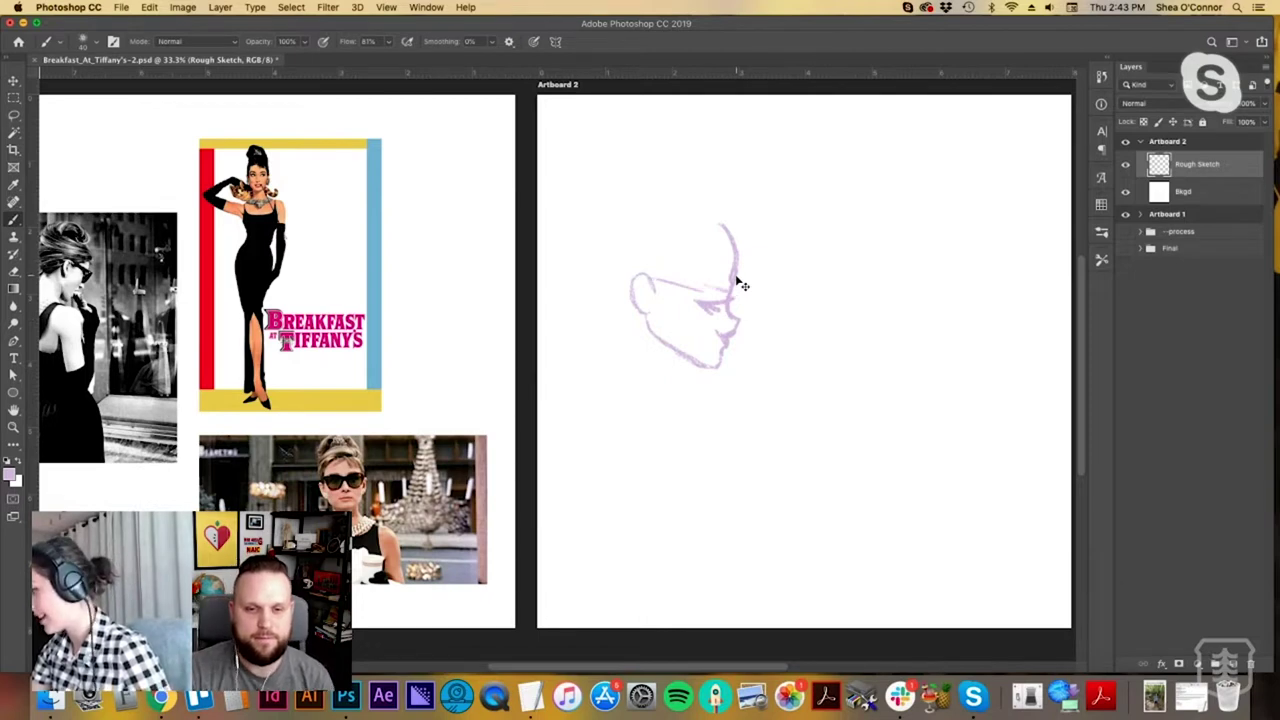
mouse_move(726, 291)
left_mouse_down()
mouse_move(655, 283)
mouse_move(738, 292)
mouse_move(716, 315)
left_mouse_up()
mouse_move(716, 293)
left_mouse_down()
mouse_move(720, 318)
mouse_move(730, 292)
mouse_move(718, 304)
mouse_move(668, 286)
mouse_move(728, 290)
left_mouse_up()
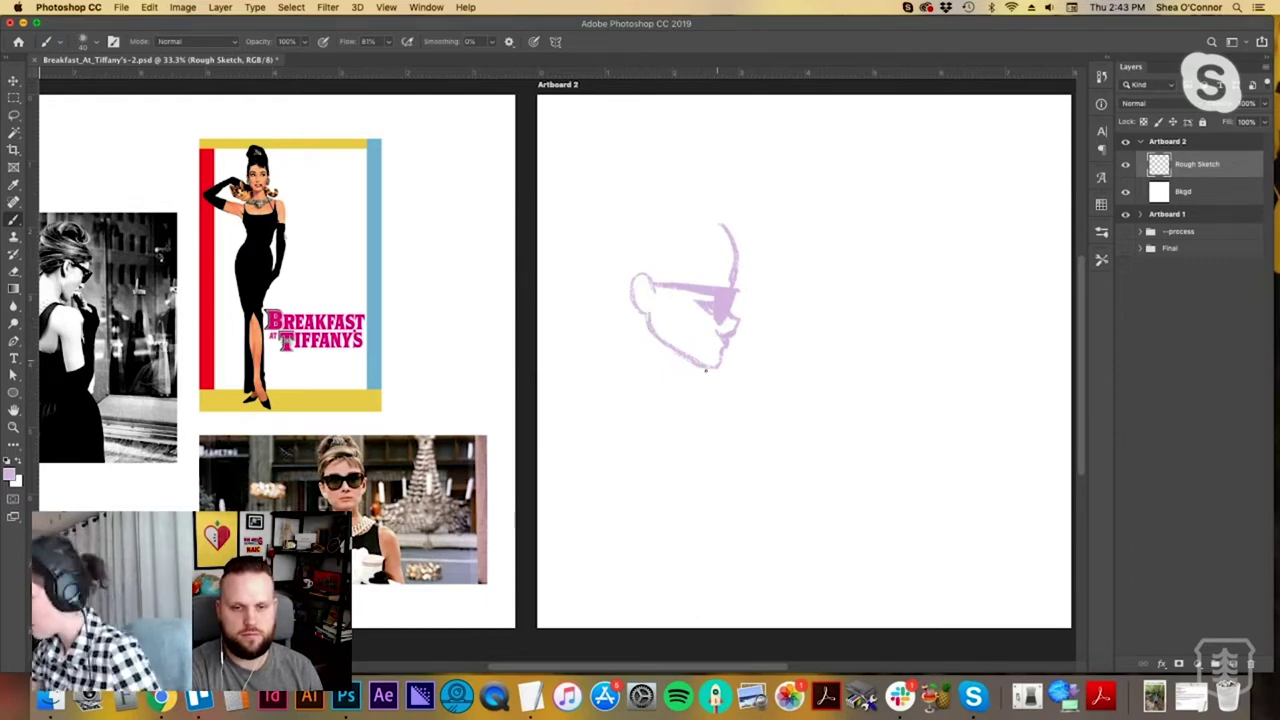
Clean up the jawline with the Eraser and brush in the inner ear fold and the eyebrow above the sunglasses.
key("e")
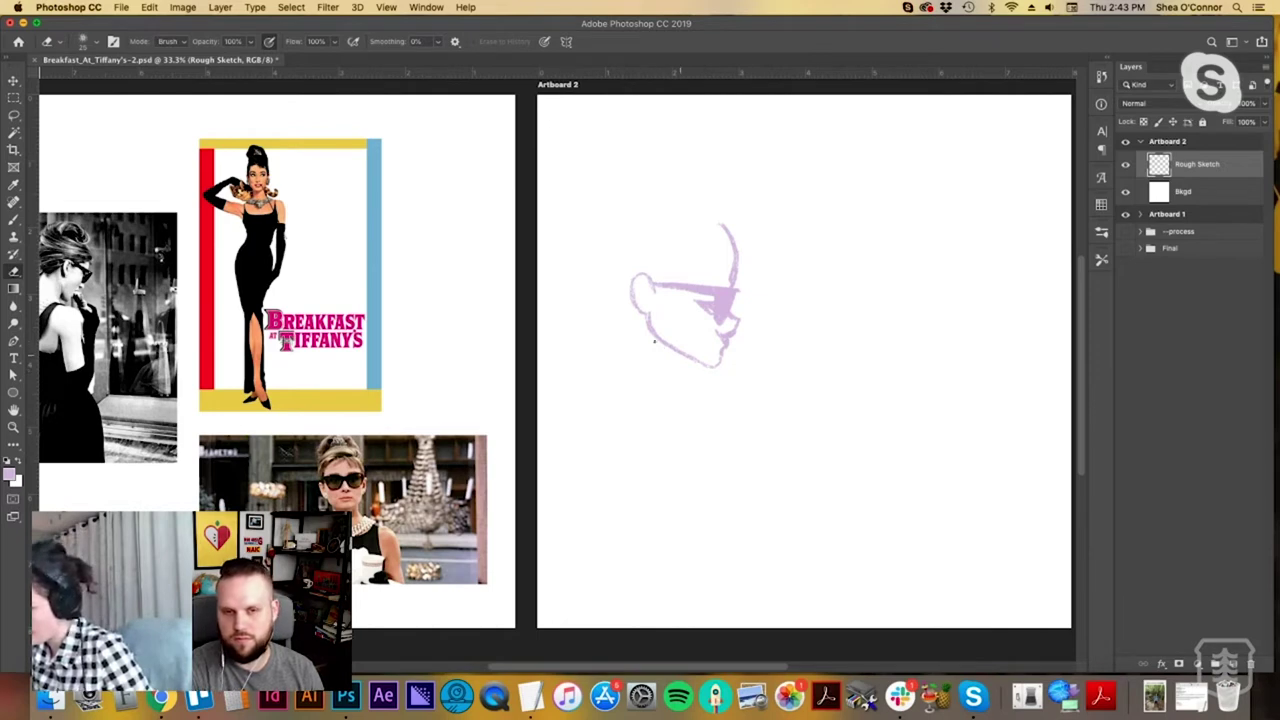
key("b")
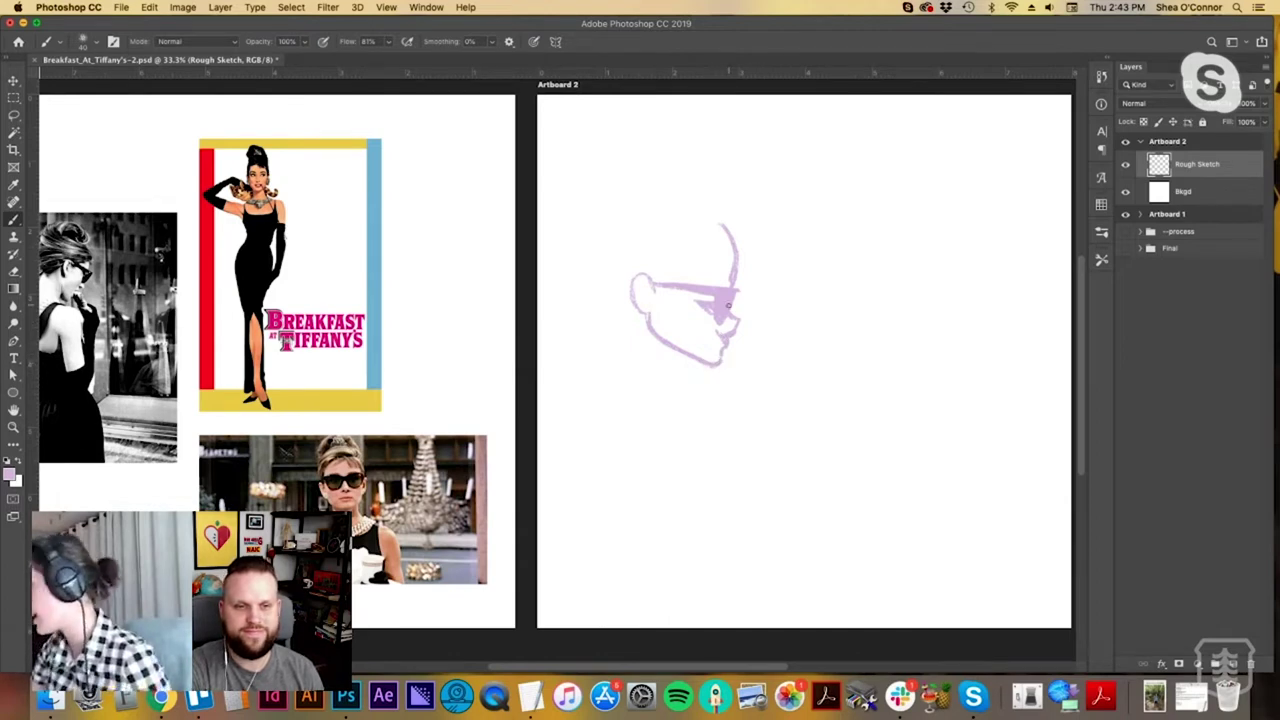
left_click_drag(646, 283, 650, 298)
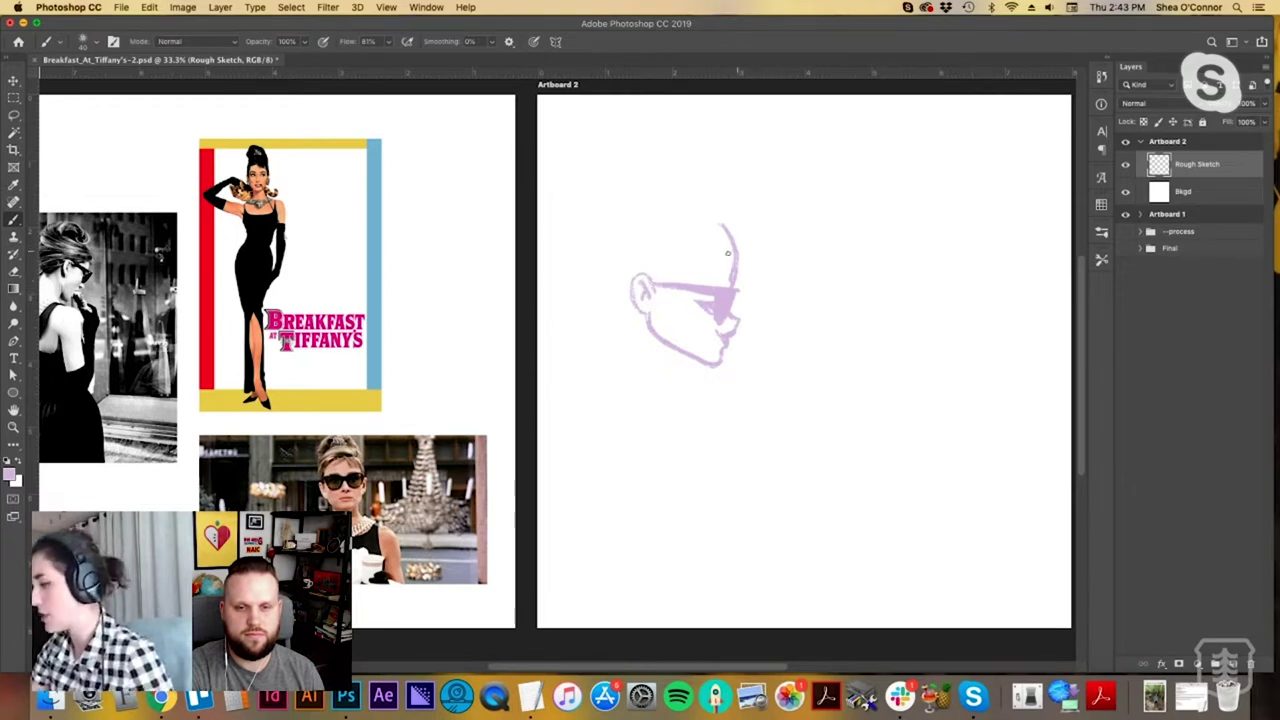
left_click_drag(697, 273, 711, 268)
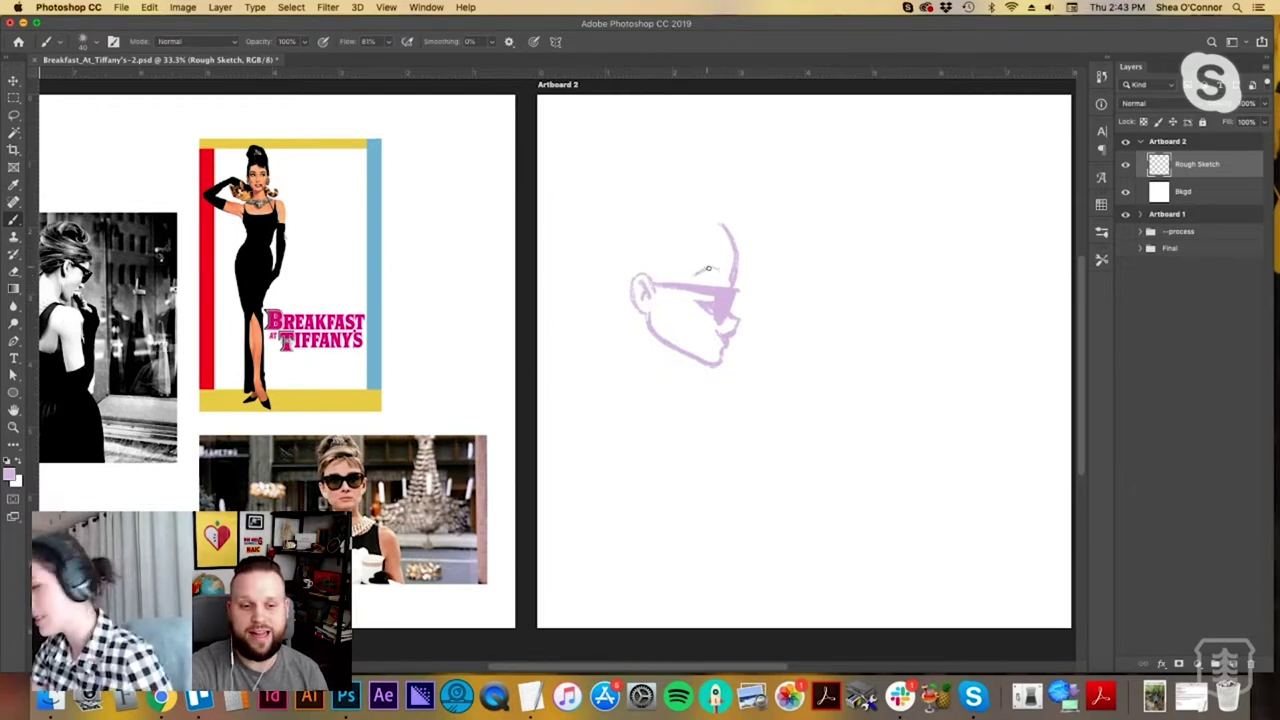
left_click_drag(698, 274, 725, 274)
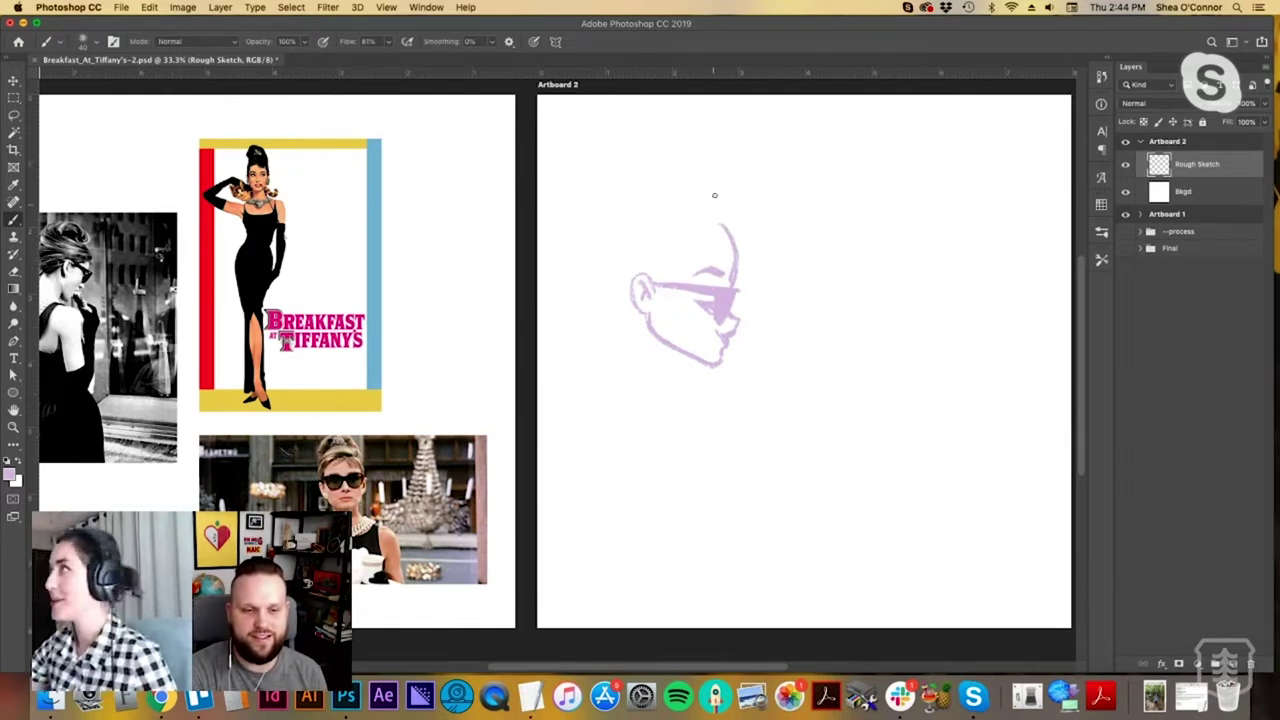
Sketch the hairline from forehead to ear and the raised front curl of hair above it.
left_click_drag(723, 223, 723, 200)
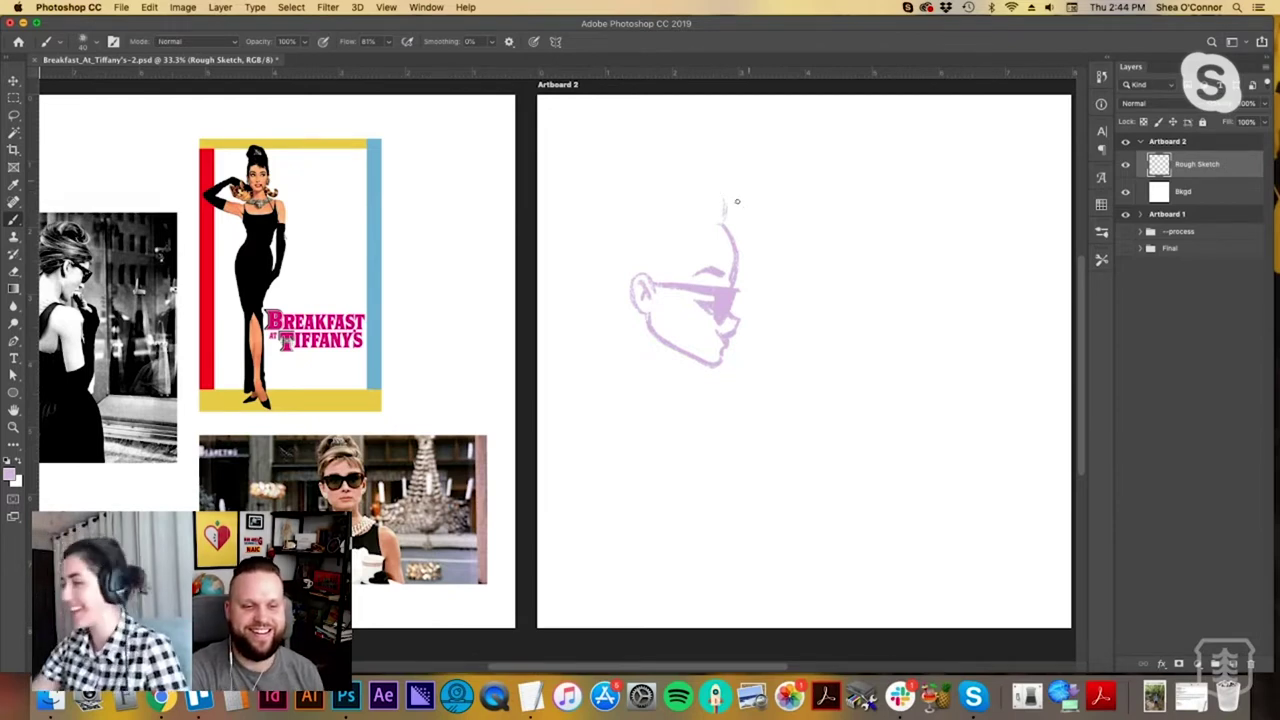
mouse_move(716, 221)
left_mouse_down()
mouse_move(678, 249)
mouse_move(693, 224)
mouse_move(656, 291)
mouse_move(707, 221)
mouse_move(686, 236)
mouse_move(728, 201)
left_mouse_up()
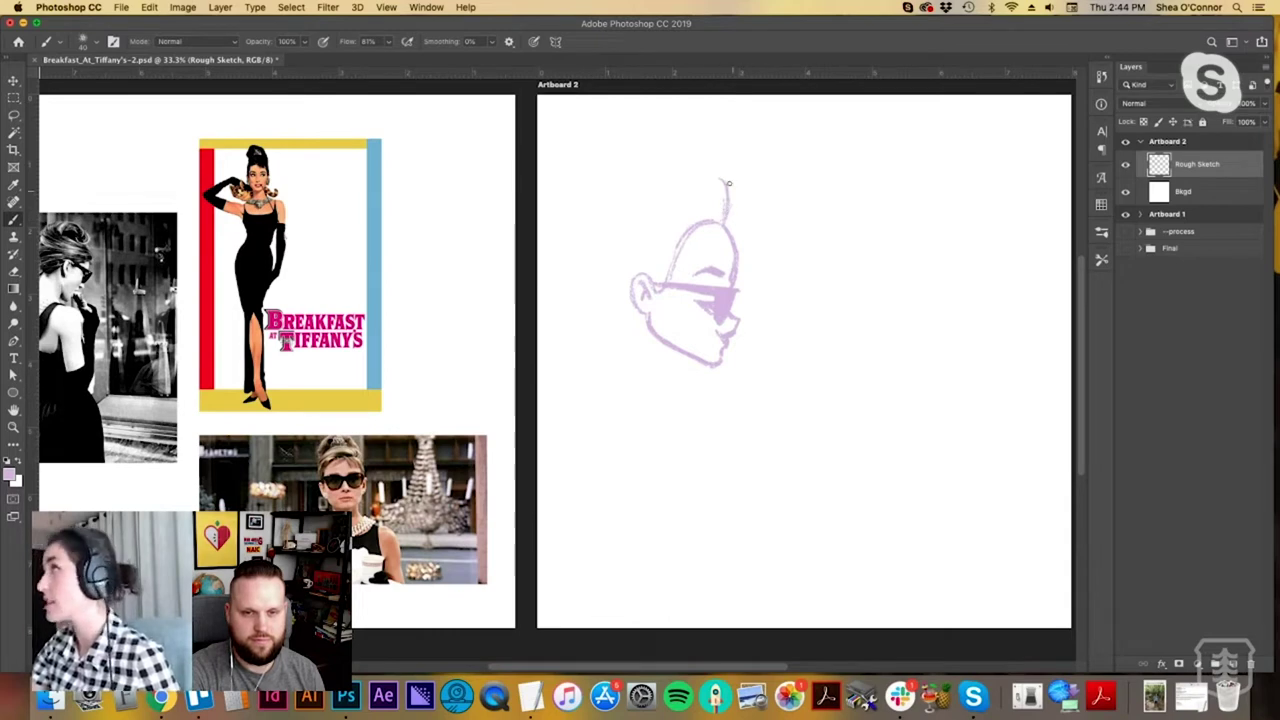
mouse_move(724, 220)
left_mouse_down()
mouse_move(740, 191)
mouse_move(717, 173)
mouse_move(665, 189)
left_mouse_up()
left_click_drag(738, 214, 740, 184)
left_click_drag(740, 180, 682, 184)
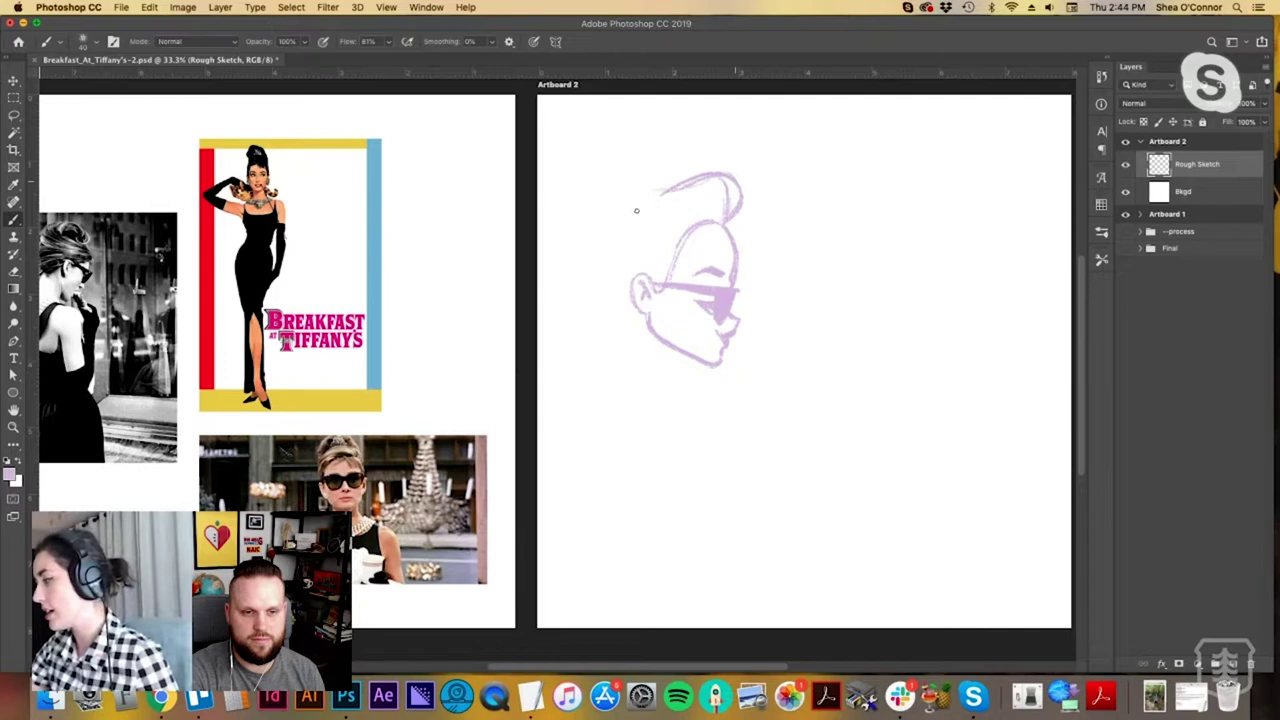
Sketch the spiral roll and swept-back strands of the updo, plus the lines for both sides of the neck.
mouse_move(638, 187)
left_mouse_down()
mouse_move(669, 162)
mouse_move(655, 162)
mouse_move(660, 187)
mouse_move(648, 170)
mouse_move(692, 173)
mouse_move(676, 154)
mouse_move(631, 155)
mouse_move(689, 151)
mouse_move(676, 140)
mouse_move(618, 166)
mouse_move(653, 139)
mouse_move(601, 195)
mouse_move(631, 178)
mouse_move(625, 220)
mouse_move(598, 179)
mouse_move(606, 238)
mouse_move(586, 262)
left_mouse_up()
left_click_drag(596, 238, 612, 286)
left_click_drag(583, 238, 612, 308)
mouse_move(594, 206)
left_mouse_down()
mouse_move(591, 271)
mouse_move(635, 325)
left_mouse_up()
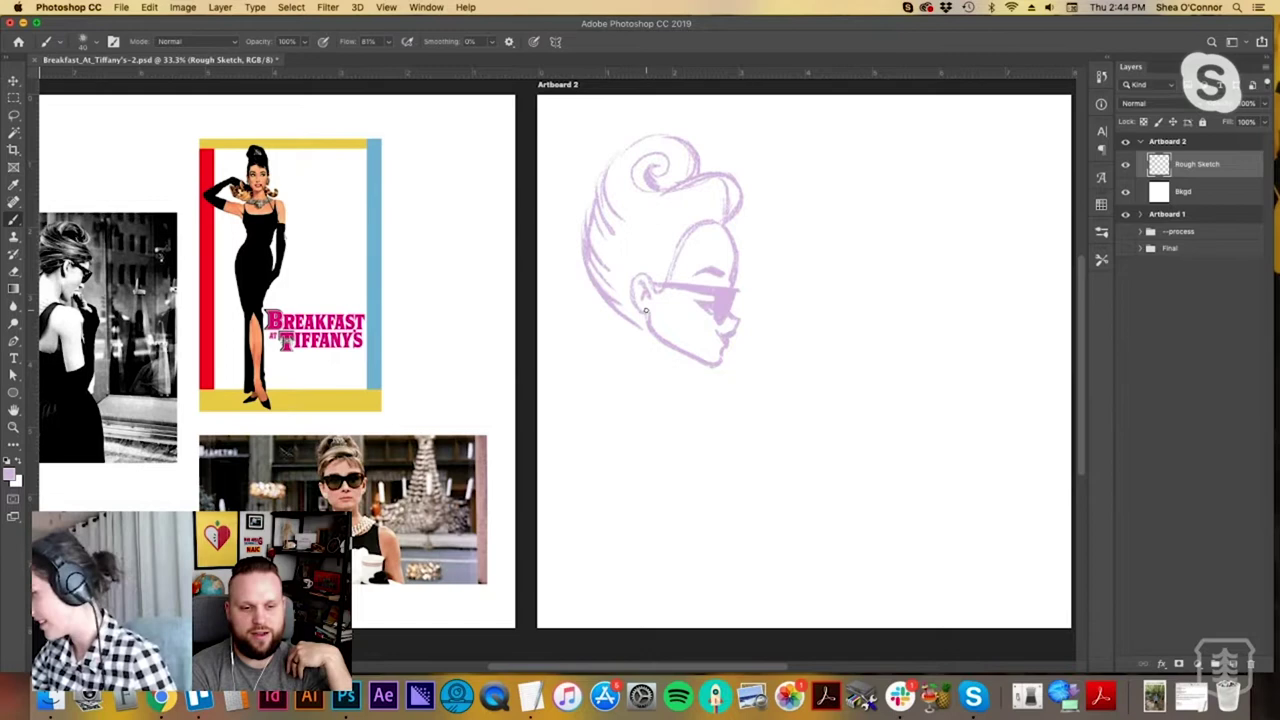
left_click_drag(645, 332, 633, 418)
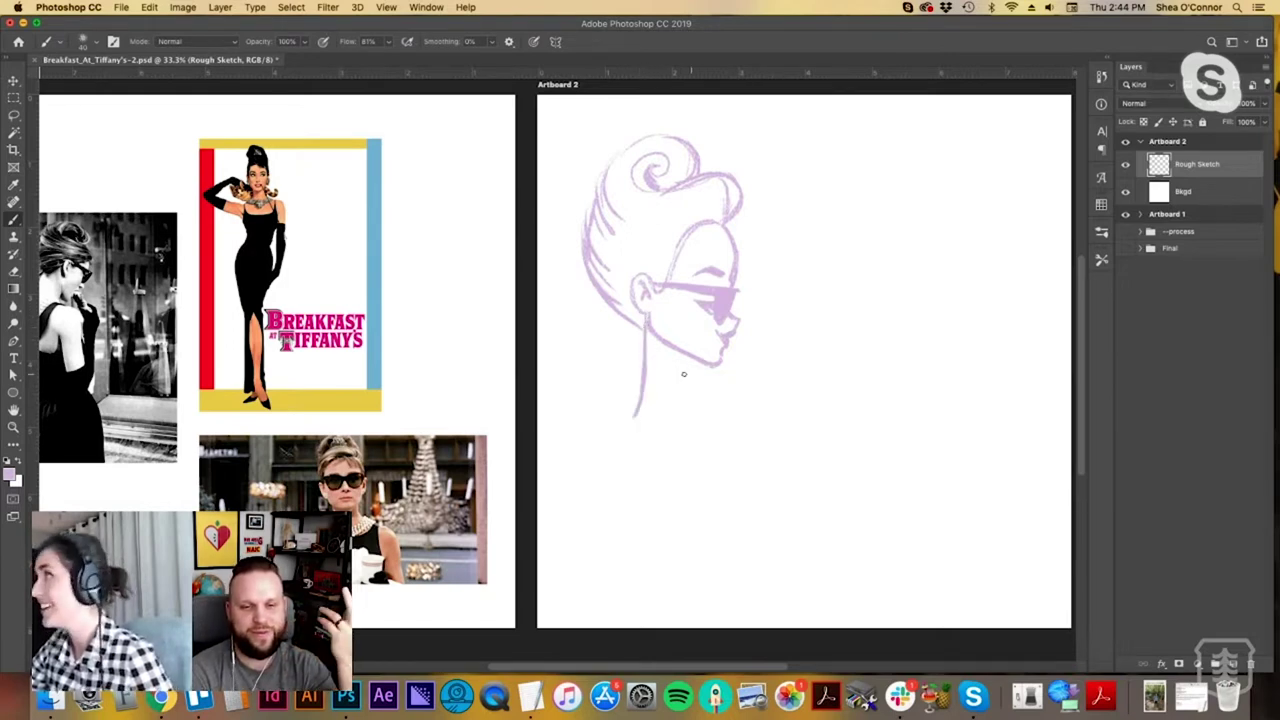
mouse_move(670, 348)
left_mouse_down()
mouse_move(677, 415)
mouse_move(666, 408)
mouse_move(671, 399)
mouse_move(683, 427)
mouse_move(661, 399)
mouse_move(674, 422)
mouse_move(661, 402)
mouse_move(679, 414)
mouse_move(636, 407)
mouse_move(603, 451)
mouse_move(589, 437)
mouse_move(613, 402)
left_mouse_up()
Scale the head sketch down slightly with Free Transform and reposition it farther right on Artboard 2.
key("ctrl+t")
key("Return")
key("space")
left_click_drag(697, 423, 640, 429)
key("v")
left_click_drag(650, 381, 756, 404)
key("space")
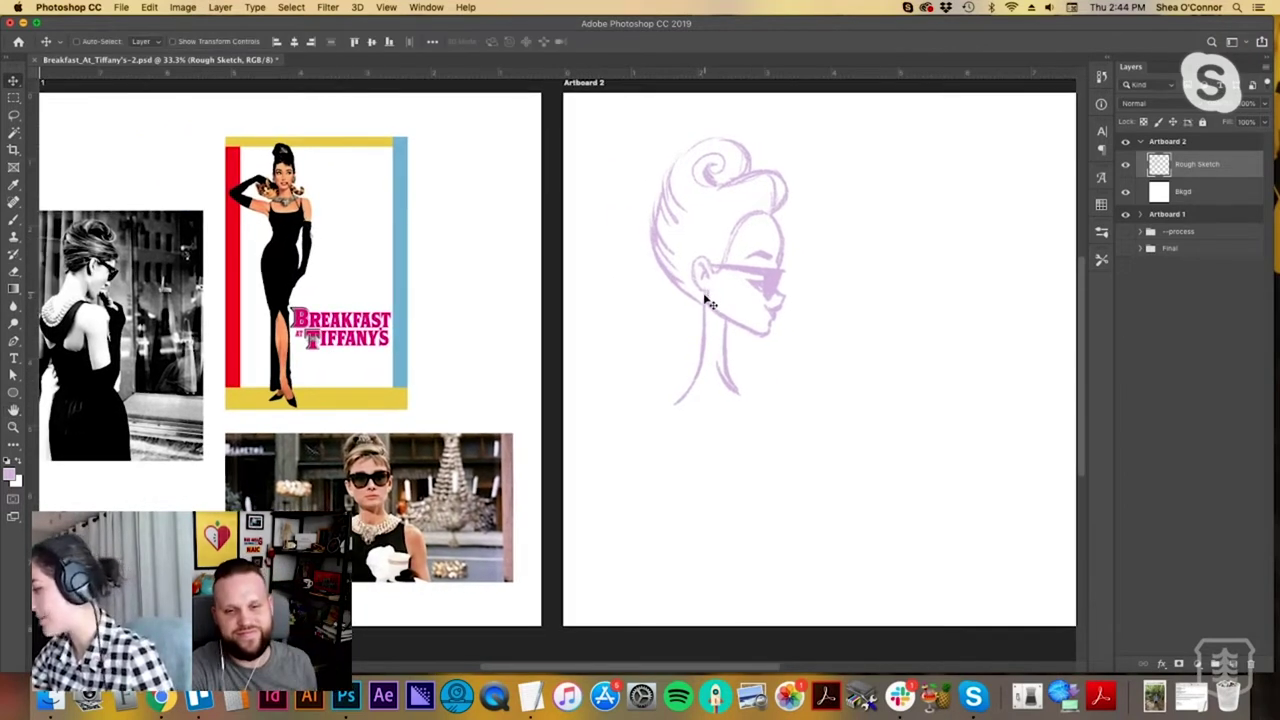
Strengthen the neck lines and extend the back of the neck into the shoulder and upper arm.
key("b")
left_click_drag(705, 297, 698, 372)
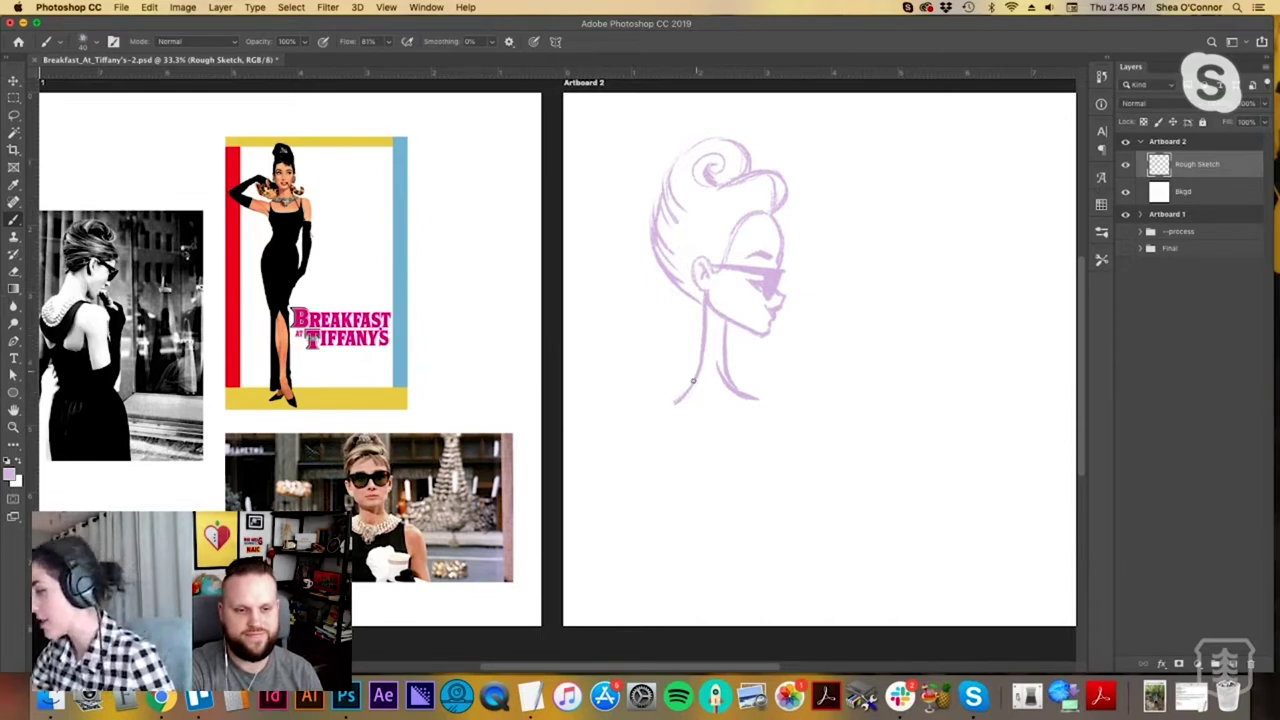
mouse_move(657, 420)
left_mouse_down()
mouse_move(675, 404)
mouse_move(659, 419)
mouse_move(654, 476)
left_mouse_up()
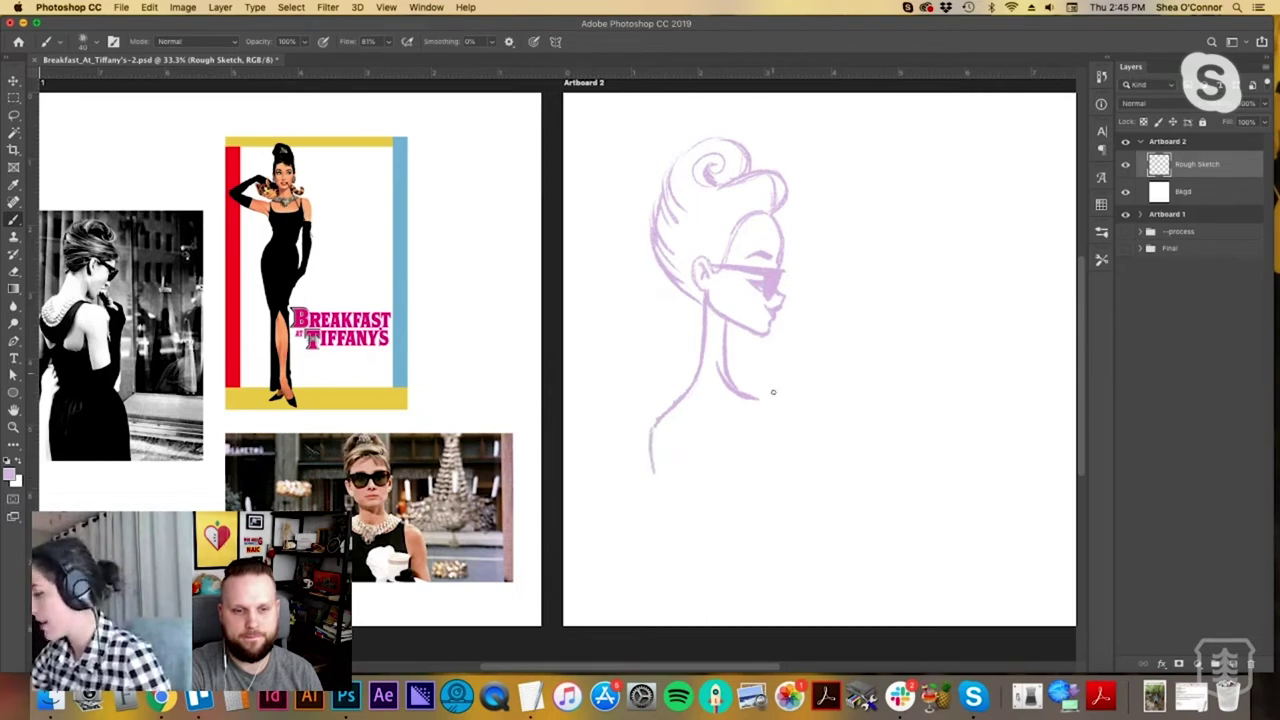
Sketch the line of the back slanting down from inside the shoulder to the waist.
left_click_drag(752, 447, 711, 420)
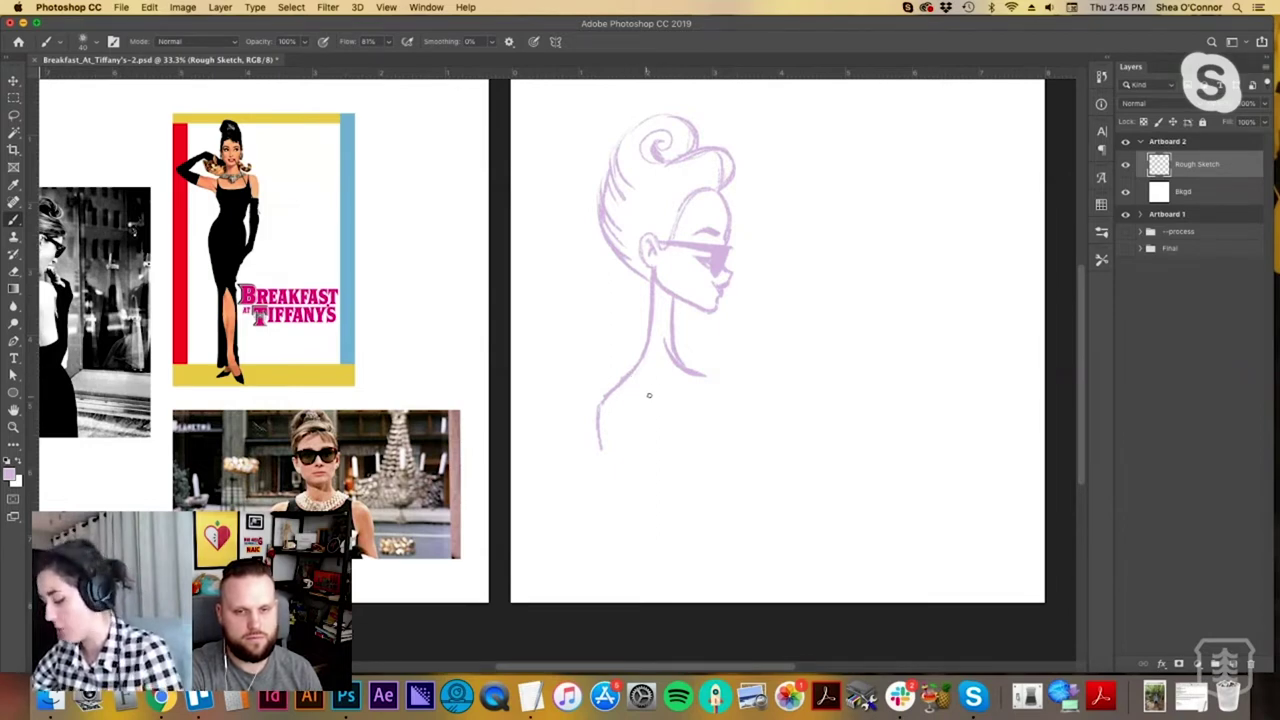
key("h")
left_click_drag(685, 385, 747, 361)
key("b")
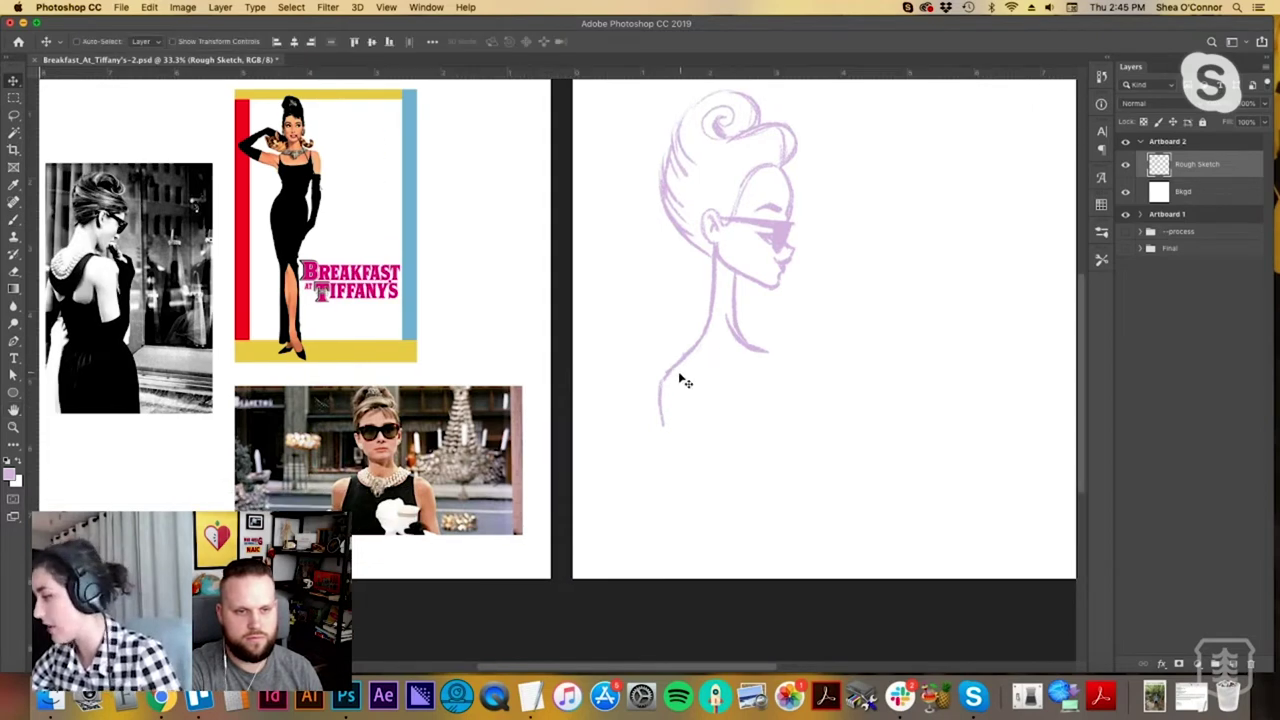
left_click_drag(670, 402, 712, 488)
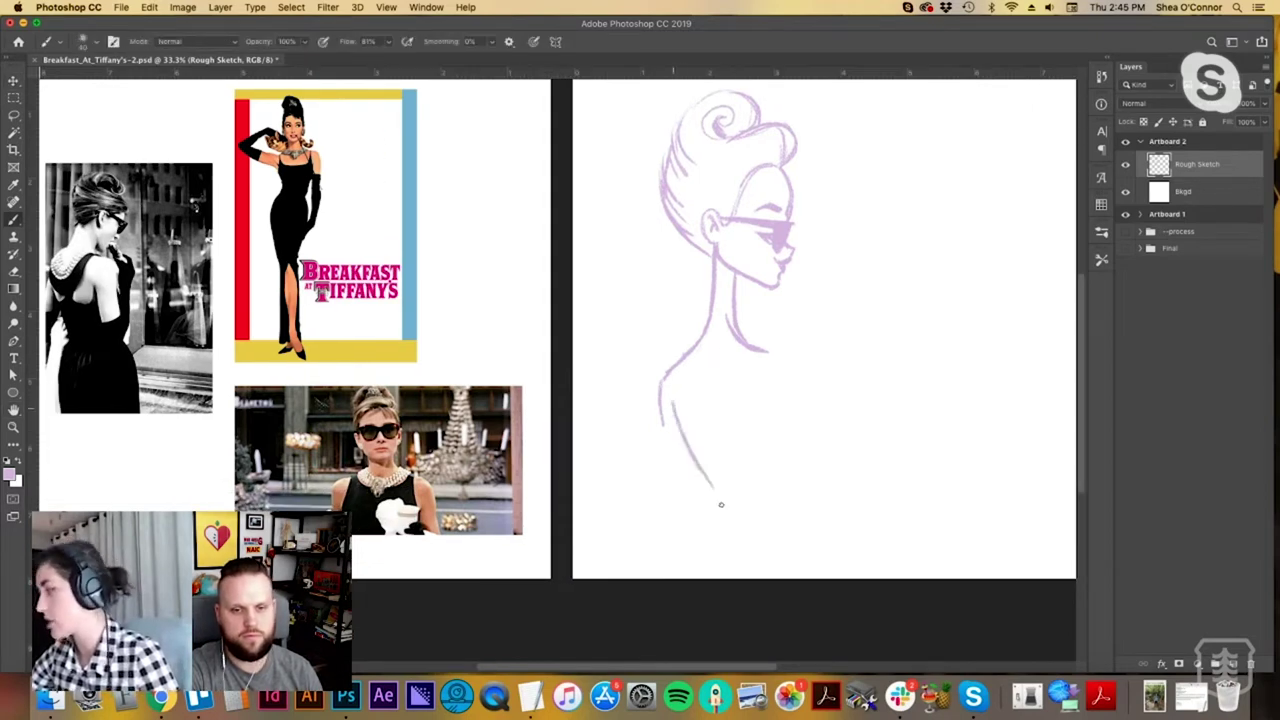
mouse_move(676, 410)
left_mouse_down()
mouse_move(741, 532)
mouse_move(786, 487)
left_mouse_up()
Scale the whole figure sketch down slightly with Free Transform to make room for the lower body.
key("ctrl+t")
key("Return")
scroll(757, 483, "right", 3)
scroll(757, 483, "up", 2)
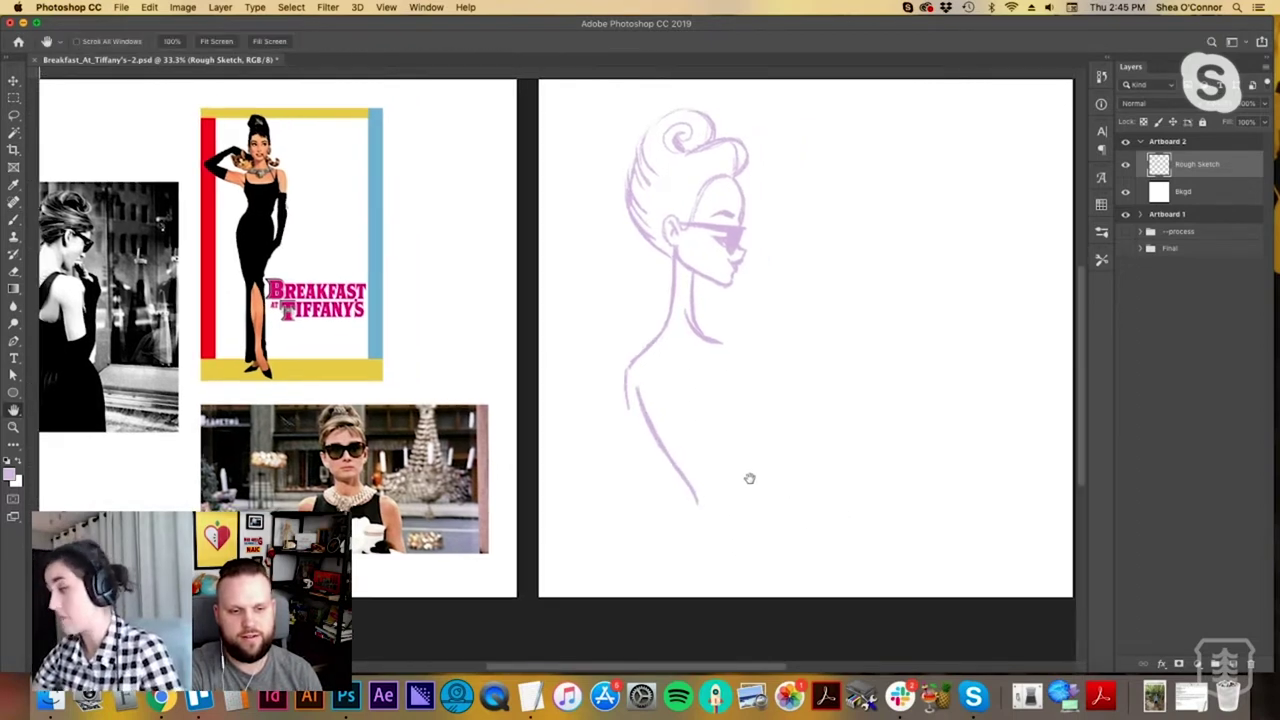
Sketch the hip curves below the waist on both sides of the figure.
left_click_drag(688, 482, 673, 581)
left_click_drag(699, 515, 678, 580)
left_click_drag(696, 492, 667, 591)
mouse_move(731, 466)
left_mouse_down()
mouse_move(733, 500)
mouse_move(776, 542)
left_mouse_up()
Sketch the arm bent at the elbow, with the forearm reaching back to the waist.
mouse_move(636, 381)
left_mouse_down()
mouse_move(629, 449)
mouse_move(623, 383)
mouse_move(630, 498)
mouse_move(629, 439)
mouse_move(633, 506)
mouse_move(654, 494)
mouse_move(648, 520)
mouse_move(632, 516)
mouse_move(690, 495)
left_mouse_up()
left_click_drag(645, 425, 645, 494)
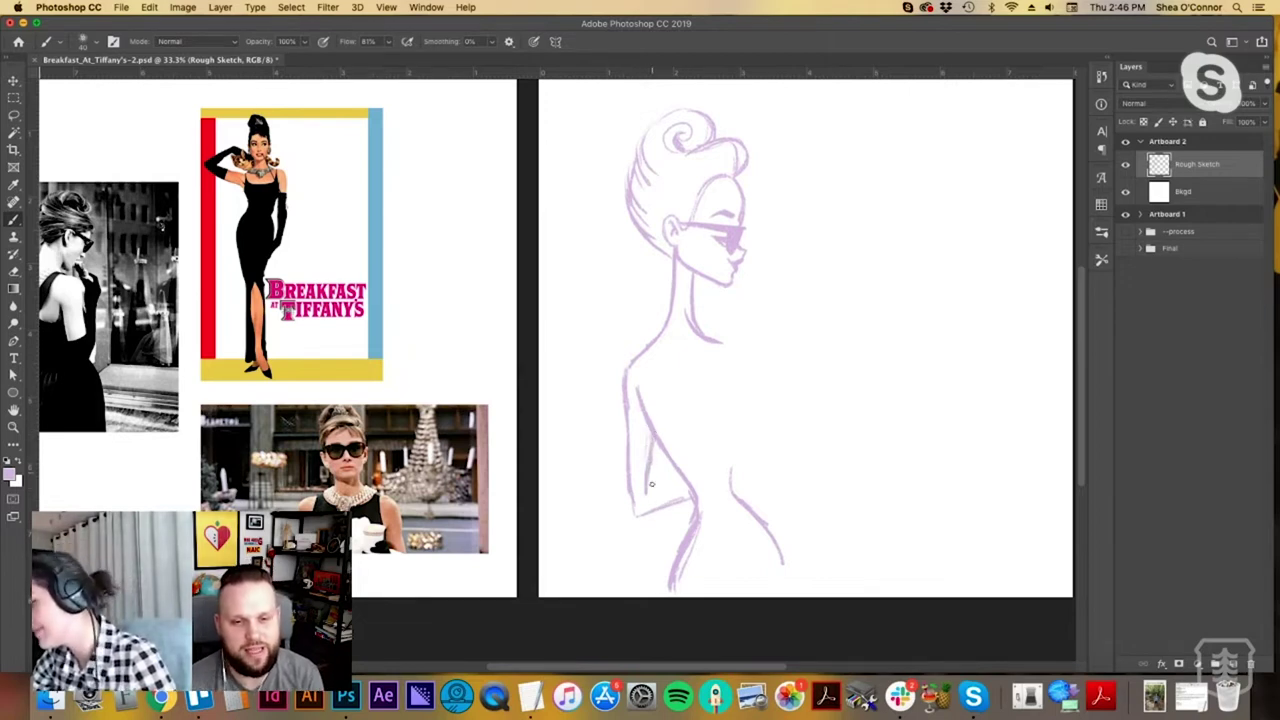
left_click_drag(648, 491, 690, 490)
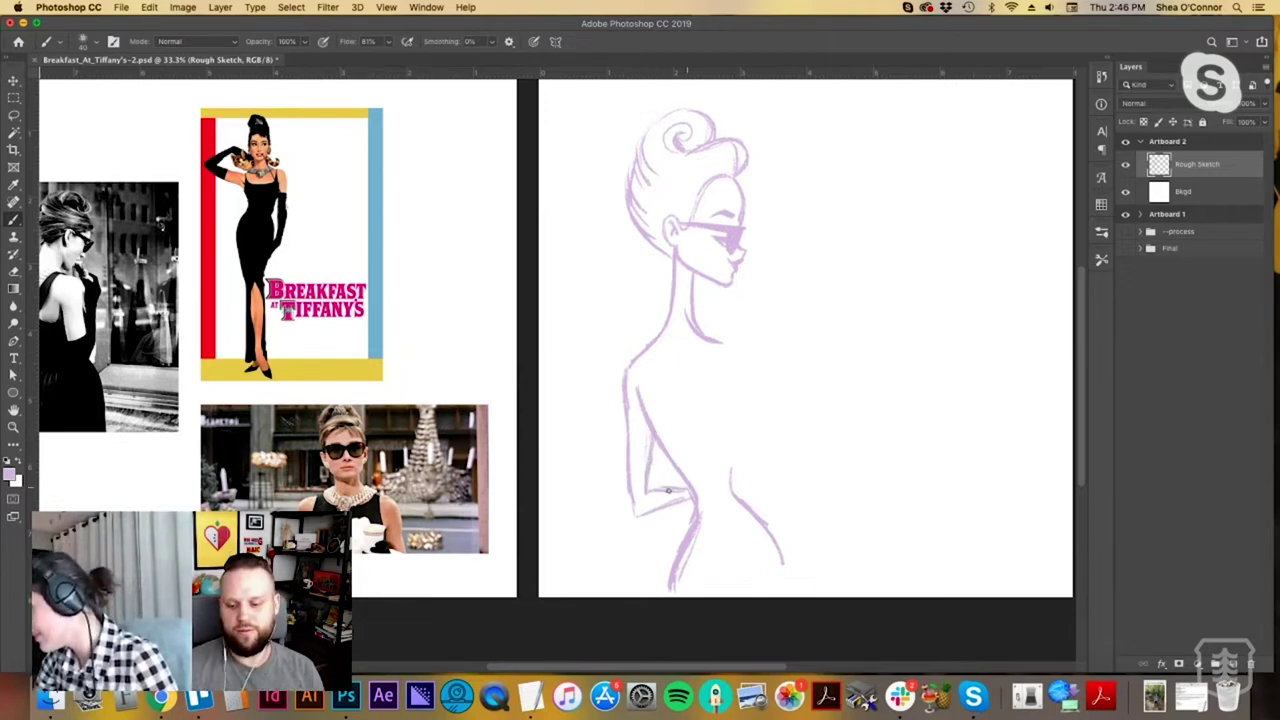
mouse_move(628, 380)
left_mouse_down()
mouse_move(633, 515)
mouse_move(692, 498)
left_mouse_up()
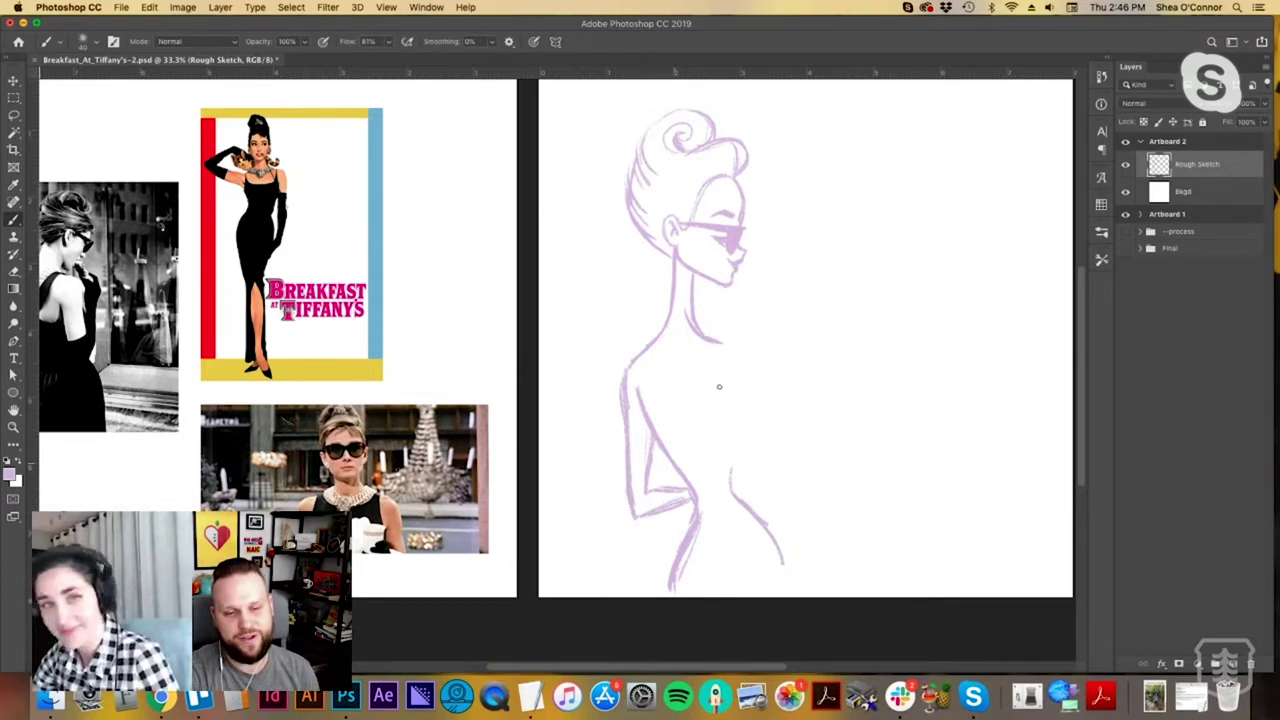
Sketch the dress's scooped U-shaped open back between the two shoulders.
left_click_drag(717, 400, 754, 386)
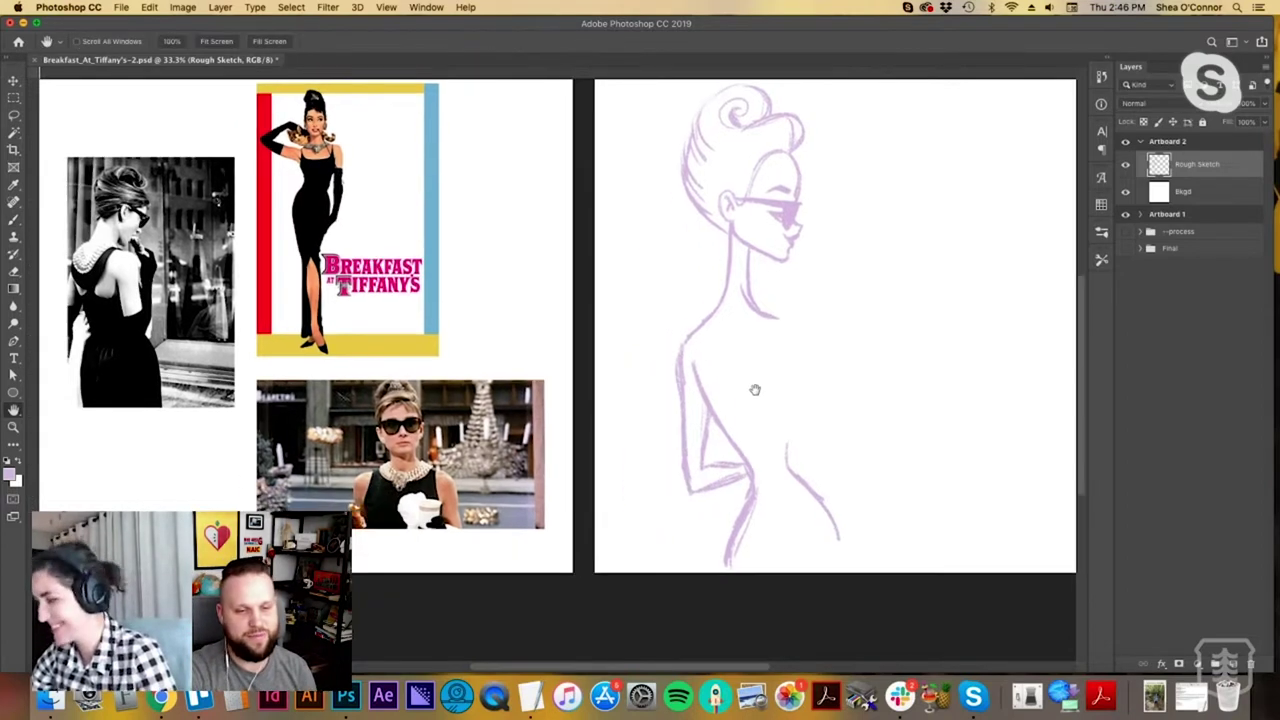
mouse_move(693, 358)
left_mouse_down()
mouse_move(730, 418)
mouse_move(770, 352)
mouse_move(745, 420)
mouse_move(714, 422)
left_mouse_up()
left_click_drag(787, 326, 768, 366)
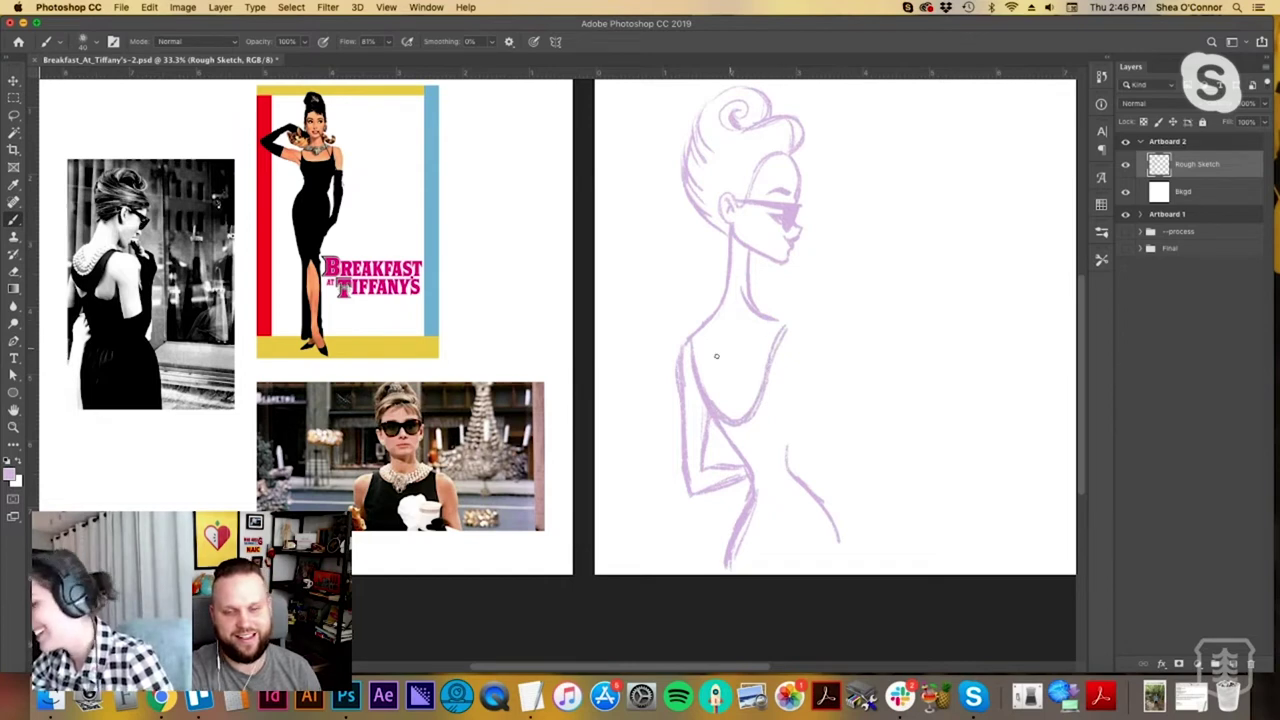
Sketch a second, shallower U-shaped curve inside the dress's open back, joining both shoulders, and reinforce the outer curve.
left_click_drag(697, 330, 699, 380)
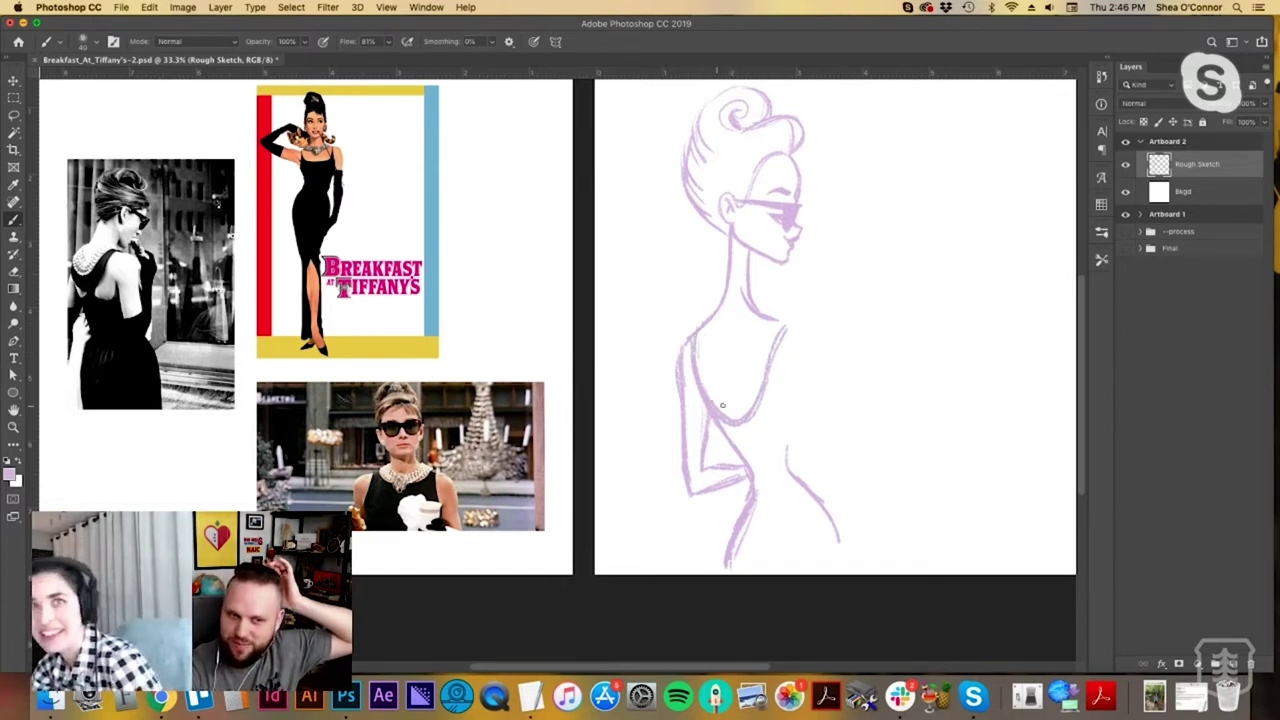
left_click_drag(697, 334, 702, 391)
mouse_move(697, 334)
left_mouse_down()
mouse_move(726, 389)
mouse_move(699, 358)
mouse_move(738, 376)
mouse_move(736, 393)
mouse_move(770, 342)
left_mouse_up()
left_click_drag(746, 388, 785, 322)
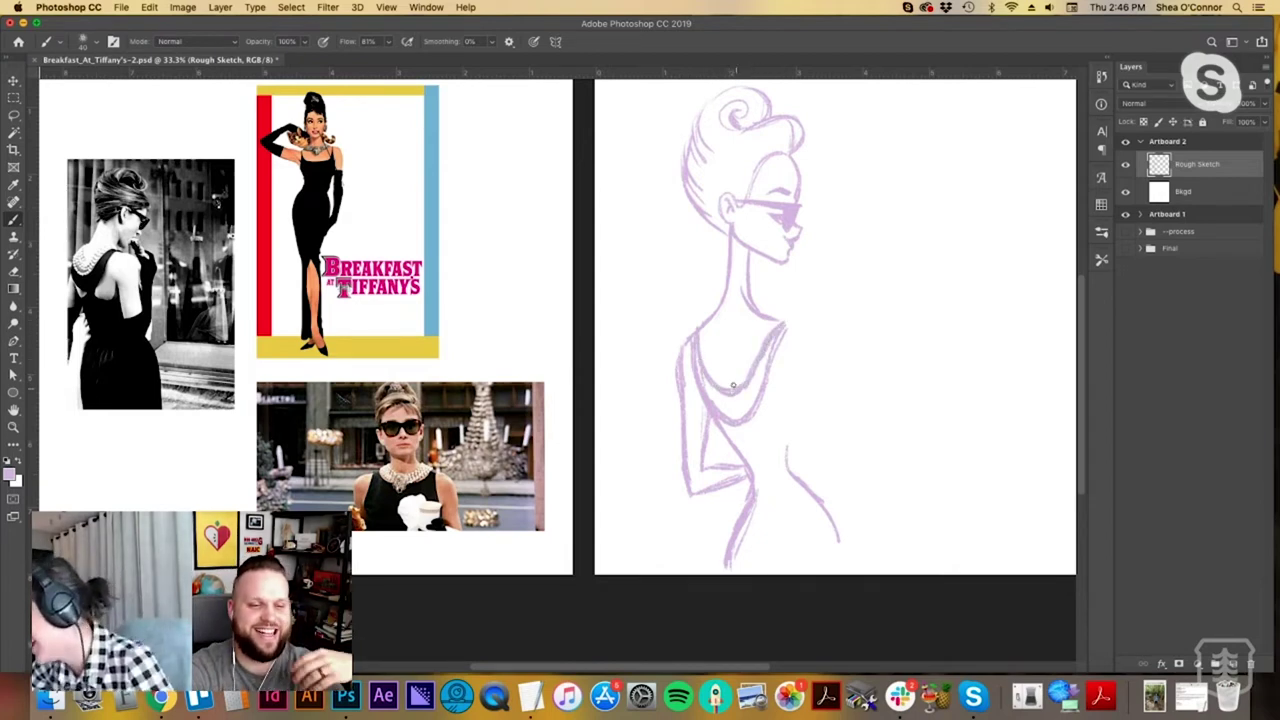
left_click_drag(742, 424, 785, 331)
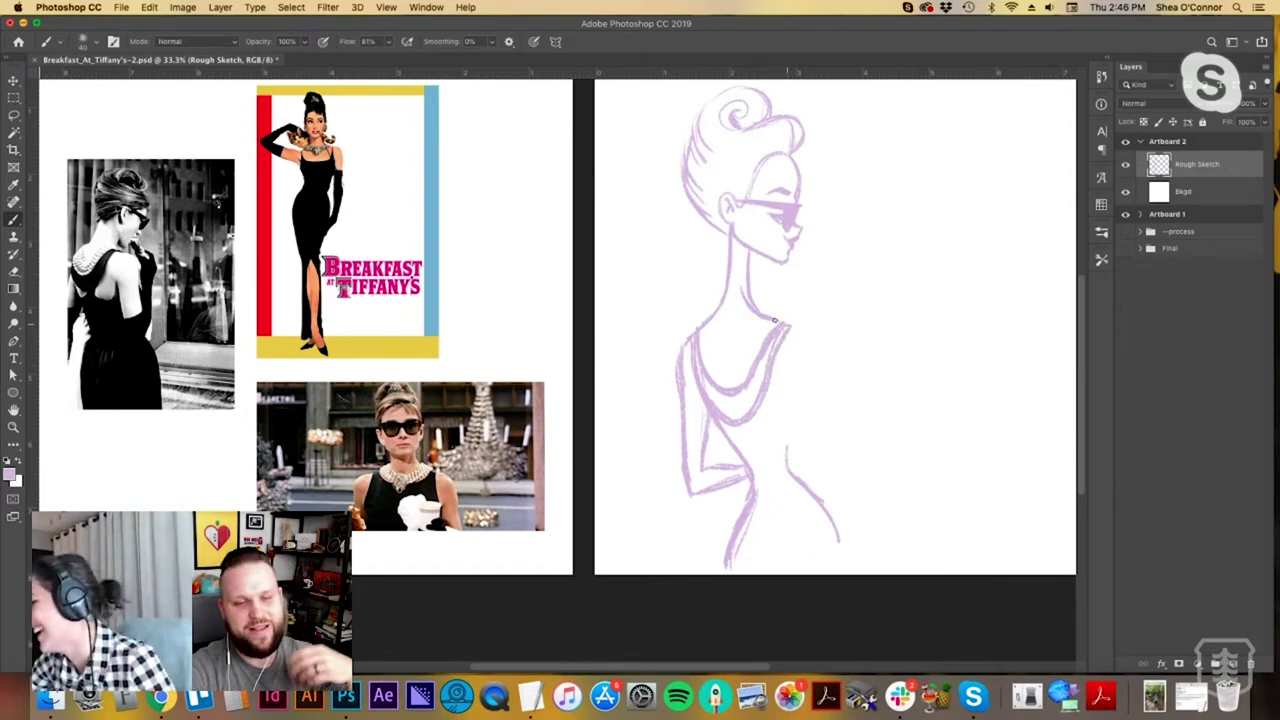
Sketch the shoulder and upper arm on the side the woman faces, angling down and away from the torso.
mouse_move(786, 325)
left_mouse_down()
mouse_move(810, 360)
mouse_move(810, 410)
left_mouse_up()
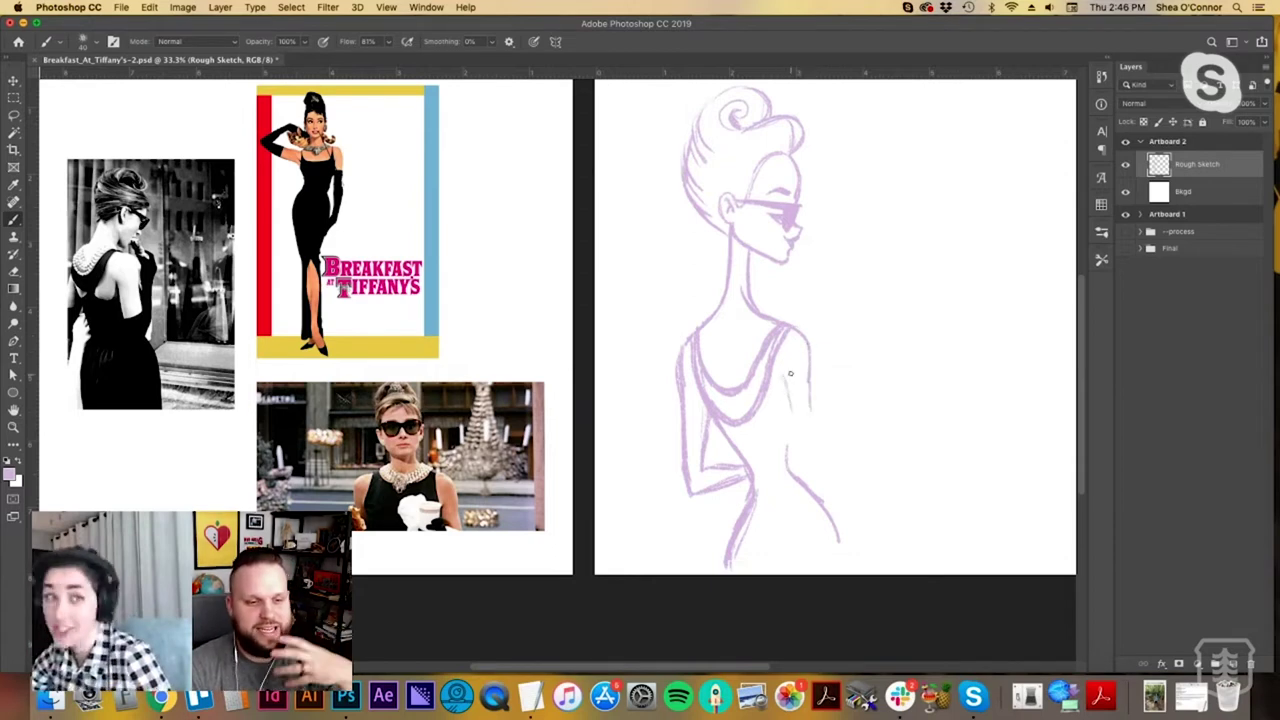
mouse_move(779, 373)
left_mouse_down()
mouse_move(801, 454)
mouse_move(794, 437)
mouse_move(834, 484)
left_mouse_up()
mouse_move(808, 360)
left_mouse_down()
mouse_move(825, 450)
mouse_move(791, 427)
mouse_move(798, 478)
left_mouse_up()
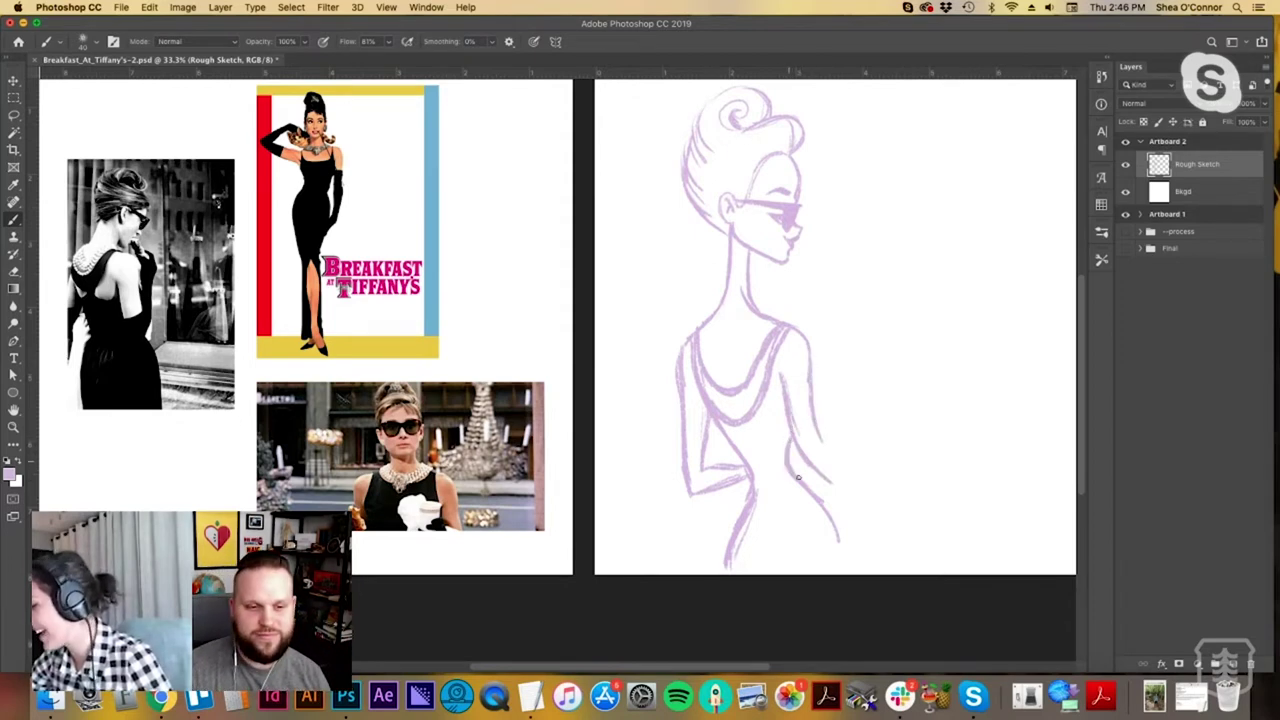
Reinforce the near hip and arm lines, and add a short spine stroke and a back contour line down to the waist.
left_click_drag(733, 546, 728, 572)
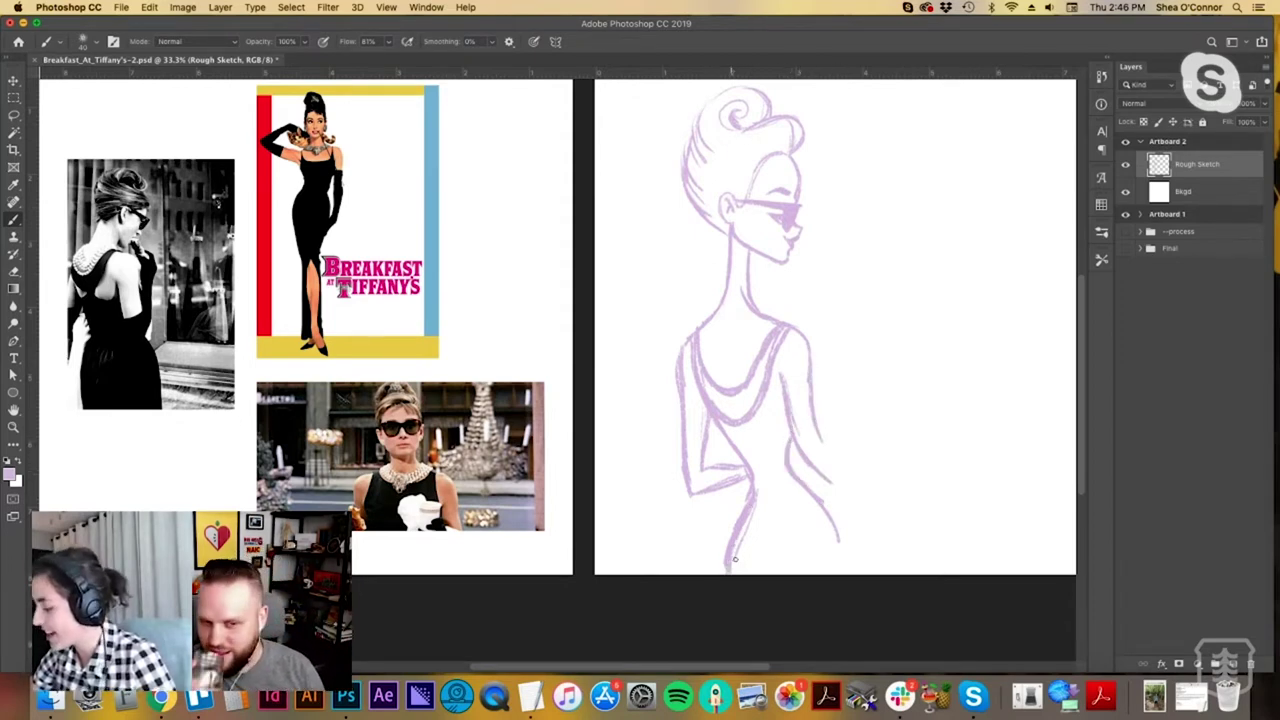
left_click_drag(705, 418, 702, 450)
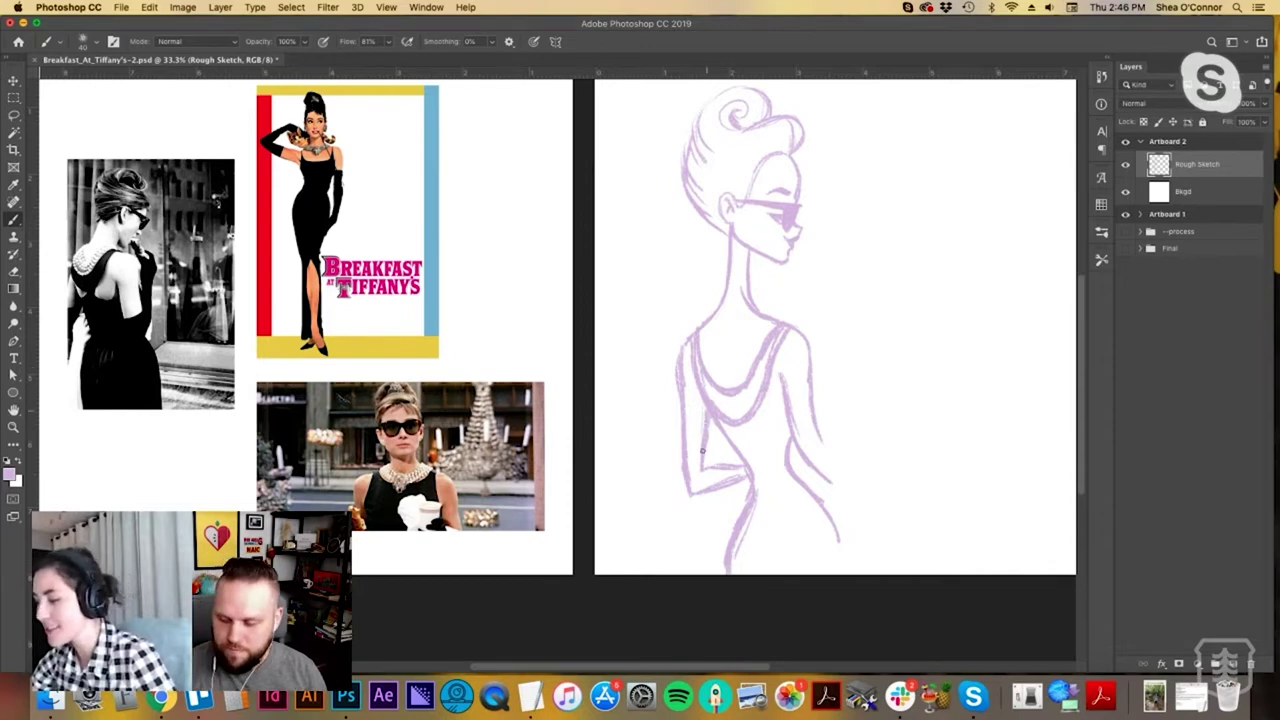
left_click_drag(723, 364, 755, 462)
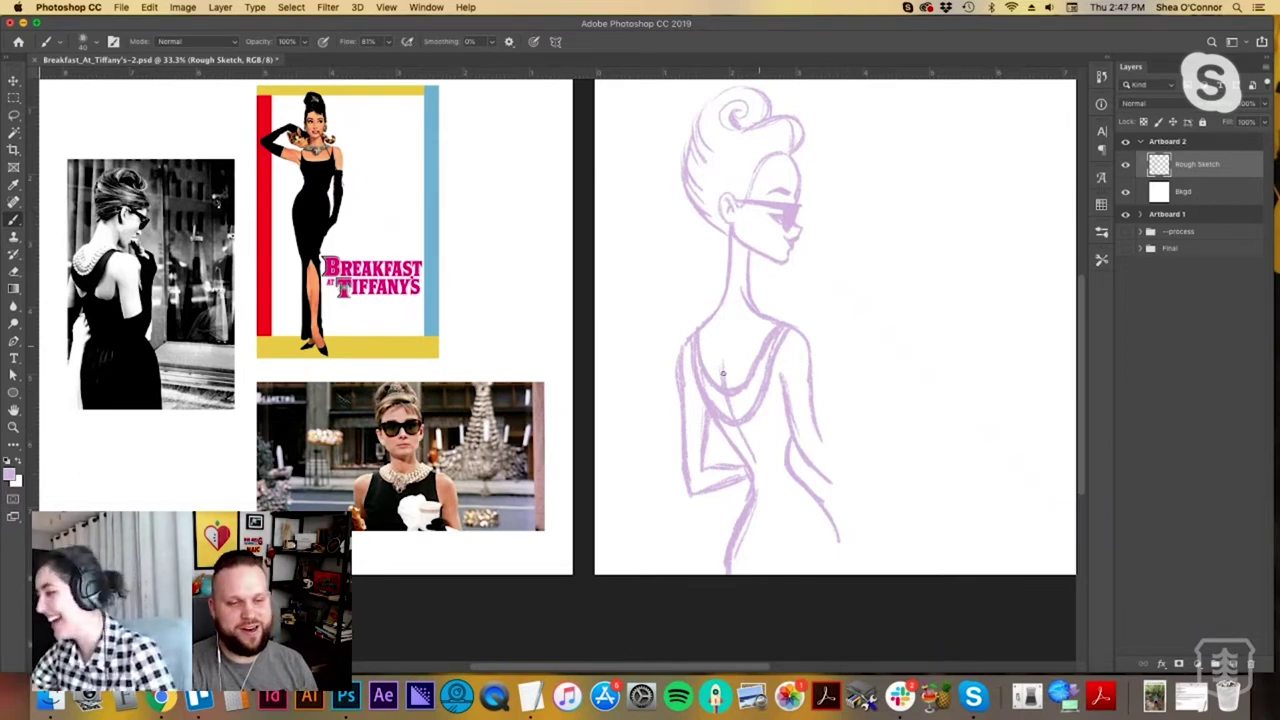
key("e")
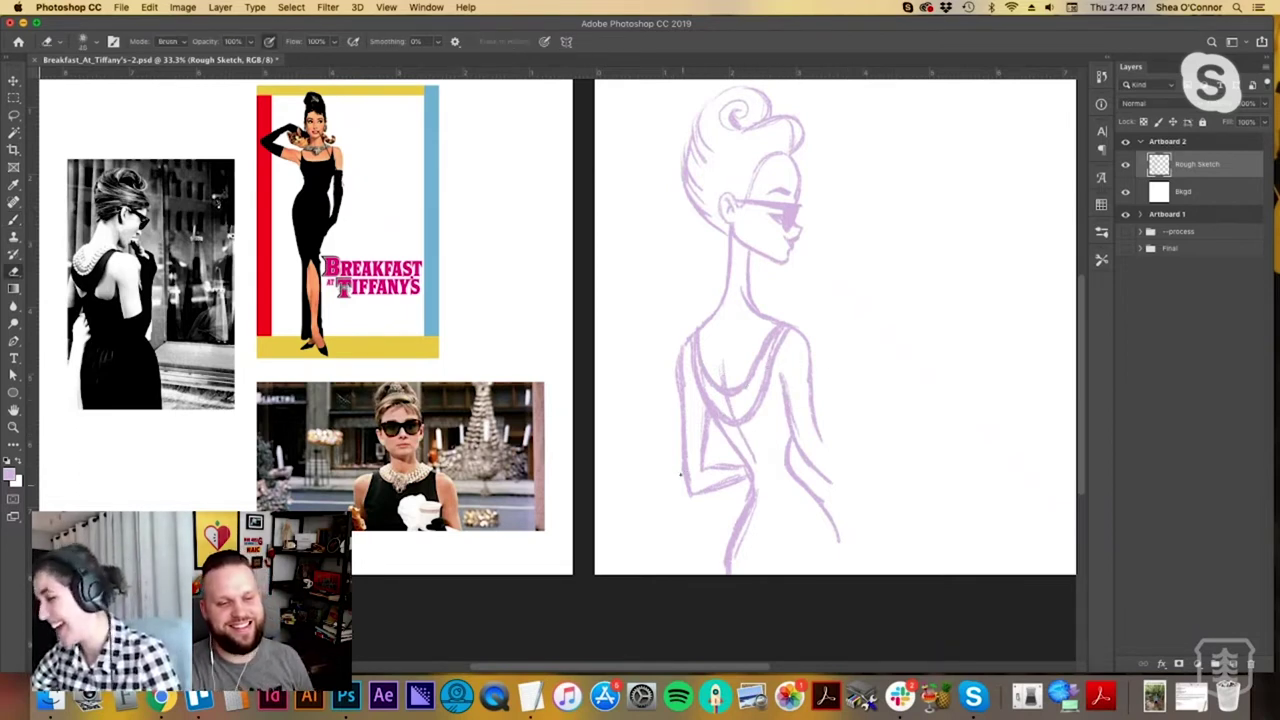
key("b")
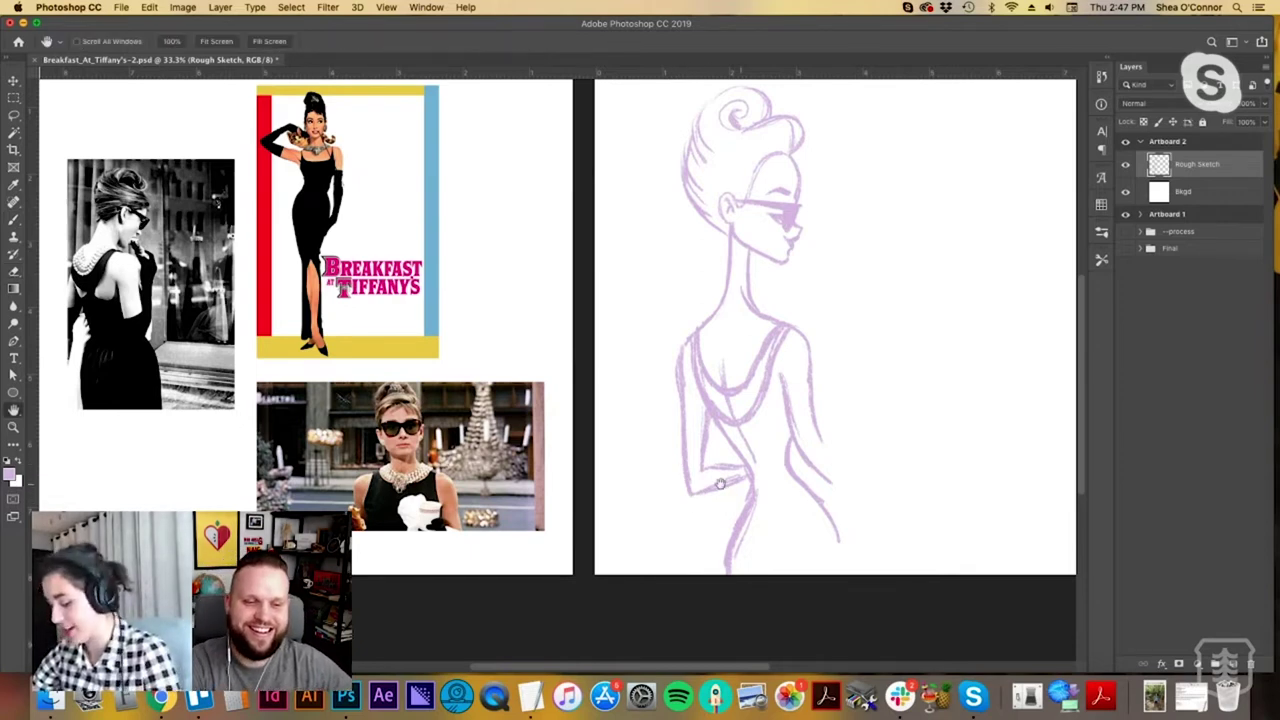
Sketch the far forearm rising from the elbow with two converging lines.
scroll(690, 497, "right", 5)
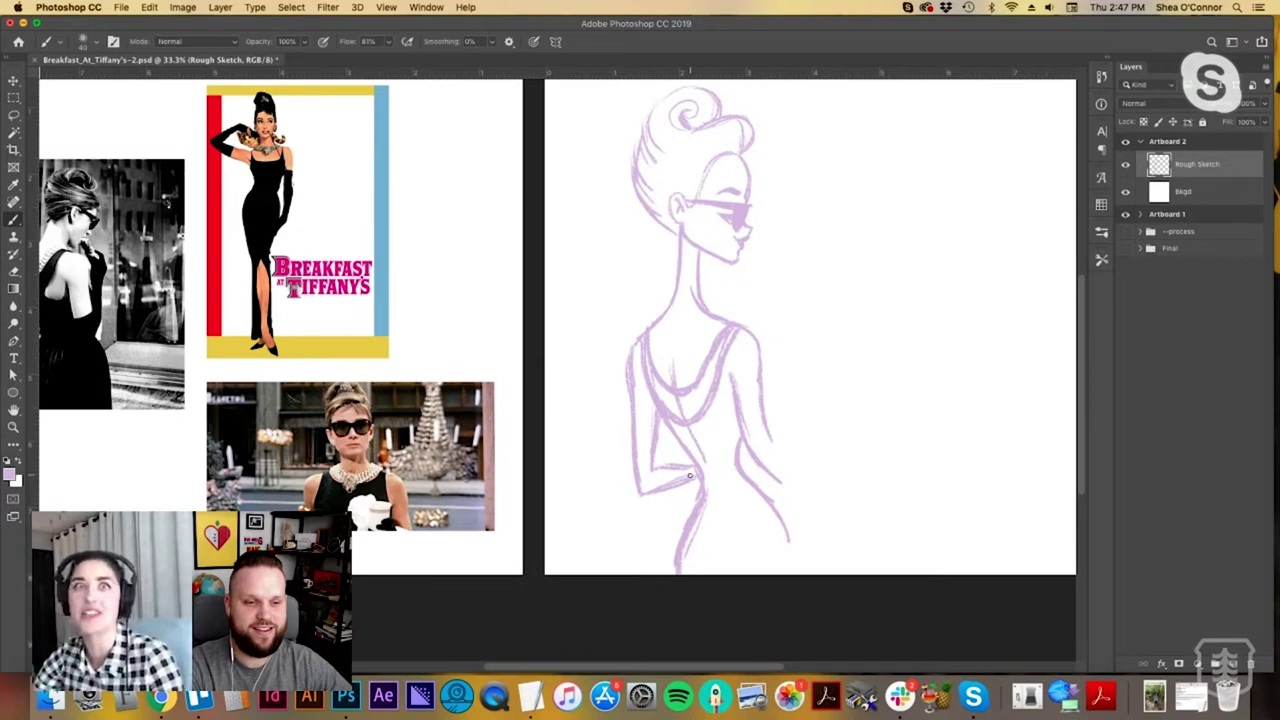
key("space")
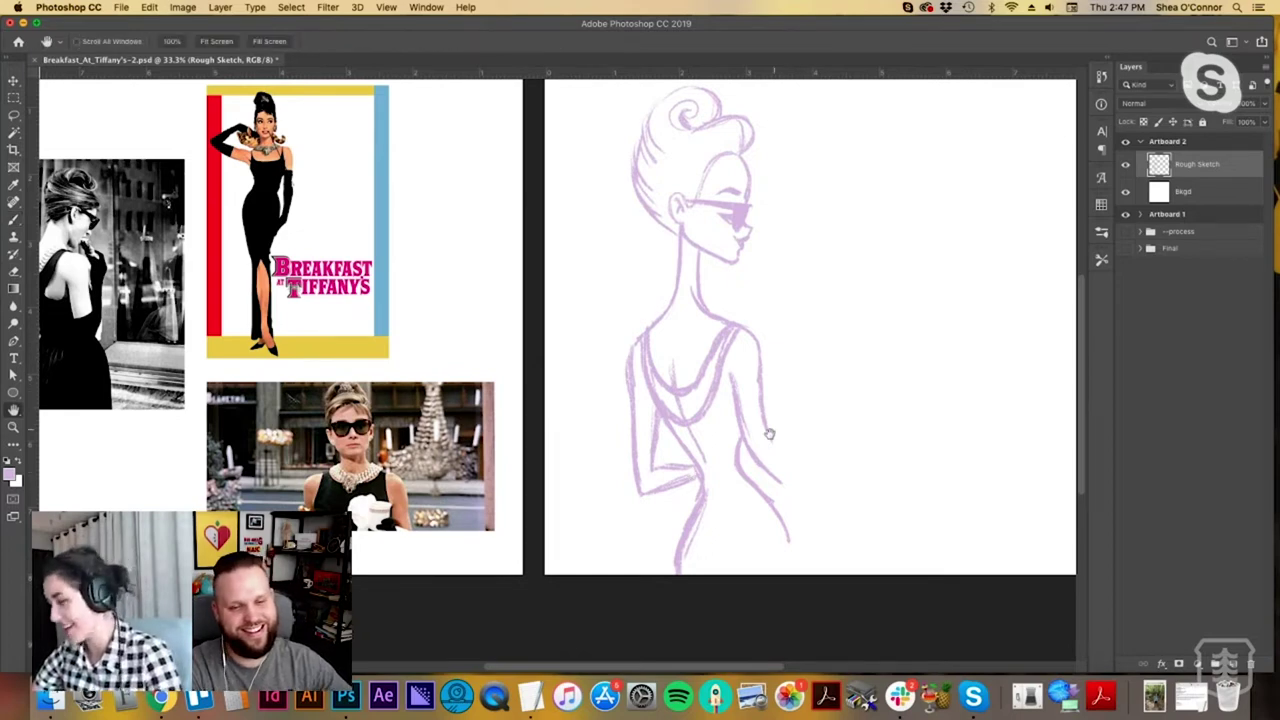
left_click_drag(772, 424, 763, 434)
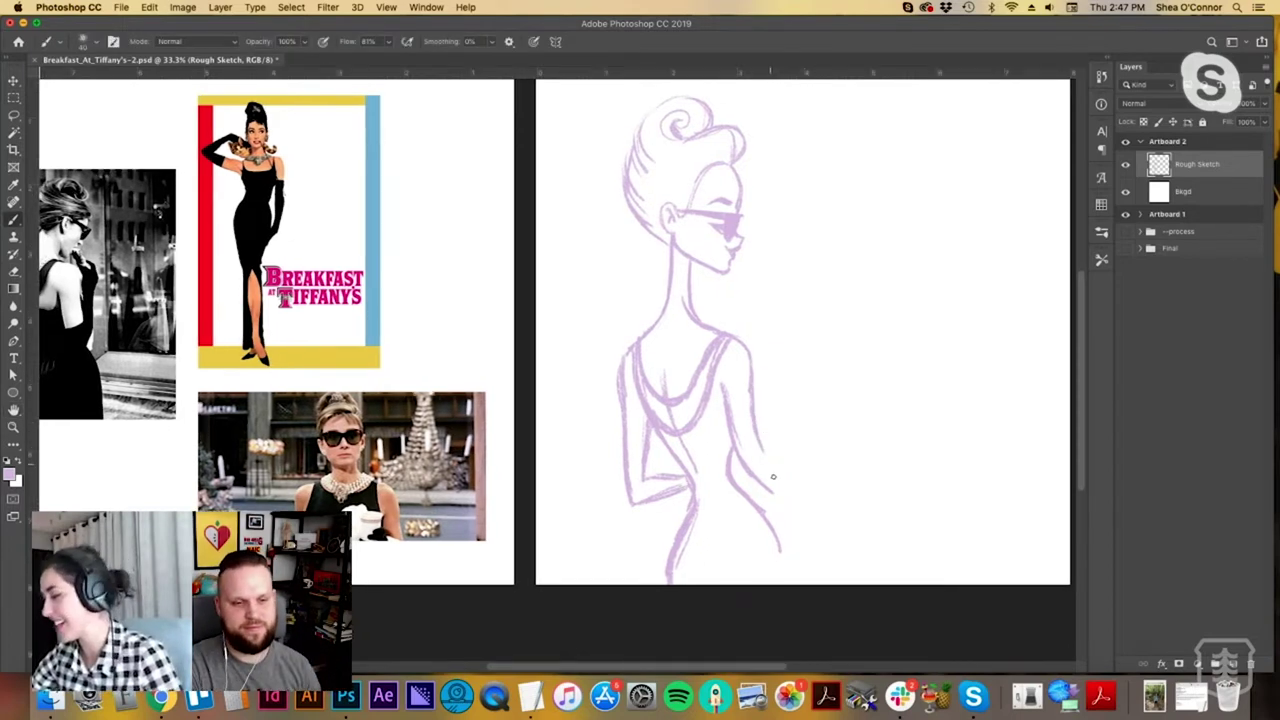
left_click_drag(777, 489, 796, 432)
left_click_drag(778, 488, 794, 432)
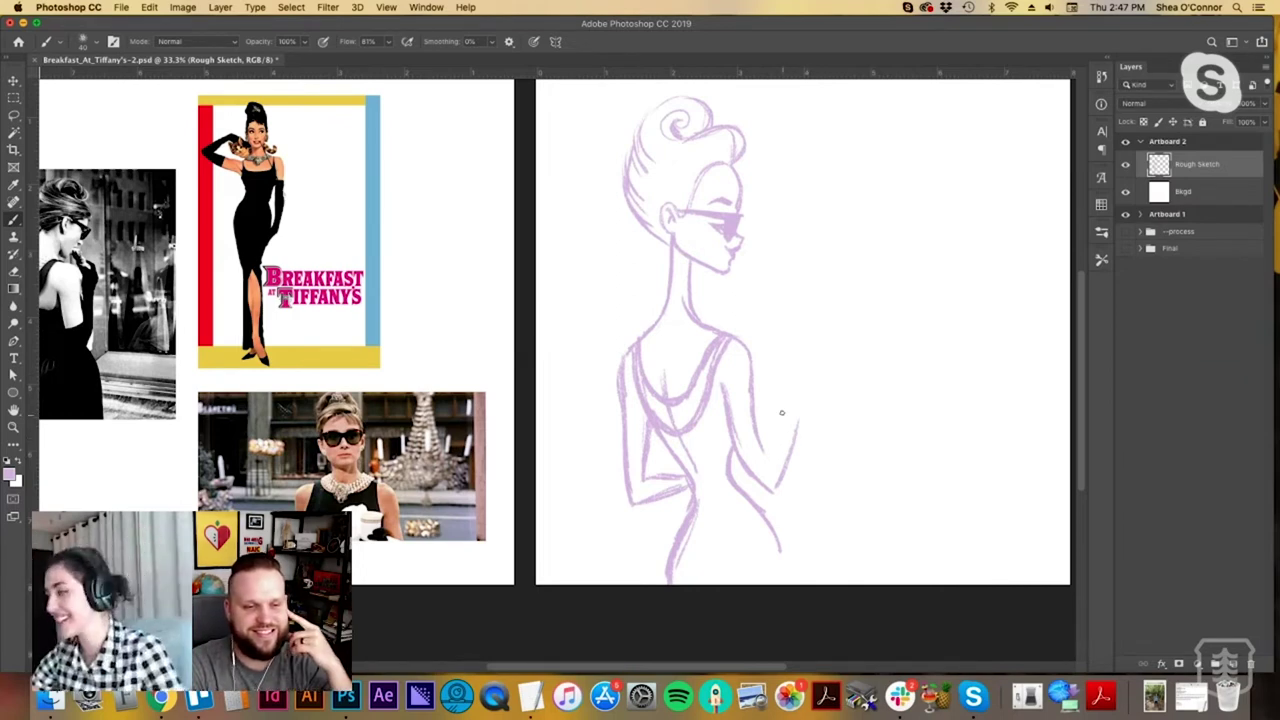
mouse_move(760, 446)
left_mouse_down()
mouse_move(766, 458)
mouse_move(776, 430)
mouse_move(785, 460)
mouse_move(802, 395)
mouse_move(797, 420)
mouse_move(774, 423)
mouse_move(801, 355)
mouse_move(772, 440)
mouse_move(805, 360)
mouse_move(803, 412)
left_mouse_up()
Clean up the wrist and sketch the raised hand with a thumb and slender pointed fingers above it.
key("e")
left_click_drag(802, 352, 801, 368)
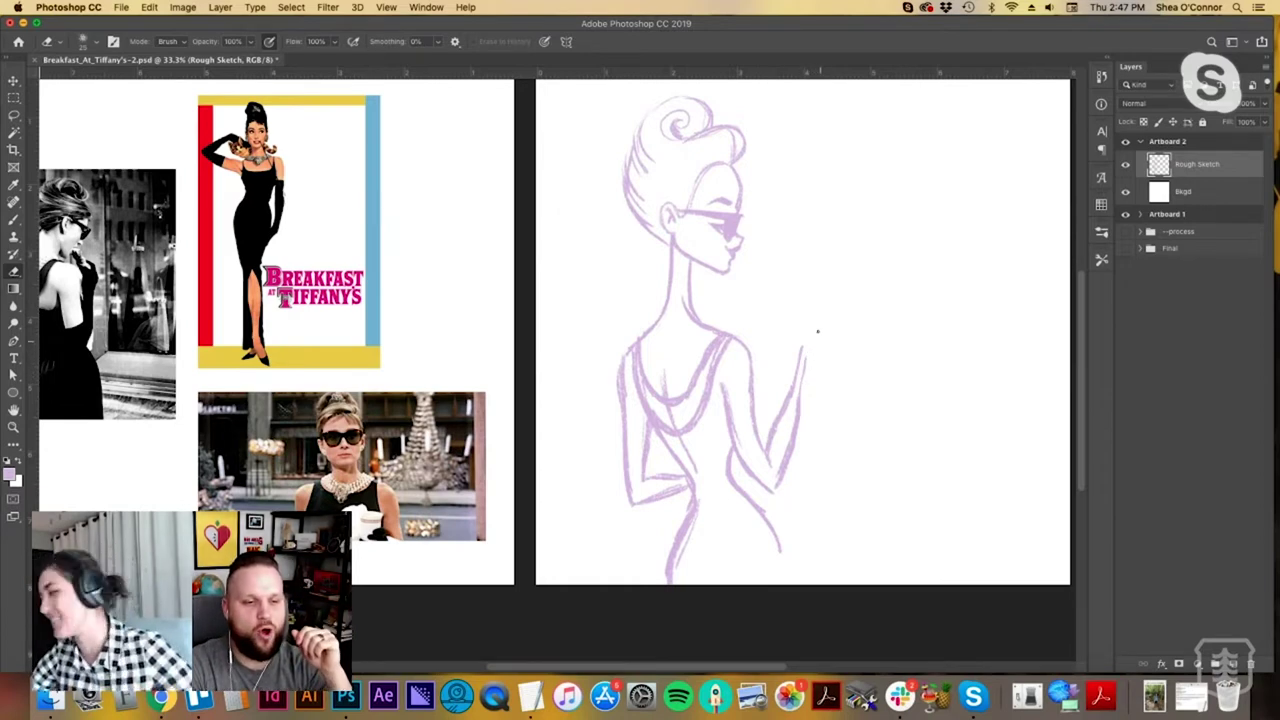
key("b")
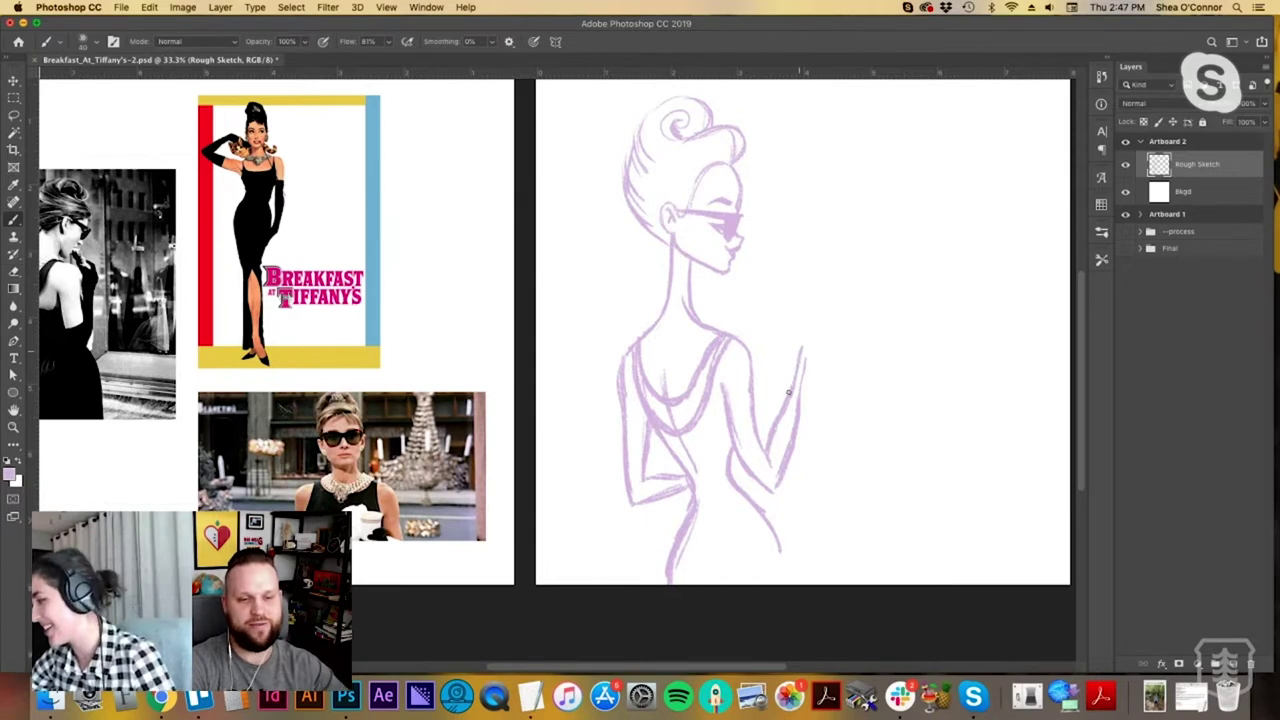
mouse_move(808, 356)
left_mouse_down()
mouse_move(797, 419)
mouse_move(799, 378)
left_mouse_up()
key("e")
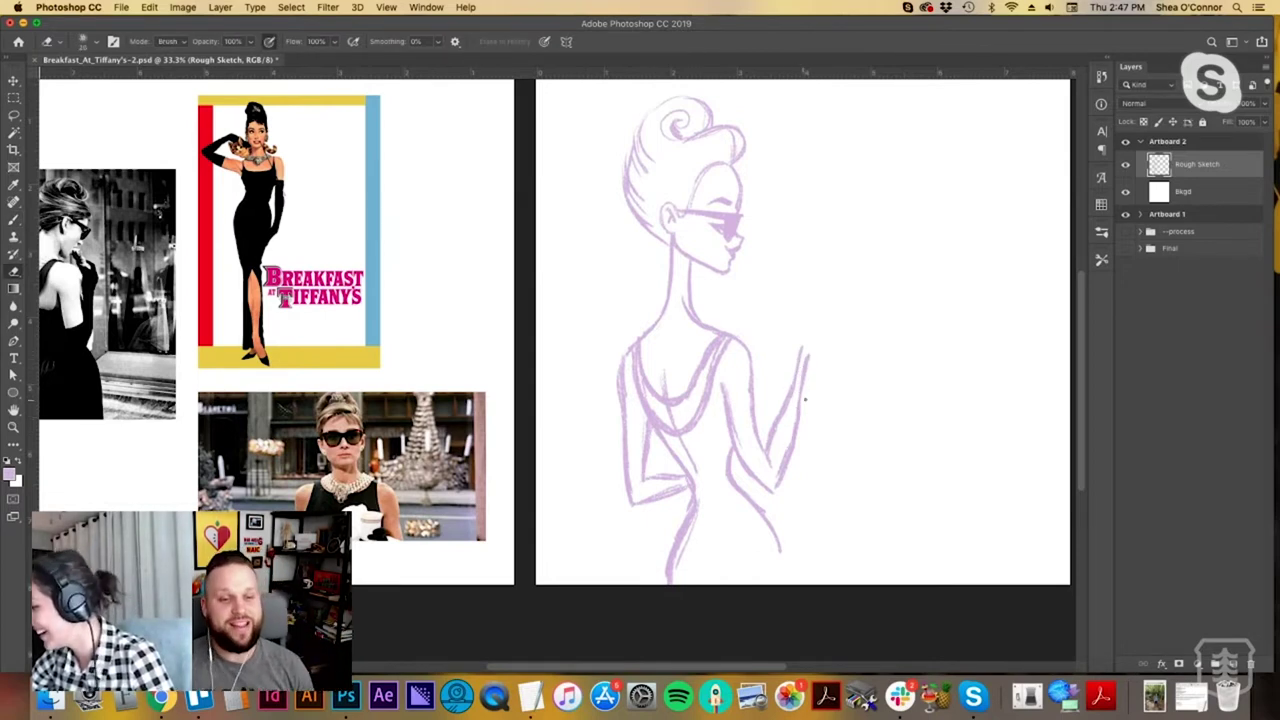
key("b")
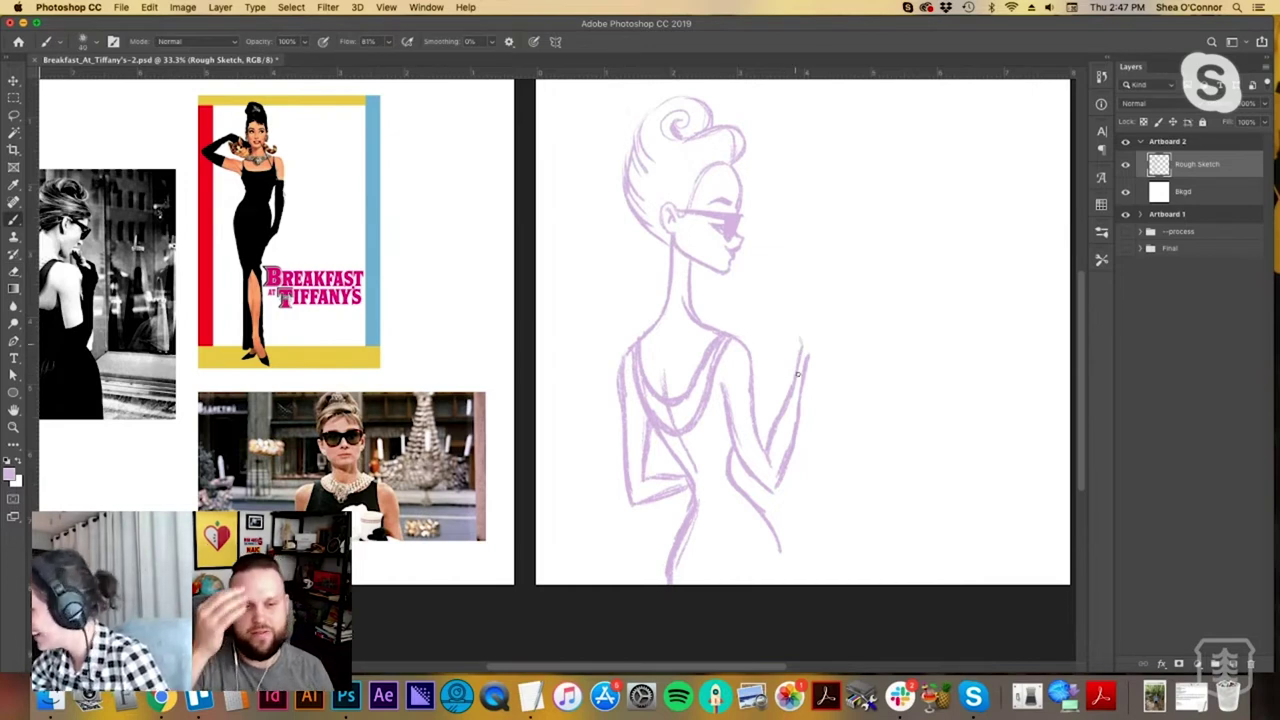
left_click_drag(797, 340, 790, 303)
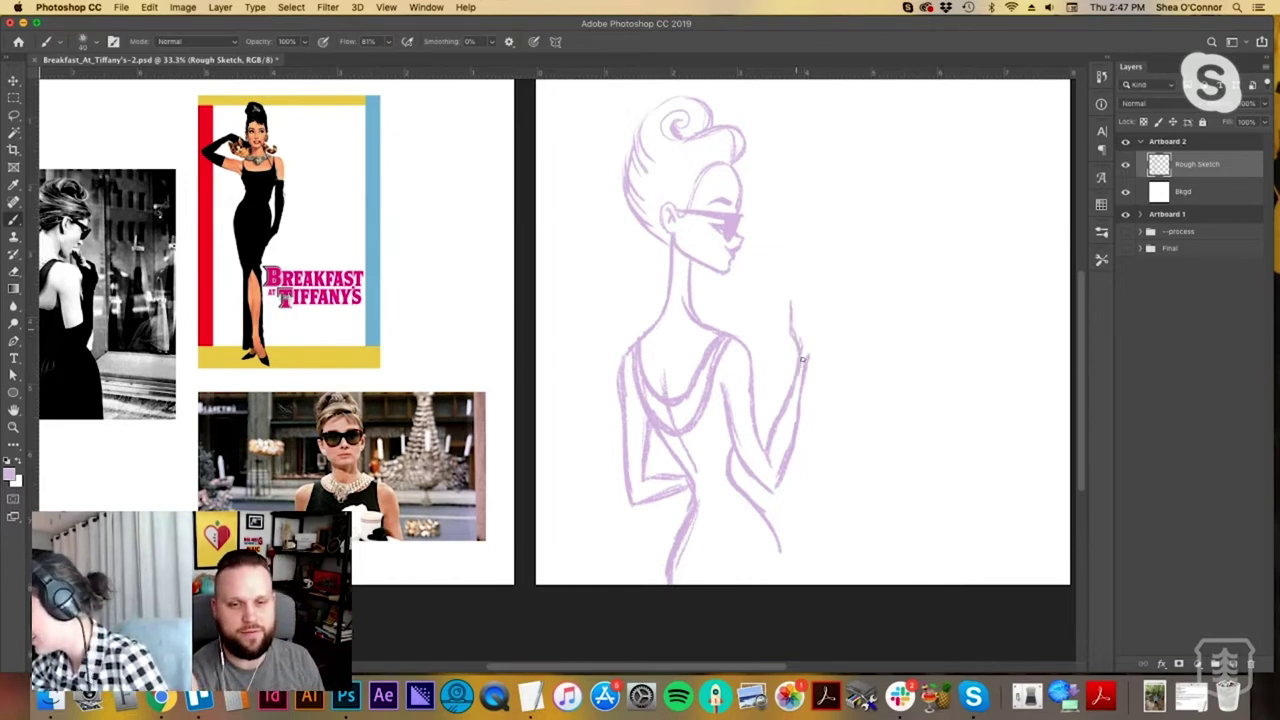
mouse_move(806, 362)
left_mouse_down()
mouse_move(830, 304)
mouse_move(796, 313)
mouse_move(802, 328)
left_mouse_up()
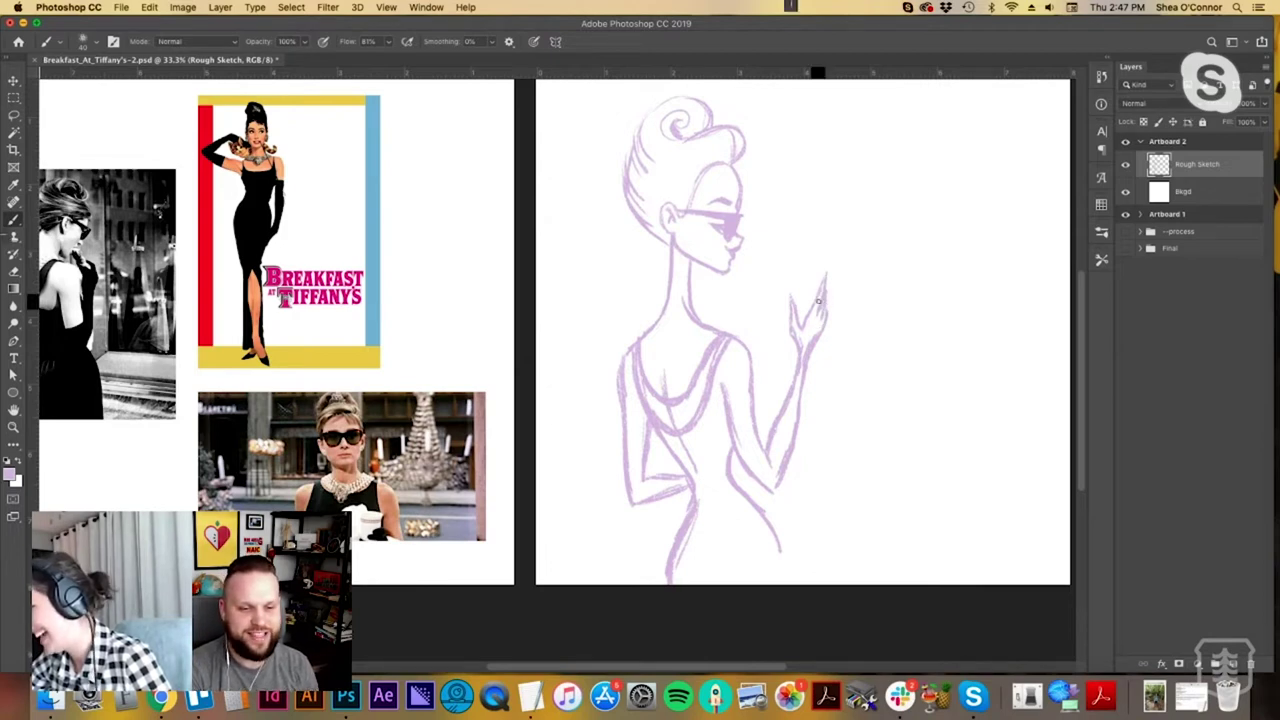
Select the raised forearm and hand with the Lasso and rotate them with Free Transform to stand more upright.
key("l")
mouse_move(841, 258)
left_mouse_down()
mouse_move(766, 434)
mouse_move(836, 422)
mouse_move(868, 289)
left_mouse_up()
key("ctrl+t")
mouse_move(886, 237)
left_mouse_down()
mouse_move(894, 209)
mouse_move(852, 220)
left_mouse_up()
key("Escape")
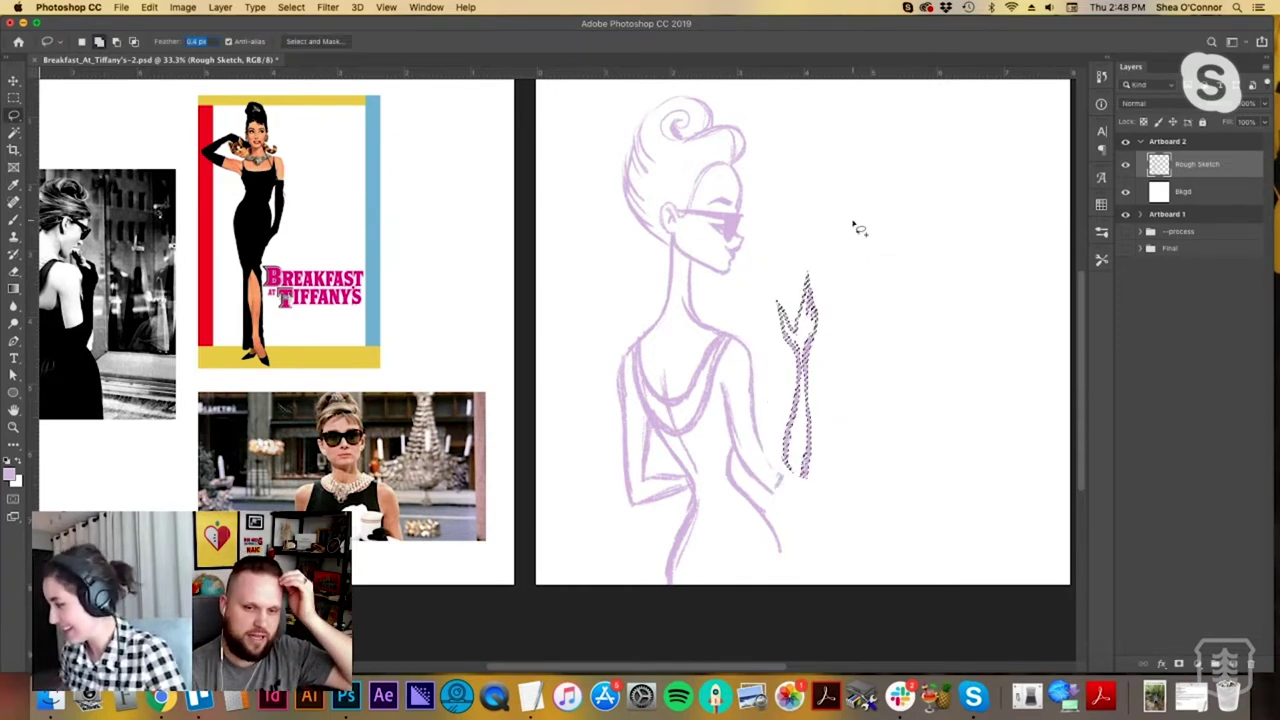
left_click(814, 321)
key("Return")
key("ctrl+d")
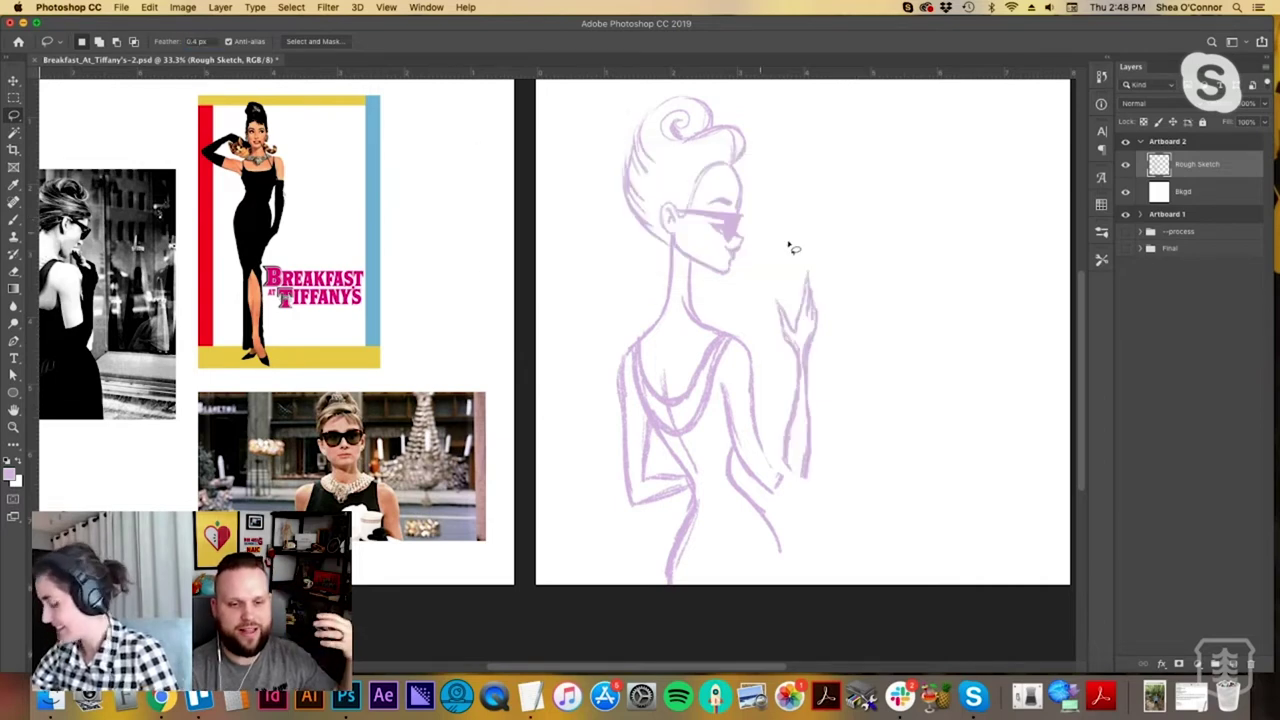
Move the raised forearm and hand closer to the torso and rotate them -5.12° with Free Transform.
key("v")
mouse_move(811, 308)
left_mouse_down()
mouse_move(776, 275)
mouse_move(772, 445)
mouse_move(799, 489)
mouse_move(842, 434)
mouse_move(855, 283)
mouse_move(797, 307)
left_mouse_up()
key("ctrl+z")
key("l")
key("v")
key("super+t")
left_click_drag(829, 237, 829, 220)
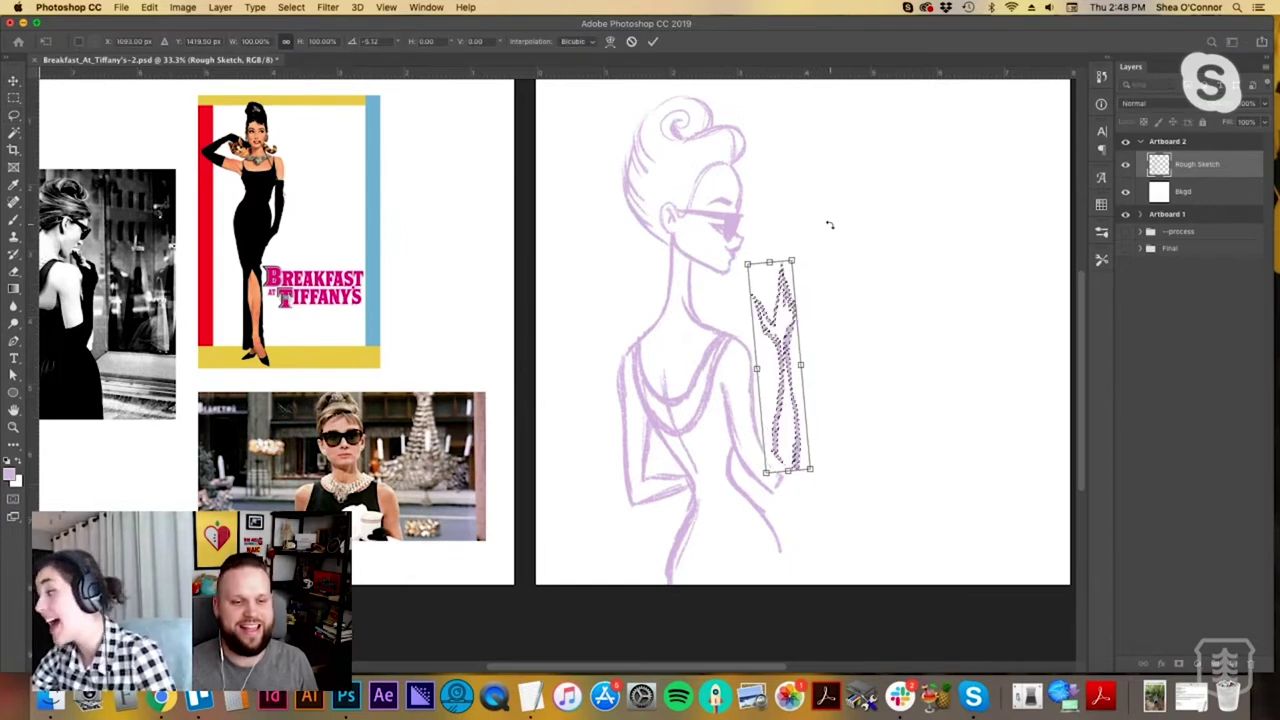
Nudge the transformed forearm and hand upward toward chin height, apply the transform and deselect.
key("Up")
key("Up")
key("Up")
key("Up")
key("Up")
key("Up")
key("Up")
key("Up")
key("Up")
key("Up")
key("Up")
key("Up")
key("Up")
key("Up")
key("Up")
key("Up")
key("Up")
key("Up")
key("Up")
key("Up")
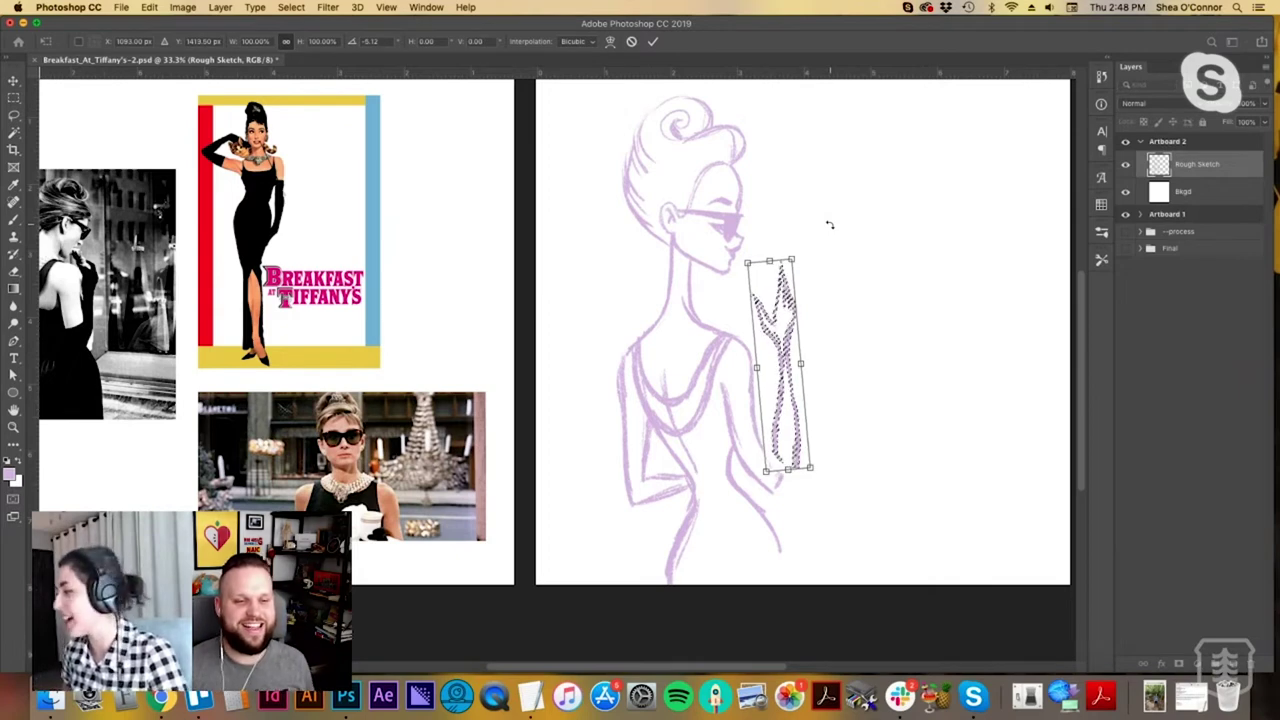
key("Up")
key("Up")
key("Up")
key("Up")
key("Up")
key("Up")
key("Up")
key("Up")
key("Up")
key("Up")
key("Up")
key("Up")
key("Up")
key("Up")
key("Up")
key("Up")
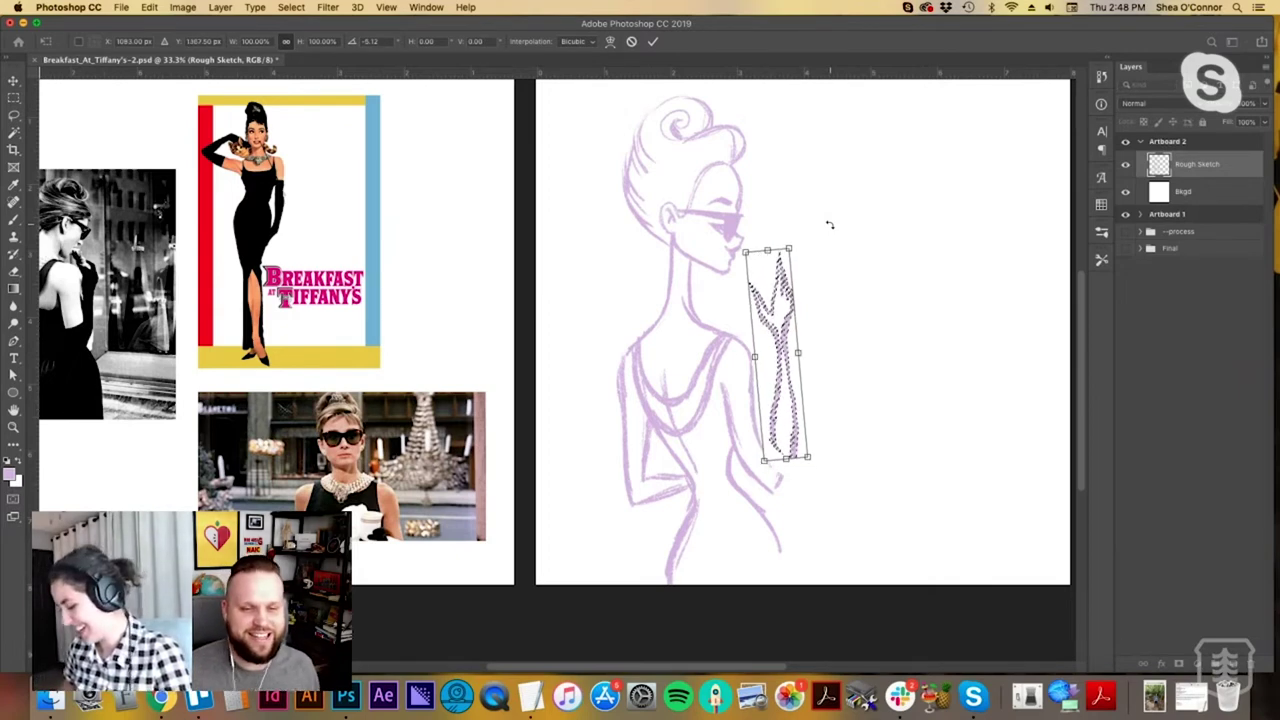
key("Return")
key("ctrl+d")
key("b")
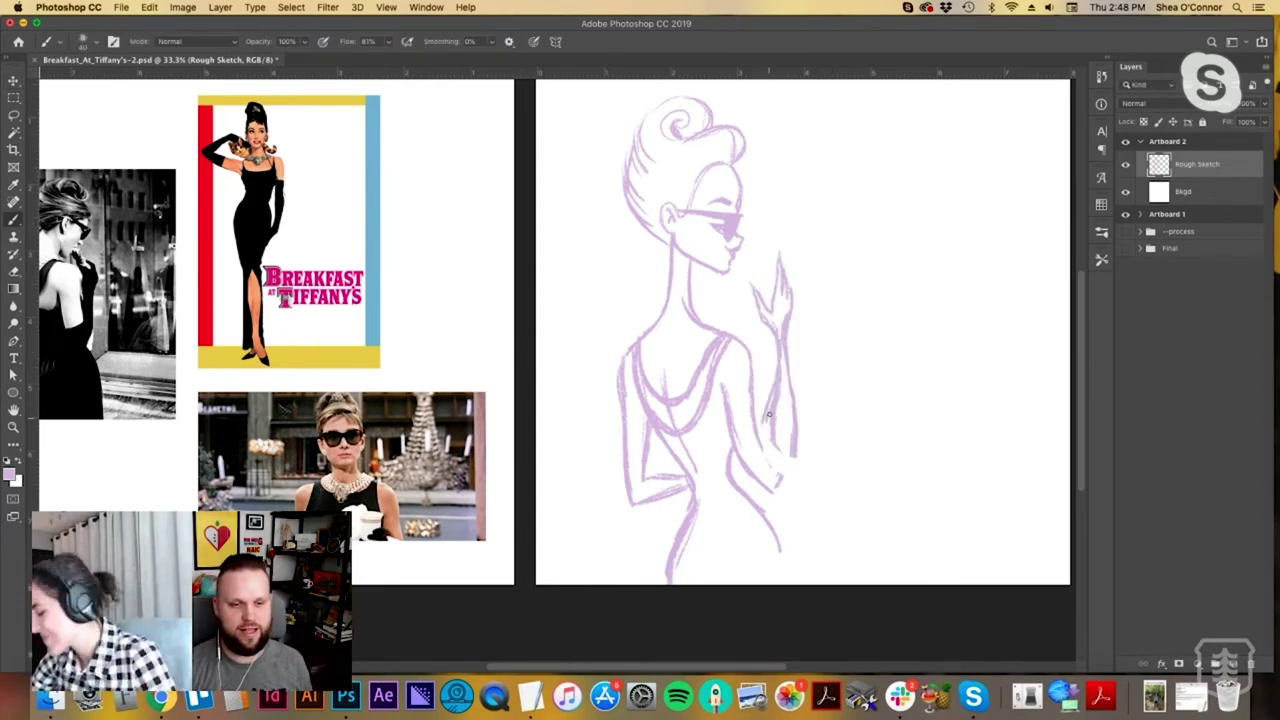
Remove the lower forearm and old elbow strokes, and redraw the upper arm angling out from the shoulder.
key("l")
mouse_move(738, 414)
left_mouse_down()
mouse_move(757, 494)
mouse_move(809, 464)
mouse_move(790, 430)
left_mouse_up()
key("super+d")
key("b")
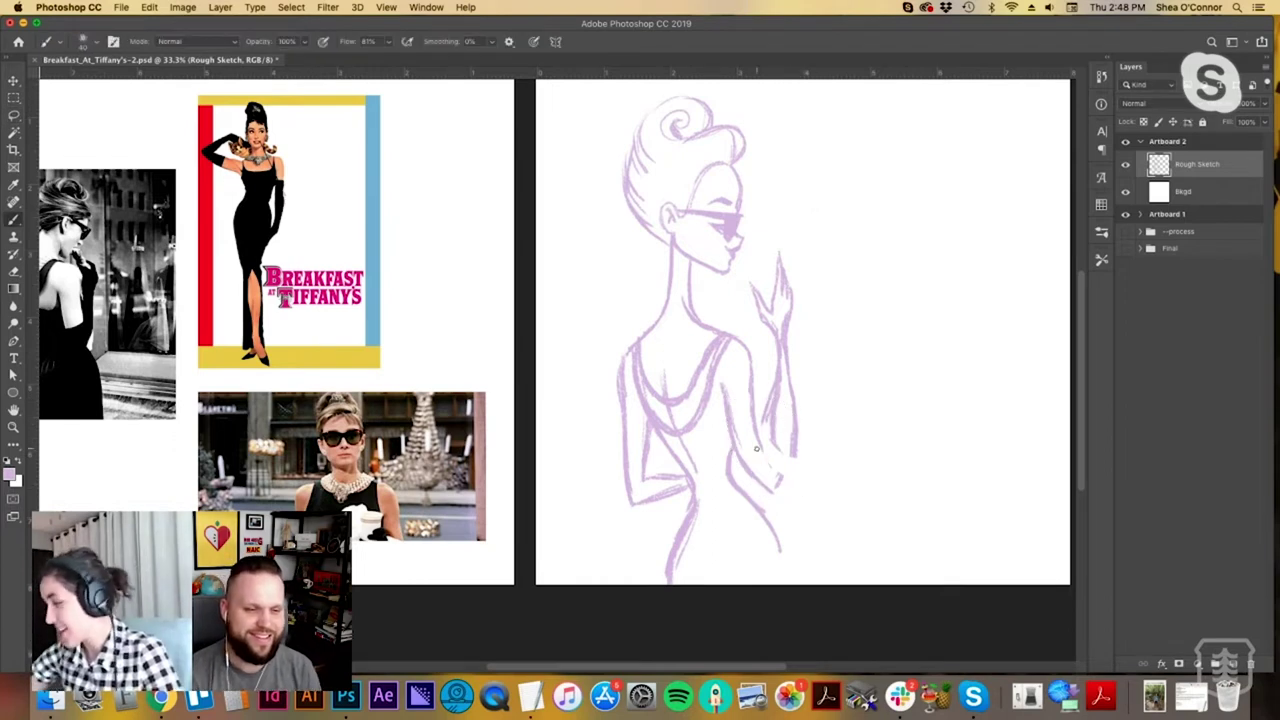
key("l")
mouse_move(771, 405)
left_mouse_down()
mouse_move(819, 411)
mouse_move(783, 507)
mouse_move(732, 452)
mouse_move(767, 372)
mouse_move(749, 433)
left_mouse_up()
key("Delete")
key("super+d")
key("b")
left_click_drag(745, 347, 784, 440)
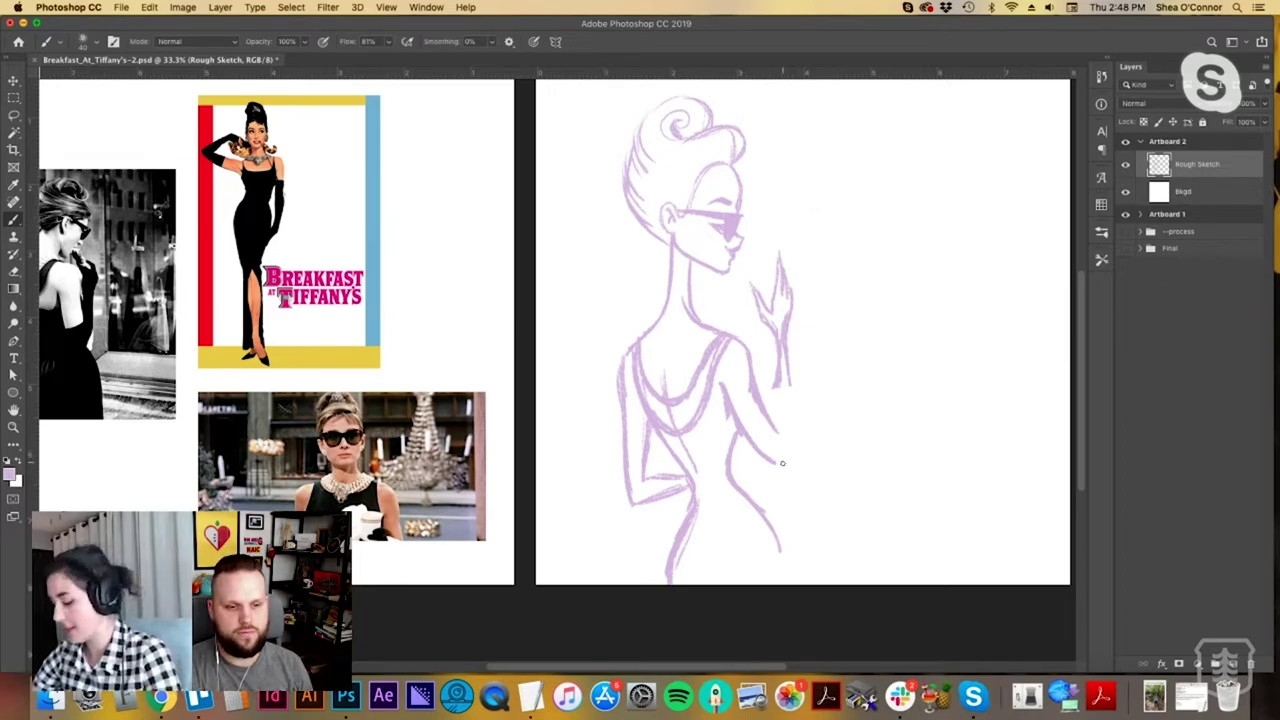
Extend the far hip line down to the lower edge of the artboard.
key("h")
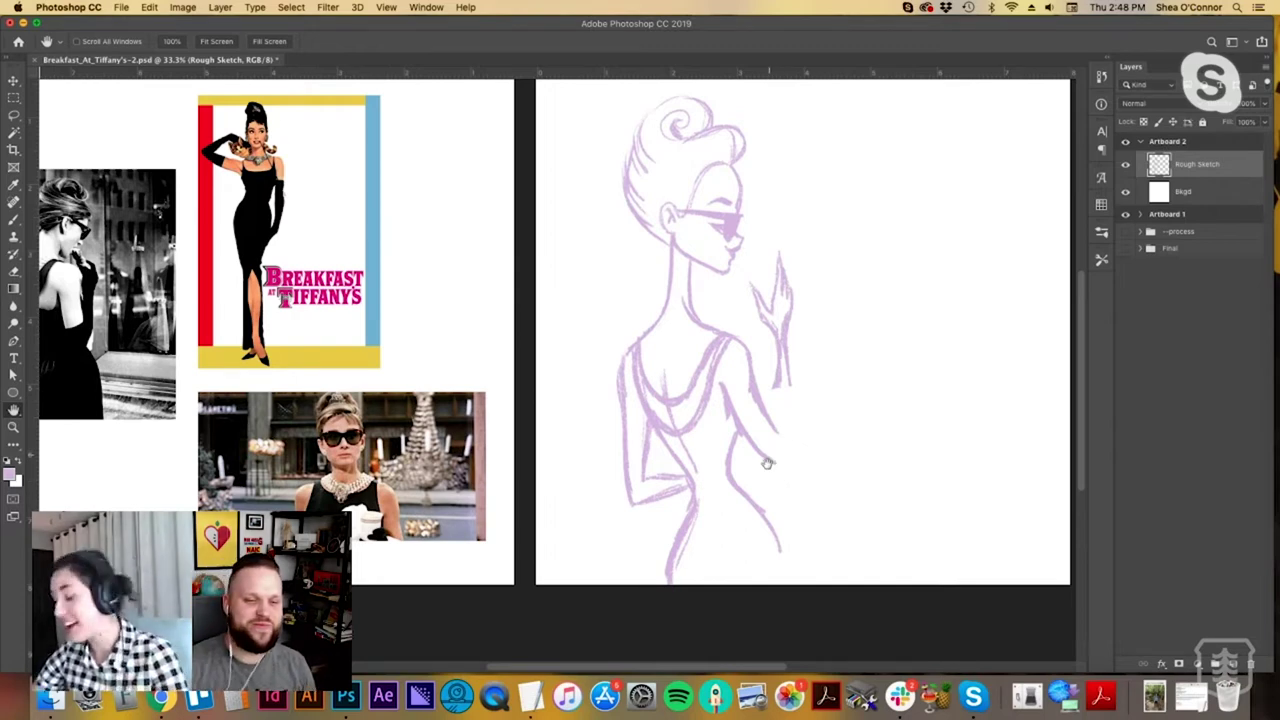
mouse_move(774, 500)
left_mouse_down()
mouse_move(762, 489)
mouse_move(770, 568)
left_mouse_up()
key("b")
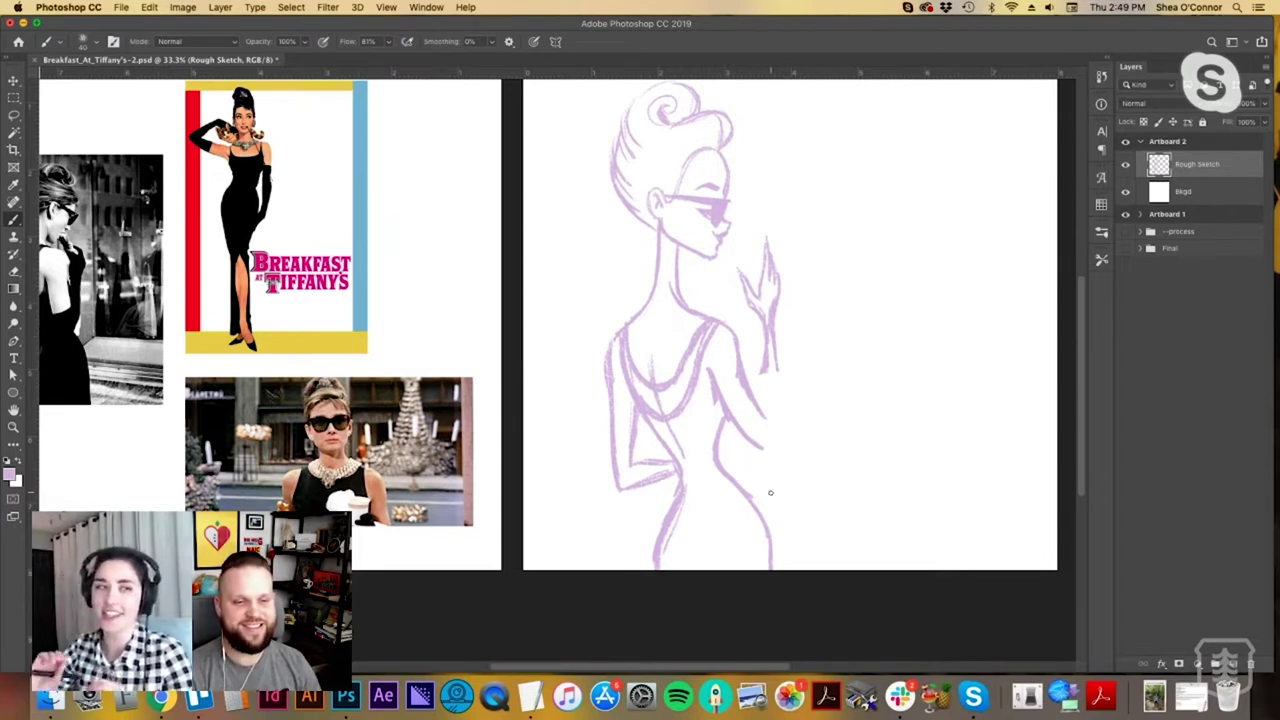
Sketch the forearm lines that connect the raised hand to the far elbow.
key("space")
left_click_drag(800, 394, 742, 390)
left_click_drag(760, 334, 756, 448)
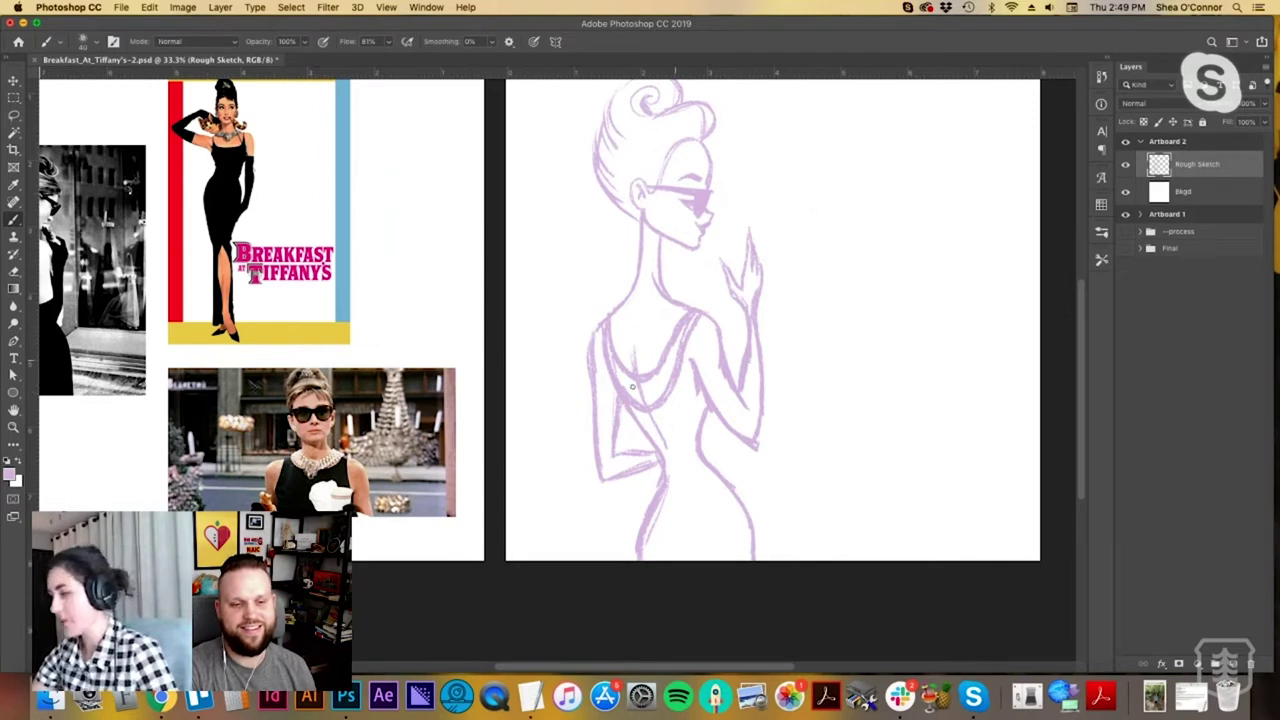
Select the bent elbow and forearm behind the waist and shift them up slightly.
mouse_move(590, 344)
left_mouse_down()
mouse_move(598, 467)
mouse_move(599, 405)
mouse_move(600, 467)
mouse_move(612, 454)
mouse_move(620, 488)
mouse_move(654, 473)
mouse_move(659, 459)
mouse_move(600, 464)
left_mouse_up()
key("e")
key("l")
key("v")
key("shift+Up")
key("shift+Up")
key("shift+Up")
key("super+d")
key("b")
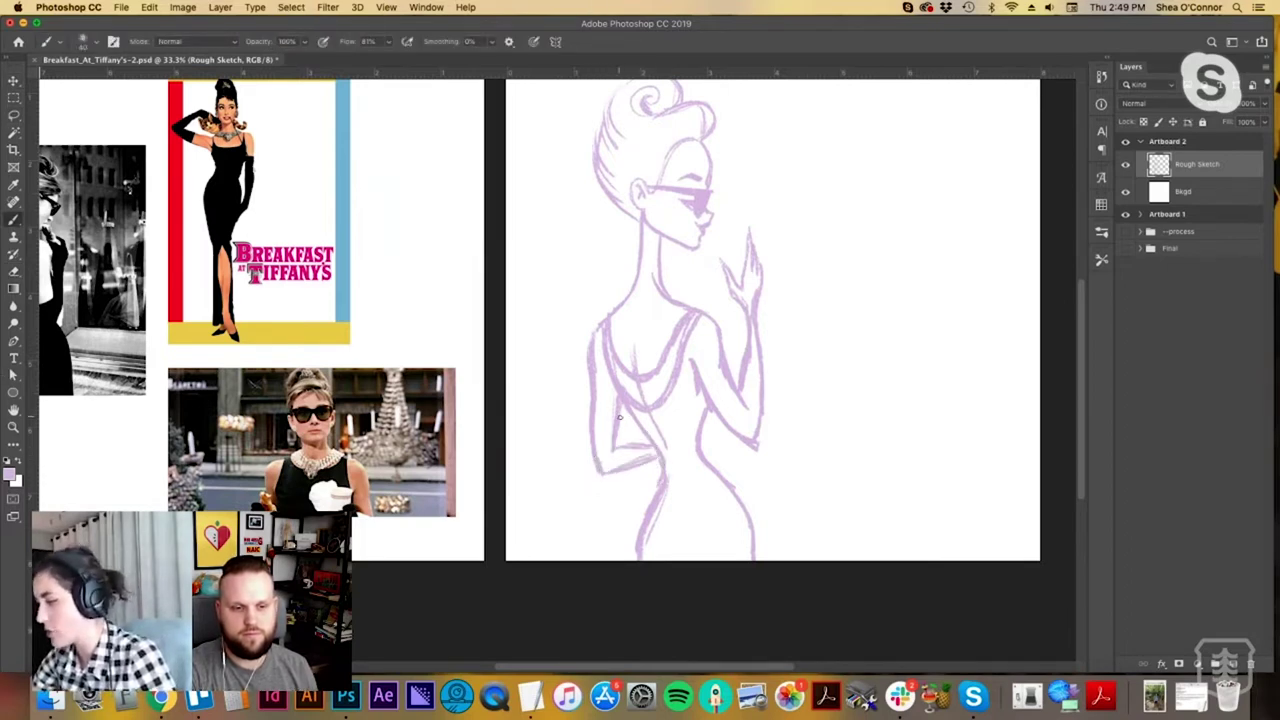
Sketch a lidded coffee cup between the woman's lips and the fingers of her raised hand.
key("space")
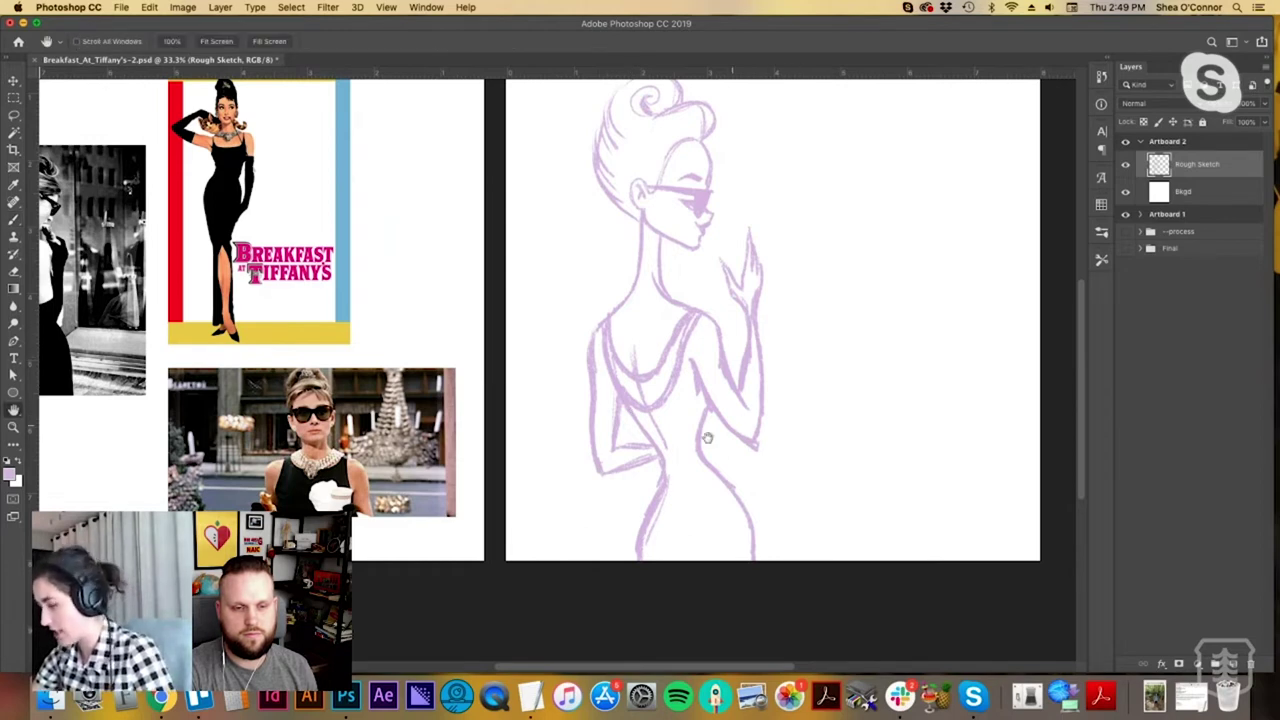
left_click_drag(707, 437, 642, 457)
key("l")
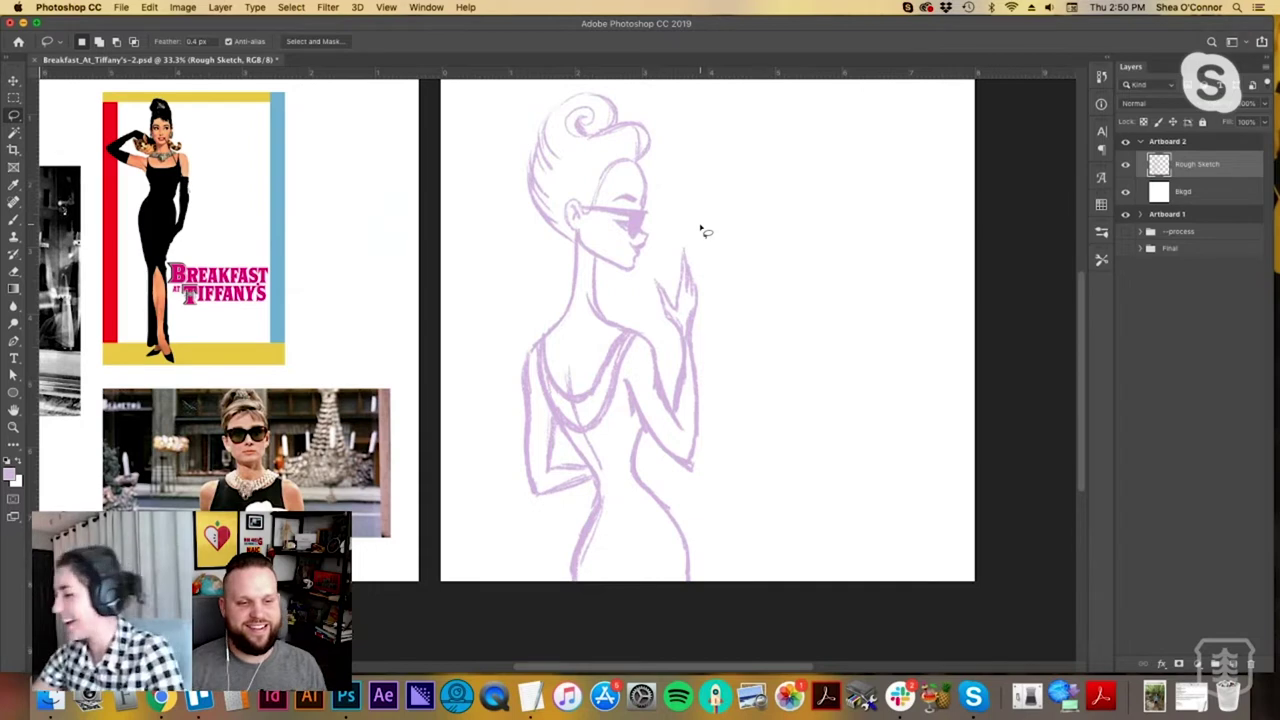
key("b")
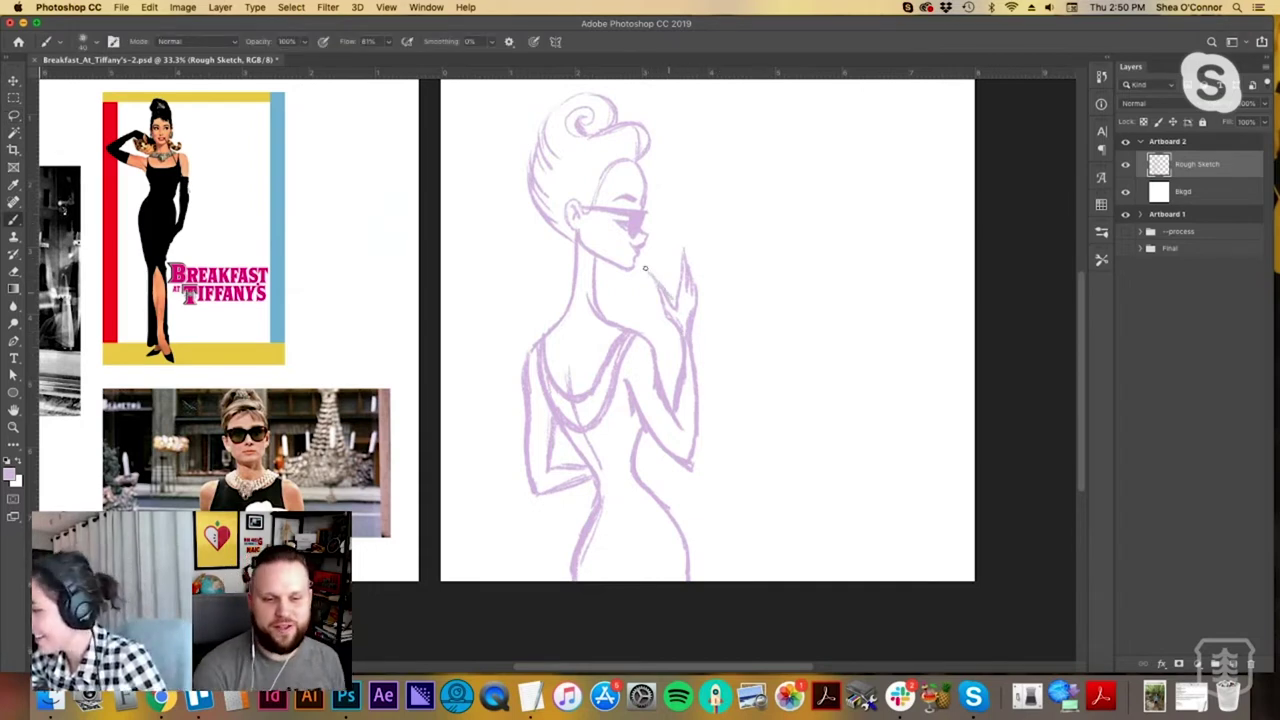
left_click_drag(660, 254, 676, 248)
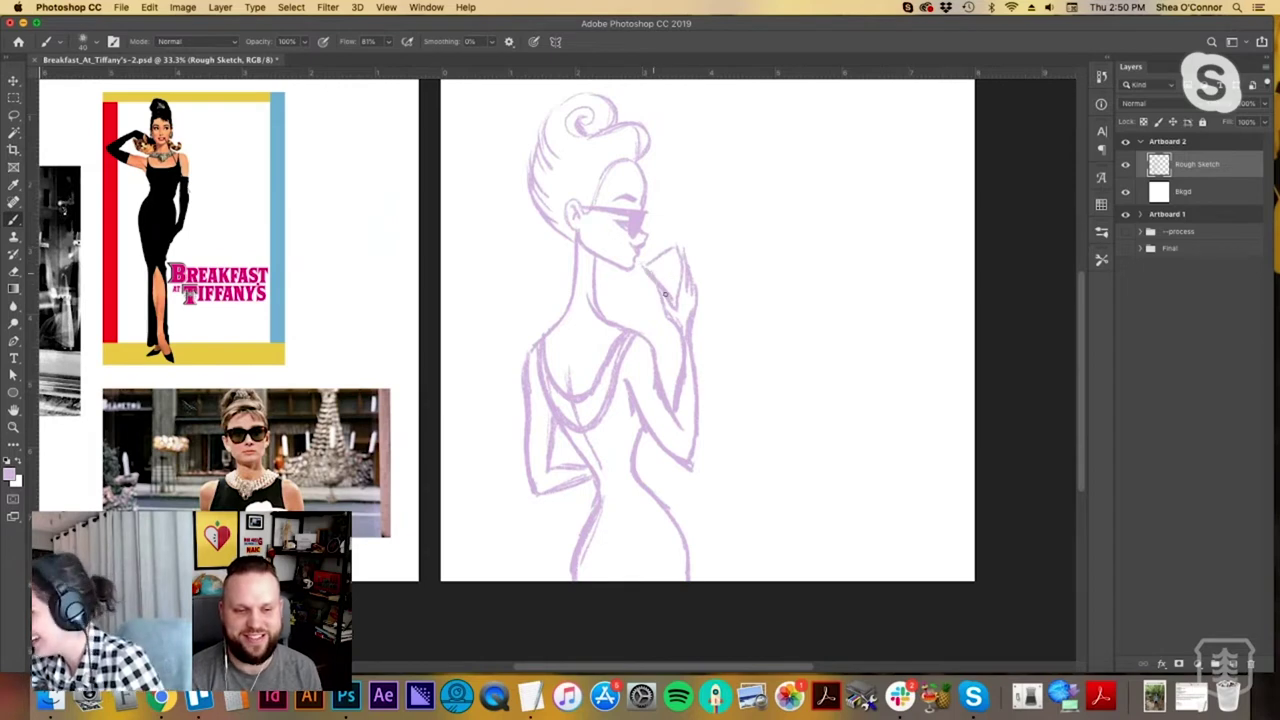
mouse_move(640, 265)
left_mouse_down()
mouse_move(668, 252)
mouse_move(642, 252)
mouse_move(664, 240)
left_mouse_up()
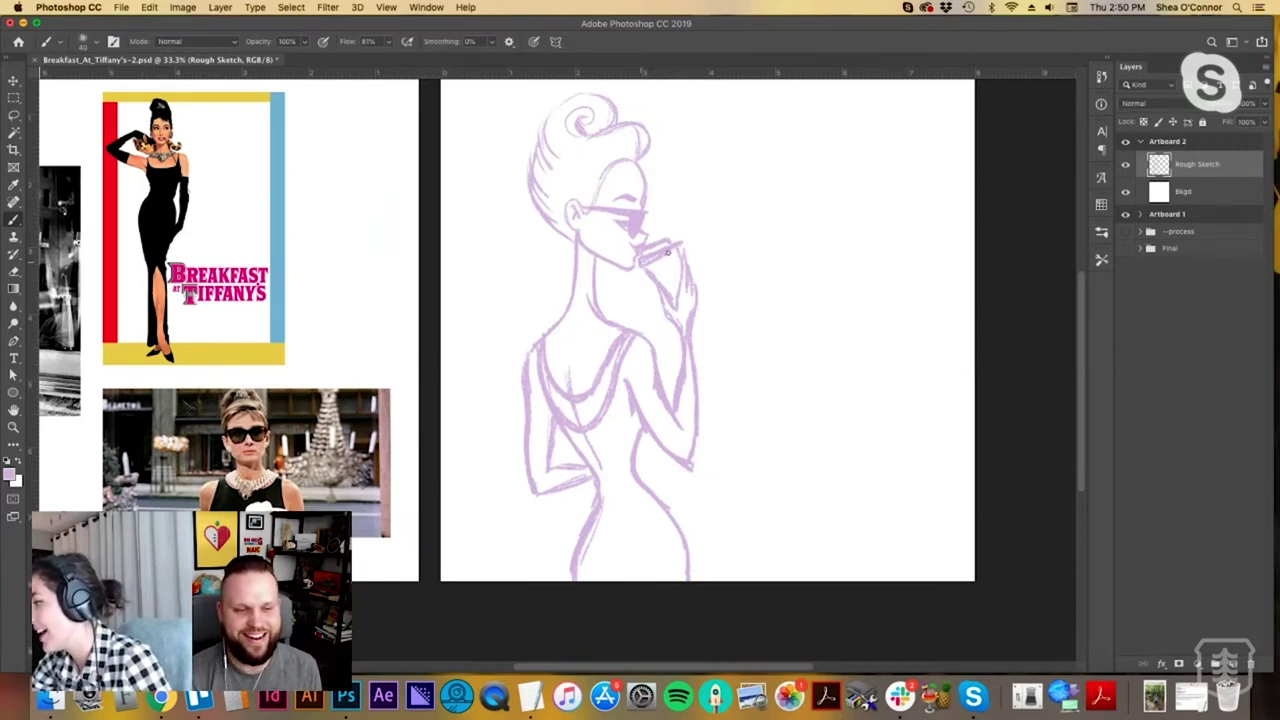
mouse_move(676, 246)
left_mouse_down()
mouse_move(679, 266)
mouse_move(655, 288)
left_mouse_up()
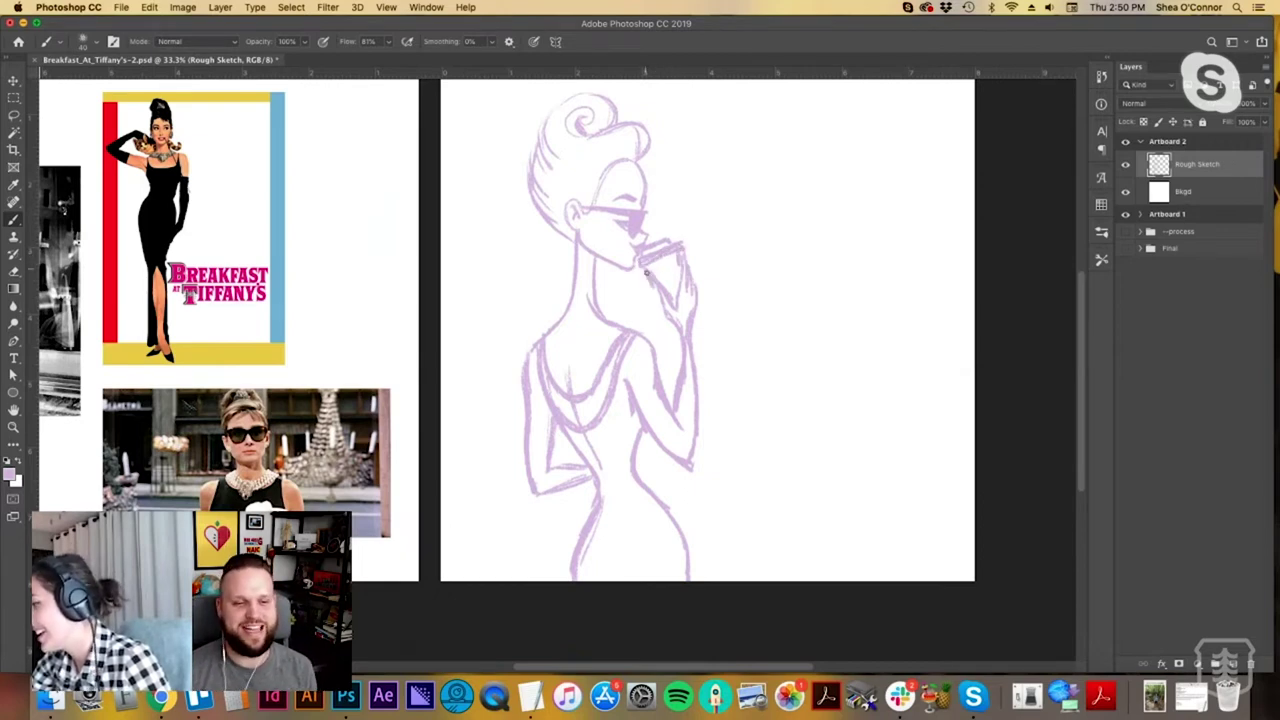
Clean up the cup's outline and redraw the far end of its lid.
key("l")
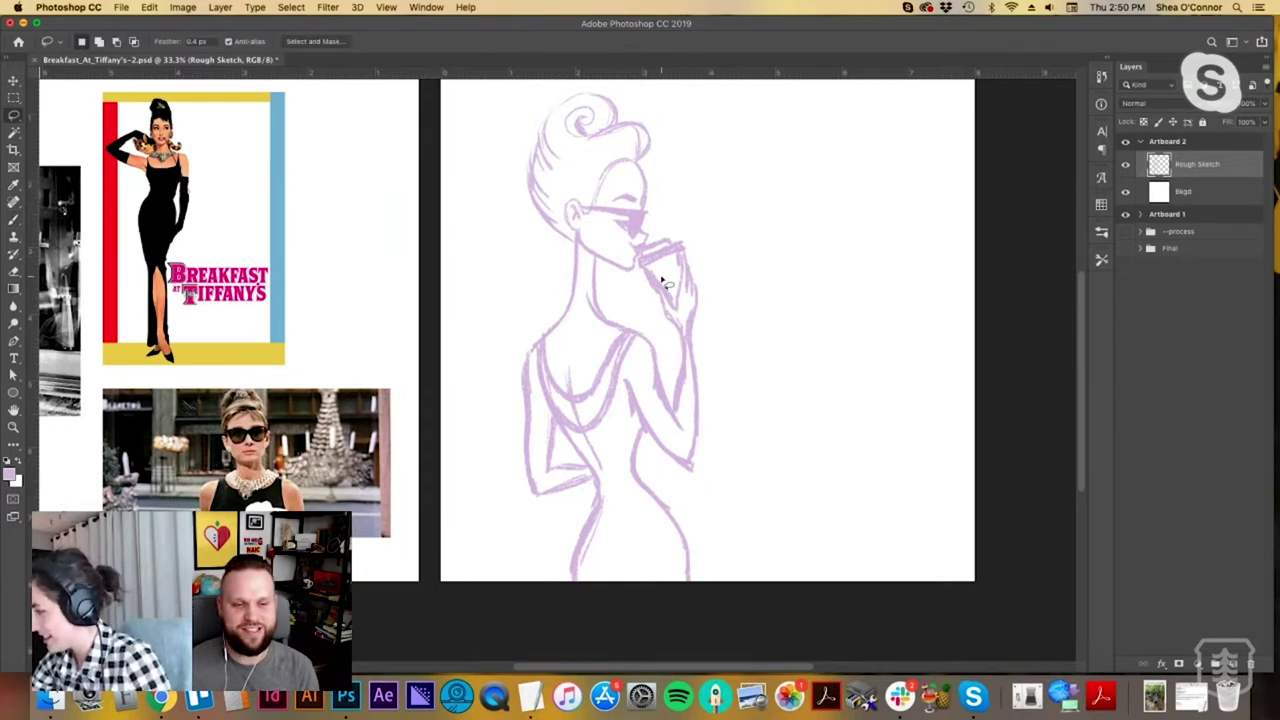
key("e")
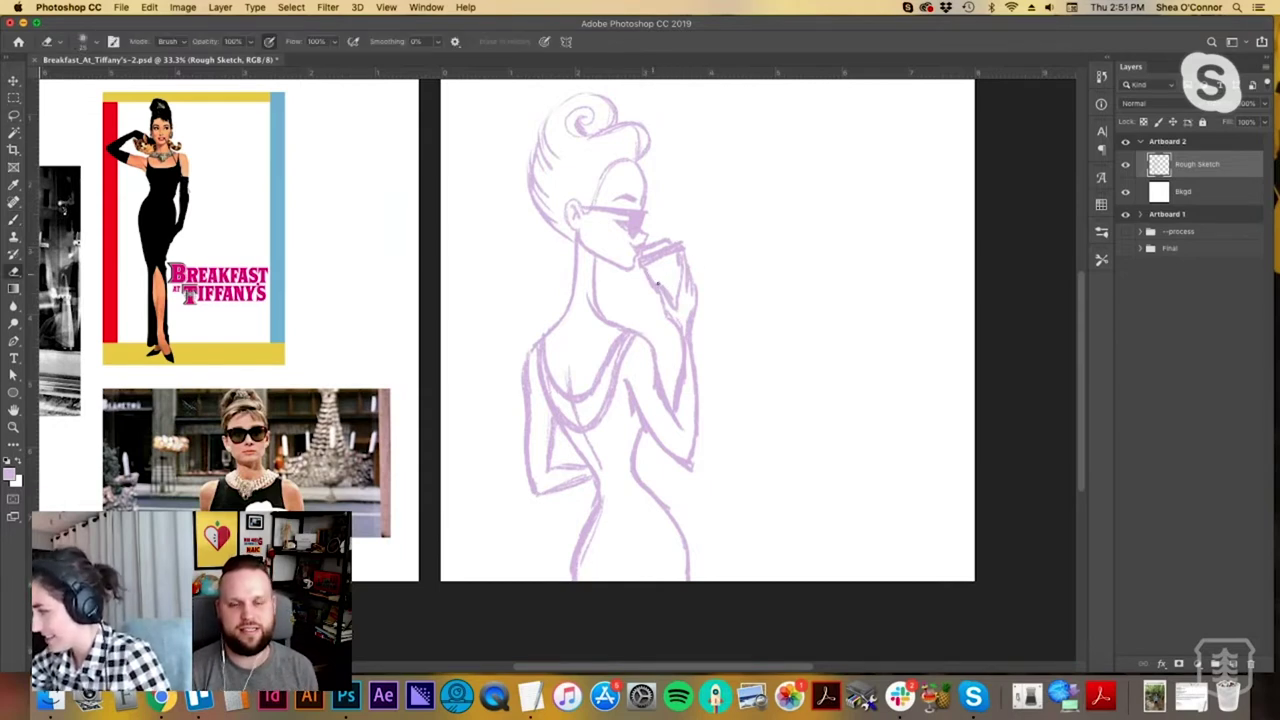
key("b")
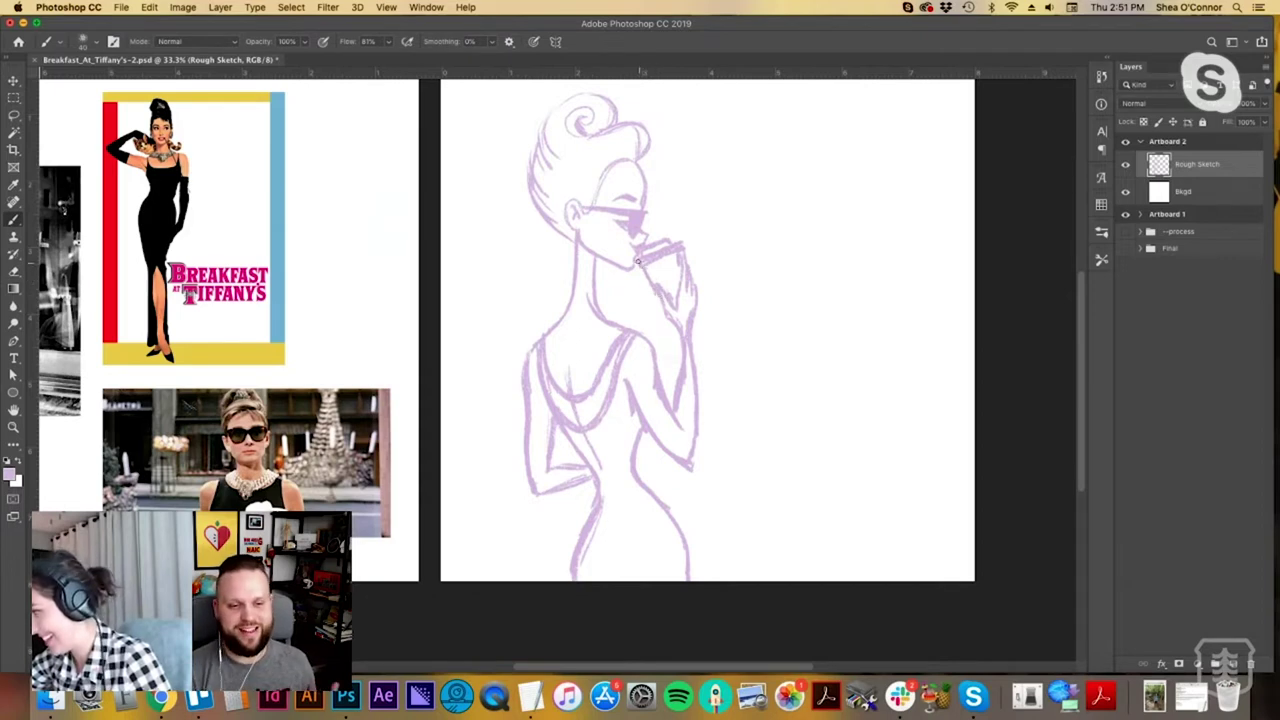
key("e")
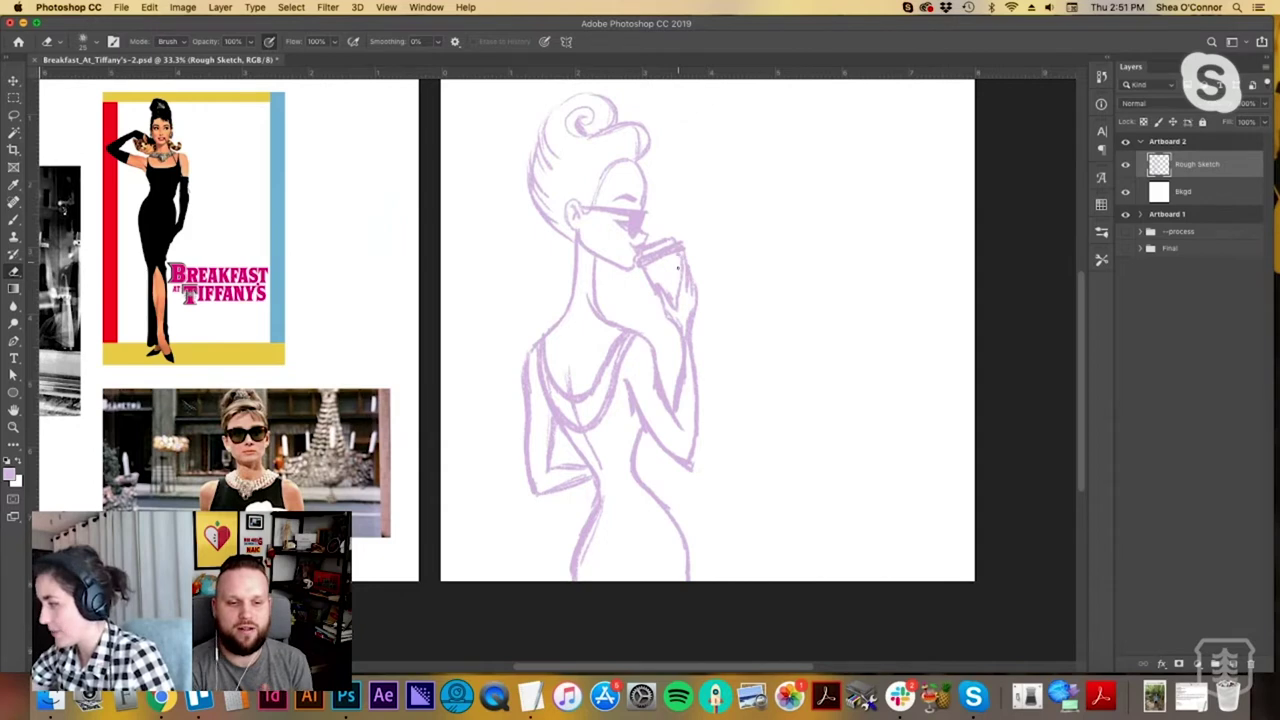
key("b")
left_click_drag(662, 242, 686, 248)
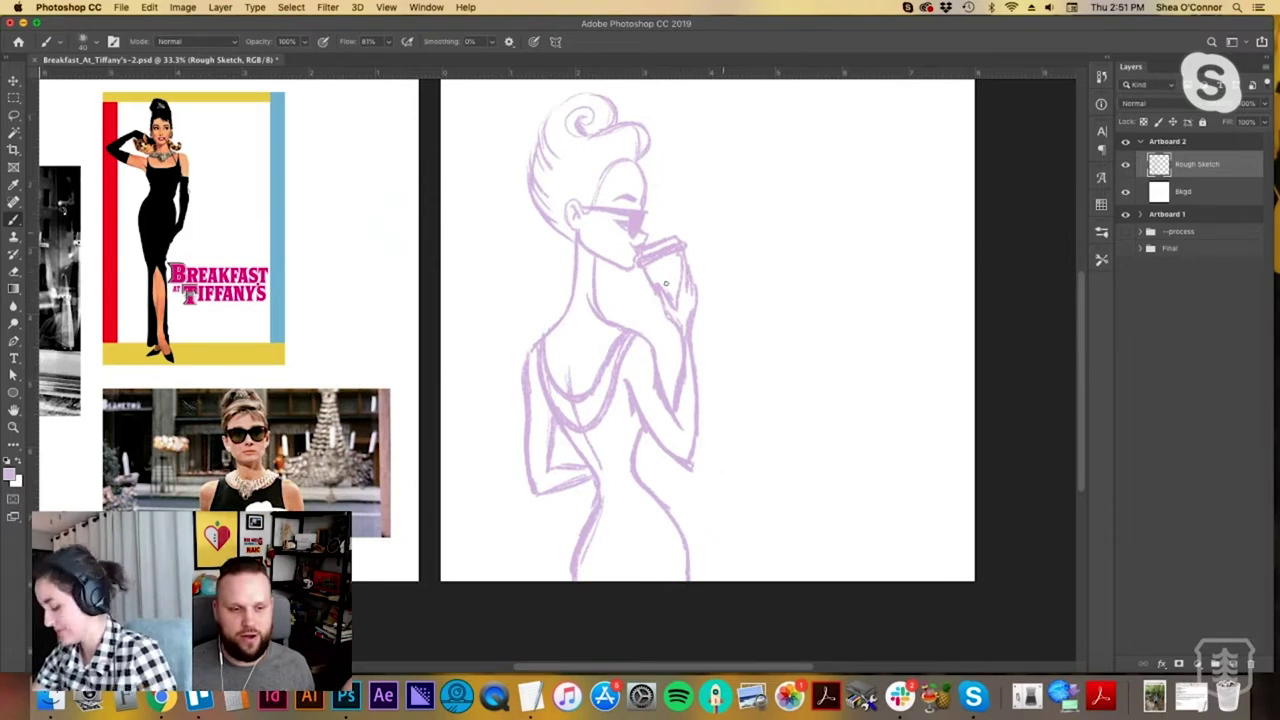
Sketch curved strands through the front roll, swirl and back of the updo, and add a round earring.
key("space")
left_click_drag(670, 320, 804, 374)
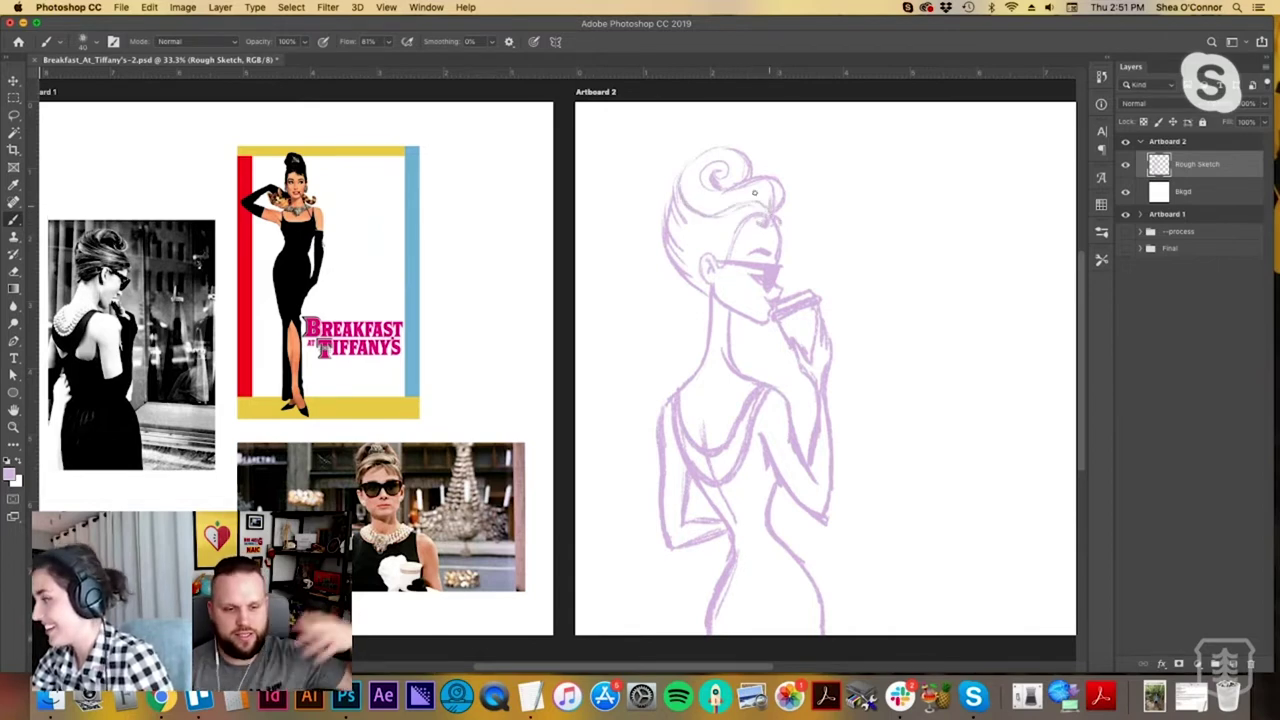
mouse_move(762, 197)
left_mouse_down()
mouse_move(695, 187)
mouse_move(723, 173)
left_mouse_up()
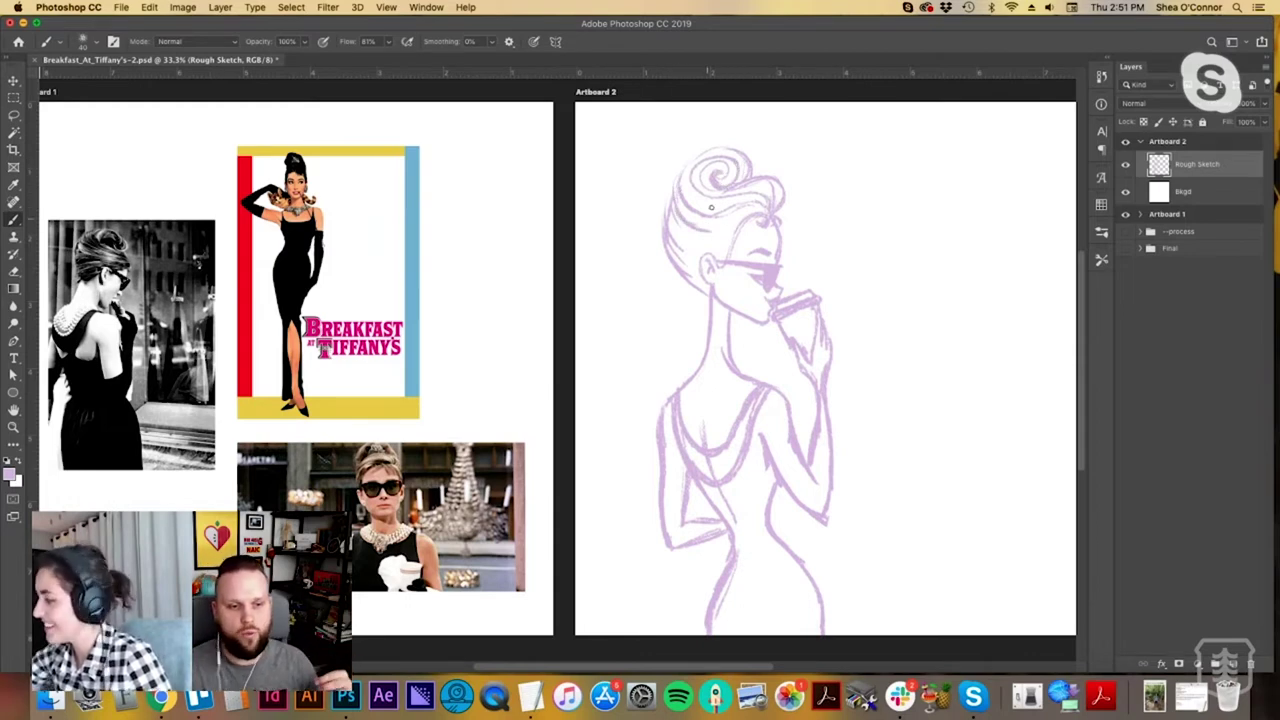
left_click_drag(677, 223, 703, 251)
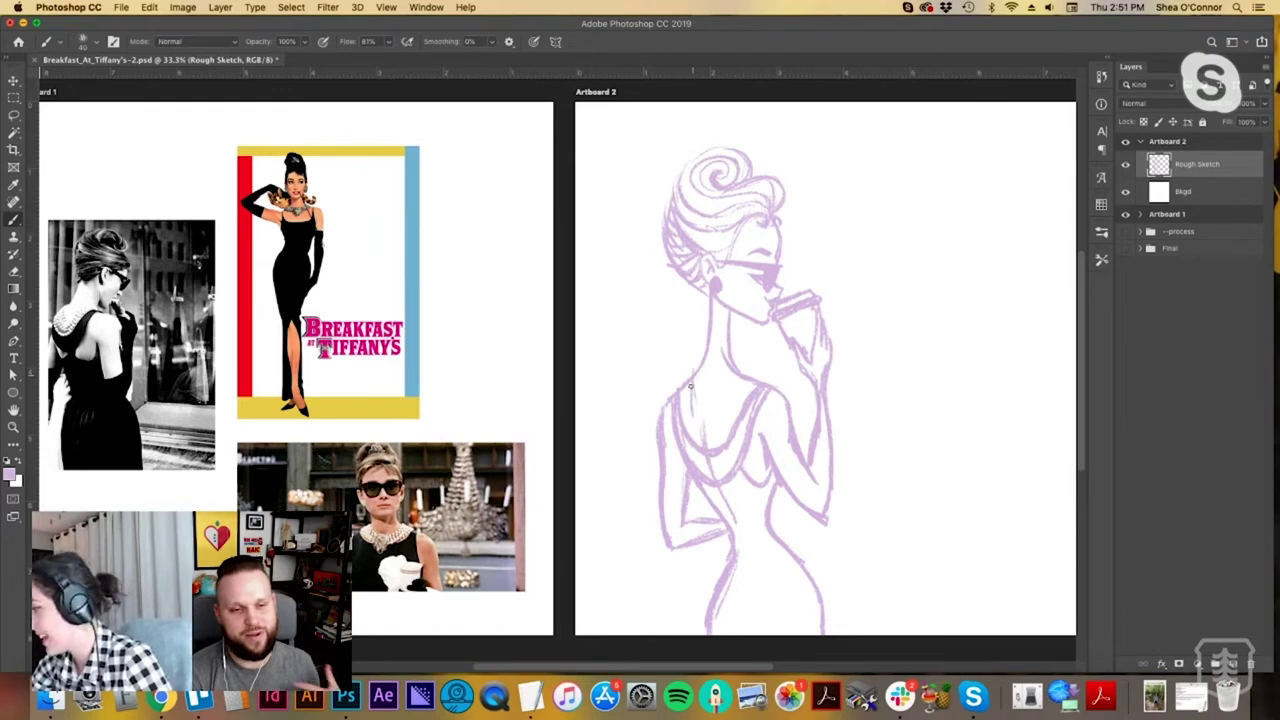
Sketch strands of a beaded necklace draped from the neck across the upper back, inside the dress neckline.
mouse_move(691, 380)
left_mouse_down()
mouse_move(724, 392)
mouse_move(733, 375)
left_mouse_up()
mouse_move(702, 420)
left_mouse_down()
mouse_move(736, 375)
mouse_move(685, 384)
mouse_move(691, 416)
mouse_move(687, 402)
mouse_move(715, 417)
mouse_move(732, 386)
left_mouse_up()
mouse_move(694, 428)
left_mouse_down()
mouse_move(687, 392)
mouse_move(699, 438)
mouse_move(739, 386)
mouse_move(697, 435)
mouse_move(677, 397)
mouse_move(690, 442)
mouse_move(713, 454)
mouse_move(747, 379)
mouse_move(703, 430)
mouse_move(691, 411)
mouse_move(702, 440)
left_mouse_up()
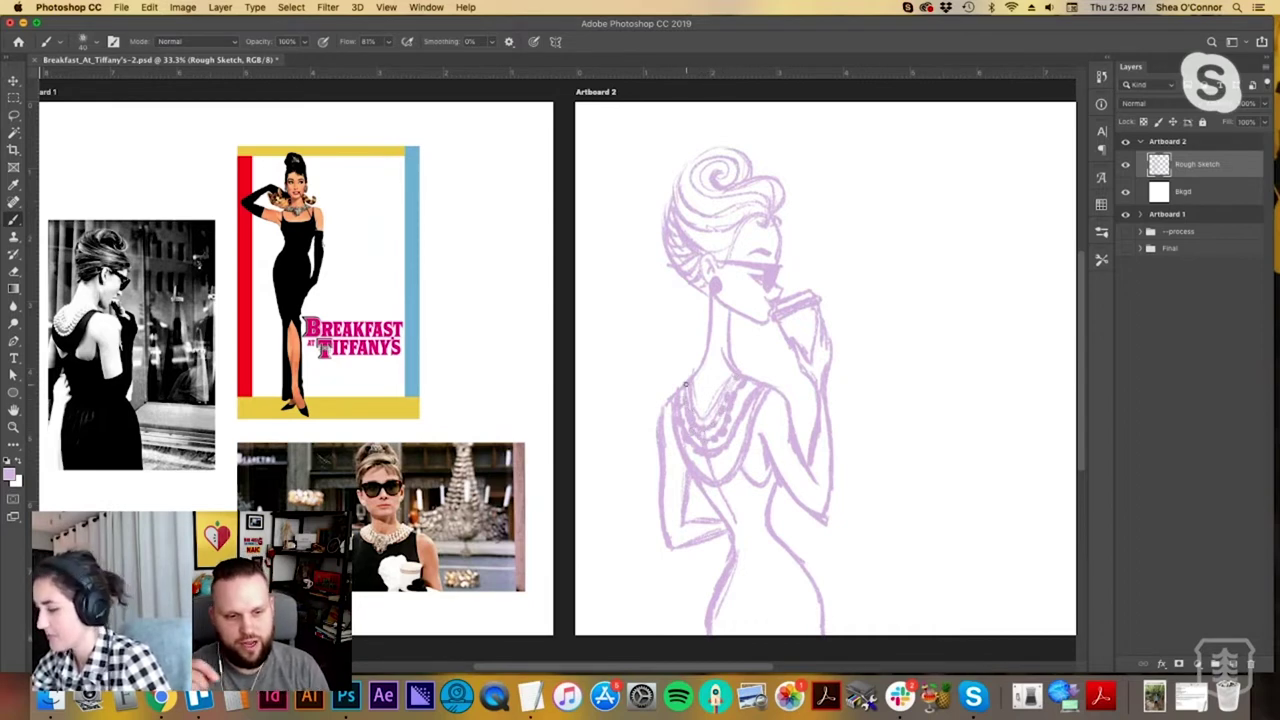
mouse_move(694, 404)
left_mouse_down()
mouse_move(700, 419)
mouse_move(732, 374)
mouse_move(751, 380)
left_mouse_up()
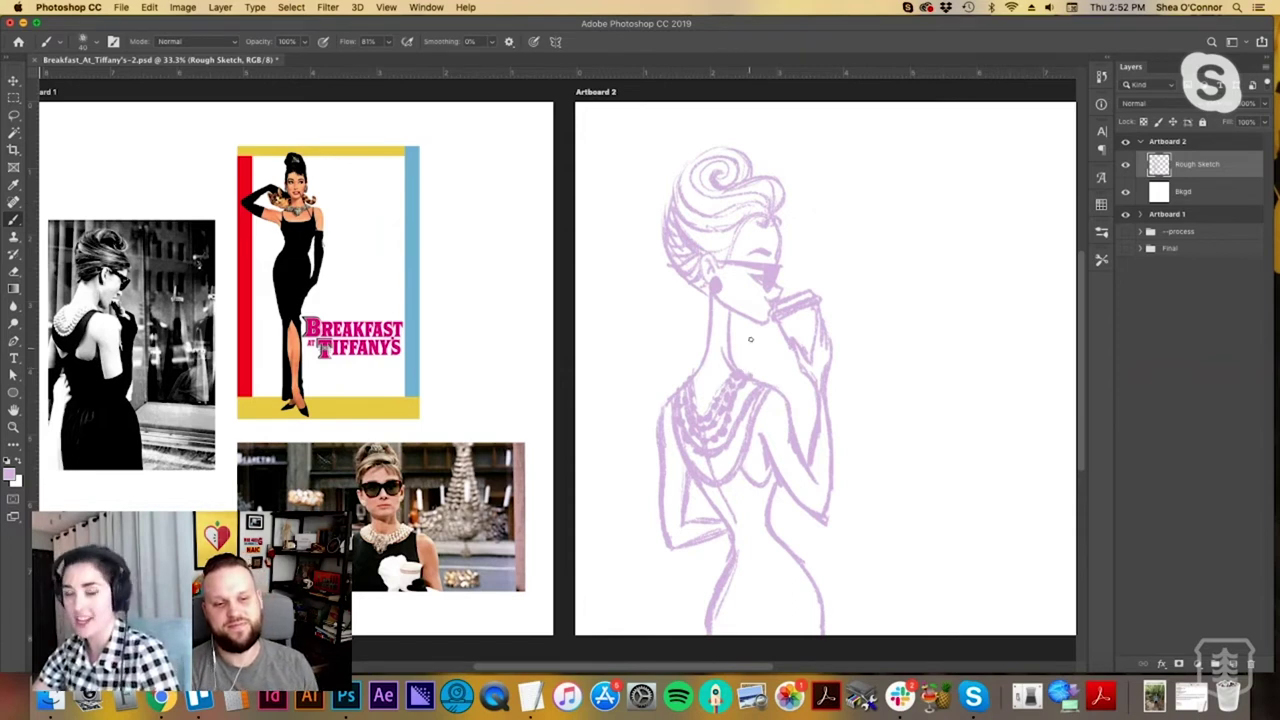
Thicken and shade the outer contour at the back of the updo down to the nape.
mouse_move(668, 212)
left_mouse_down()
mouse_move(668, 263)
mouse_move(702, 296)
left_mouse_up()
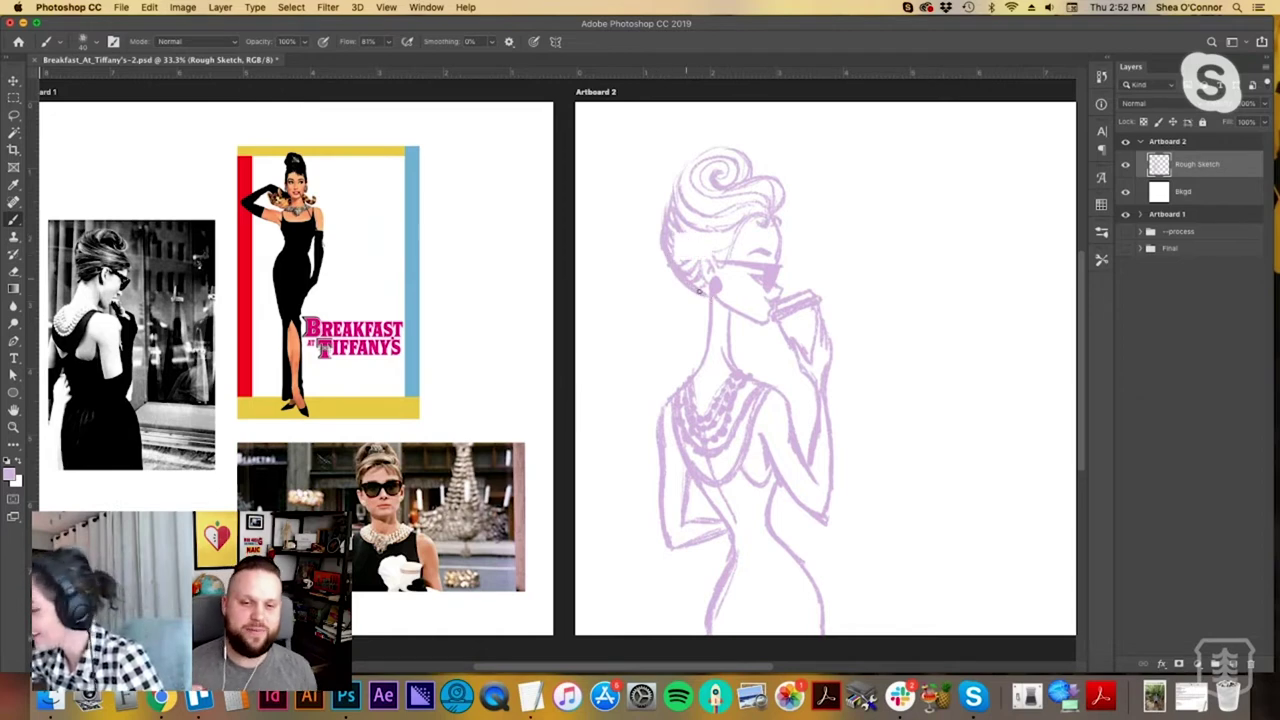
key("h")
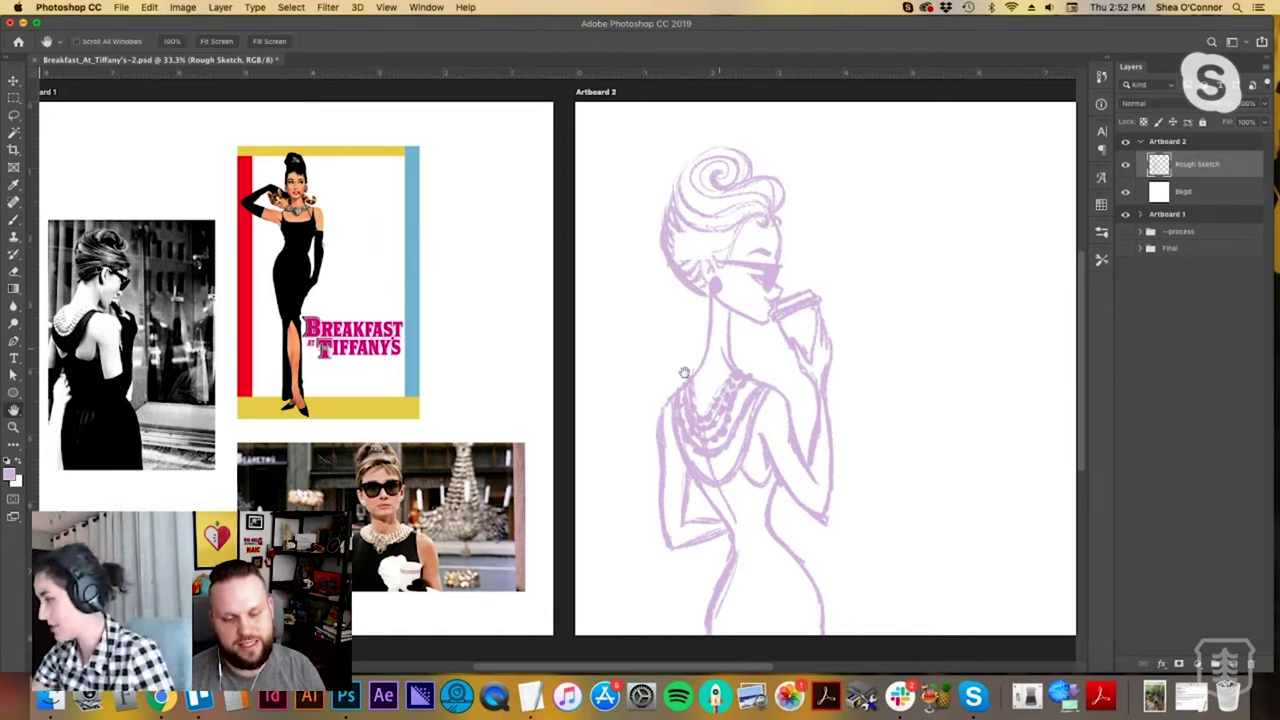
left_click_drag(684, 373, 594, 433)
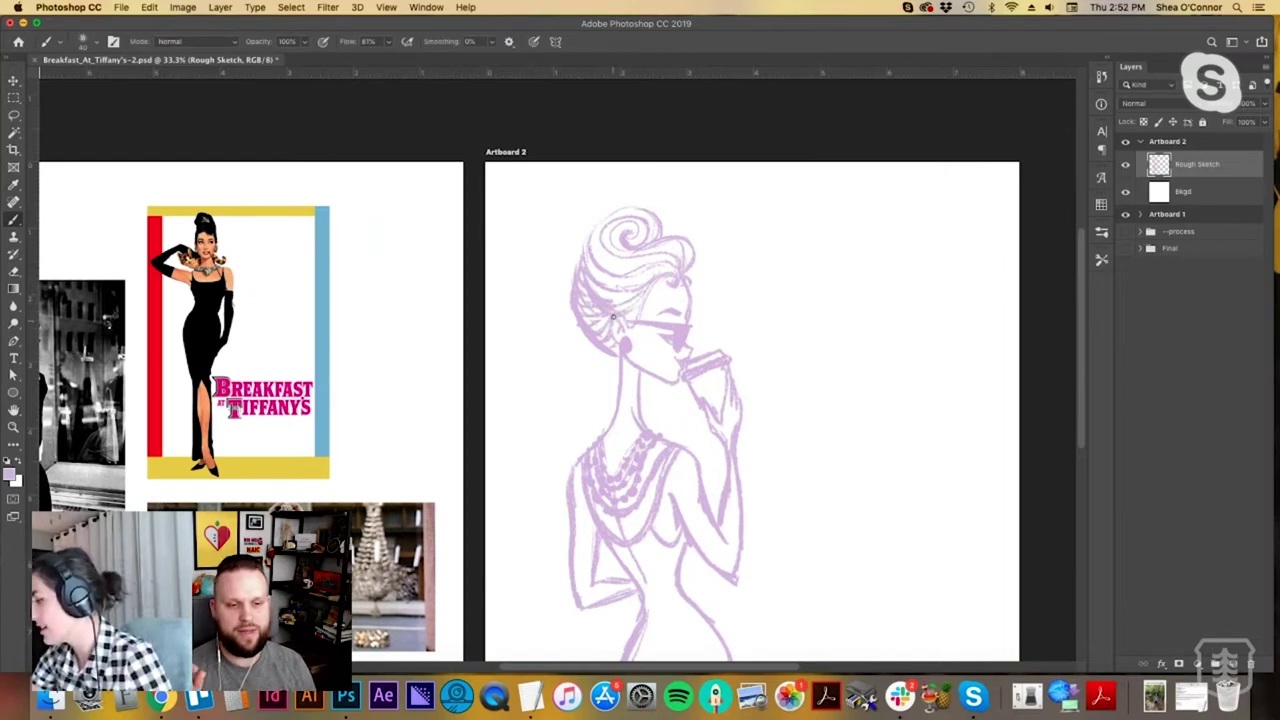
Erase the doubled strokes along the hip line below the arm held behind the waist, leaving a cleaner contour.
key("e")
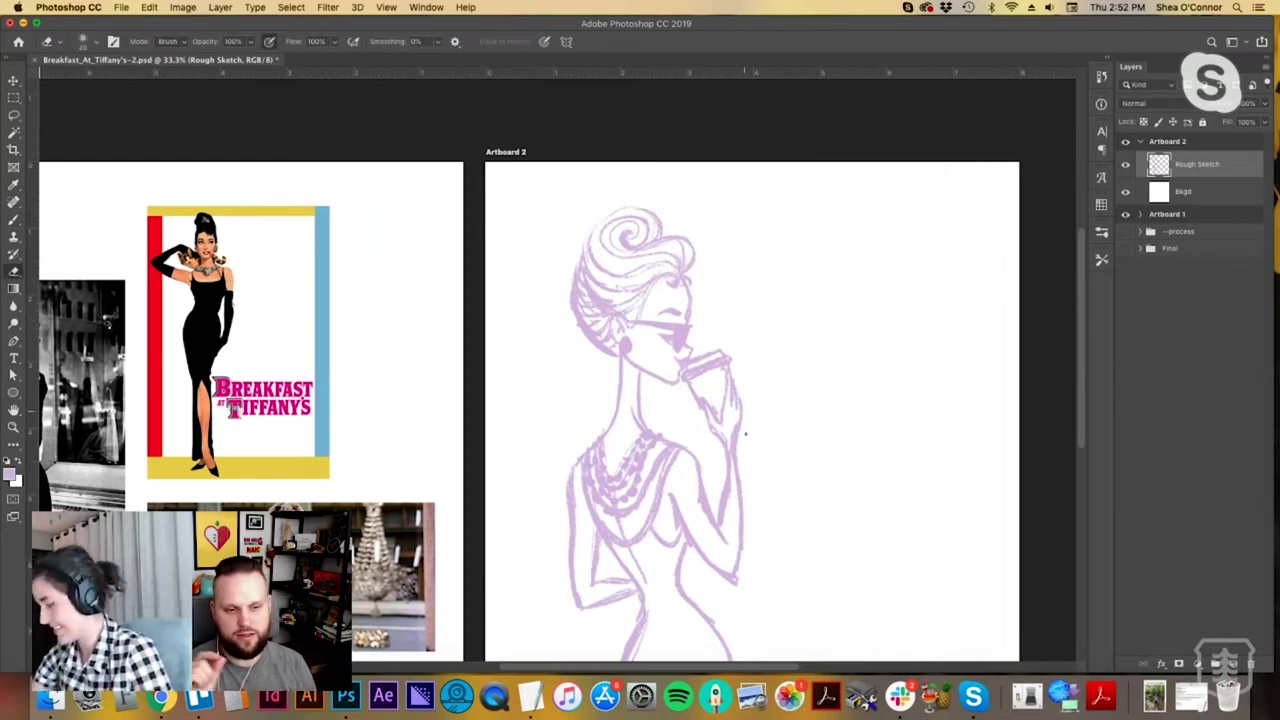
key("space")
left_click_drag(751, 434, 763, 354)
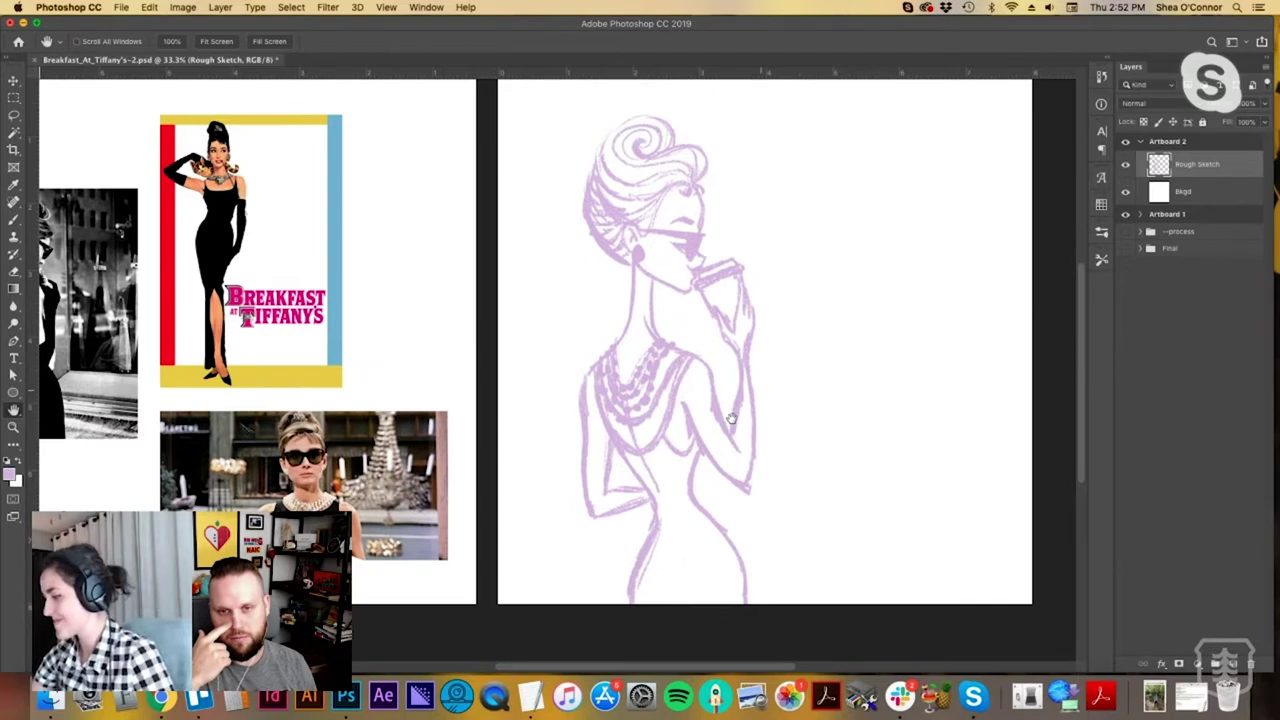
left_click_drag(658, 519, 649, 554)
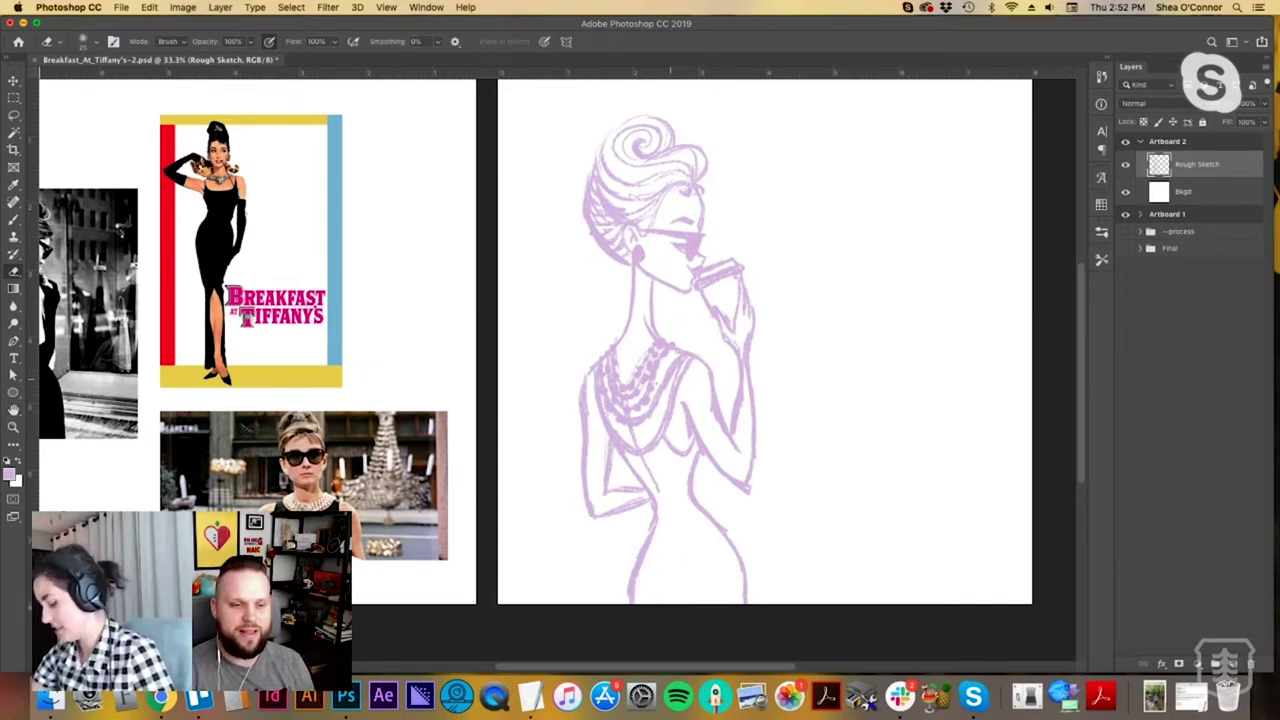
Draw the glove edges across both upper arms and fill the dress with solid light purple down to the artboard's lower edge.
key("b")
left_click_drag(690, 419, 716, 403)
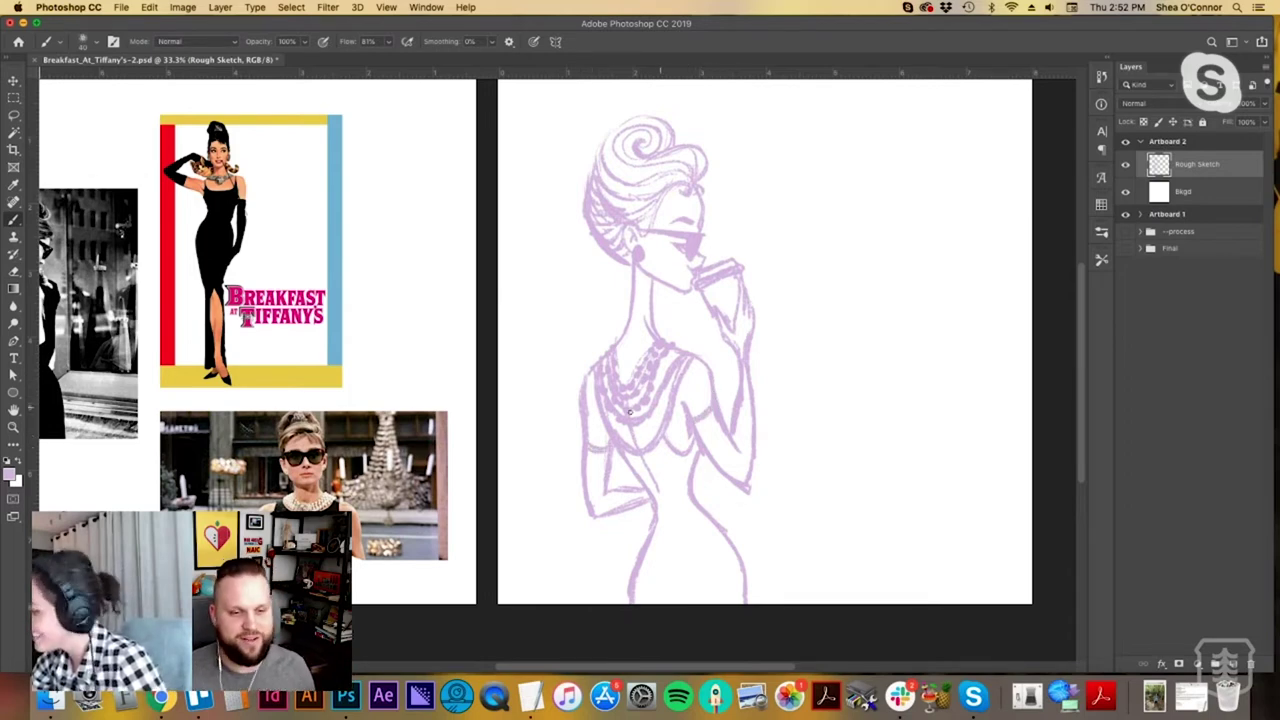
mouse_move(603, 380)
left_mouse_down()
mouse_move(620, 436)
mouse_move(650, 434)
mouse_move(688, 358)
left_mouse_up()
mouse_move(637, 473)
left_mouse_down()
mouse_move(665, 485)
mouse_move(665, 446)
mouse_move(680, 469)
mouse_move(693, 449)
mouse_move(679, 493)
mouse_move(657, 499)
mouse_move(662, 514)
mouse_move(669, 482)
mouse_move(678, 521)
mouse_move(686, 471)
mouse_move(690, 506)
mouse_move(654, 539)
mouse_move(635, 593)
mouse_move(663, 526)
mouse_move(670, 573)
mouse_move(674, 525)
mouse_move(713, 591)
mouse_move(705, 528)
mouse_move(735, 559)
mouse_move(685, 600)
mouse_move(682, 565)
mouse_move(700, 602)
mouse_move(728, 552)
left_mouse_up()
left_click_drag(650, 524, 628, 604)
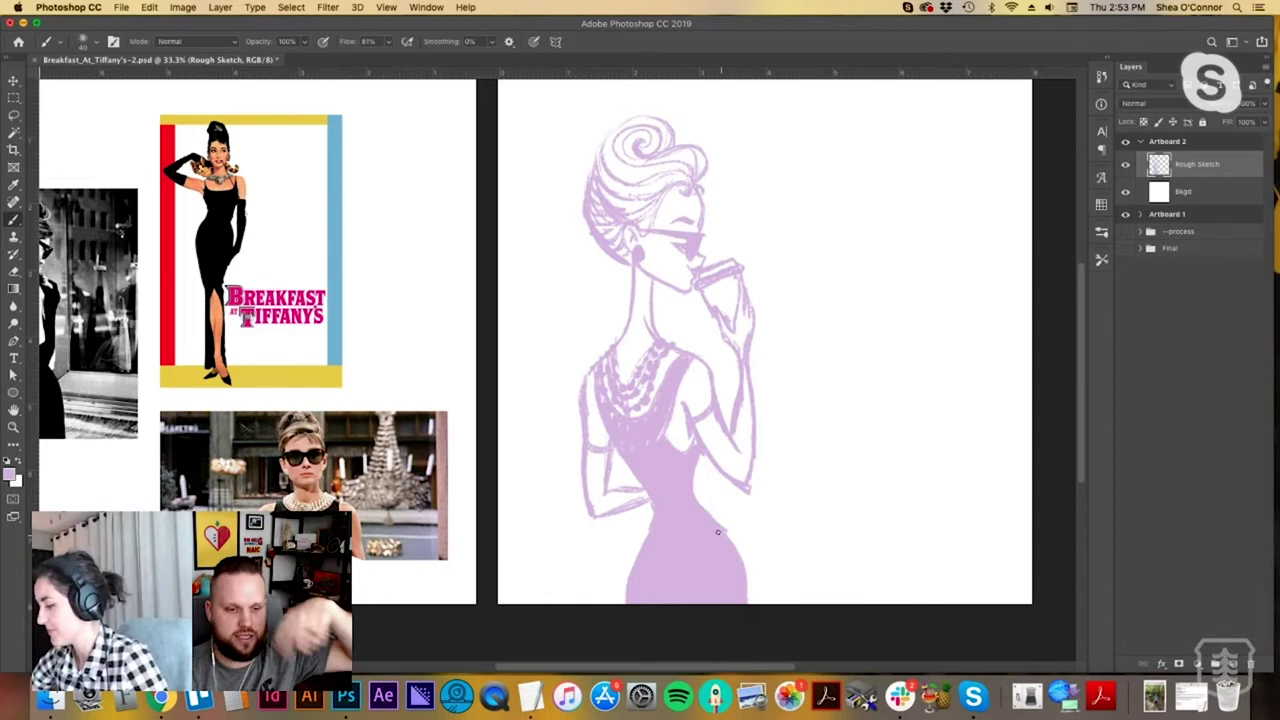
Erase excess thickness from the outlines of both arms and save the document.
key("e")
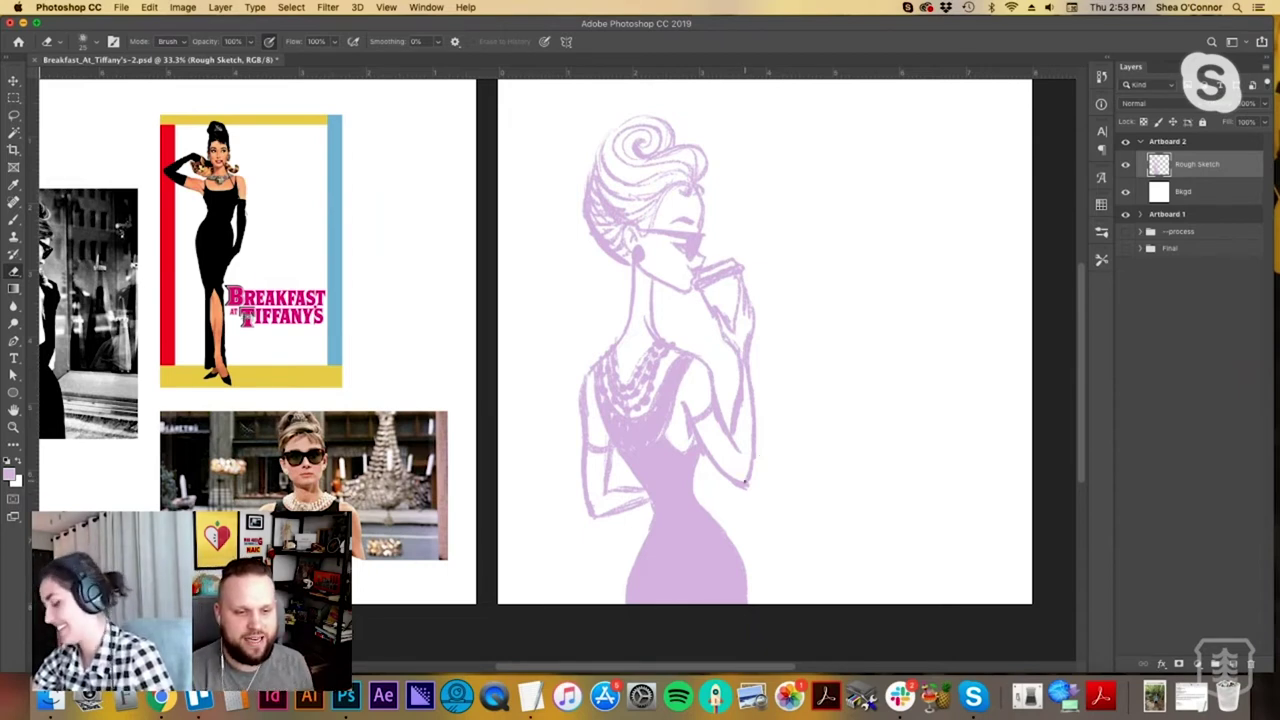
left_click_drag(586, 374, 581, 422)
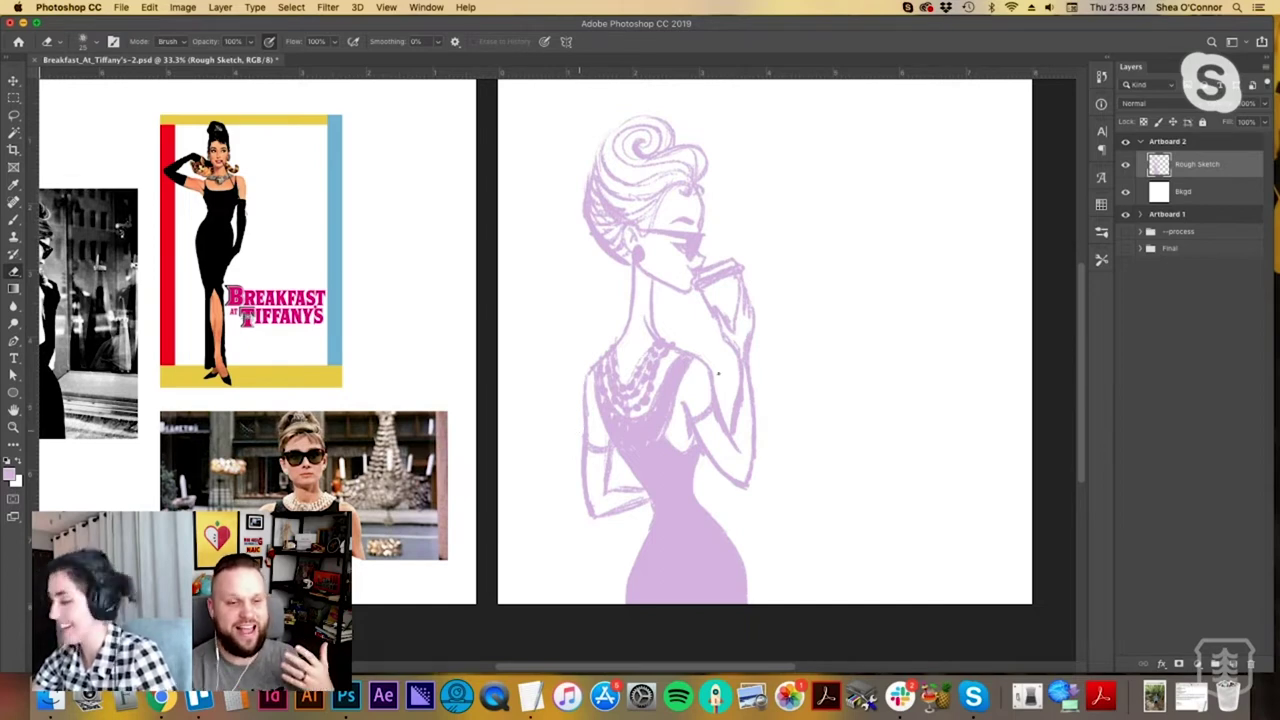
left_click_drag(713, 382, 735, 441)
key("b")
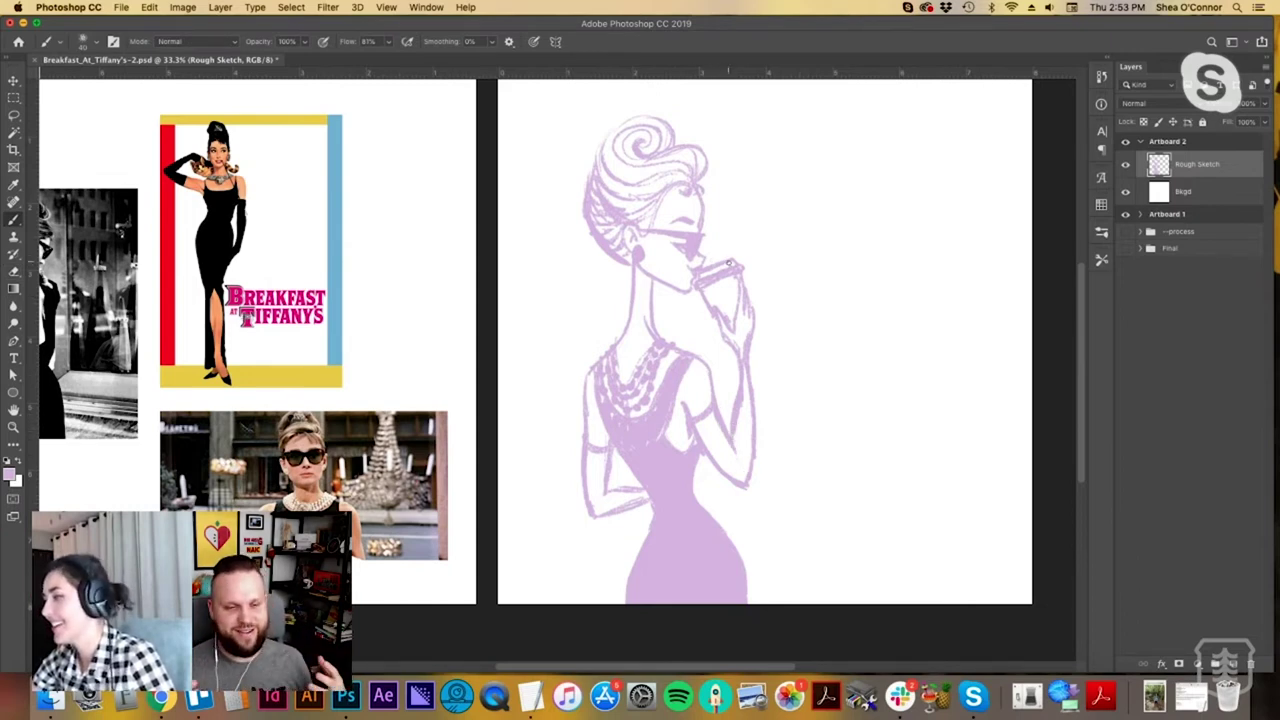
key("super+s")
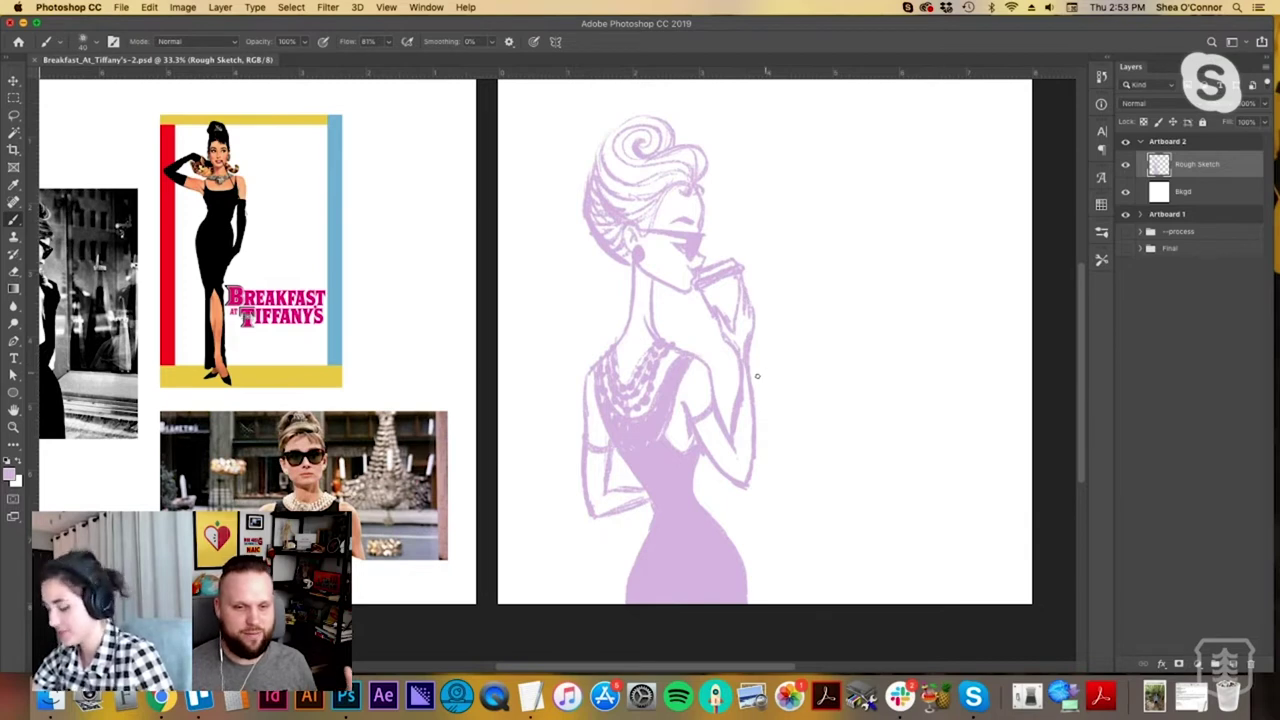
Create a new layer named Clean Sketch above the Rough Sketch layer.
key("space")
left_click_drag(731, 385, 646, 420)
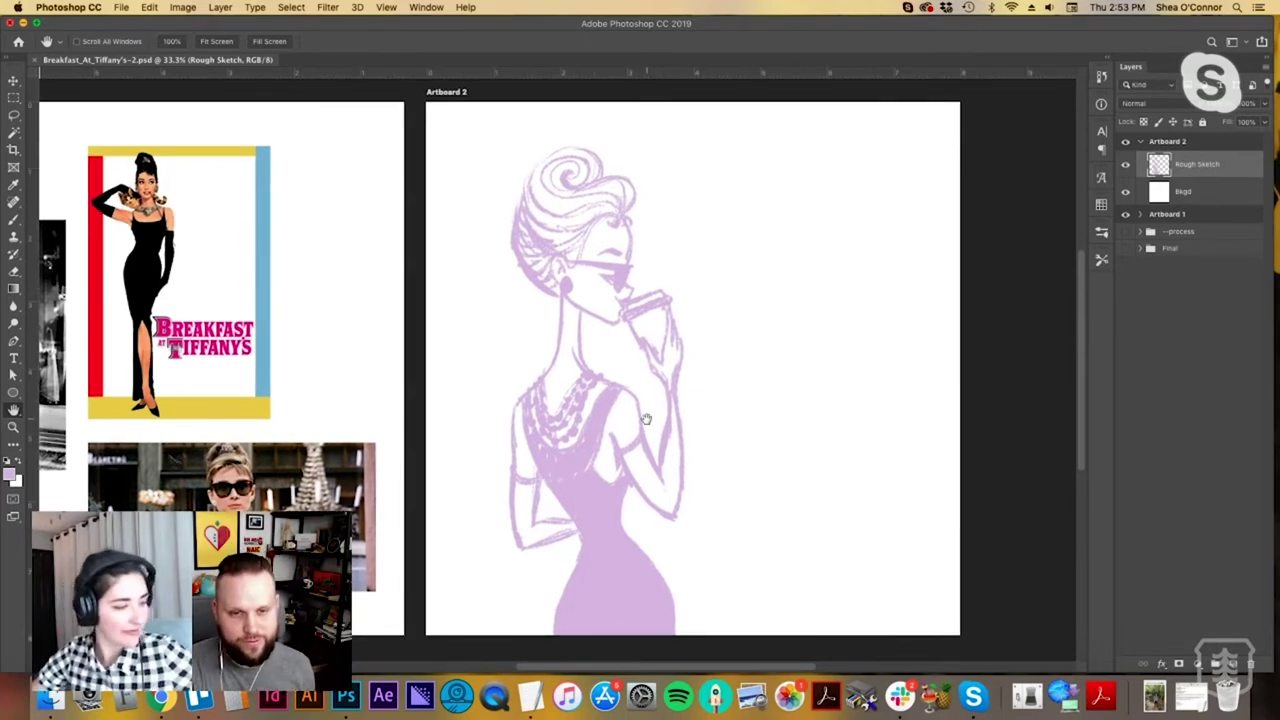
left_click_drag(740, 407, 748, 416)
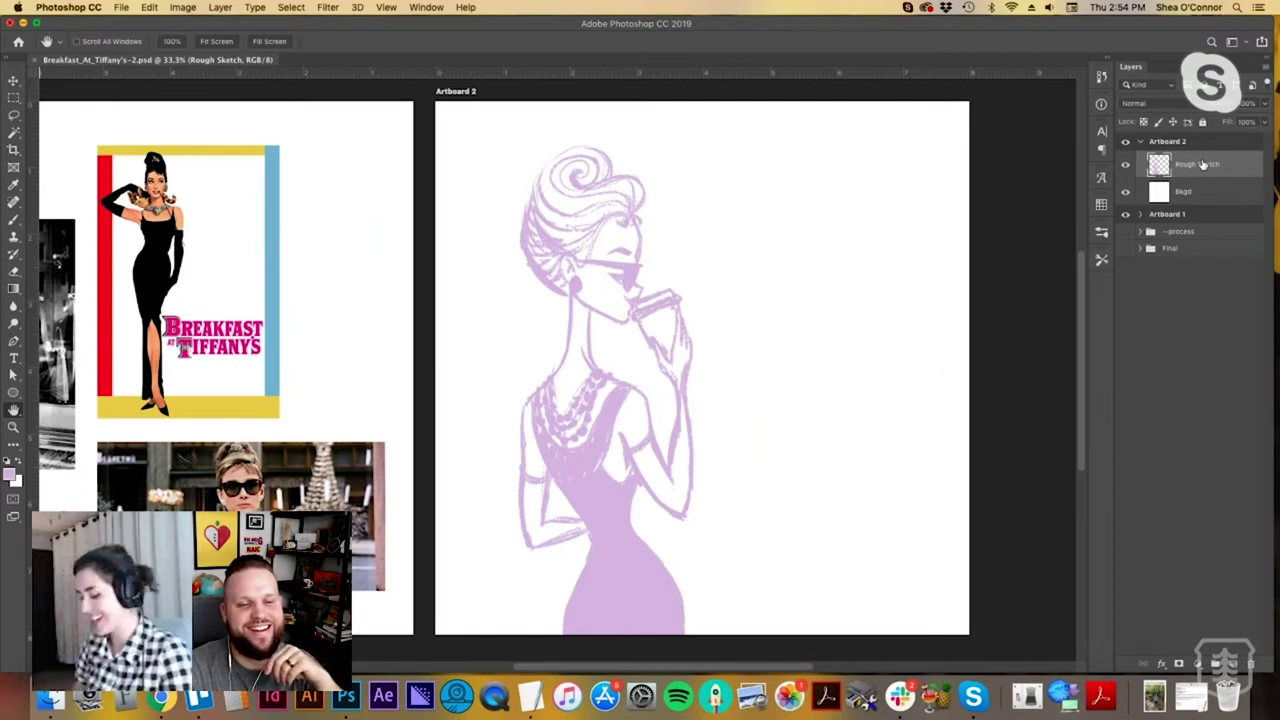
key("super+shift+n")
type("Clean Sketch")
key("Return")
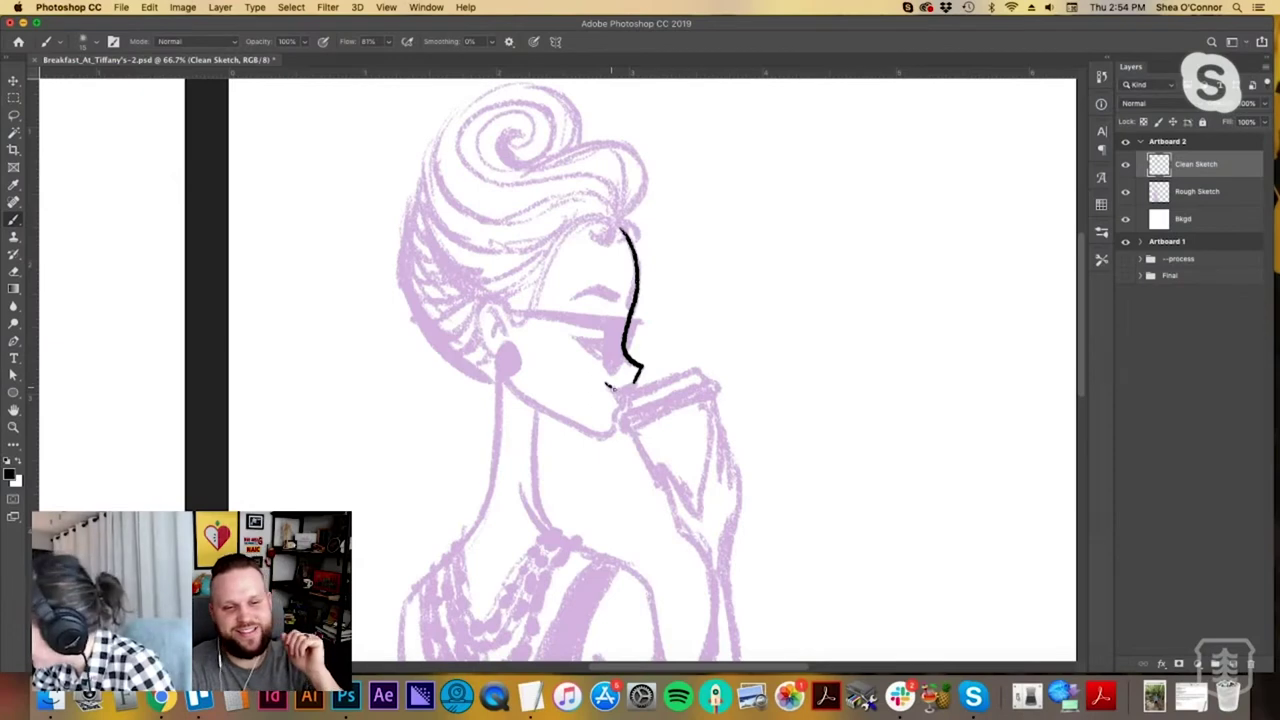
Ink the lips as a solid black shape and outline both tiers of the coffee cup's lid in black.
mouse_move(640, 377)
left_mouse_down()
mouse_move(606, 386)
mouse_move(628, 391)
mouse_move(621, 404)
left_mouse_up()
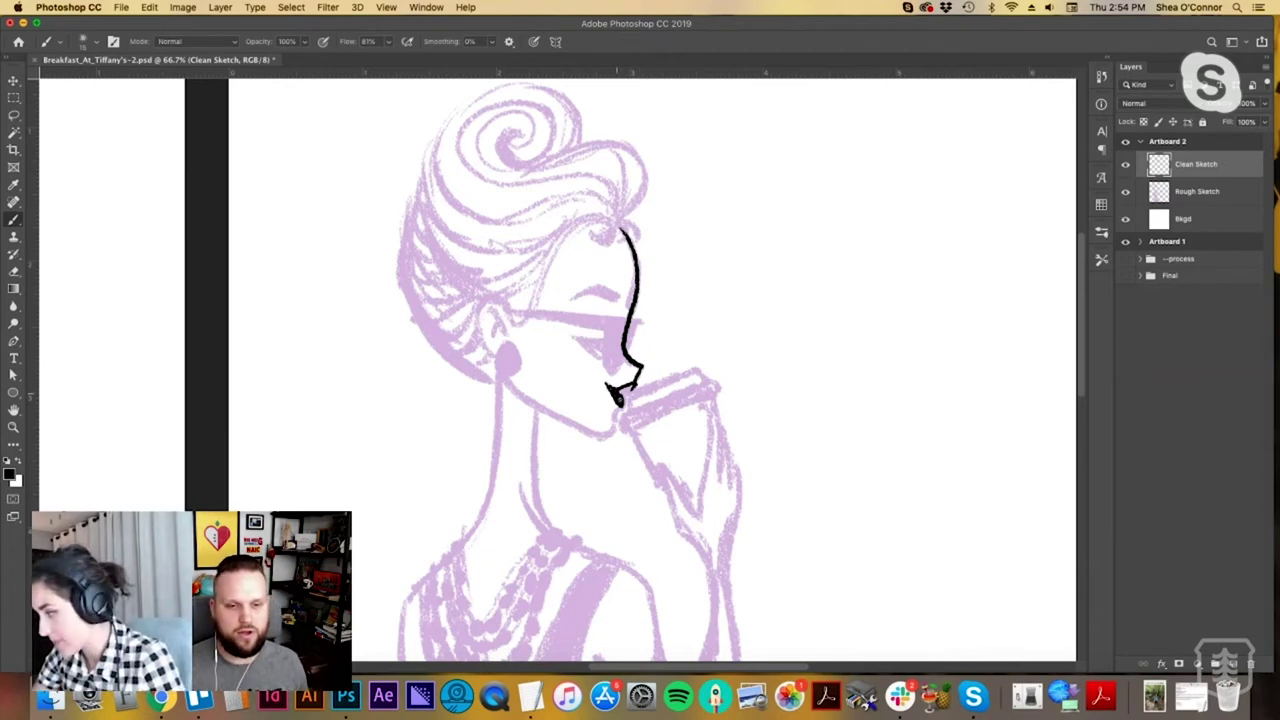
mouse_move(619, 400)
left_mouse_down()
mouse_move(632, 386)
mouse_move(622, 394)
left_mouse_up()
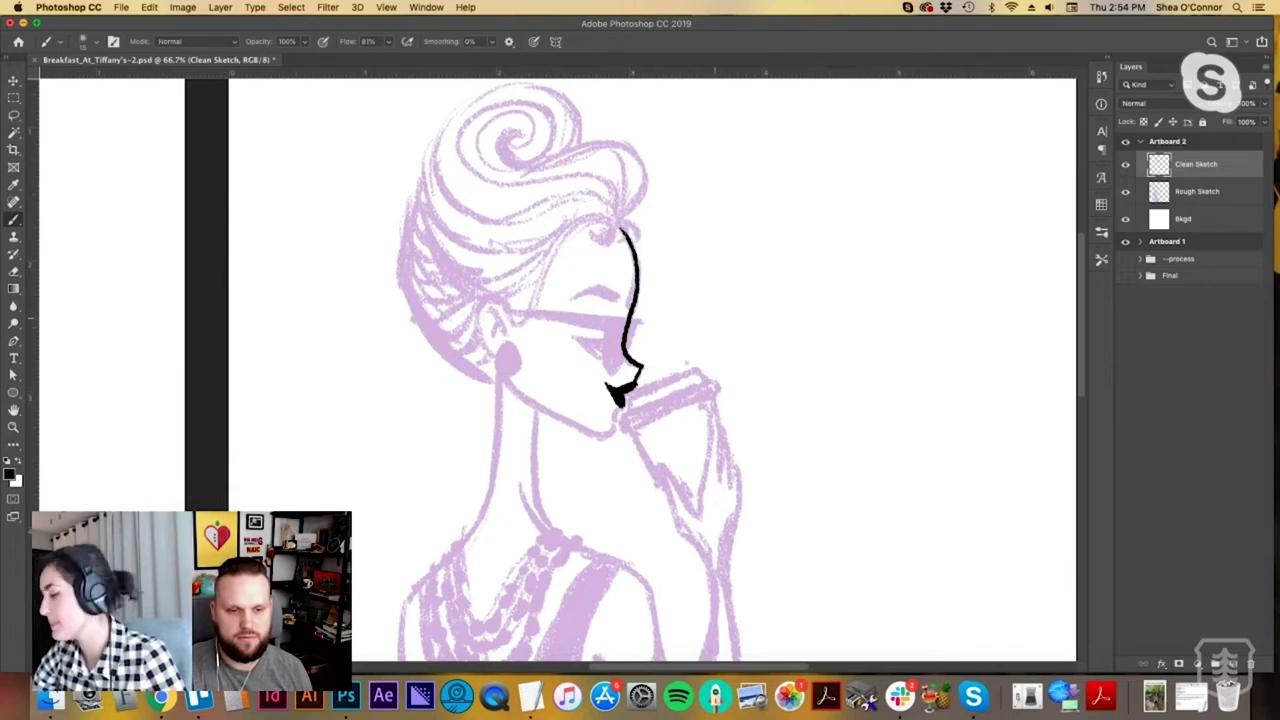
left_click_drag(624, 392, 693, 369)
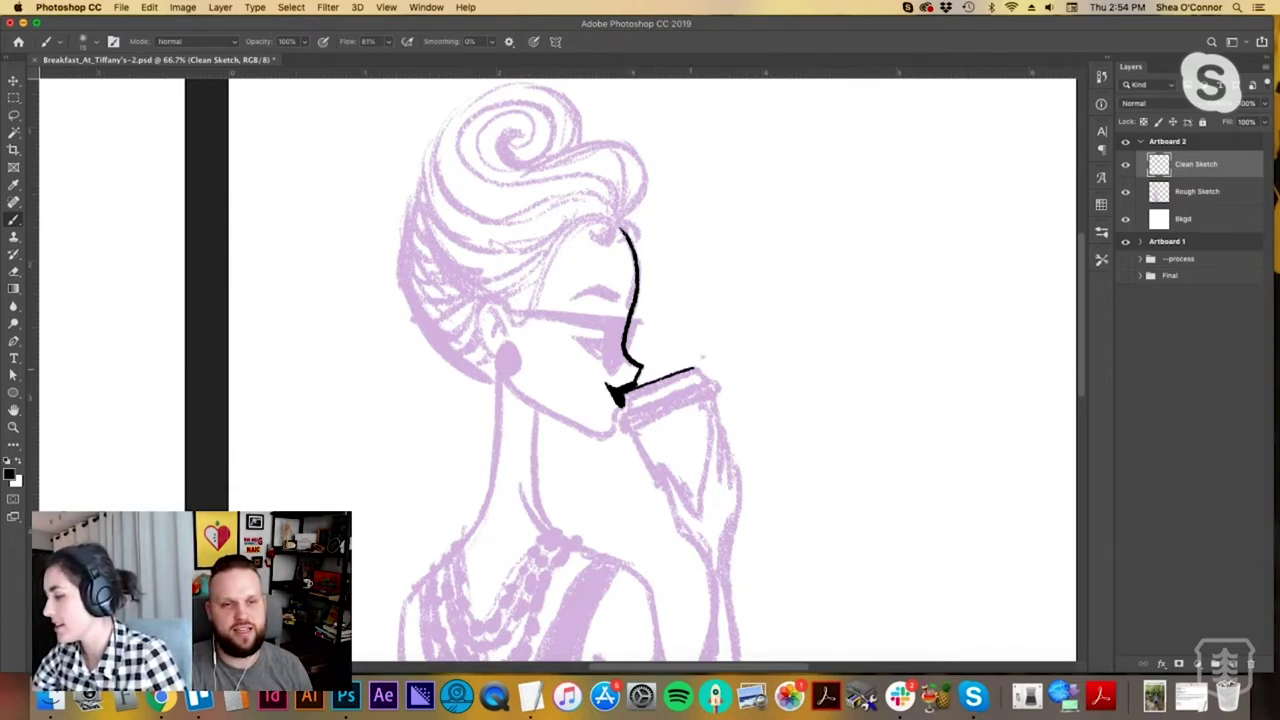
left_click_drag(693, 369, 703, 381)
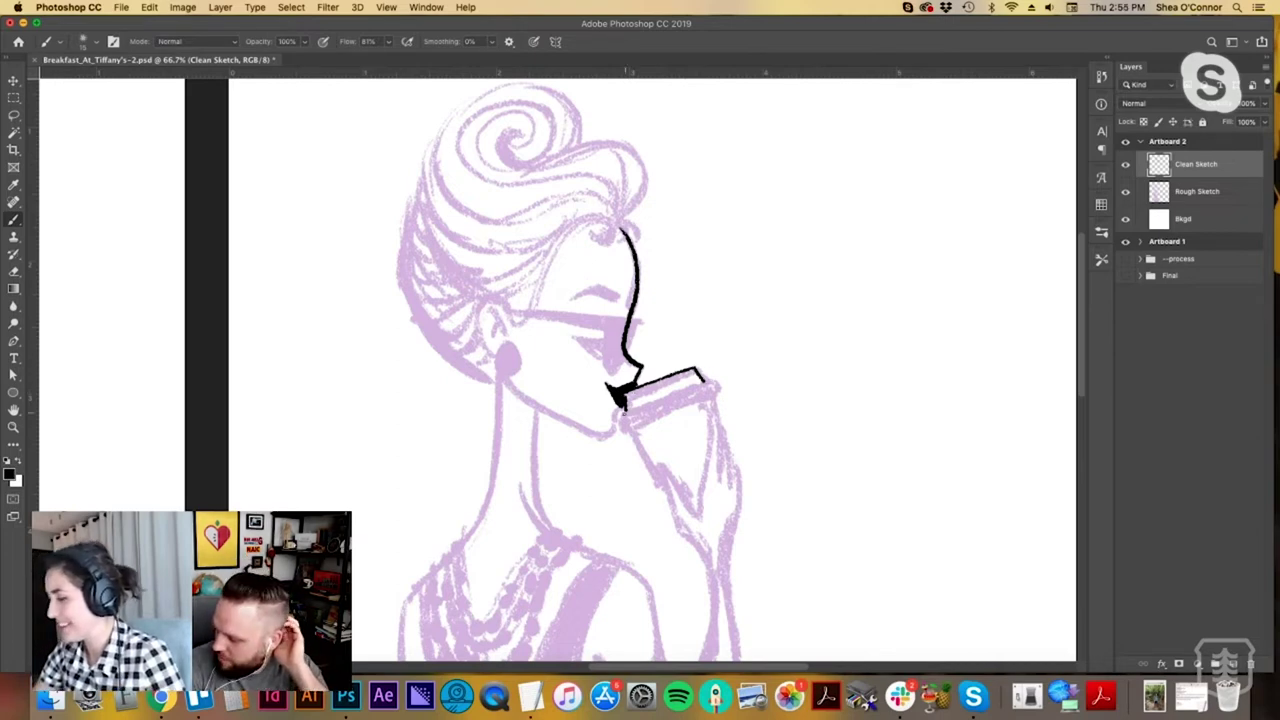
left_click_drag(620, 414, 688, 387)
key("super+z")
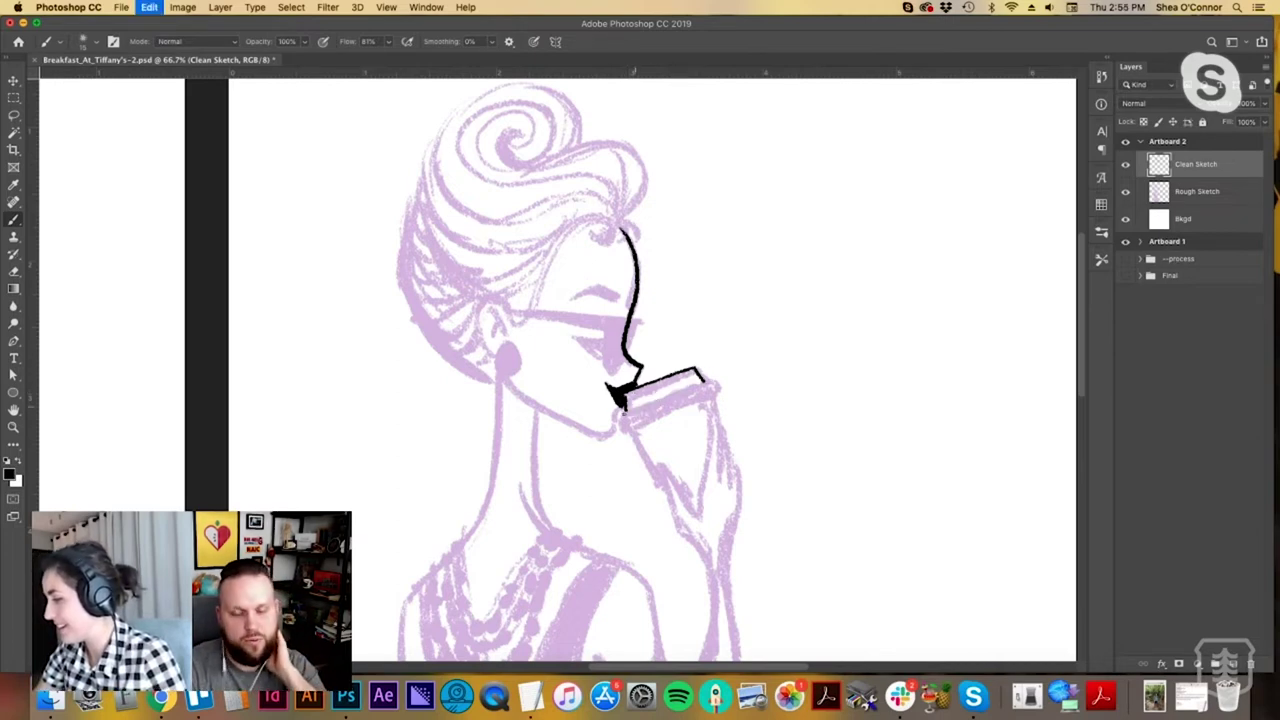
left_click_drag(620, 412, 709, 378)
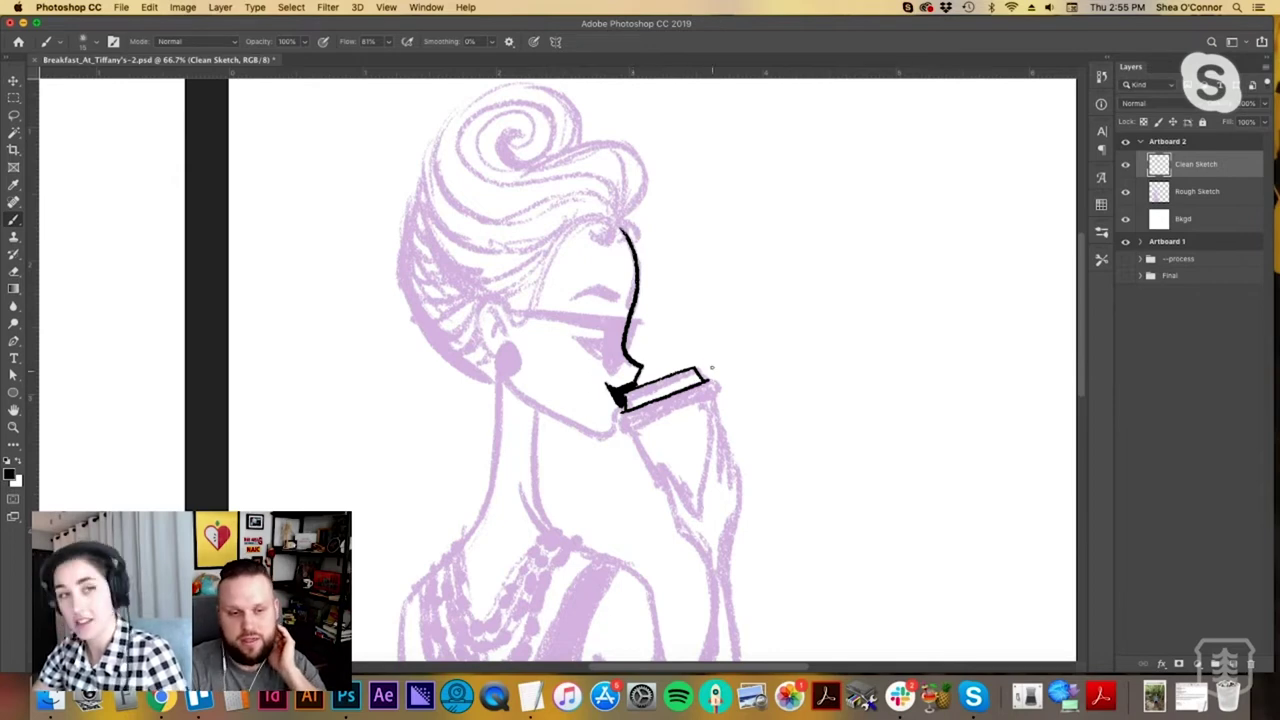
mouse_move(621, 414)
left_mouse_down()
mouse_move(620, 428)
mouse_move(720, 390)
left_mouse_up()
key("super+z")
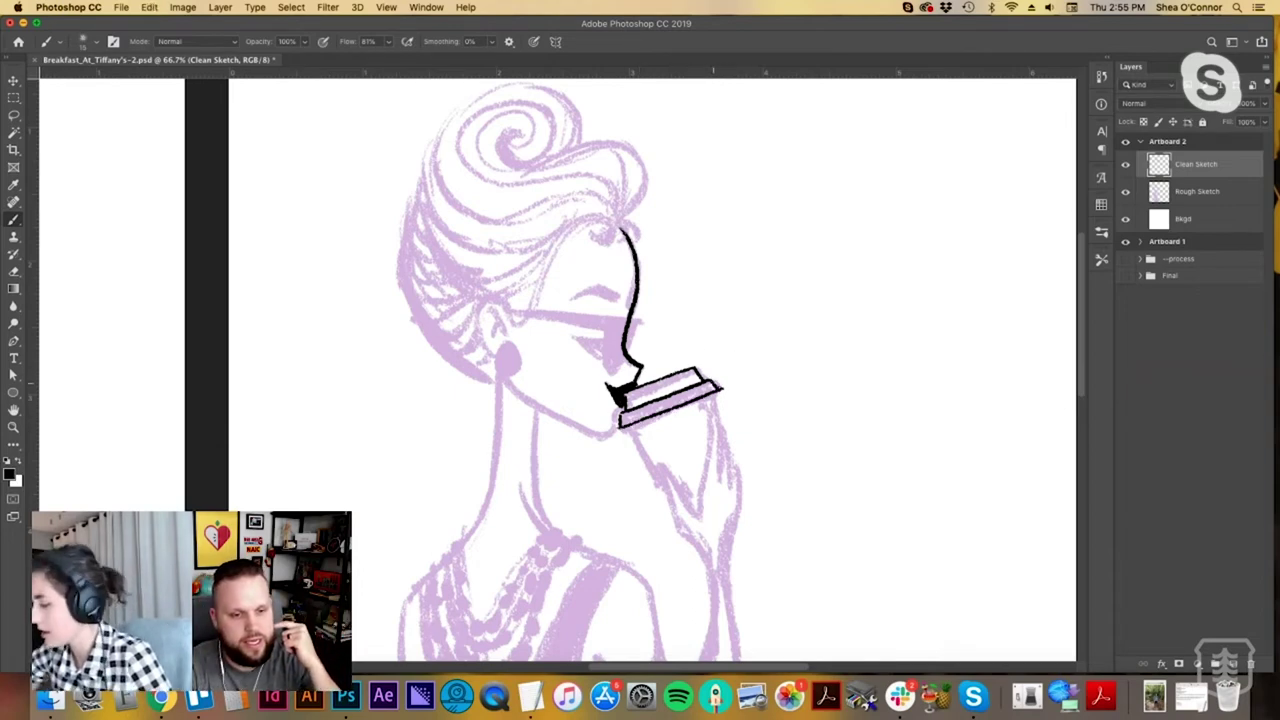
Ink the chin curve beside the cup lid and the jawline running back to the earring.
left_click_drag(619, 408, 600, 436)
key("super+z")
key("super+z")
key("super+z")
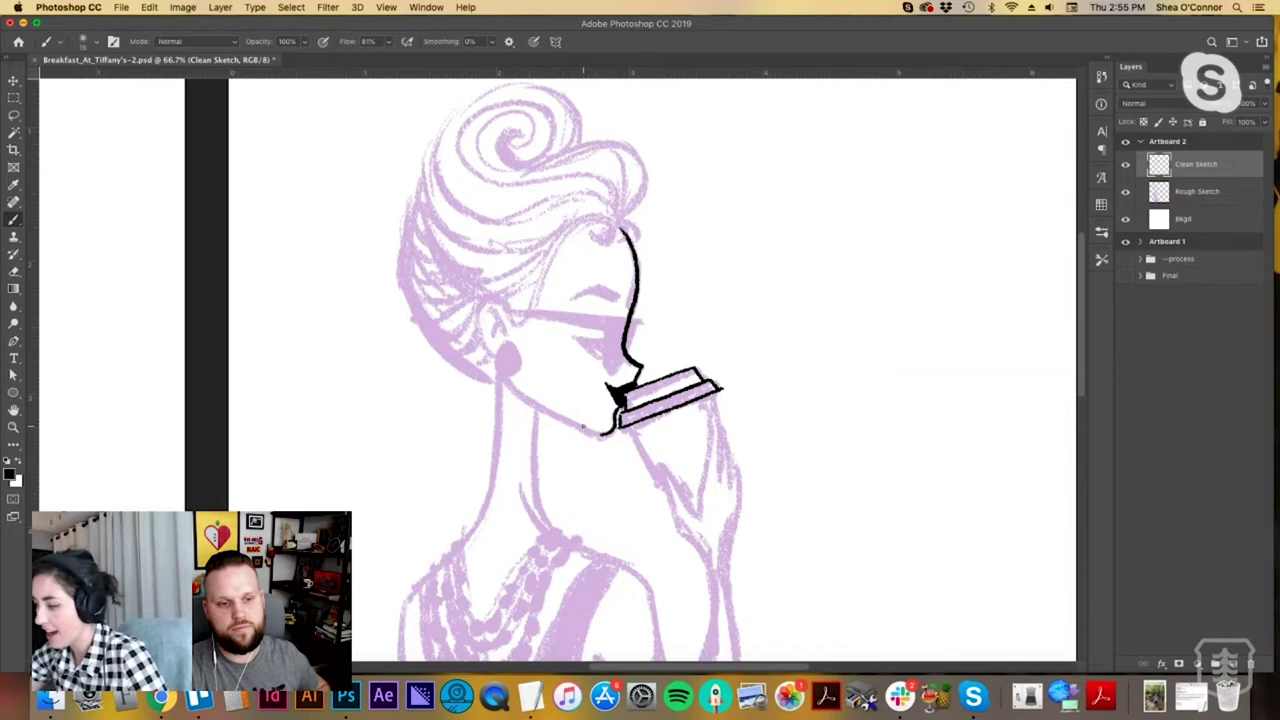
mouse_move(503, 367)
left_mouse_down()
mouse_move(542, 406)
mouse_move(601, 433)
left_mouse_up()
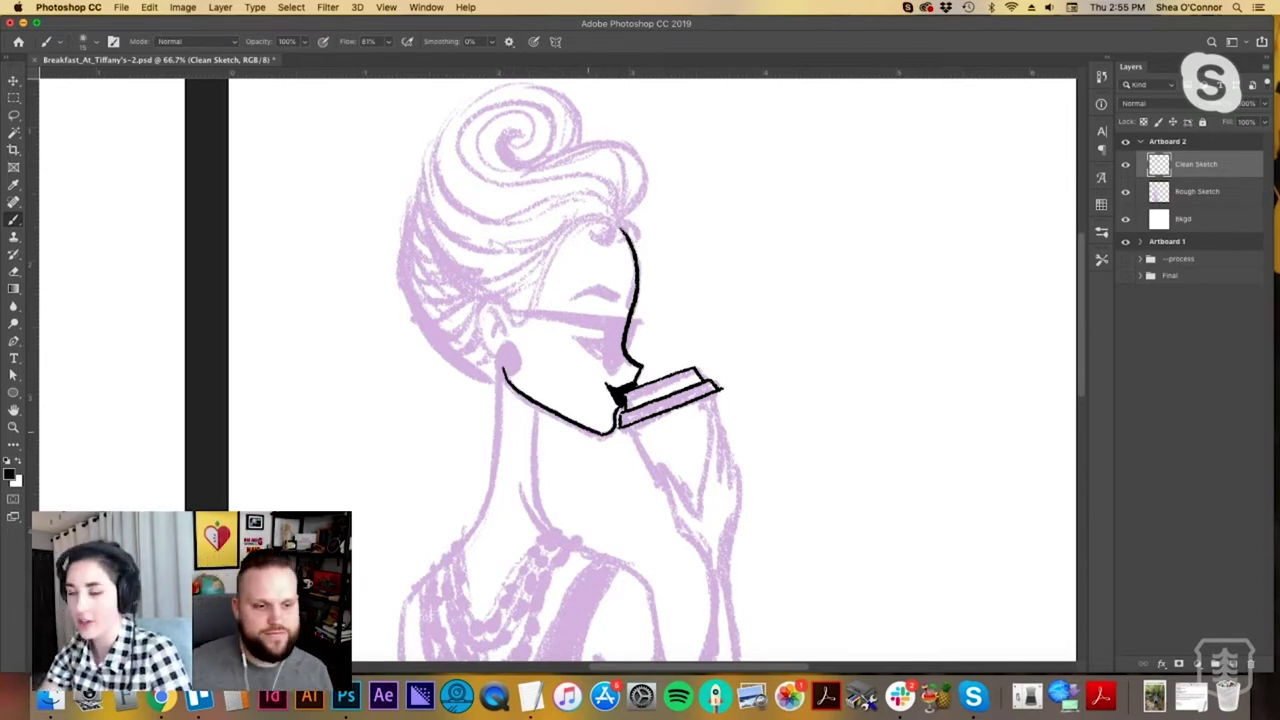
Ink the ear with its inner fold lines and the round earring with small detail marks.
mouse_move(511, 322)
left_mouse_down()
mouse_move(500, 300)
mouse_move(477, 333)
mouse_move(498, 357)
left_mouse_up()
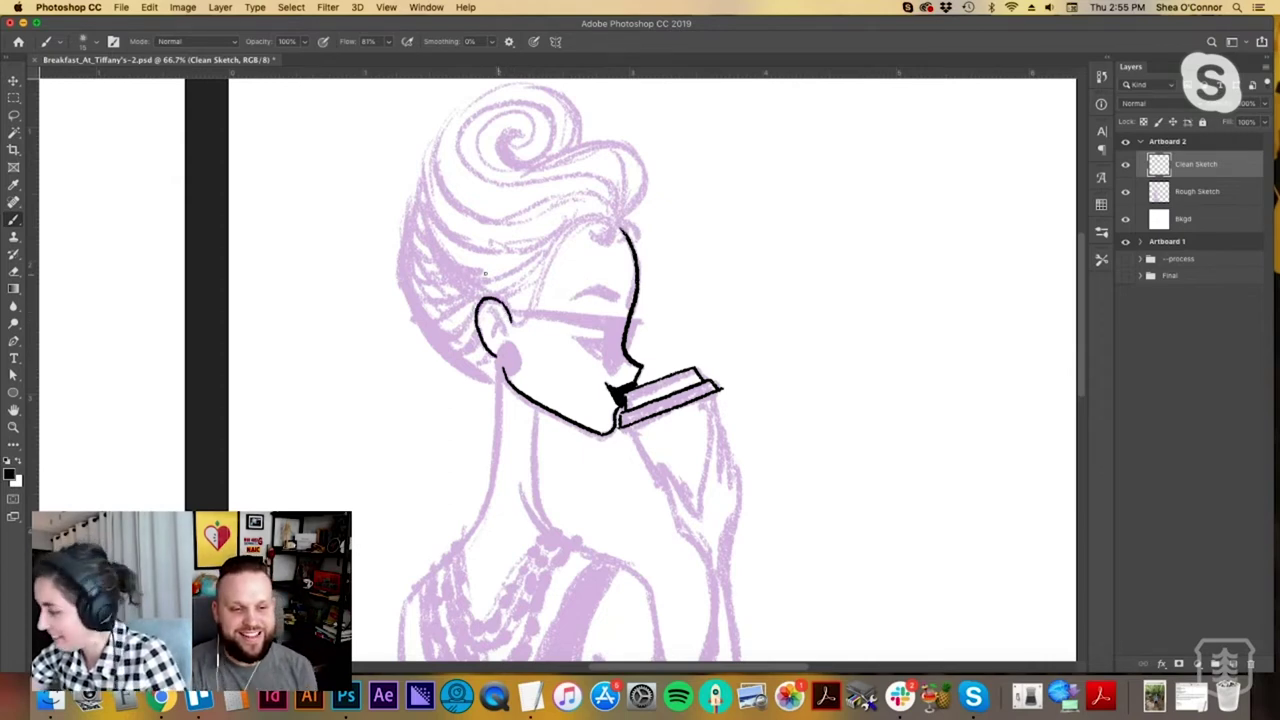
key("ctrl+z")
mouse_move(482, 303)
left_mouse_down()
mouse_move(510, 321)
mouse_move(484, 350)
mouse_move(515, 372)
mouse_move(508, 346)
mouse_move(505, 368)
left_mouse_up()
left_click_drag(510, 355, 512, 363)
mouse_move(486, 318)
left_mouse_down()
mouse_move(500, 308)
mouse_move(506, 332)
mouse_move(490, 334)
left_mouse_up()
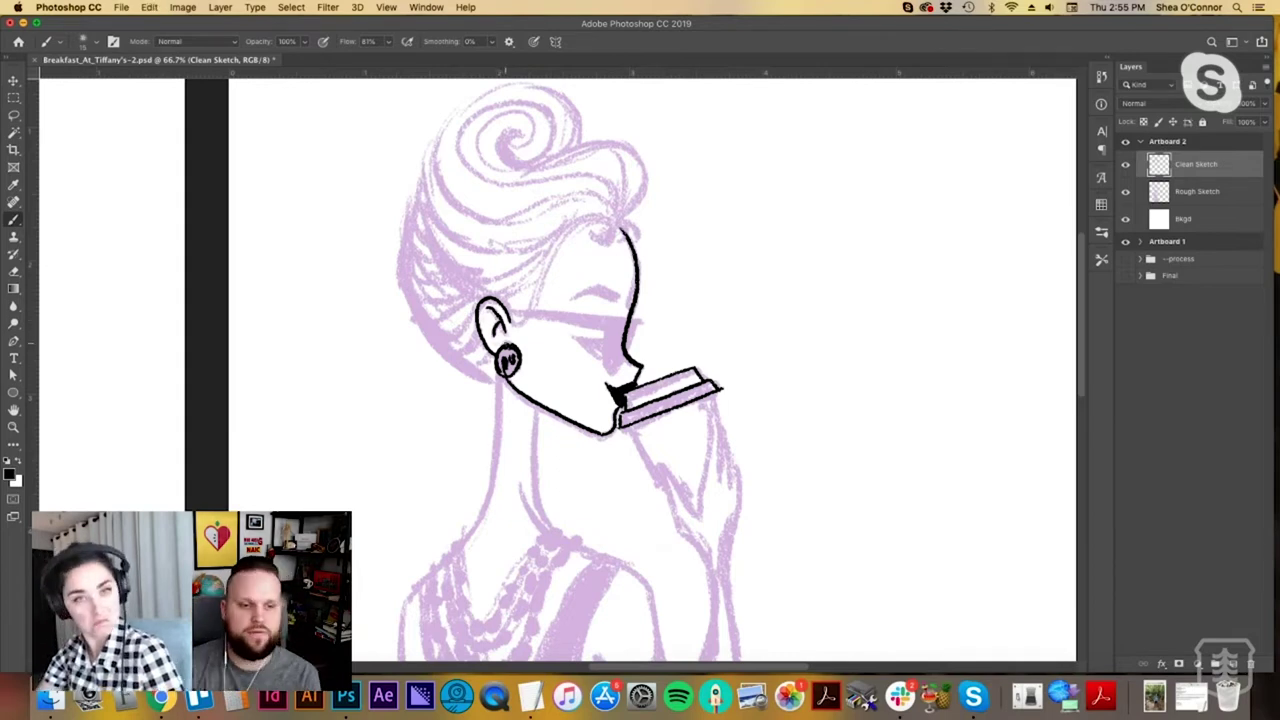
Ink the sunglasses' temple arm from the ear, the upper rim and the side-view lens outline.
key("r")
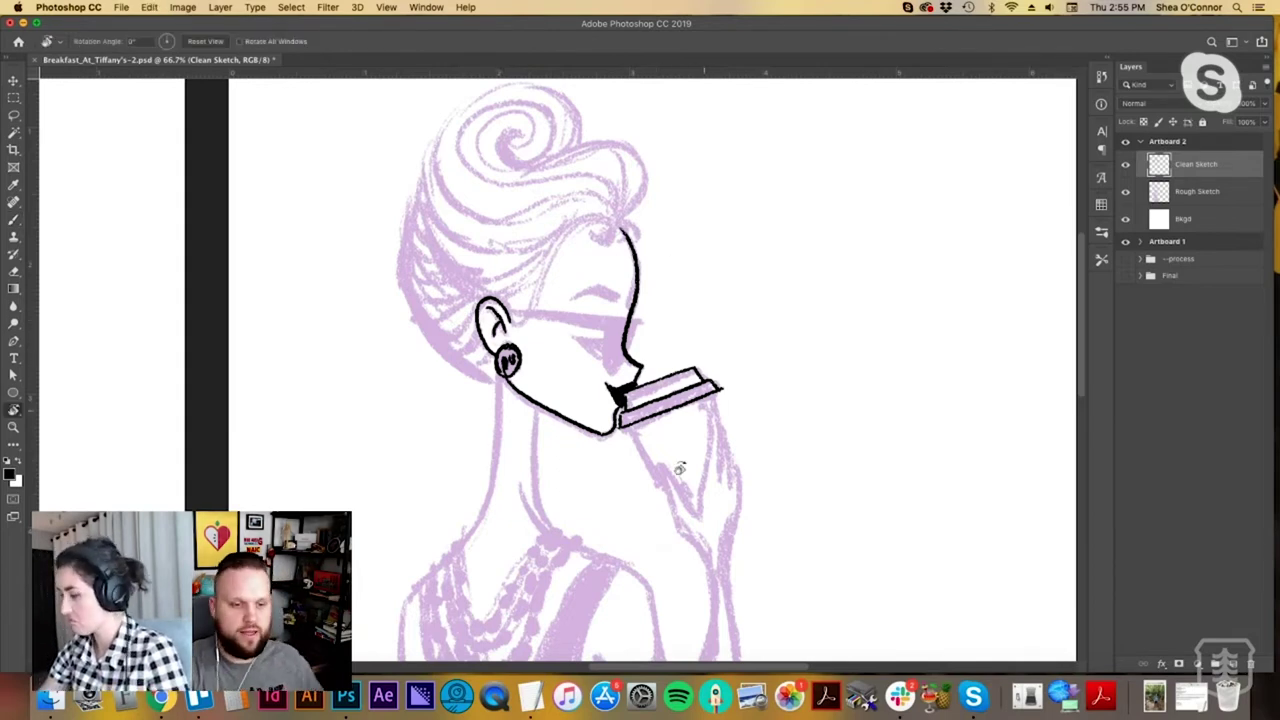
mouse_move(679, 468)
left_mouse_down()
mouse_move(585, 561)
mouse_move(534, 579)
mouse_move(506, 568)
left_mouse_up()
key("b")
left_click_drag(610, 314, 614, 446)
left_click_drag(607, 318, 603, 411)
key("r")
mouse_move(688, 494)
left_mouse_down()
mouse_move(760, 391)
mouse_move(749, 329)
mouse_move(708, 255)
left_mouse_up()
key("b")
mouse_move(598, 320)
left_mouse_down()
mouse_move(603, 354)
mouse_move(621, 366)
left_mouse_up()
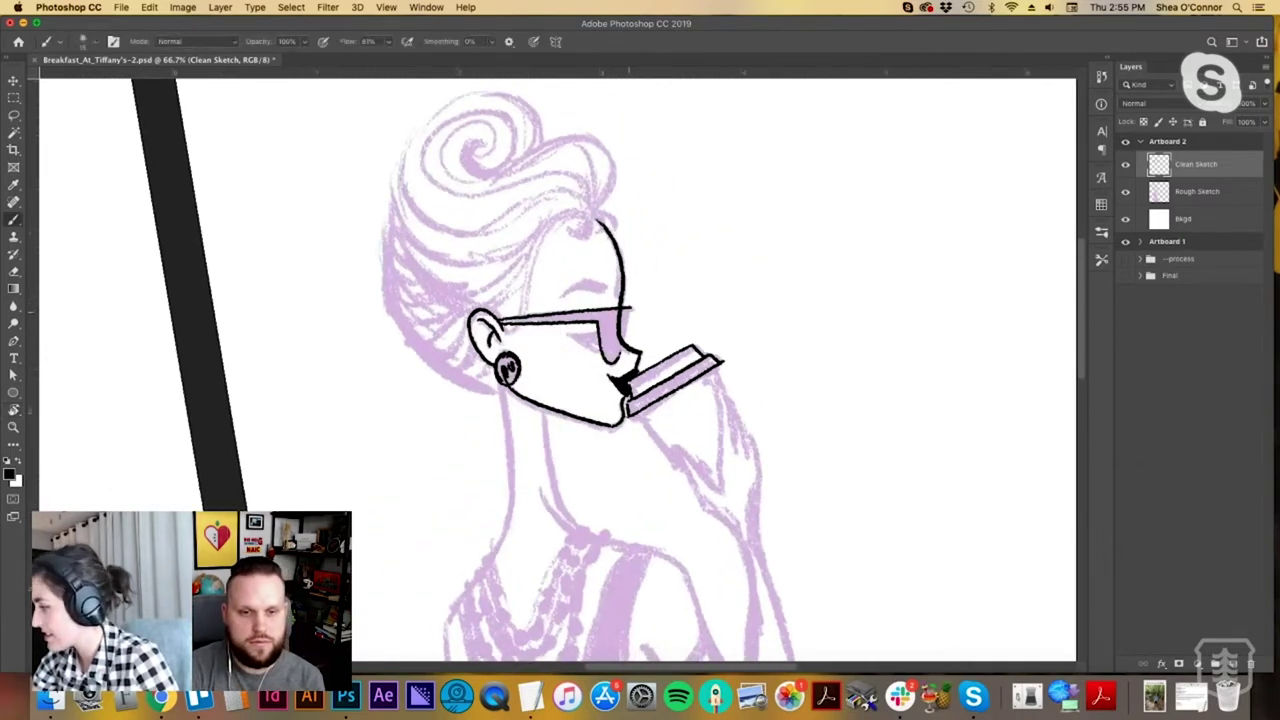
left_click_drag(628, 309, 621, 352)
key("e")
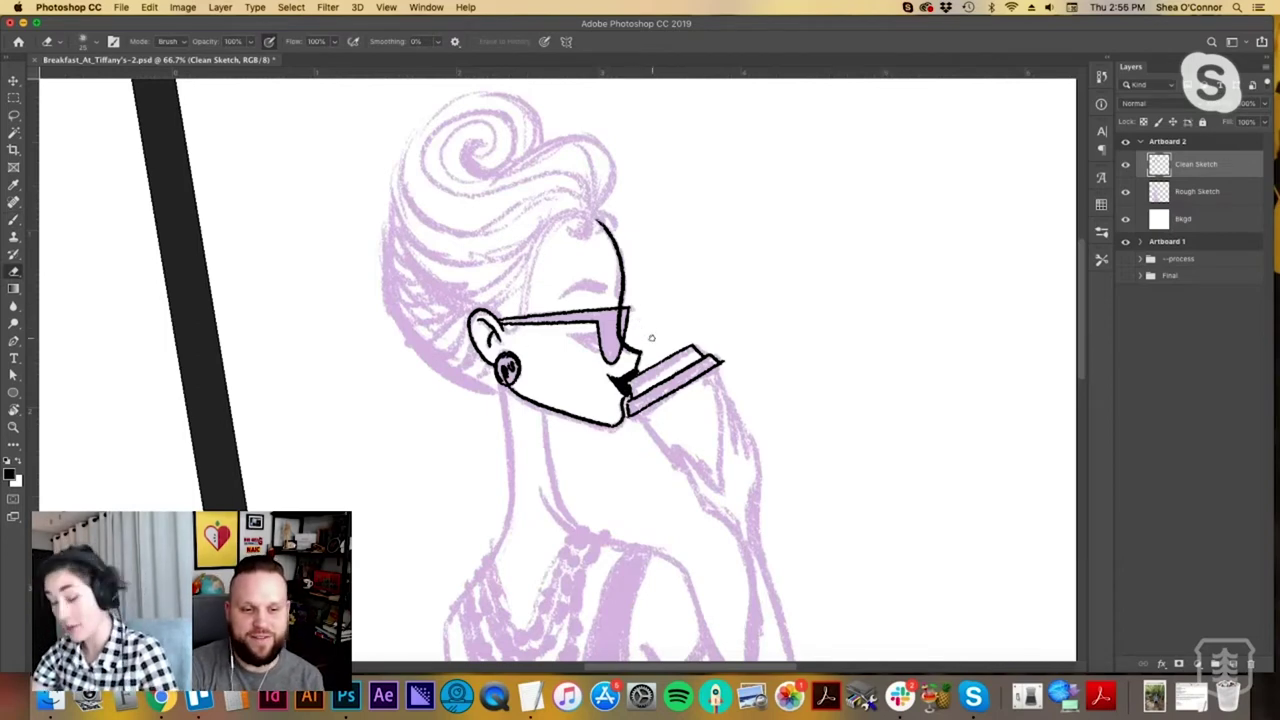
Straighten the rotated canvas and ink the hairline from forehead to ear with small curls at the forehead.
key("r")
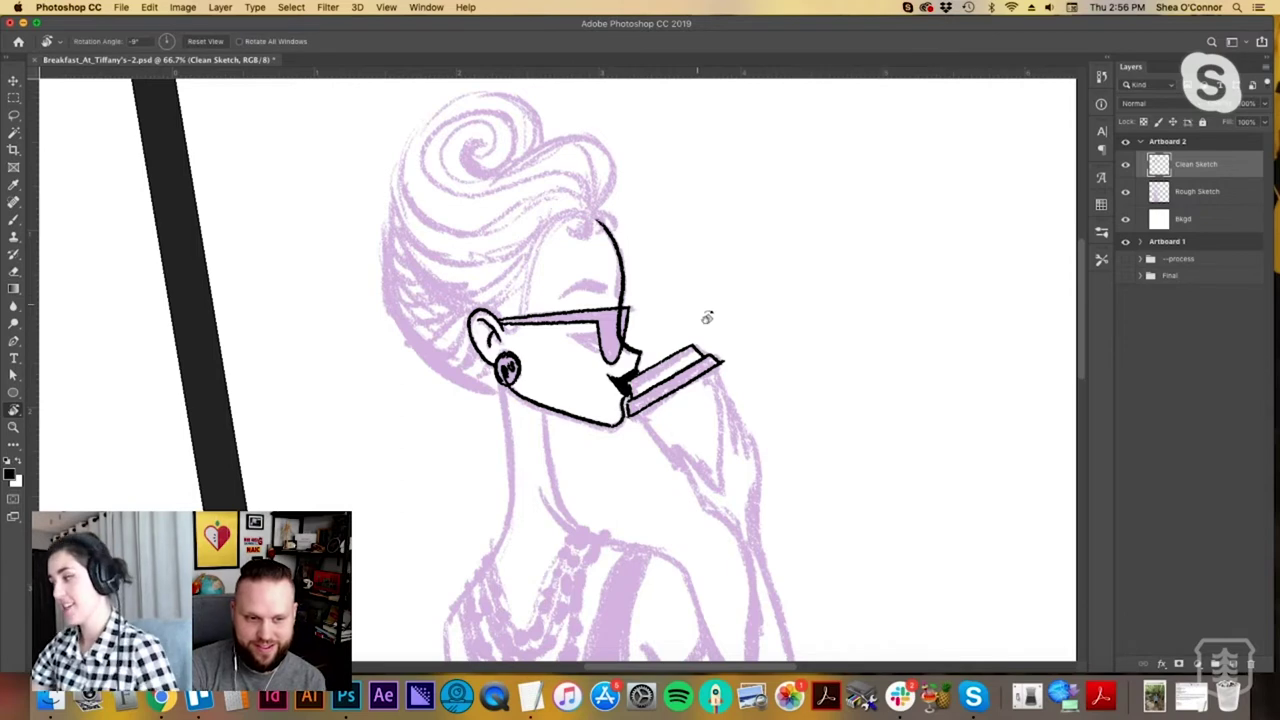
left_click_drag(707, 318, 711, 325)
key("space")
mouse_move(617, 321)
left_mouse_down()
mouse_move(660, 449)
mouse_move(656, 427)
left_mouse_up()
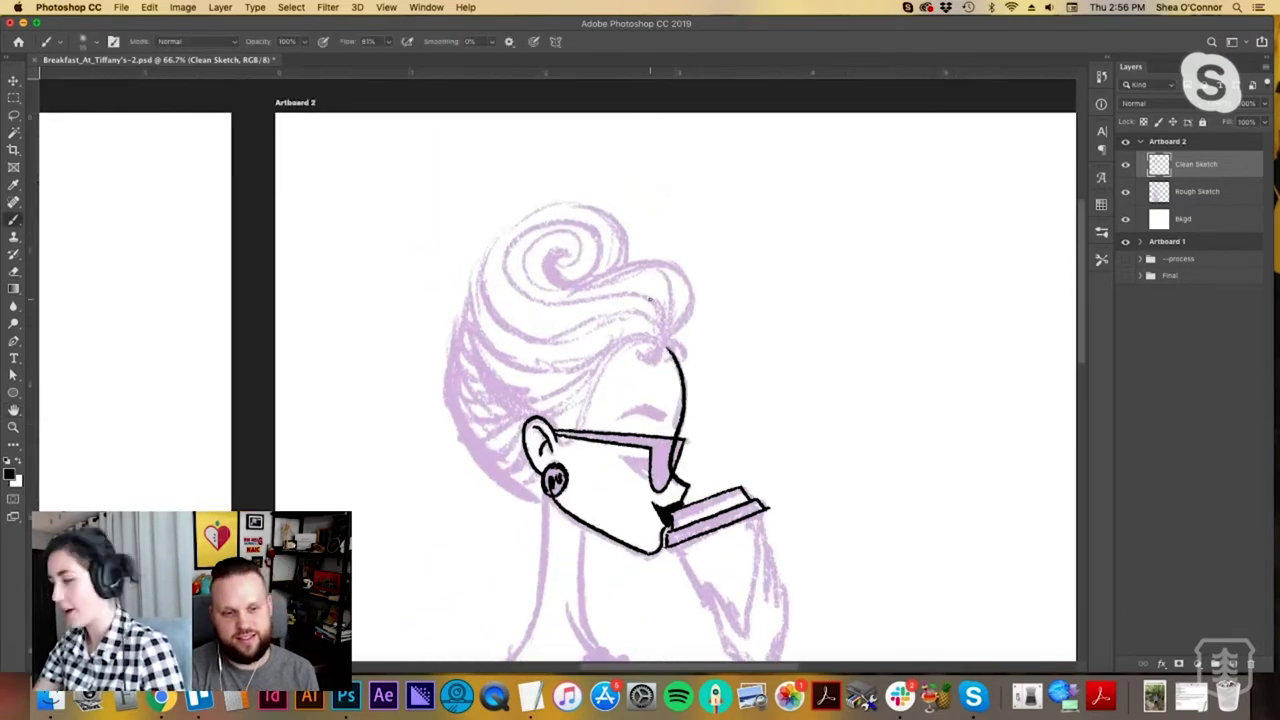
mouse_move(662, 342)
left_mouse_down()
mouse_move(619, 346)
mouse_move(557, 446)
left_mouse_up()
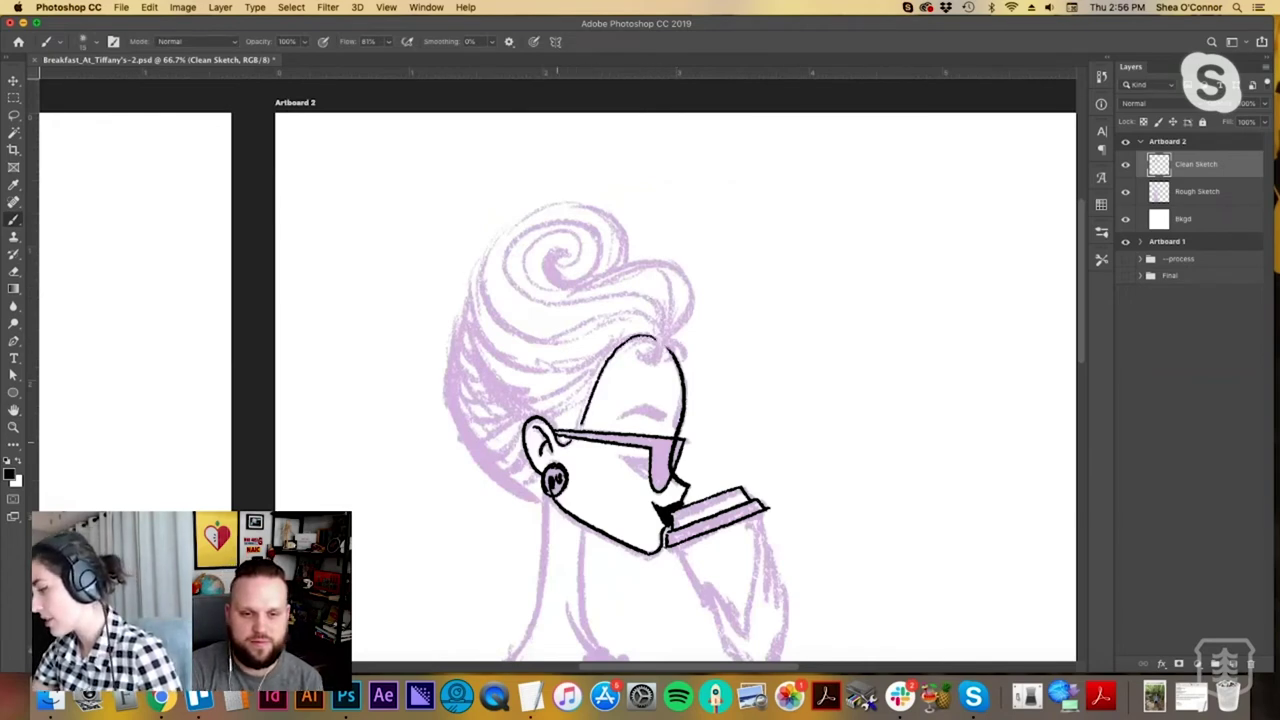
mouse_move(655, 338)
left_mouse_down()
mouse_move(640, 356)
mouse_move(660, 346)
mouse_move(662, 362)
mouse_move(682, 350)
mouse_move(670, 344)
left_mouse_up()
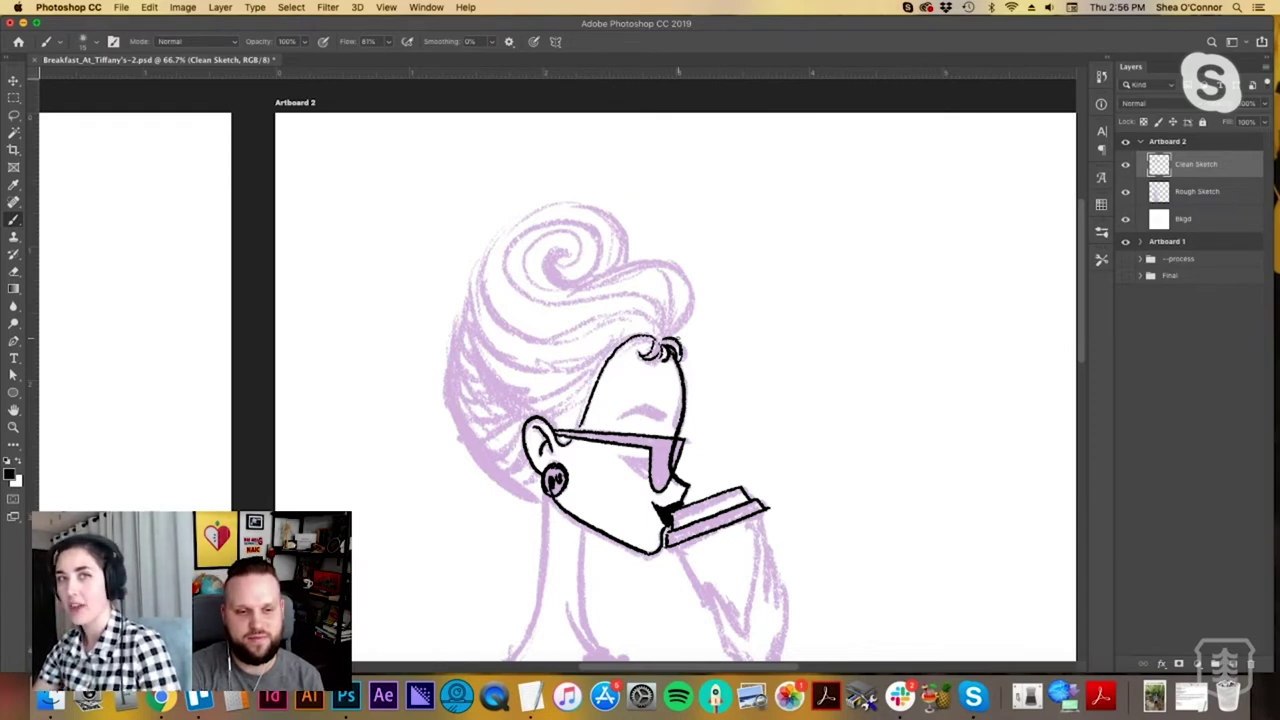
Ink the rounded front wave of hair from the forehead curls up to the base of the top swirl.
mouse_move(665, 336)
left_mouse_down()
mouse_move(688, 274)
mouse_move(608, 272)
left_mouse_up()
key("super+z")
left_click_drag(666, 337, 610, 274)
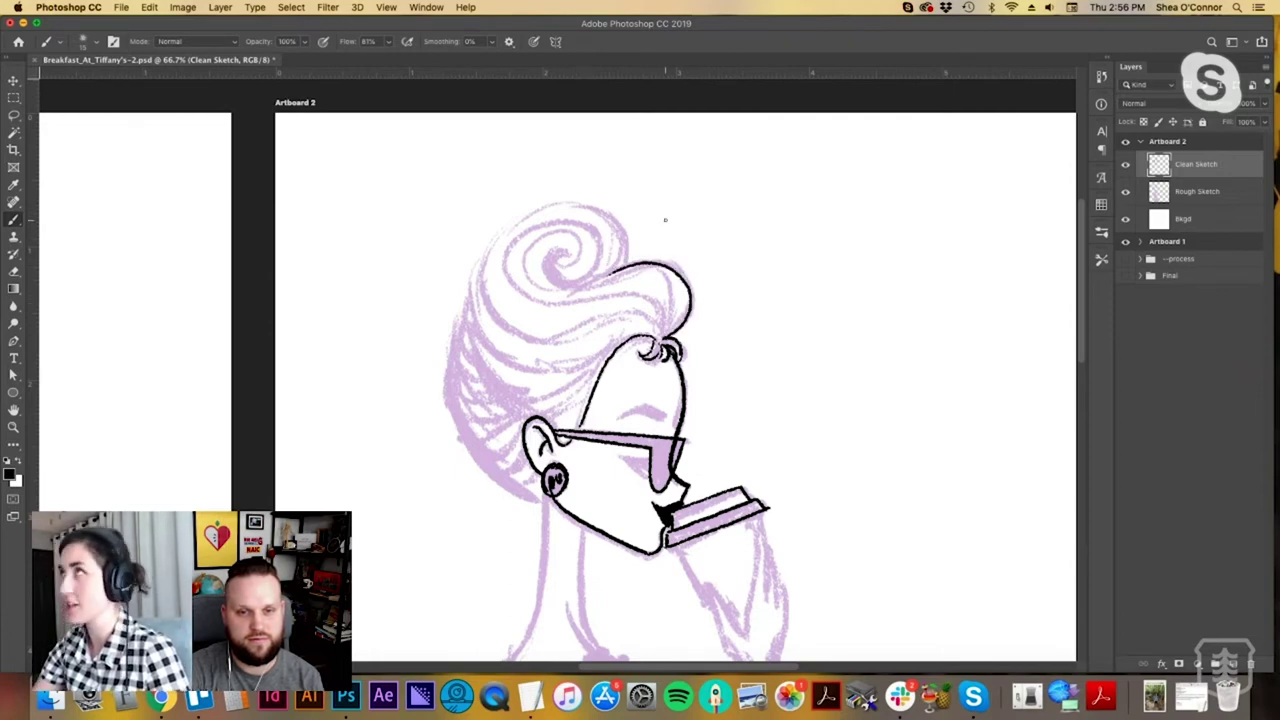
mouse_move(561, 246)
left_mouse_down()
mouse_move(560, 288)
mouse_move(543, 278)
mouse_move(552, 285)
mouse_move(570, 245)
mouse_move(568, 261)
left_mouse_up()
key("super+z")
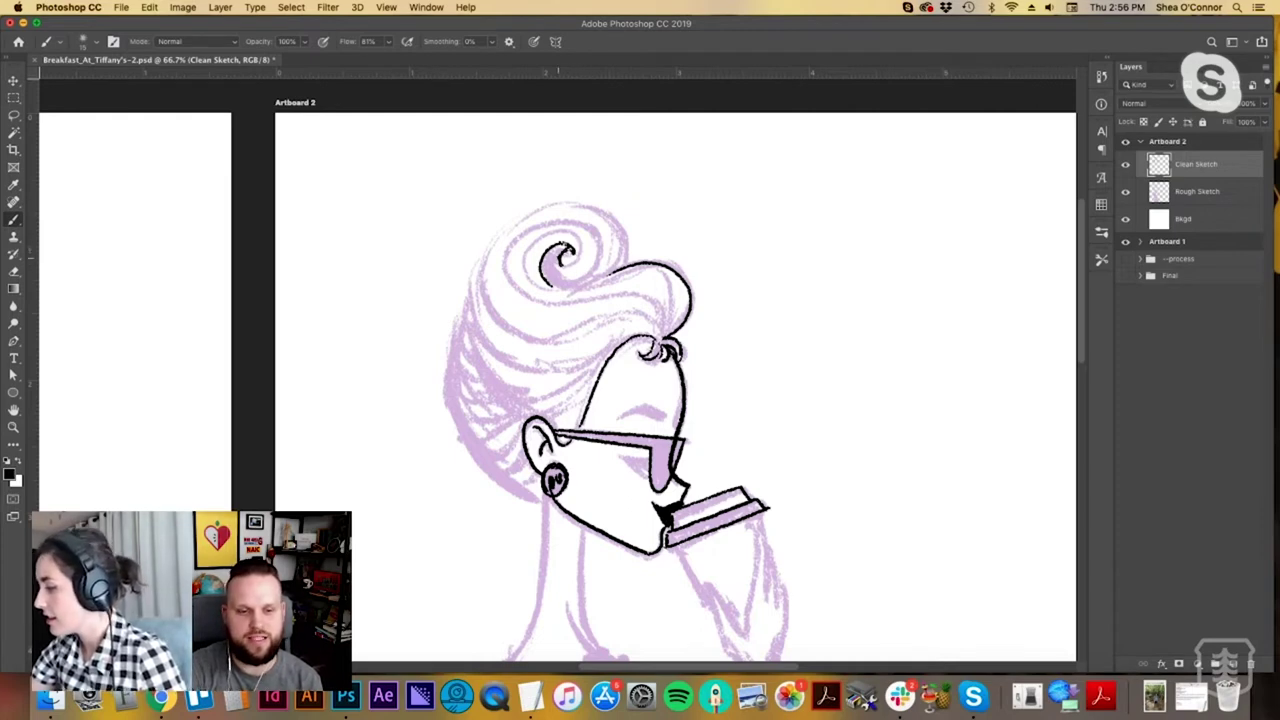
key("super+z")
key("super+z")
key("super+z")
key("super+z")
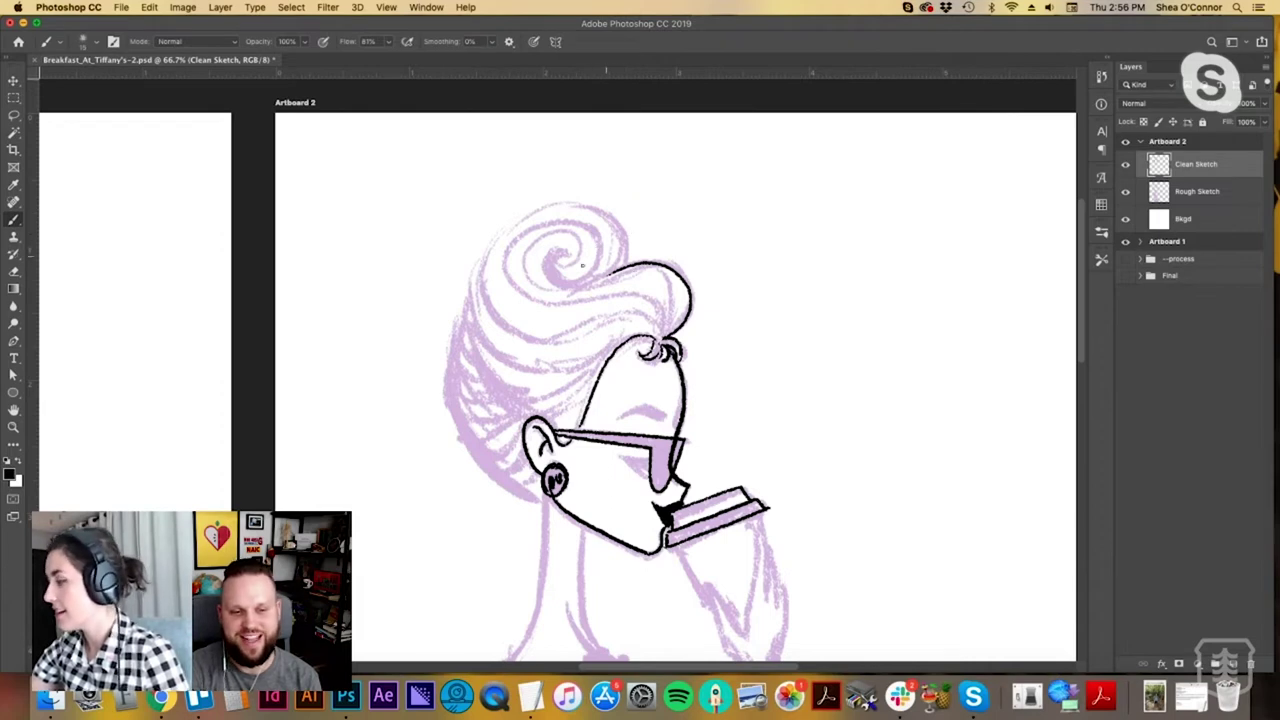
Ink the inner spiral at the center of the top hair swirl with a double-line curl.
mouse_move(565, 288)
left_mouse_down()
mouse_move(524, 272)
mouse_move(532, 232)
mouse_move(578, 262)
mouse_move(565, 246)
mouse_move(546, 252)
mouse_move(542, 287)
mouse_move(560, 245)
mouse_move(543, 284)
mouse_move(544, 254)
mouse_move(566, 247)
mouse_move(547, 243)
mouse_move(566, 243)
left_mouse_up()
key("e")
key("b")
key("bracketright")
key("bracketright")
key("e")
key("b")
key("super+z")
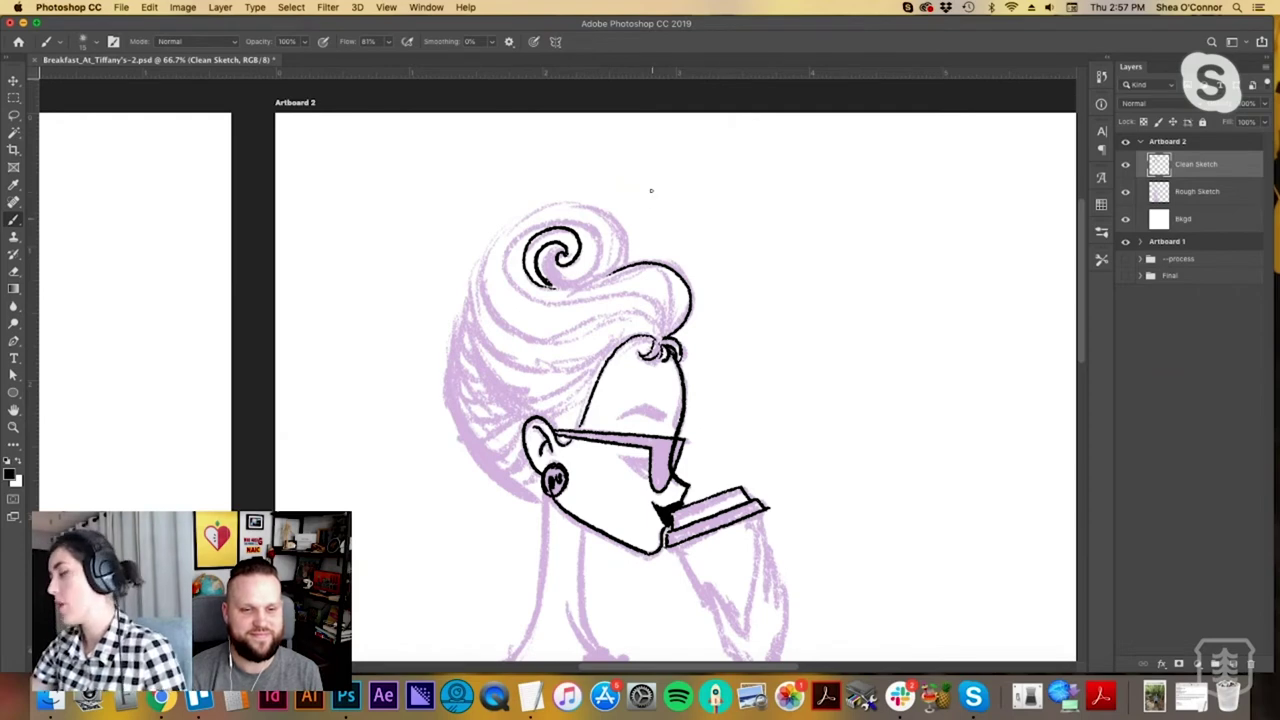
Ink the outer contour of the top hair swirl, from its back edge over the crown to the front wave.
left_click_drag(618, 270, 626, 234)
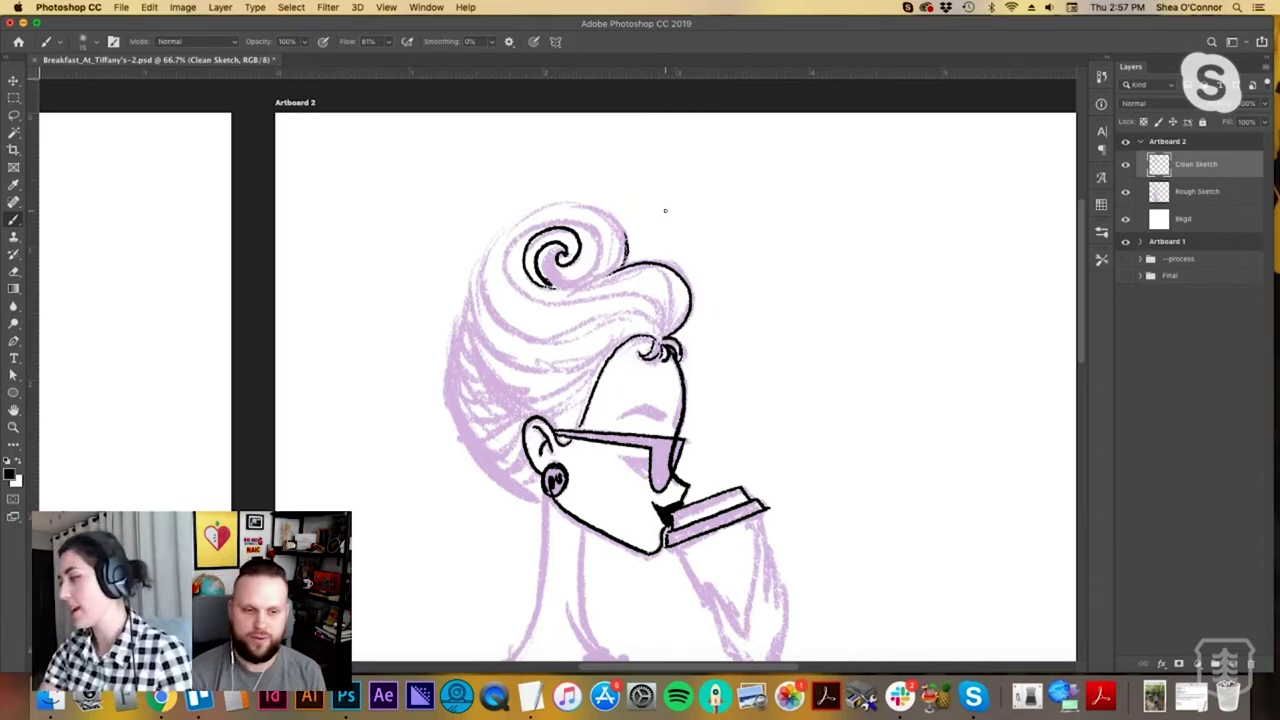
left_click_drag(493, 247, 558, 206)
key("super+z")
mouse_move(488, 252)
left_mouse_down()
mouse_move(519, 220)
mouse_move(586, 205)
left_mouse_up()
key("super+z")
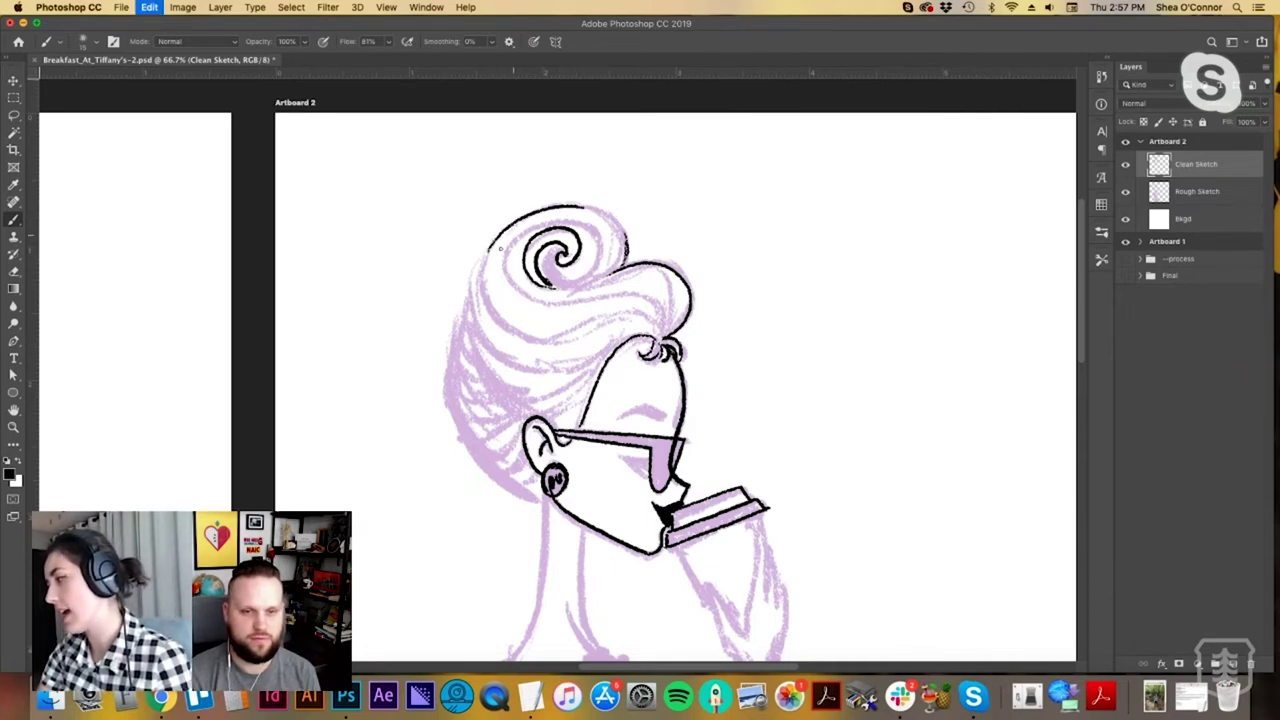
mouse_move(486, 258)
left_mouse_down()
mouse_move(541, 210)
mouse_move(625, 218)
left_mouse_up()
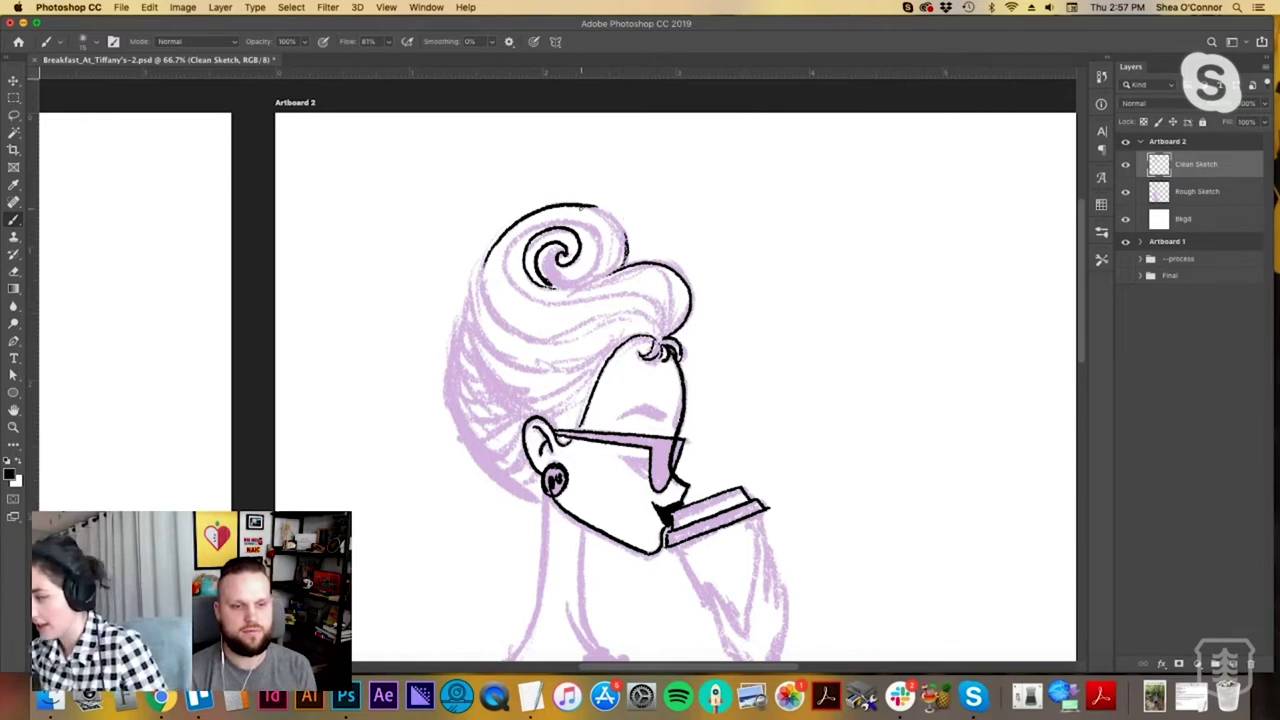
left_click_drag(600, 207, 625, 238)
key("super+z")
key("super+z")
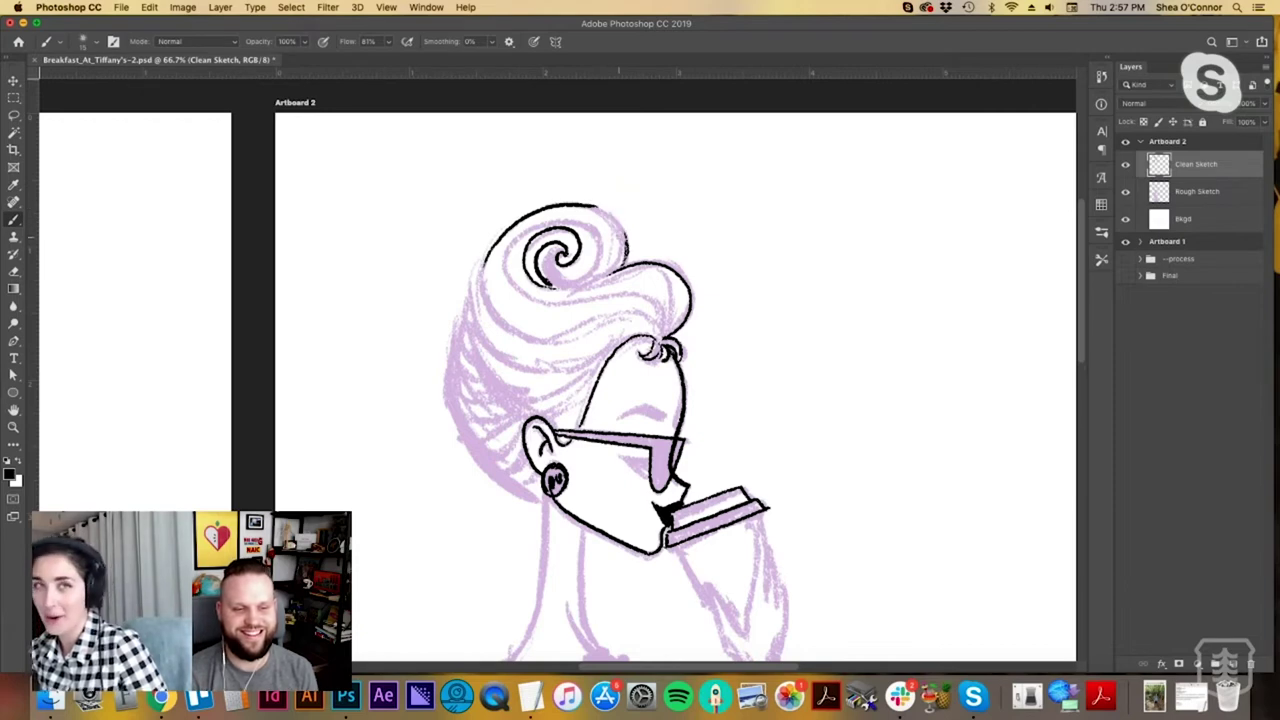
mouse_move(596, 207)
left_mouse_down()
mouse_move(620, 224)
mouse_move(623, 267)
left_mouse_up()
key("super+z")
key("super+z")
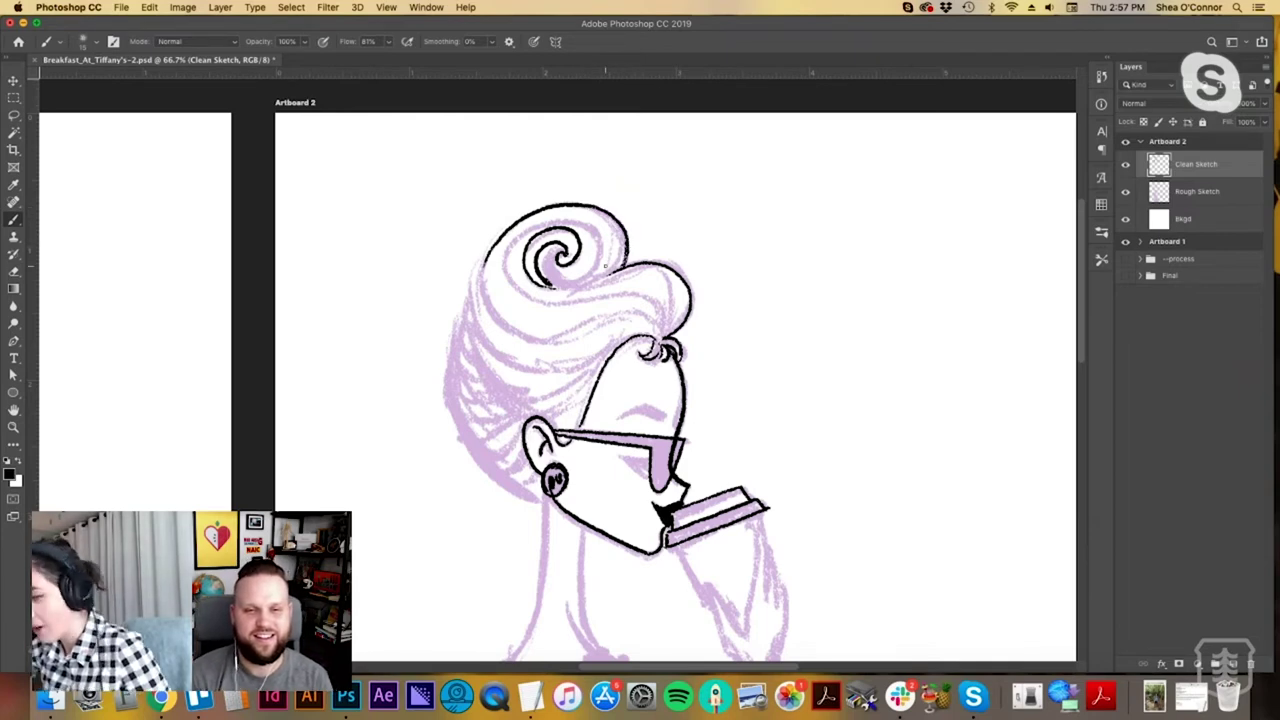
Ink the strand from the forehead curls around the swirl's spiral, and connect the spiral's base to the front wave.
mouse_move(660, 336)
left_mouse_down()
mouse_move(602, 296)
mouse_move(574, 301)
left_mouse_up()
key("super+z")
mouse_move(664, 338)
left_mouse_down()
mouse_move(640, 293)
mouse_move(565, 300)
left_mouse_up()
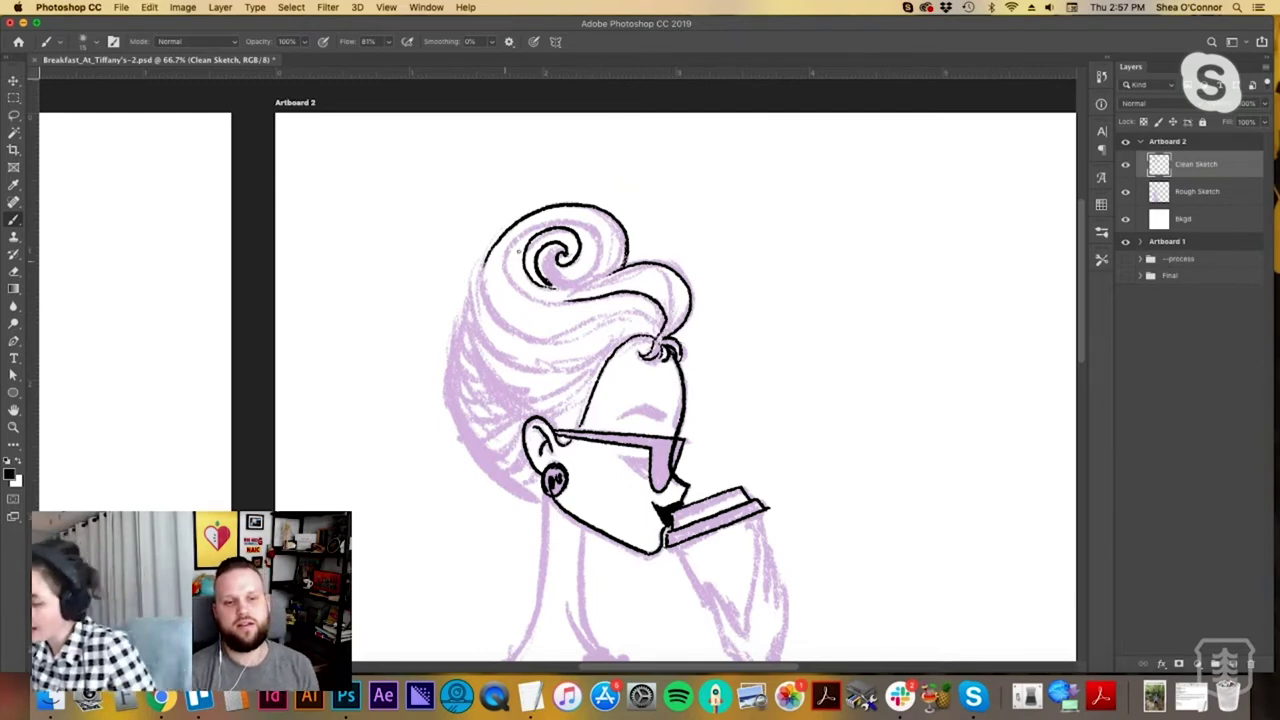
mouse_move(570, 301)
left_mouse_down()
mouse_move(538, 302)
mouse_move(503, 270)
mouse_move(515, 228)
mouse_move(570, 216)
mouse_move(600, 242)
mouse_move(583, 280)
mouse_move(550, 278)
mouse_move(552, 252)
mouse_move(557, 287)
mouse_move(612, 272)
left_mouse_up()
key("super+z")
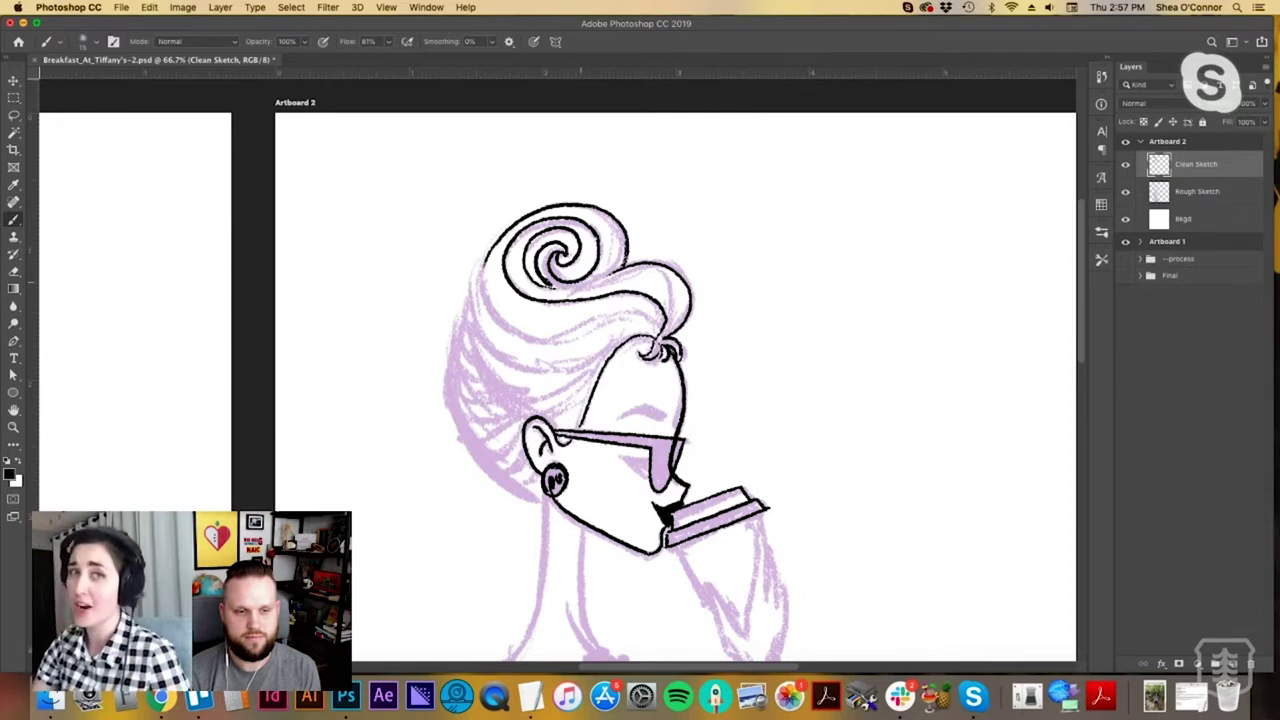
left_click_drag(550, 290, 612, 272)
key("super+z")
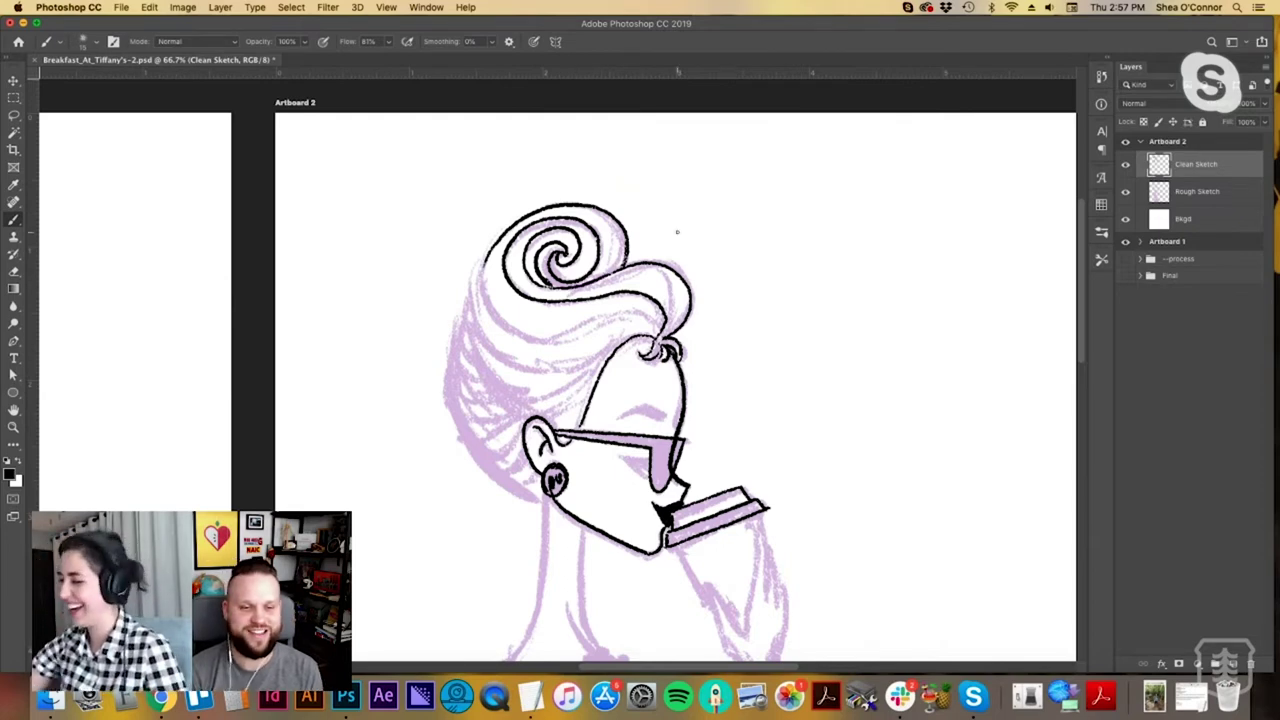
Ink two flowing hair strands sweeping from the back of the swirl down and forward to the forehead.
mouse_move(482, 264)
left_mouse_down()
mouse_move(482, 290)
mouse_move(536, 344)
mouse_move(628, 312)
mouse_move(657, 322)
left_mouse_up()
key("super+z")
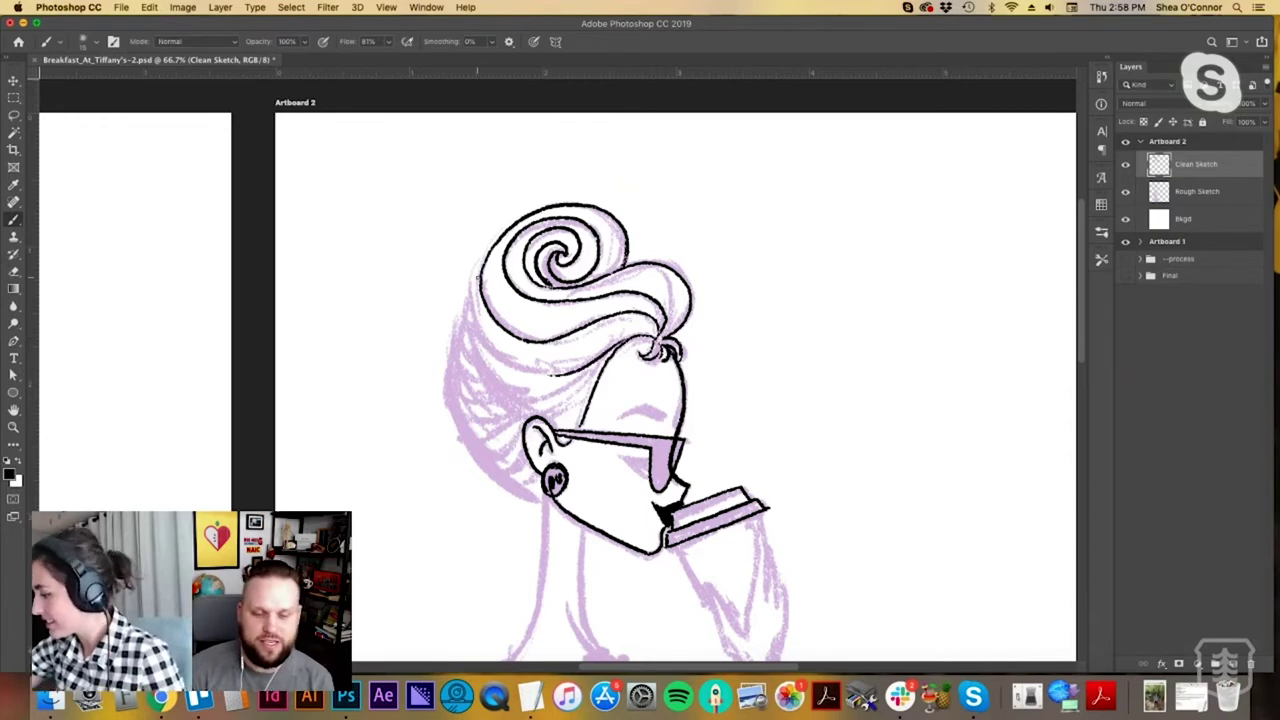
left_click_drag(482, 268, 472, 305)
mouse_move(487, 259)
left_mouse_down()
mouse_move(469, 305)
mouse_move(505, 364)
left_mouse_up()
key("super+z")
left_click_drag(486, 261, 467, 334)
key("super+z")
mouse_move(484, 266)
left_mouse_down()
mouse_move(468, 314)
mouse_move(508, 362)
mouse_move(558, 375)
mouse_move(532, 372)
left_mouse_up()
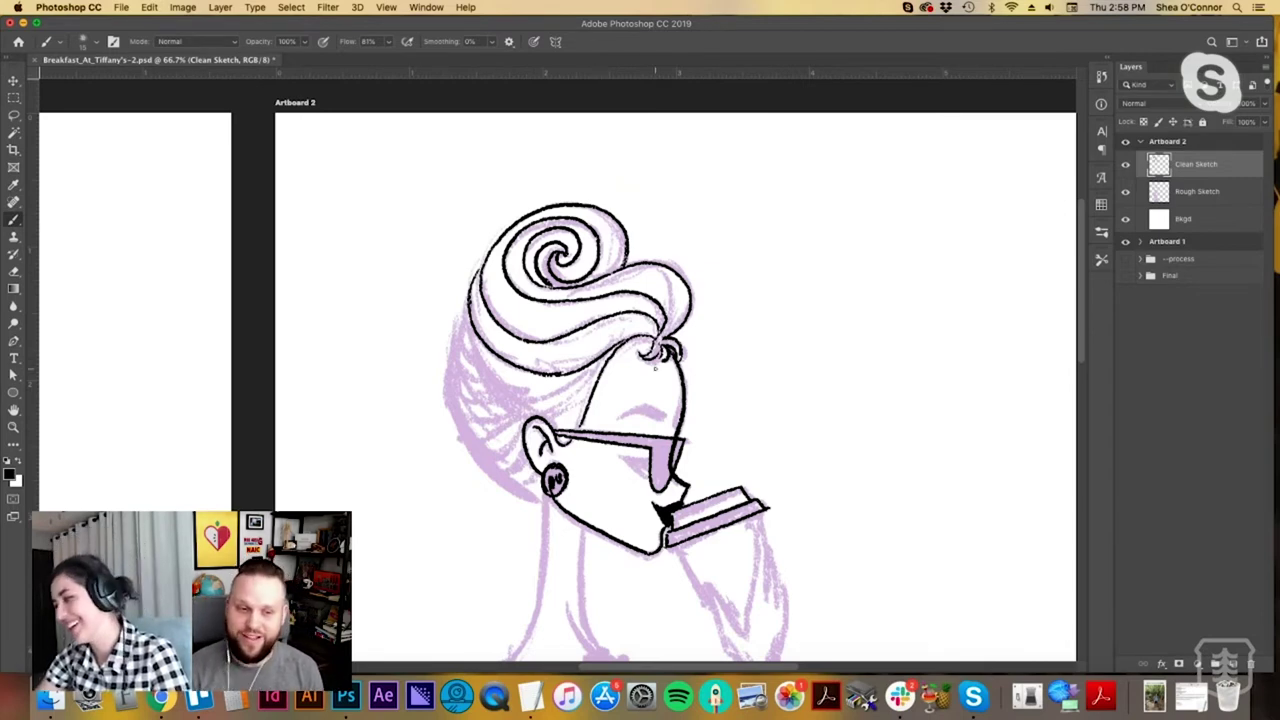
Ink the lower hair strand curving from the back of the head above the ear, plus a shorter strand inside it.
mouse_move(466, 305)
left_mouse_down()
mouse_move(463, 334)
mouse_move(492, 398)
mouse_move(522, 412)
left_mouse_up()
key("super+z")
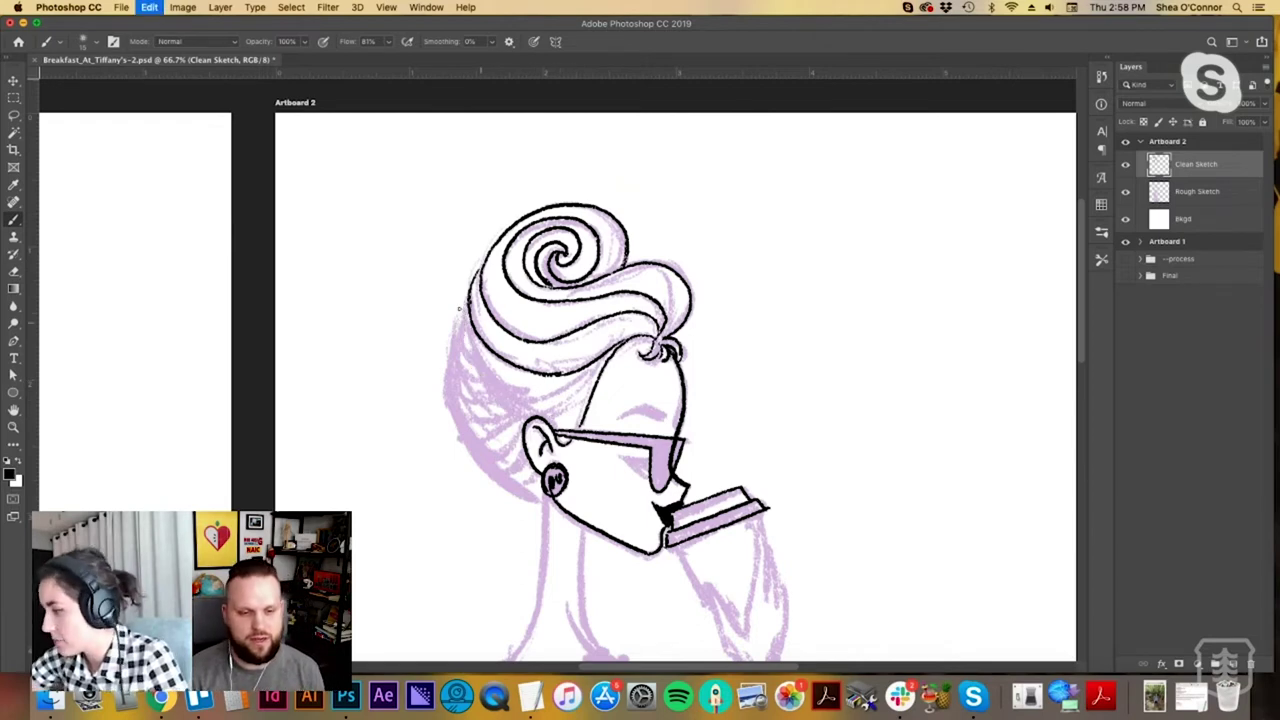
mouse_move(467, 302)
left_mouse_down()
mouse_move(462, 350)
mouse_move(512, 414)
mouse_move(584, 399)
mouse_move(596, 382)
left_mouse_up()
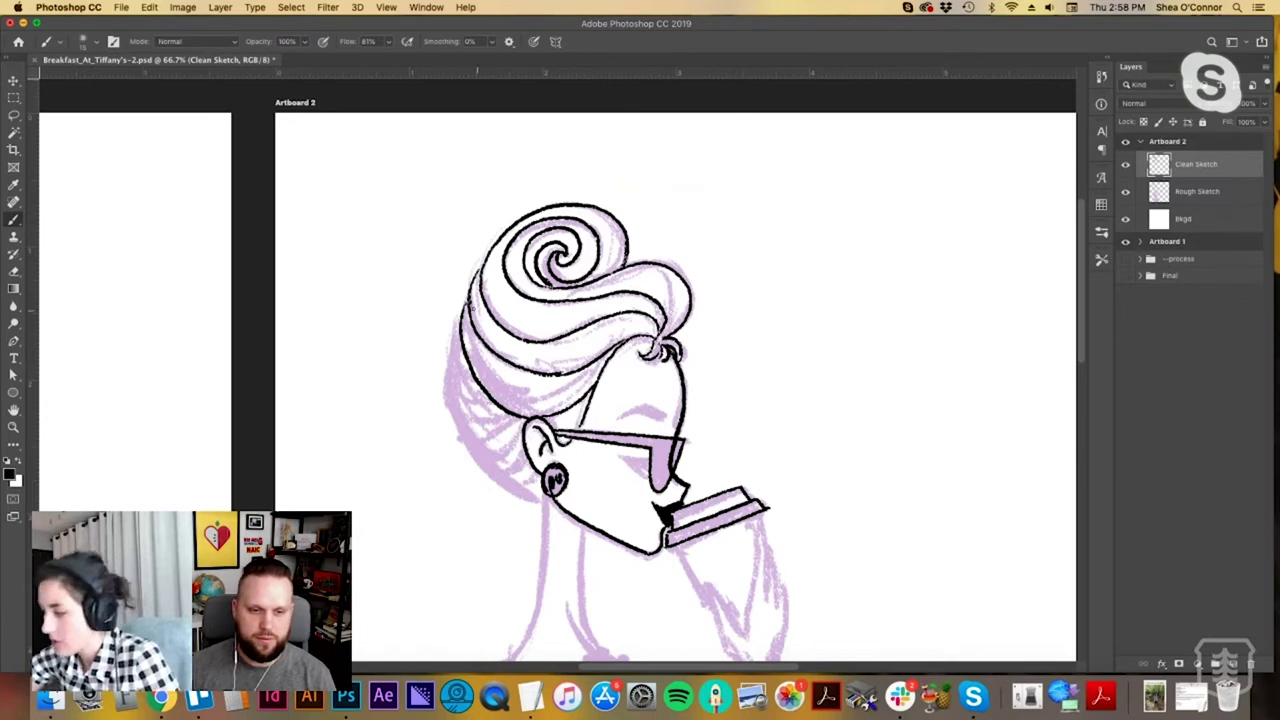
mouse_move(469, 303)
left_mouse_down()
mouse_move(492, 371)
mouse_move(552, 389)
left_mouse_up()
key("super+z")
mouse_move(467, 328)
left_mouse_down()
mouse_move(488, 362)
mouse_move(539, 383)
left_mouse_up()
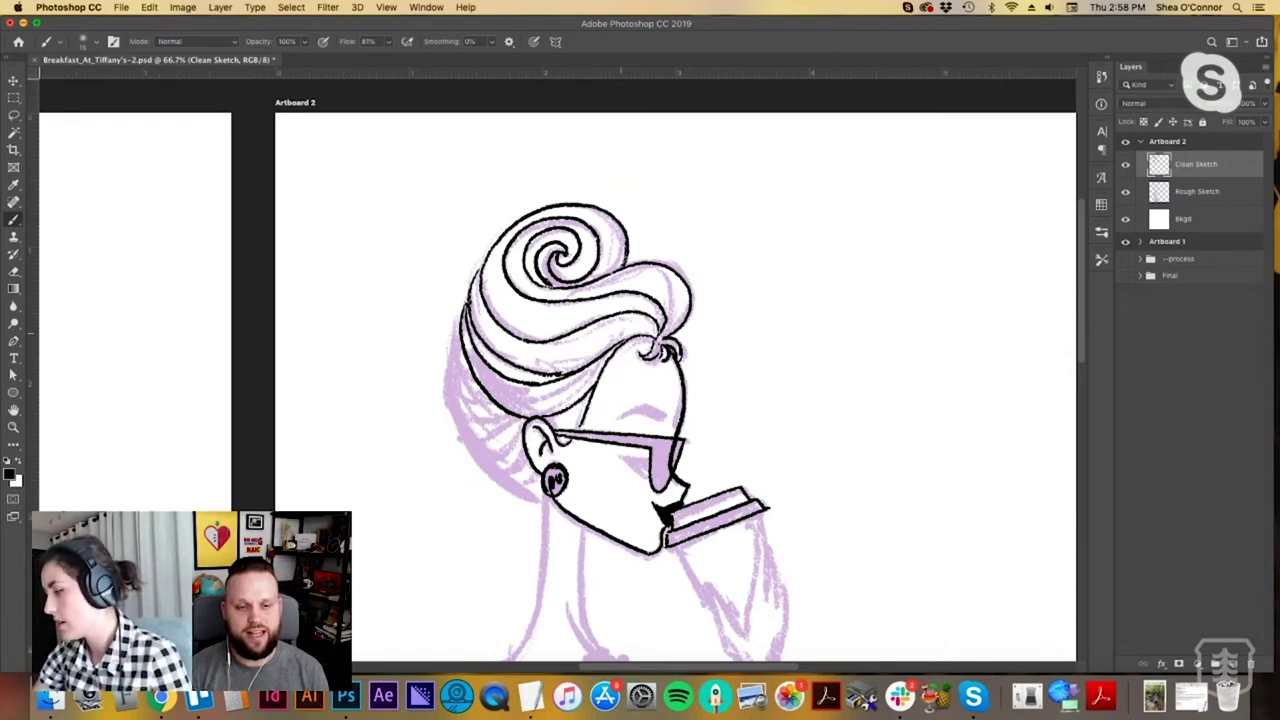
Ink the back-of-head hair contour down to the earring and add short curved strands inside it toward the ear.
mouse_move(458, 322)
left_mouse_down()
mouse_move(452, 404)
mouse_move(502, 482)
mouse_move(546, 502)
left_mouse_up()
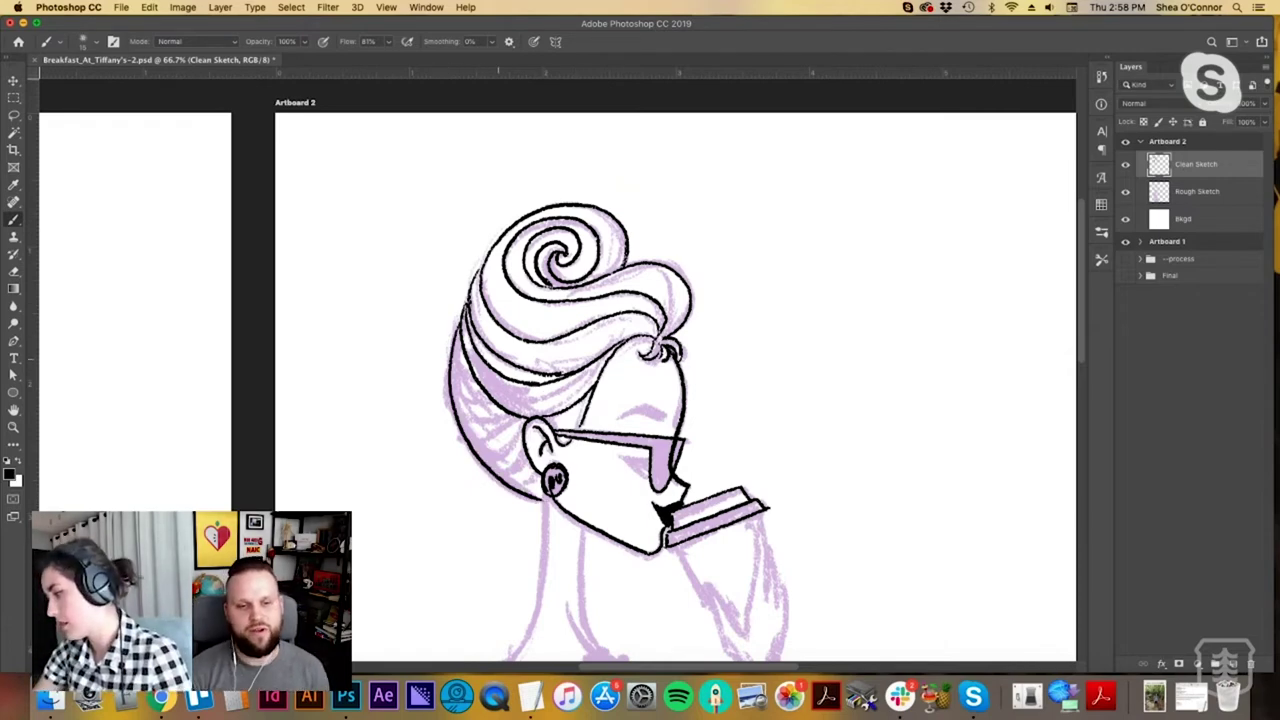
left_click_drag(452, 384, 512, 425)
left_click_drag(476, 468, 500, 458)
mouse_move(496, 464)
left_mouse_down()
mouse_move(518, 444)
mouse_move(530, 472)
left_mouse_up()
left_click_drag(582, 401, 571, 422)
key("super+z")
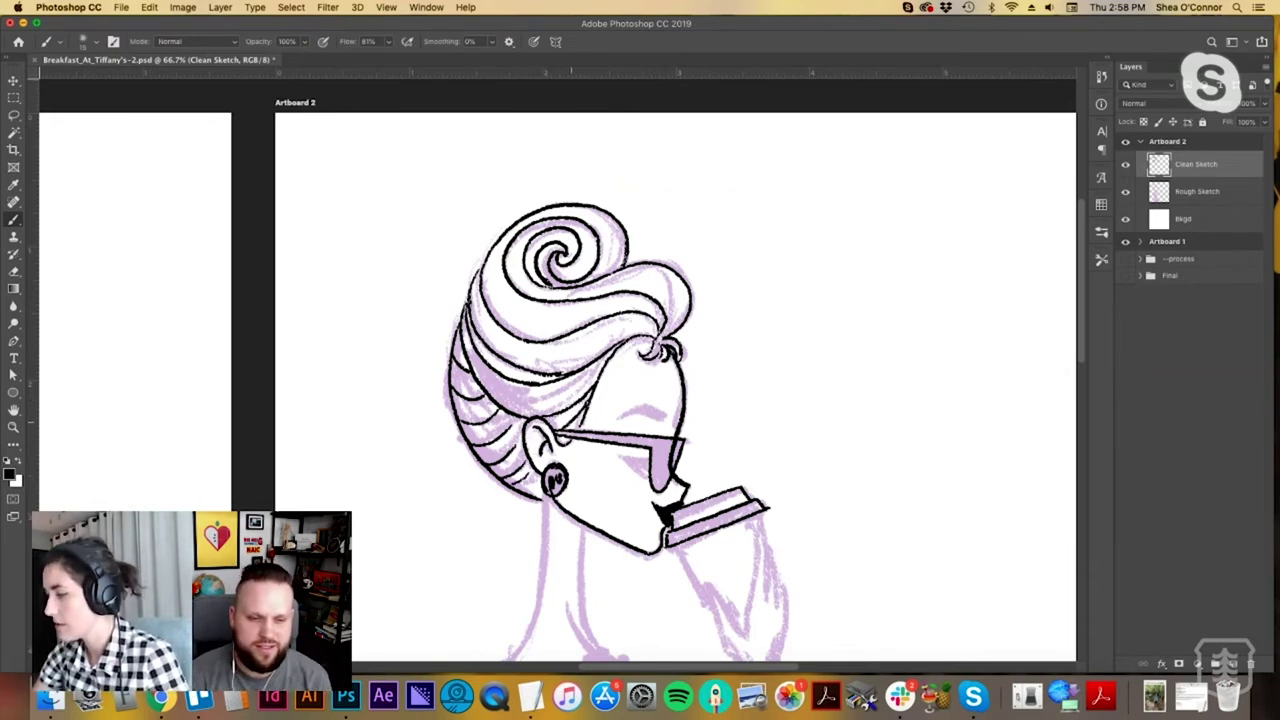
Ink both sides of the neck down to the shoulders and draw a thick black eyebrow above the sunglasses.
key("space")
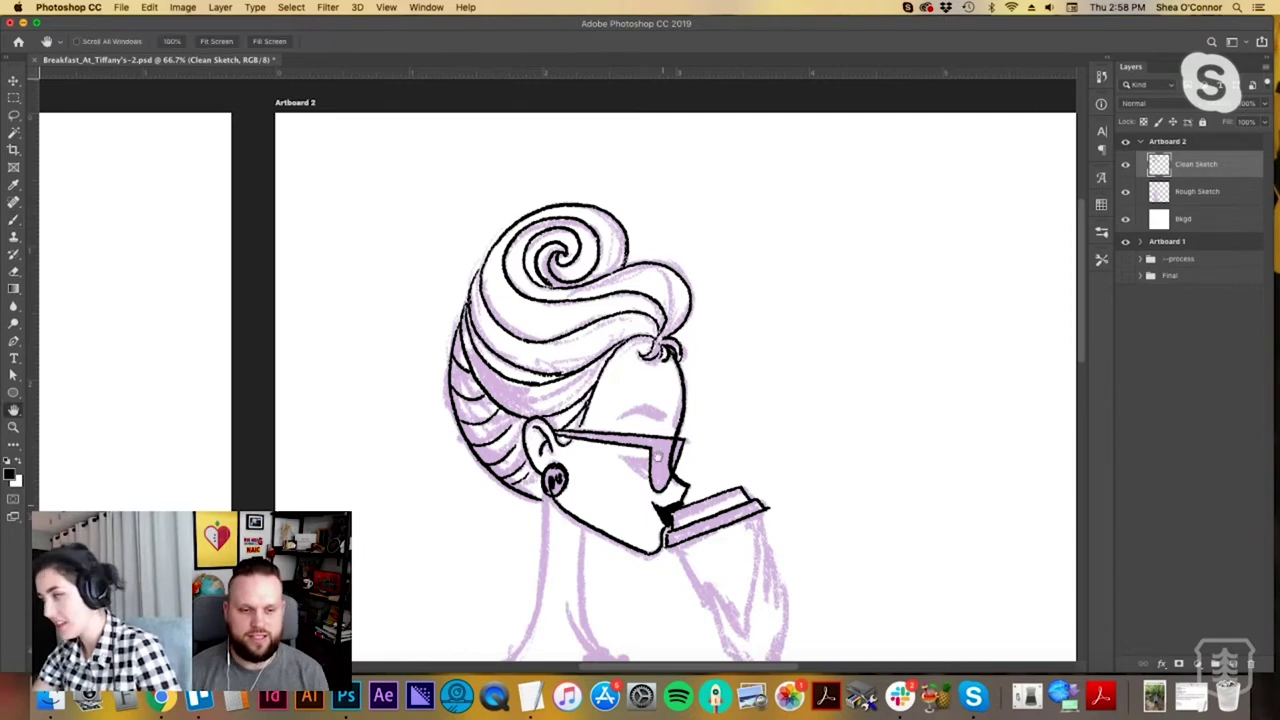
left_click_drag(657, 457, 630, 240)
mouse_move(520, 283)
left_mouse_down()
mouse_move(502, 411)
mouse_move(480, 448)
left_mouse_up()
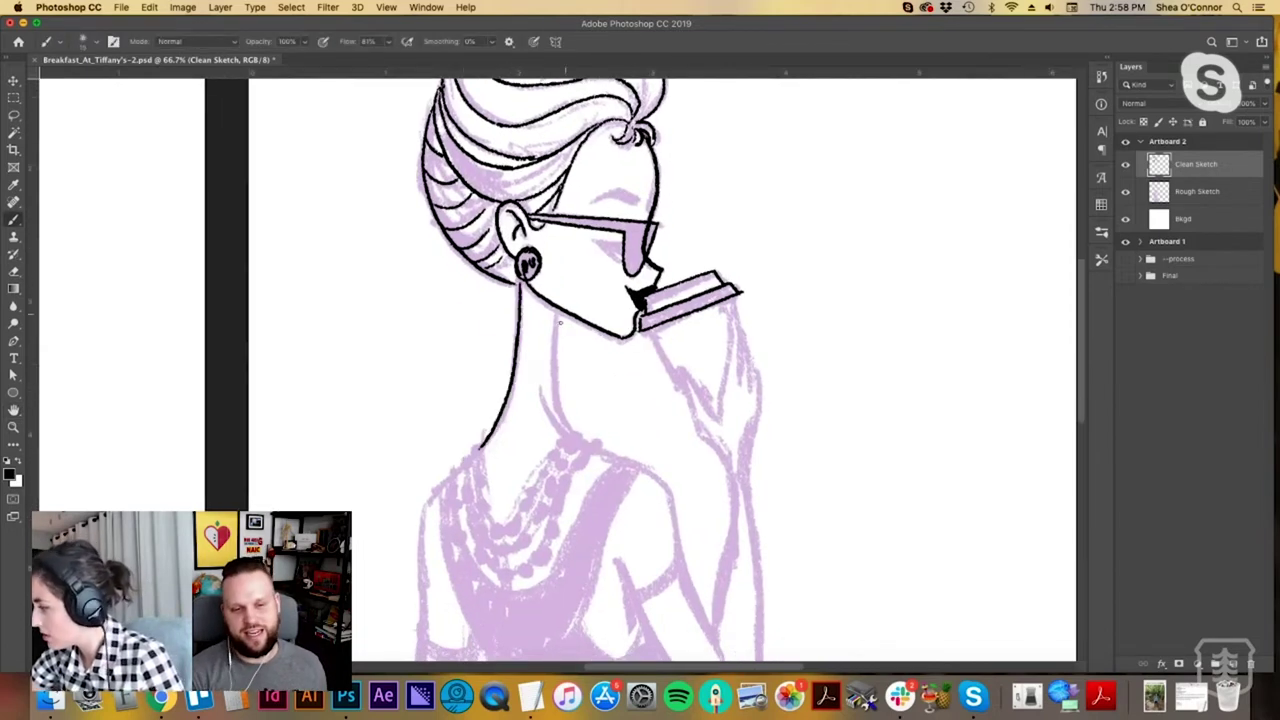
left_click_drag(557, 308, 574, 436)
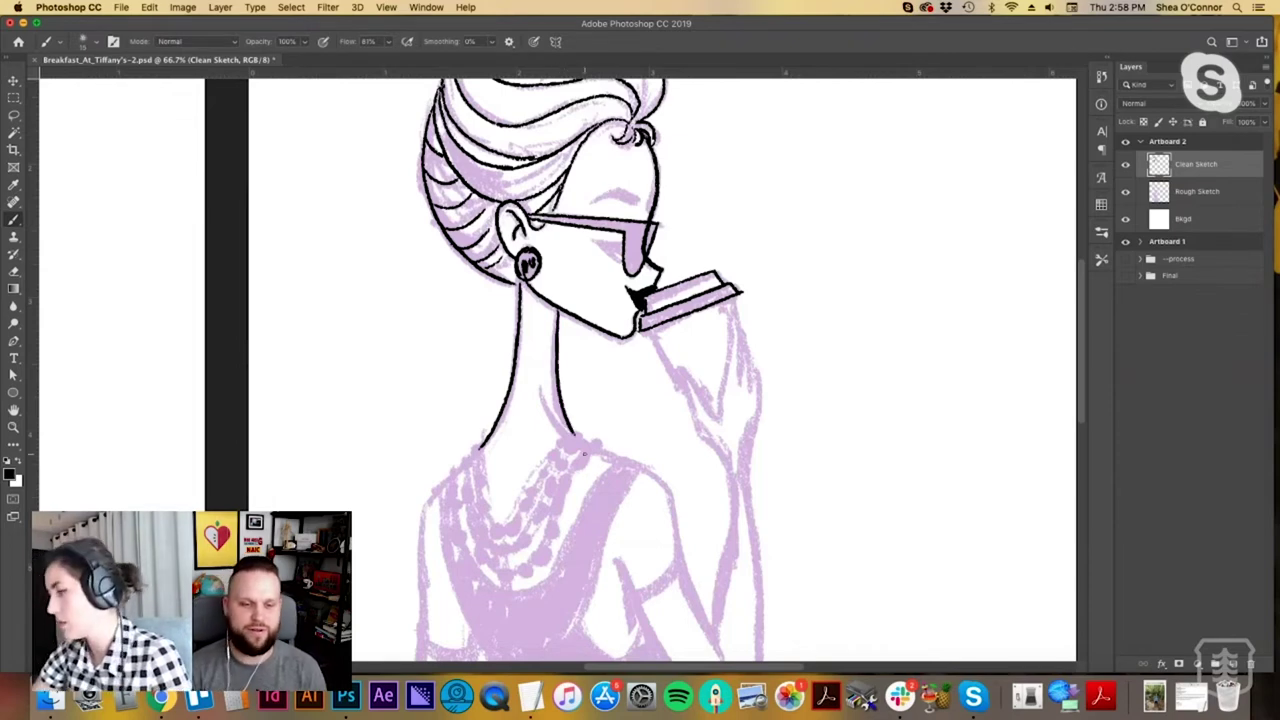
mouse_move(591, 200)
left_mouse_down()
mouse_move(637, 188)
mouse_move(637, 200)
mouse_move(630, 191)
left_mouse_up()
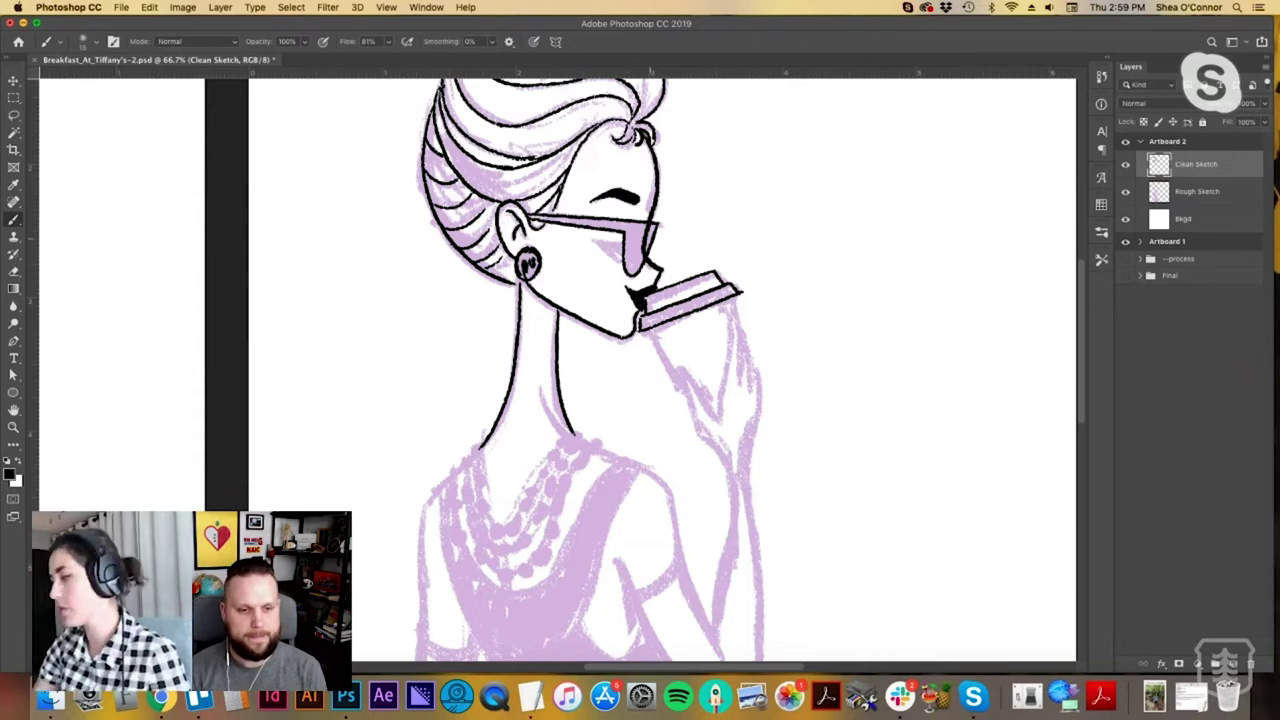
Ink the lowered arm's outer contour from the shoulder to the elbow, and the forearm's underside to the waist.
key("space")
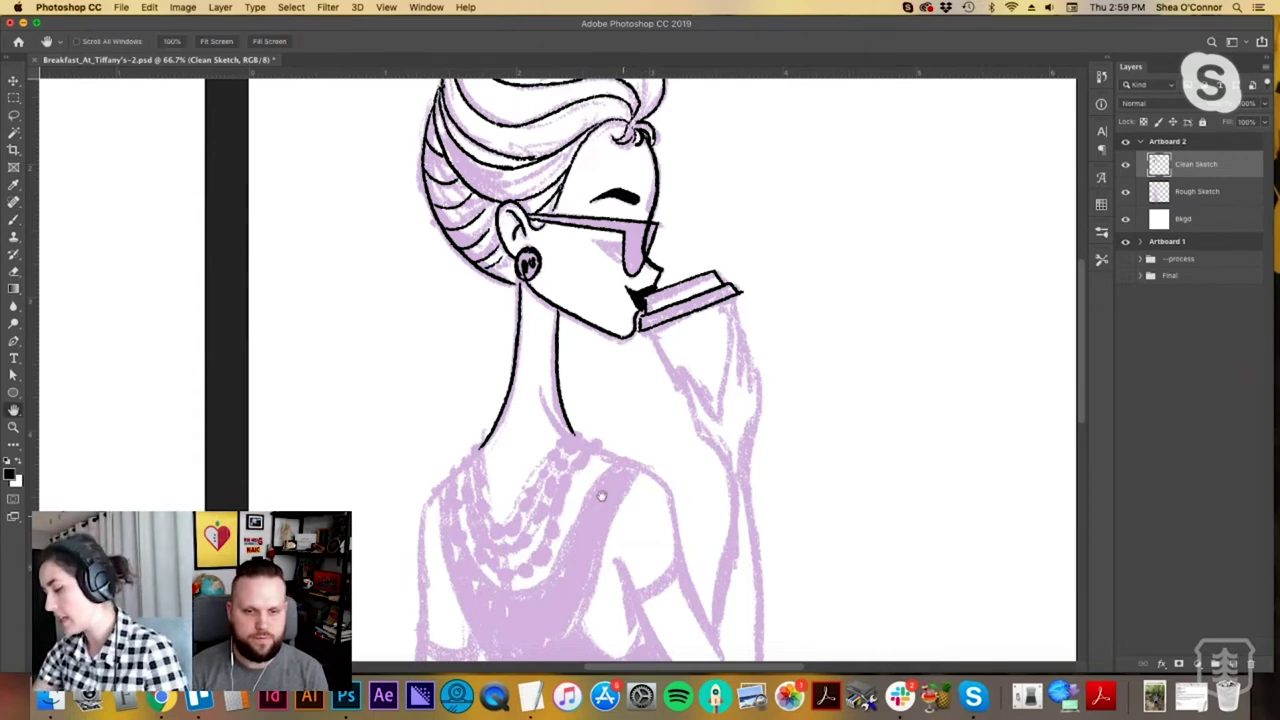
mouse_move(601, 496)
left_mouse_down()
mouse_move(543, 394)
mouse_move(610, 355)
left_mouse_up()
mouse_move(467, 275)
left_mouse_down()
mouse_move(434, 328)
mouse_move(430, 514)
mouse_move(447, 592)
left_mouse_up()
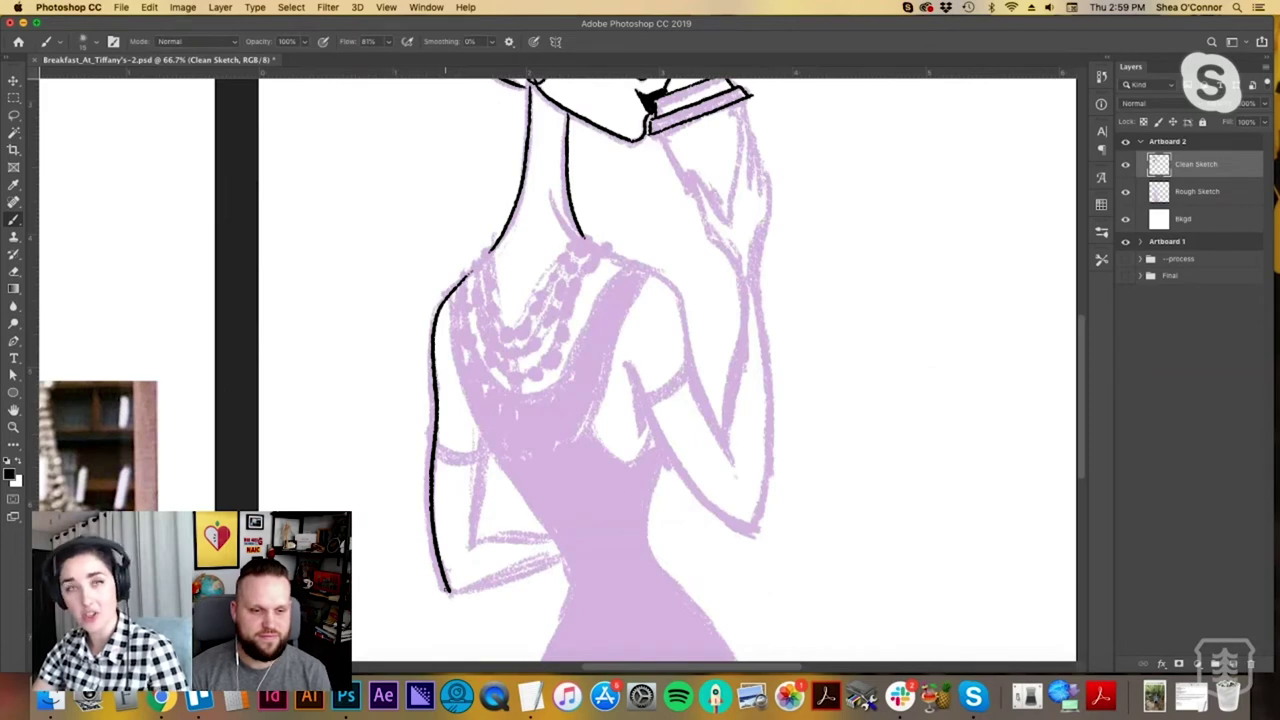
left_click_drag(449, 591, 565, 557)
key("super+z")
left_click_drag(448, 590, 556, 560)
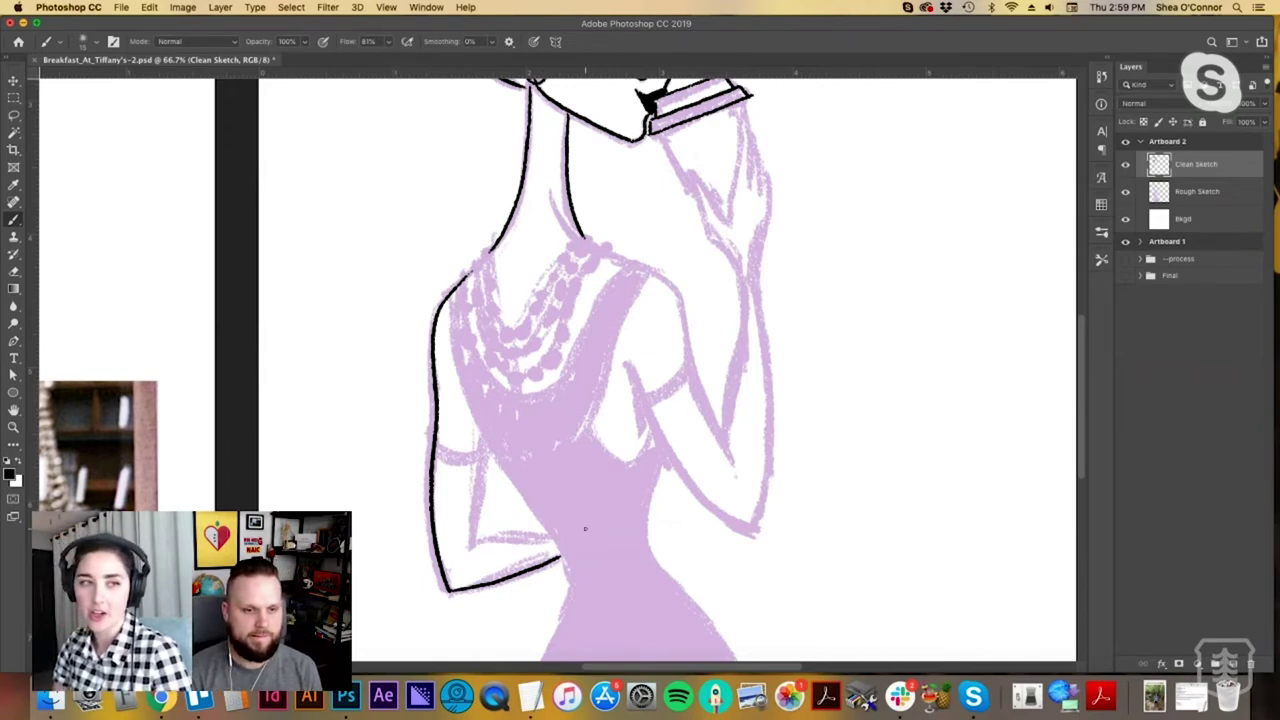
key("ctrl+z")
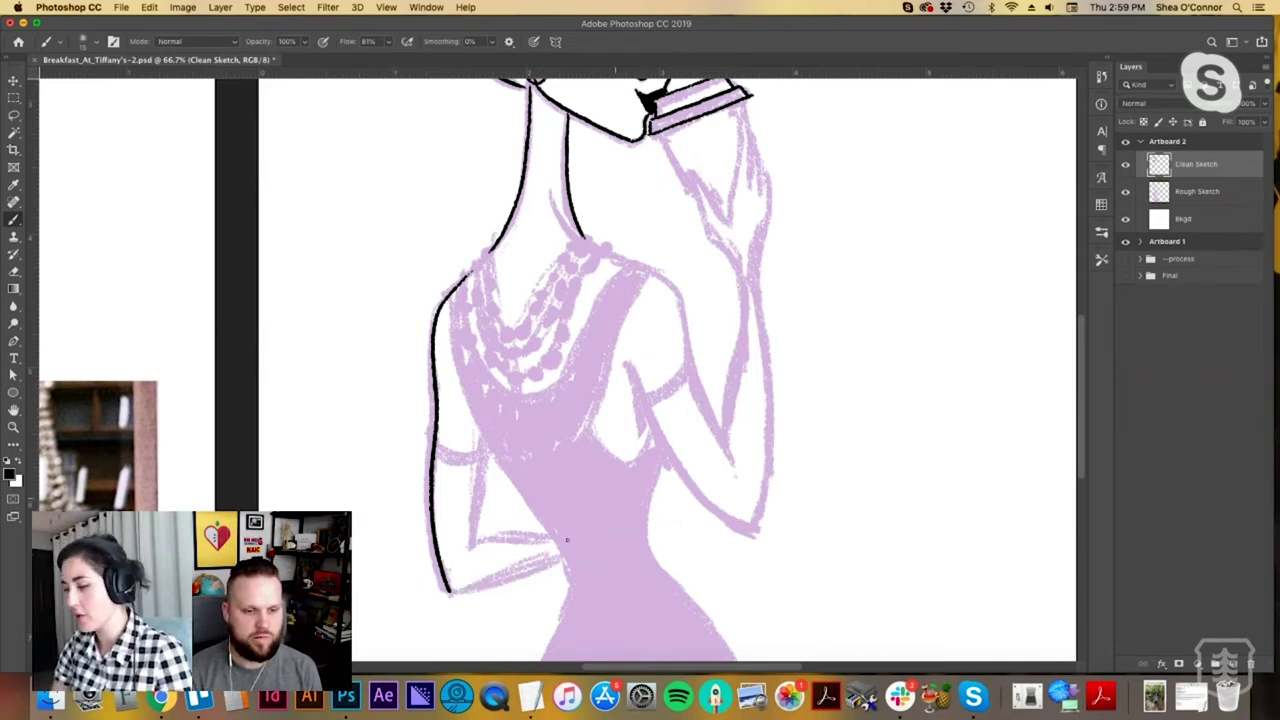
left_click_drag(456, 590, 562, 556)
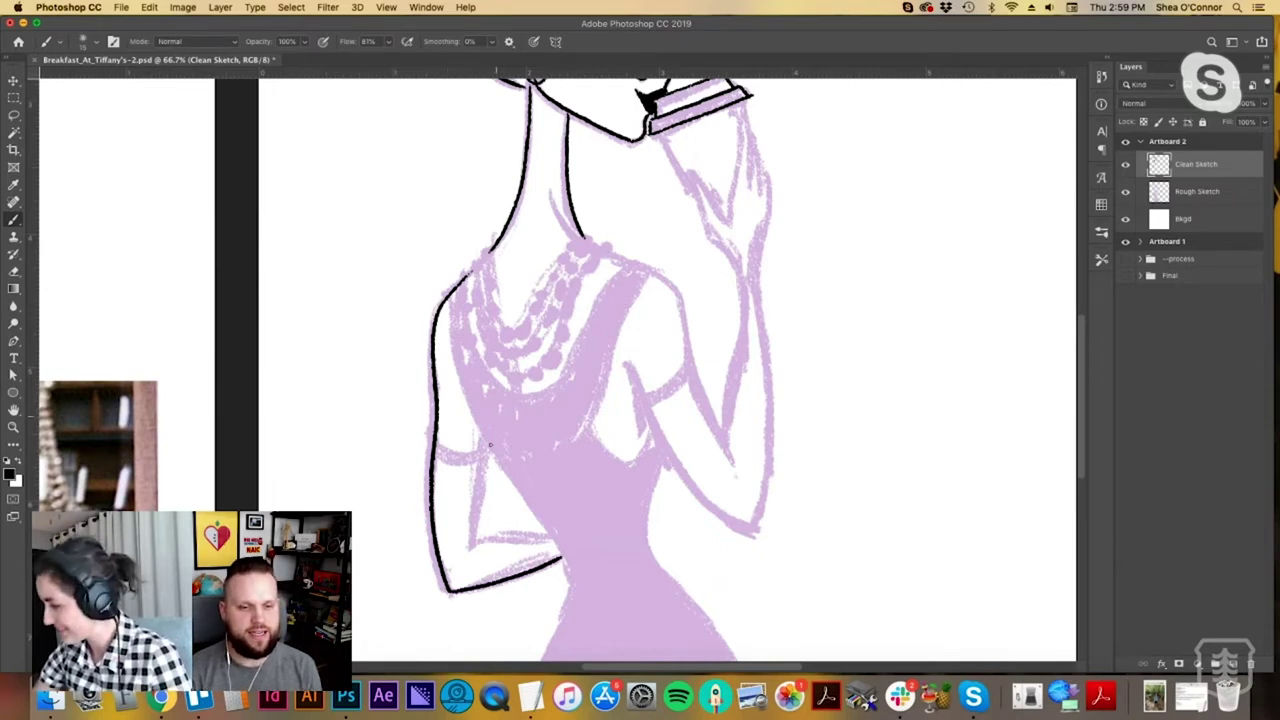
Ink the dress side beside the lowered arm, from the armhole into the waist and over the hip to the artboard edge.
key("space")
left_click_drag(575, 492, 501, 330)
mouse_move(392, 232)
left_mouse_down()
mouse_move(412, 294)
mouse_move(495, 425)
left_mouse_up()
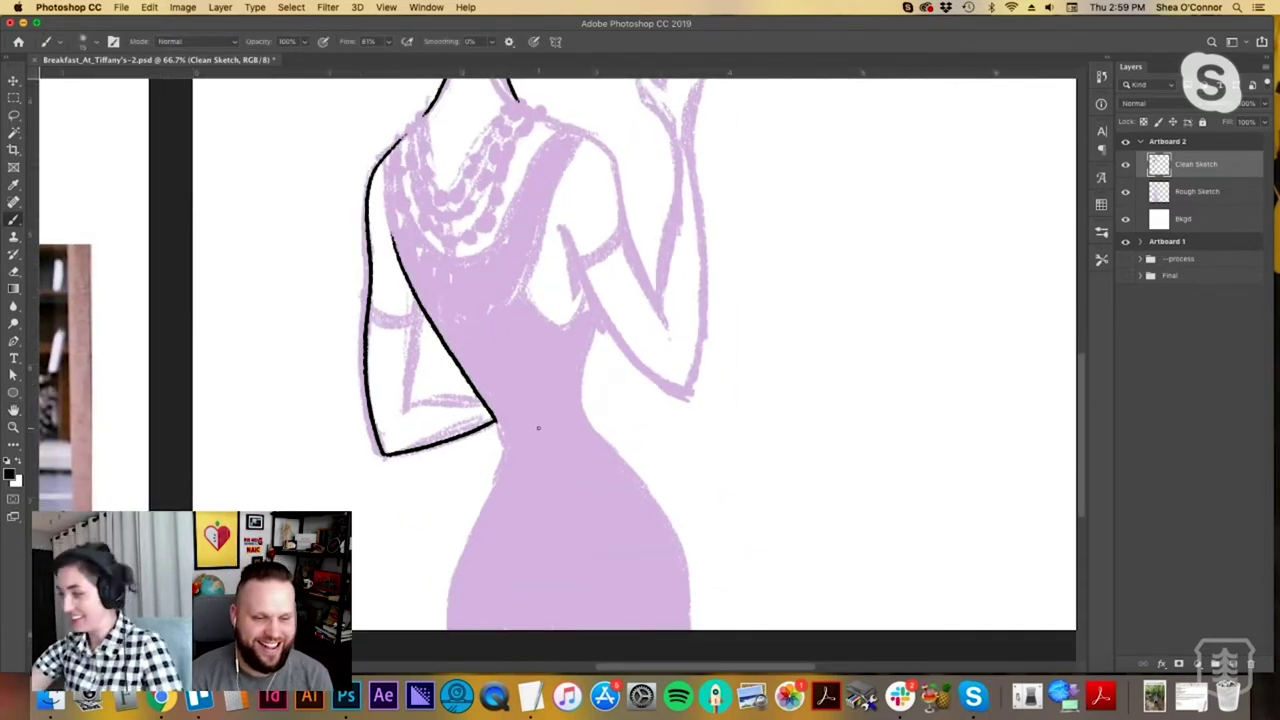
mouse_move(495, 425)
left_mouse_down()
mouse_move(468, 531)
mouse_move(440, 628)
left_mouse_up()
key("super+z")
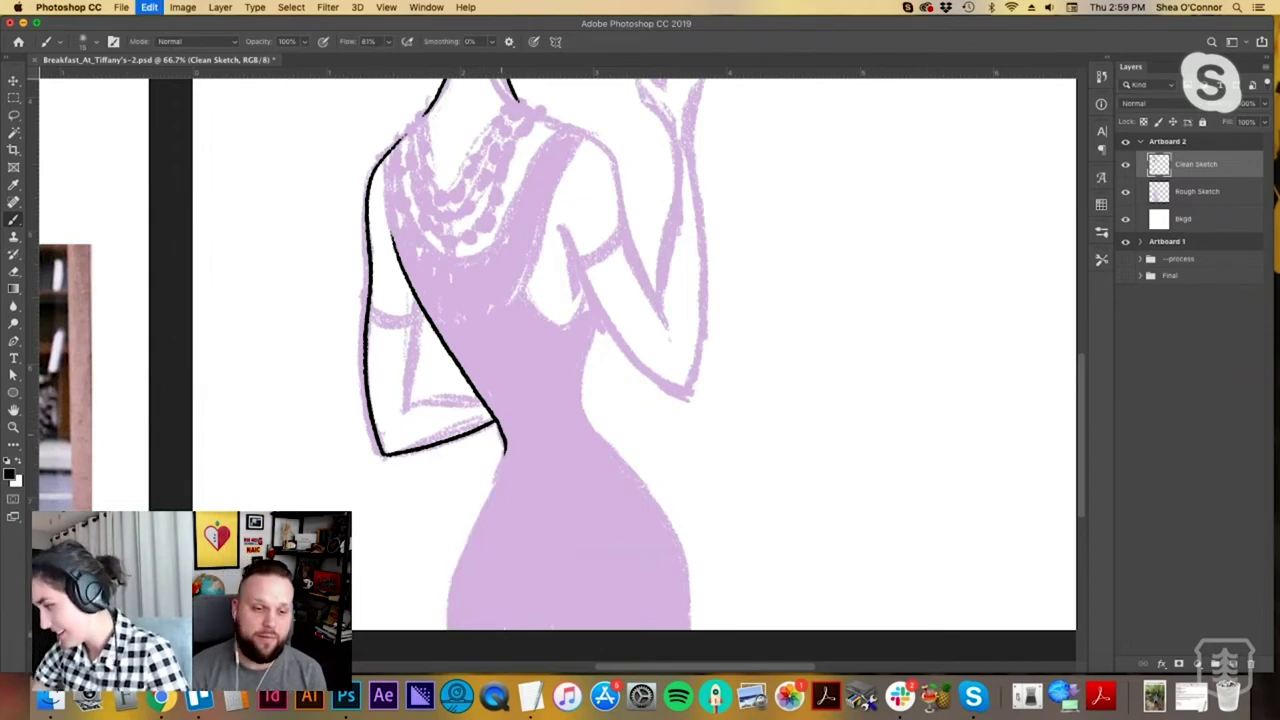
mouse_move(499, 432)
left_mouse_down()
mouse_move(494, 490)
mouse_move(445, 630)
left_mouse_up()
key("e")
left_click_drag(505, 432, 509, 439)
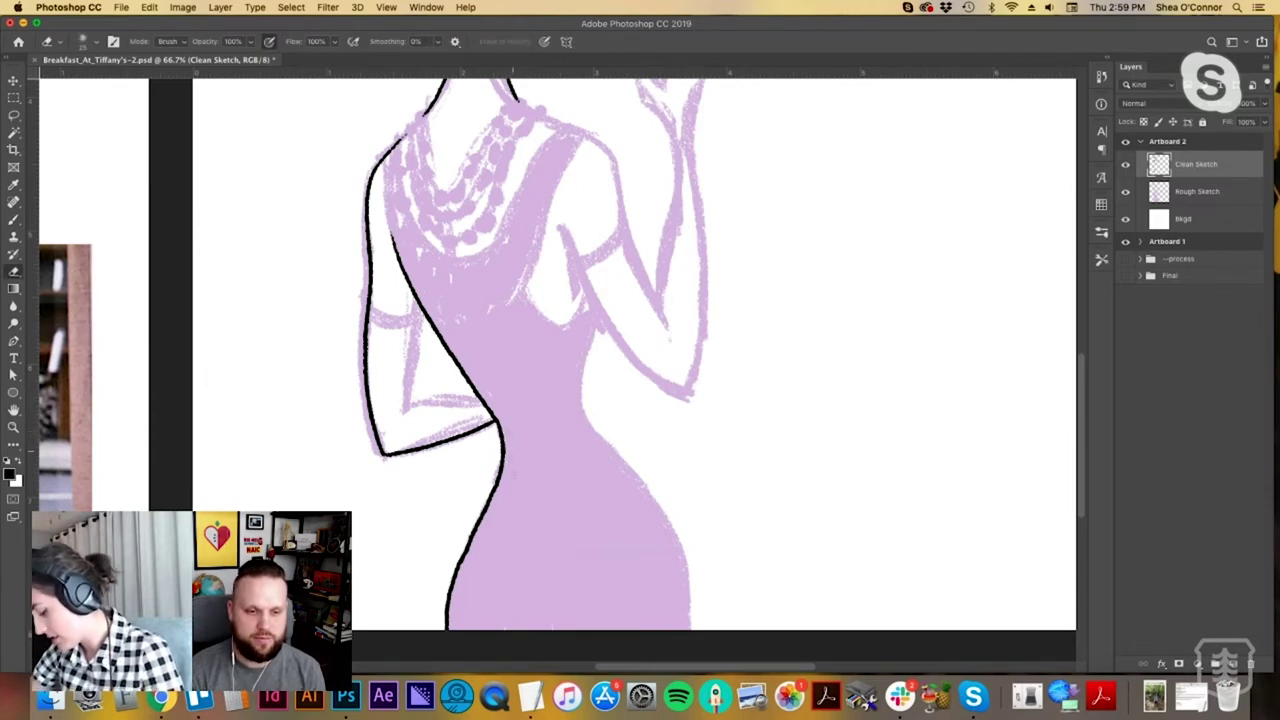
Ink the opposite side of the dress from below the raised arm, through the waist and hip to the artboard edge.
key("b")
key("space")
left_click_drag(594, 523, 524, 508)
mouse_move(527, 302)
left_mouse_down()
mouse_move(529, 420)
mouse_move(616, 622)
left_mouse_up()
Ink the shoulder line from the neck down the raised arm, and the upper arm's underside to the elbow.
key("space")
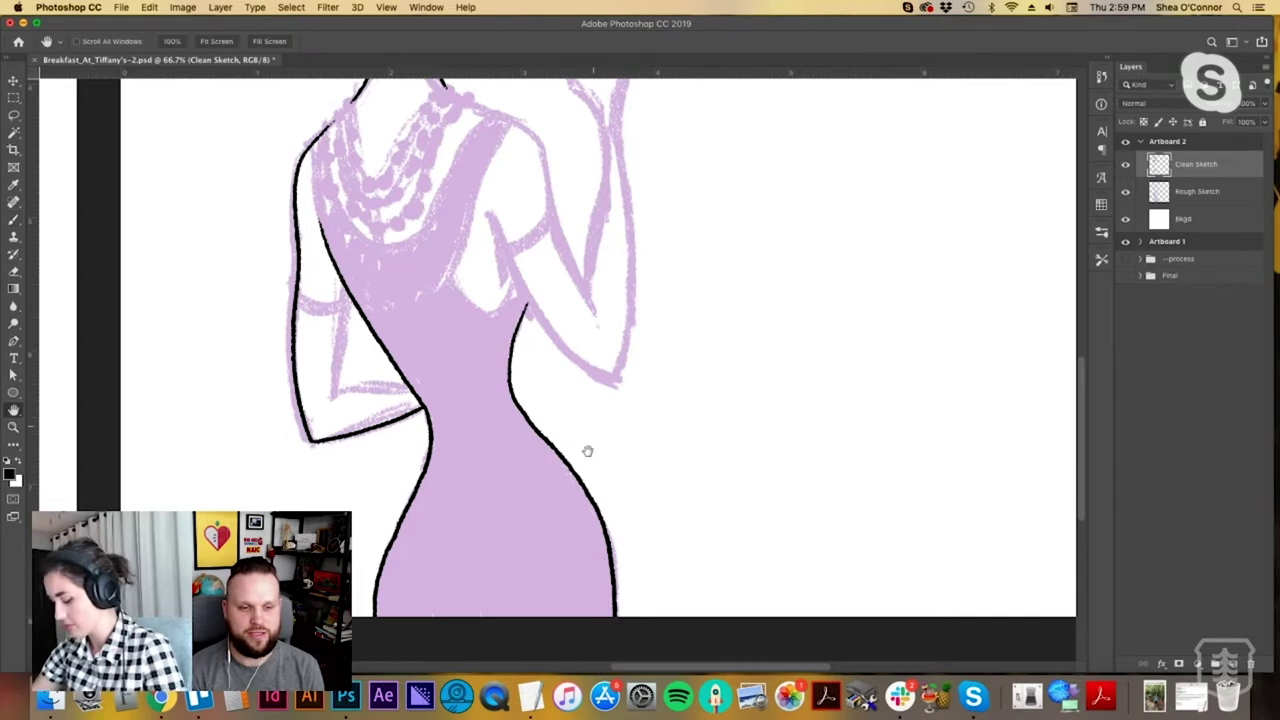
left_click_drag(587, 451, 551, 529)
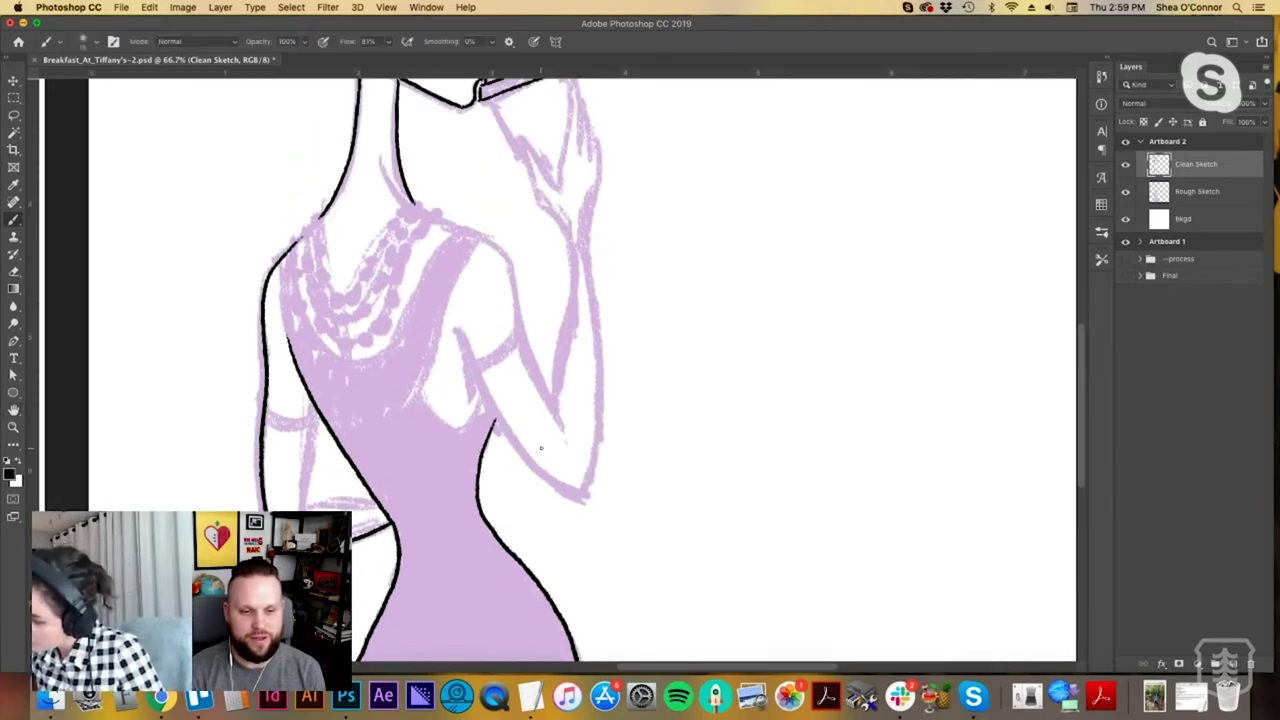
mouse_move(381, 158)
left_mouse_down()
mouse_move(511, 268)
mouse_move(524, 350)
mouse_move(566, 438)
left_mouse_up()
mouse_move(458, 333)
left_mouse_down()
mouse_move(500, 423)
mouse_move(590, 494)
left_mouse_up()
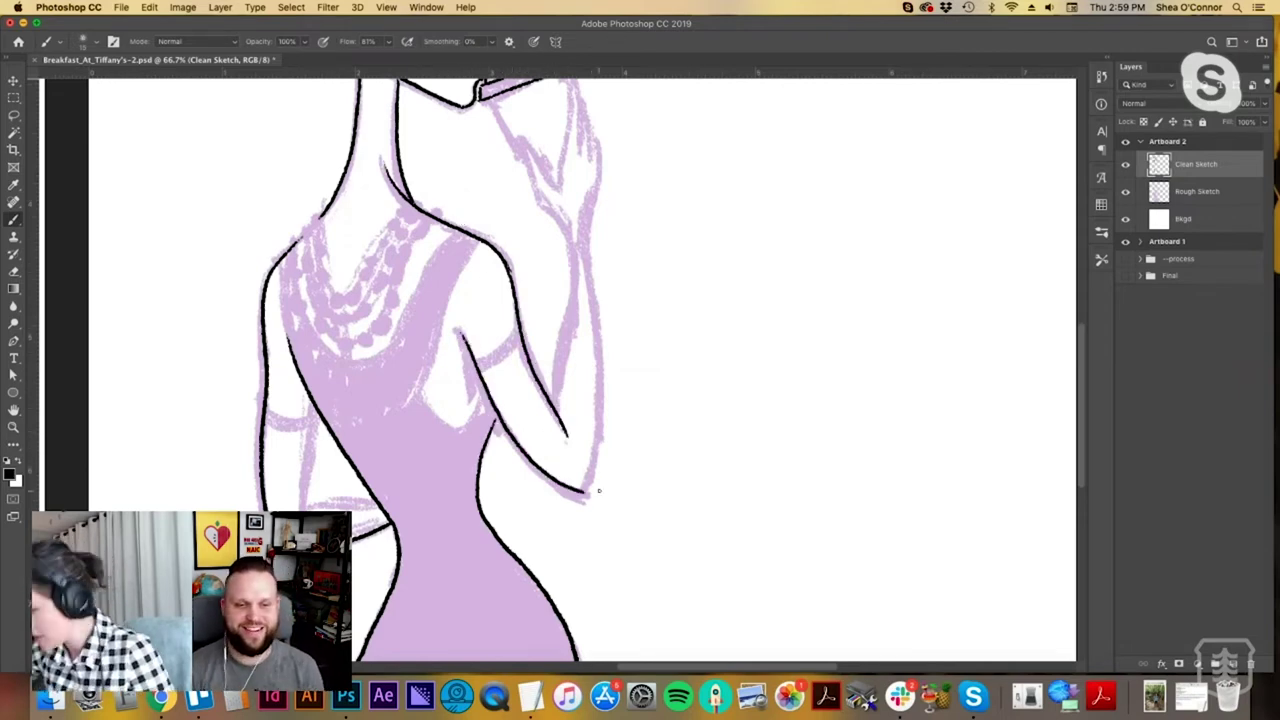
Ink the thumb of the hand holding the cup and the inner edge of the raised forearm down to the elbow crease.
key("space")
mouse_move(588, 421)
left_mouse_down()
mouse_move(537, 464)
mouse_move(535, 484)
left_mouse_up()
left_click_drag(468, 202, 518, 306)
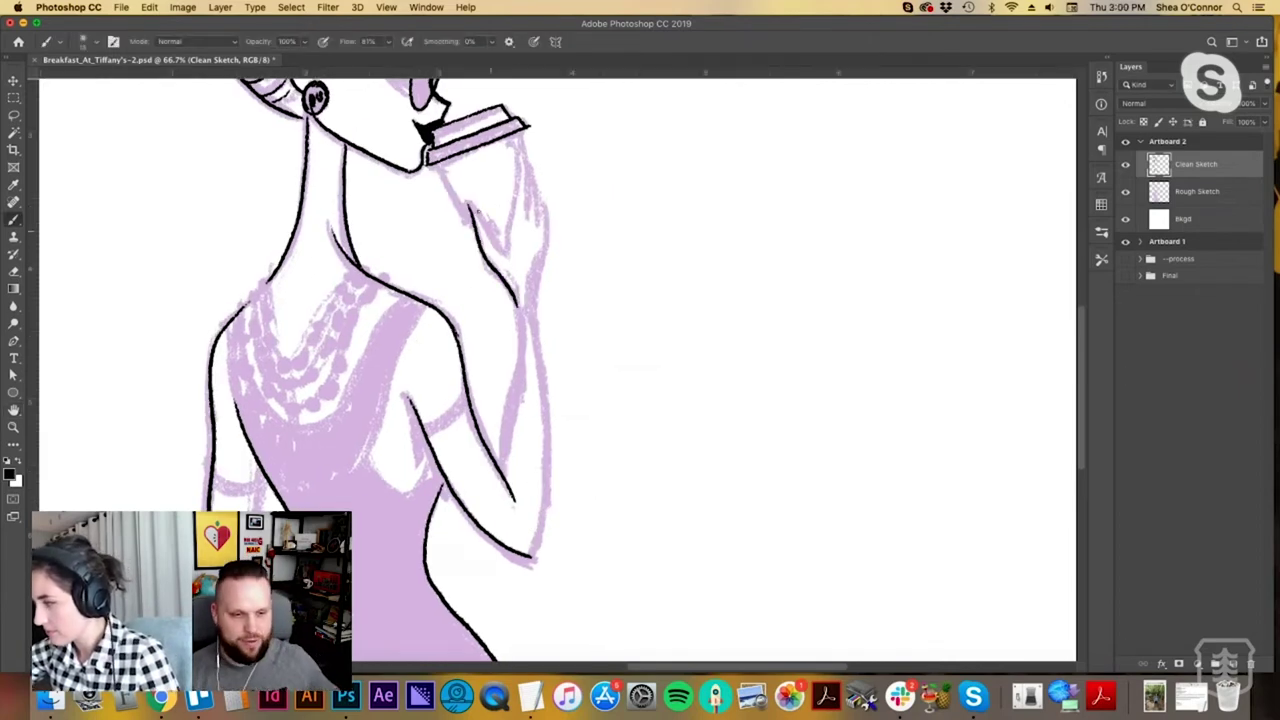
key("super+z")
left_click_drag(468, 203, 510, 262)
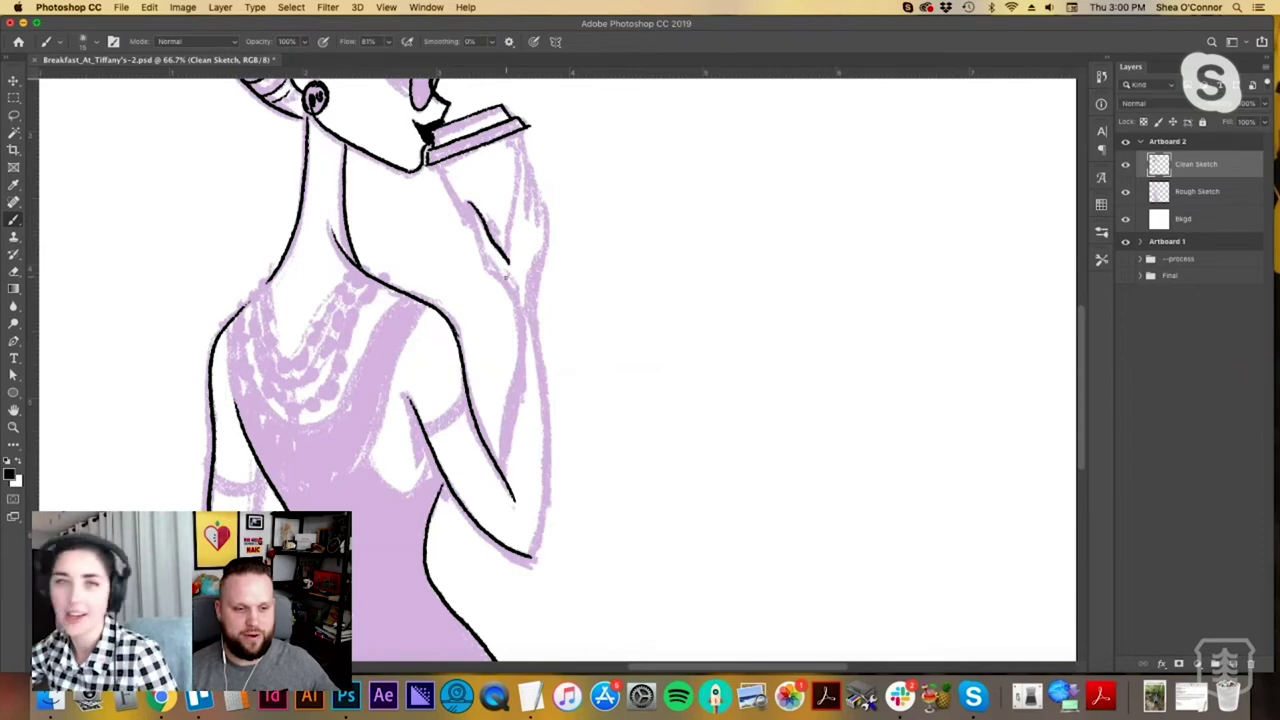
key("super+z")
left_click_drag(466, 202, 518, 306)
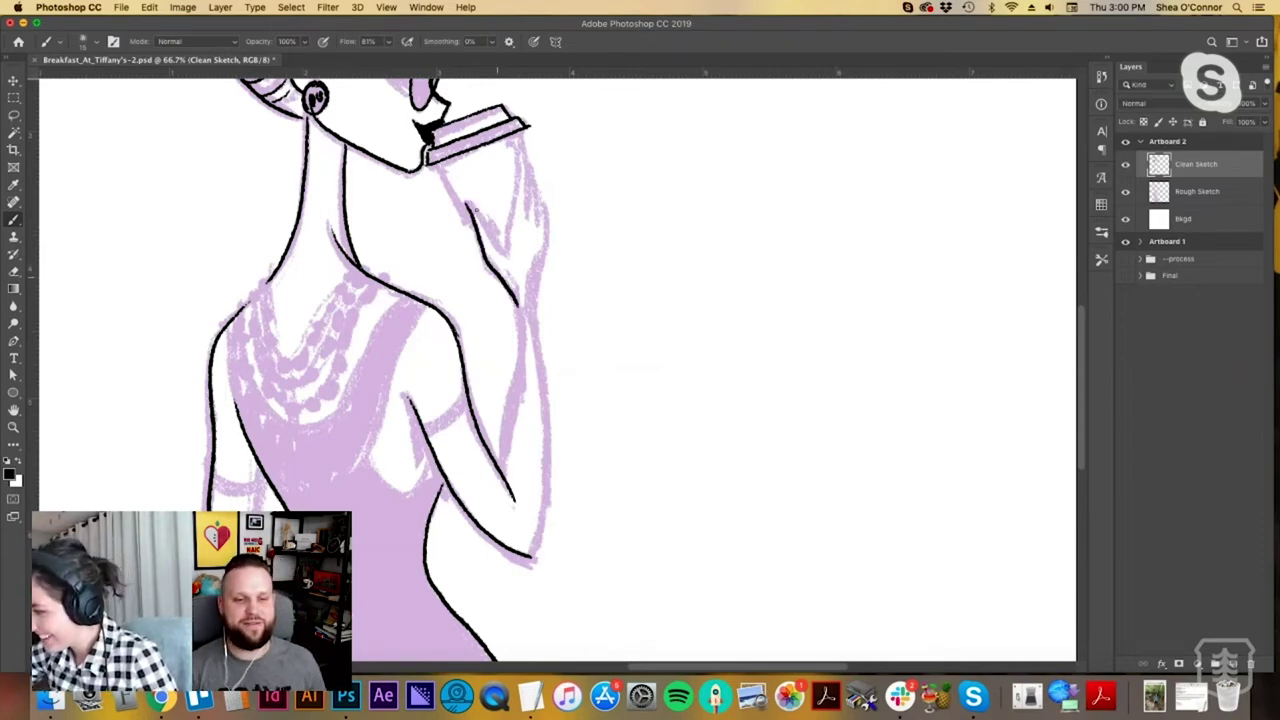
mouse_move(467, 202)
left_mouse_down()
mouse_move(506, 260)
mouse_move(518, 330)
mouse_move(504, 476)
left_mouse_up()
key("super+z")
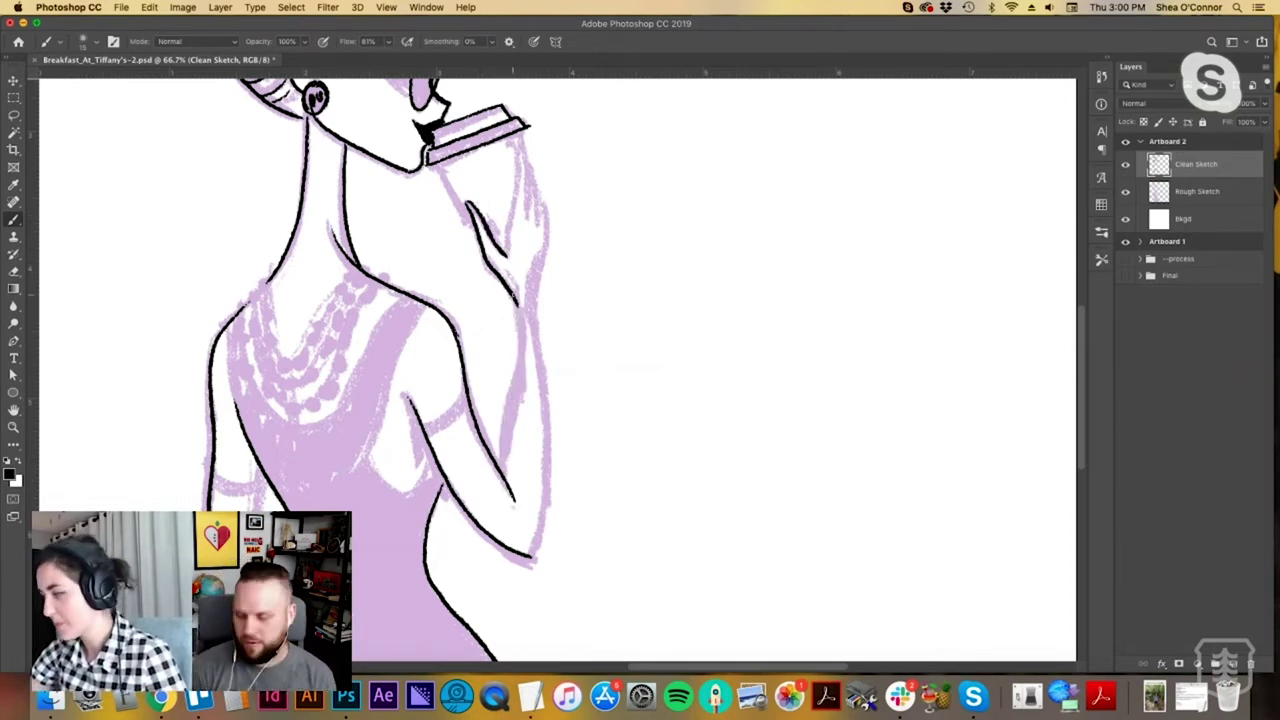
left_click_drag(520, 300, 502, 481)
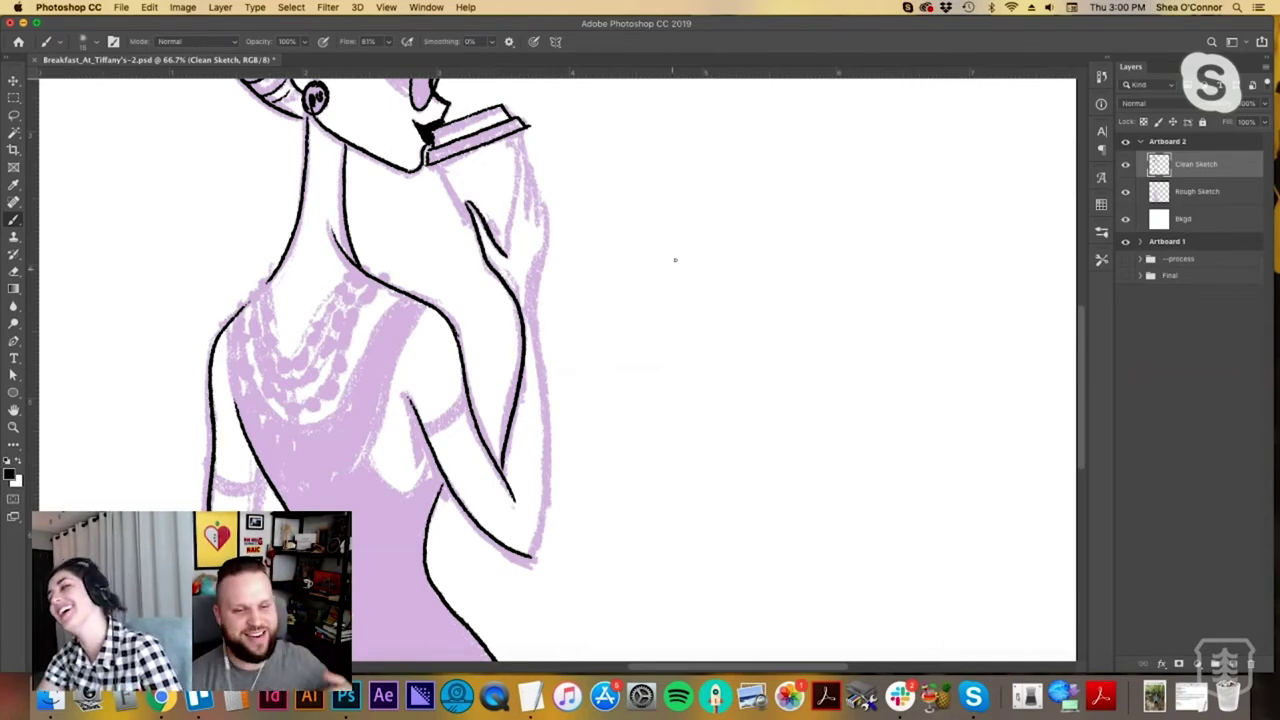
Ink the fingers wrapped around the cup and the back of the hand down to the wrist.
key("space")
left_click_drag(614, 330, 631, 368)
left_click_drag(548, 192, 533, 304)
left_click_drag(548, 190, 551, 276)
left_click_drag(553, 218, 560, 274)
key("super+z")
mouse_move(552, 213)
left_mouse_down()
mouse_move(572, 261)
mouse_move(558, 372)
left_mouse_up()
Ink the raised forearm's outer edge in one line from the wrist to the elbow tip.
key("space")
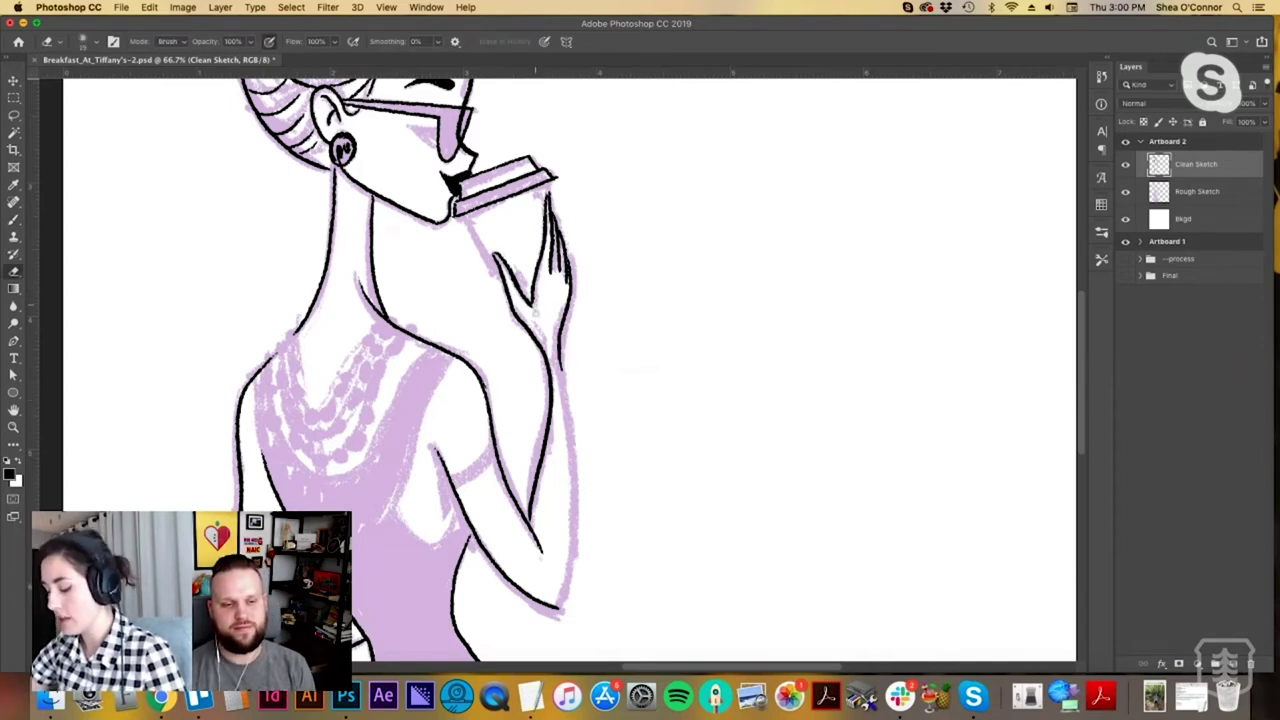
left_click_drag(578, 422, 565, 387)
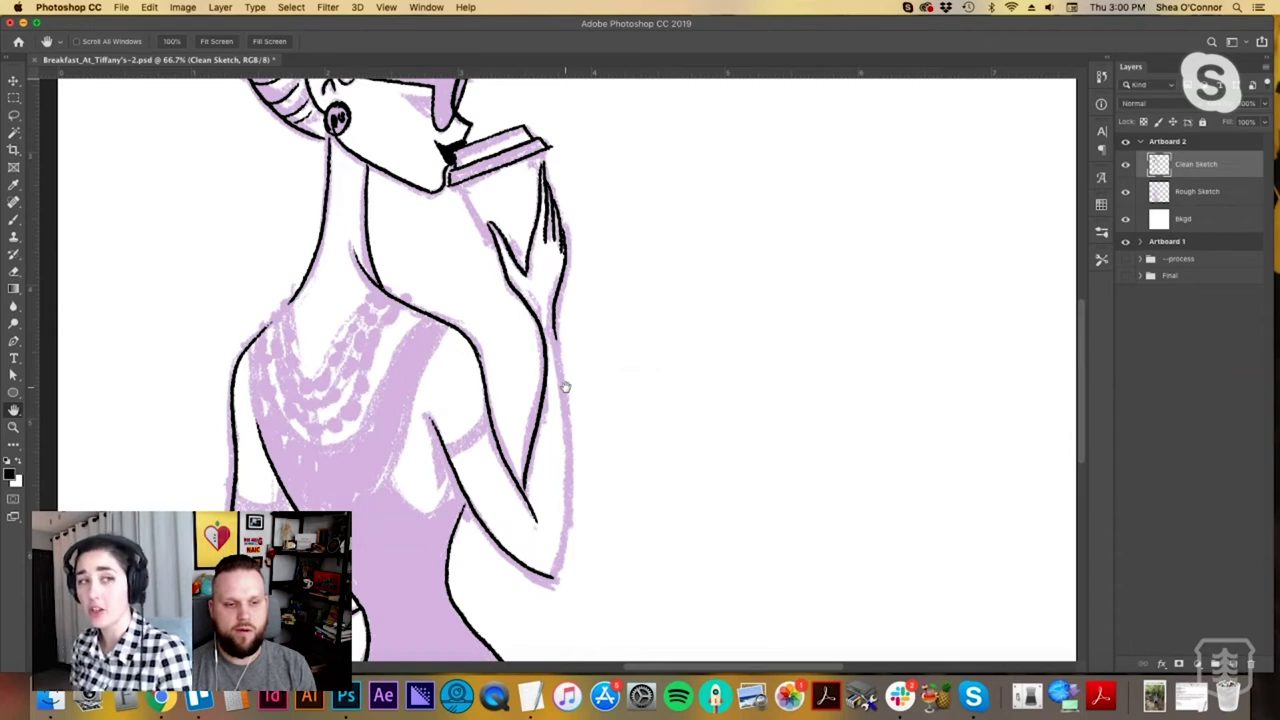
left_click_drag(602, 443, 589, 414)
mouse_move(543, 290)
left_mouse_down()
mouse_move(553, 370)
mouse_move(535, 545)
left_mouse_up()
key("super+z")
mouse_move(540, 294)
left_mouse_down()
mouse_move(558, 462)
mouse_move(538, 546)
left_mouse_up()
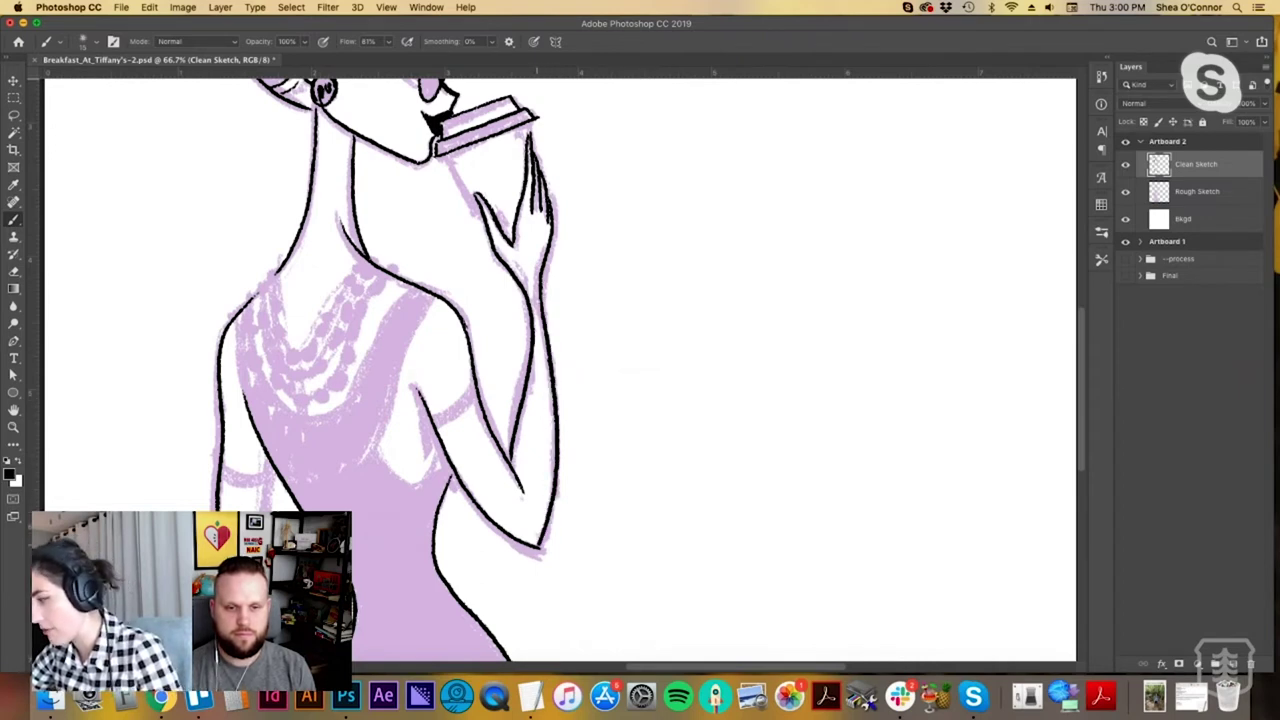
Ink the coffee cup's sides from the lid down to the thumb and fingers.
key("space")
left_click_drag(589, 434, 630, 525)
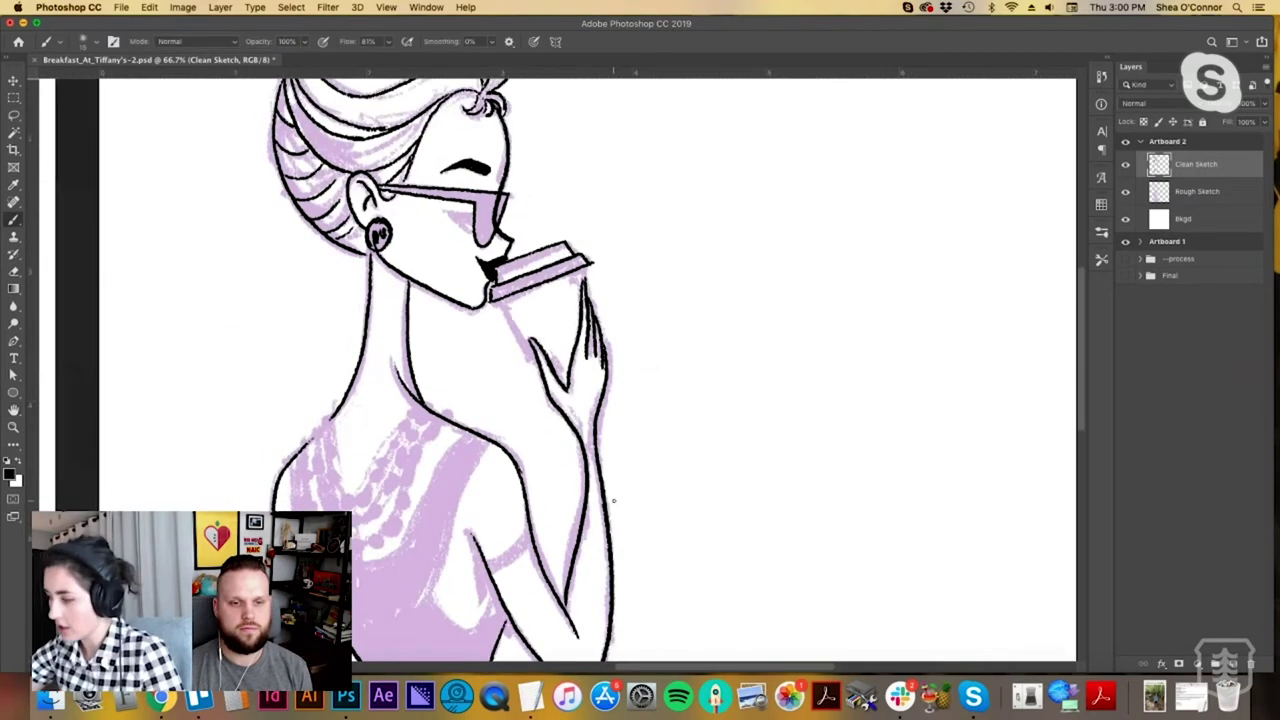
left_click_drag(500, 302, 541, 363)
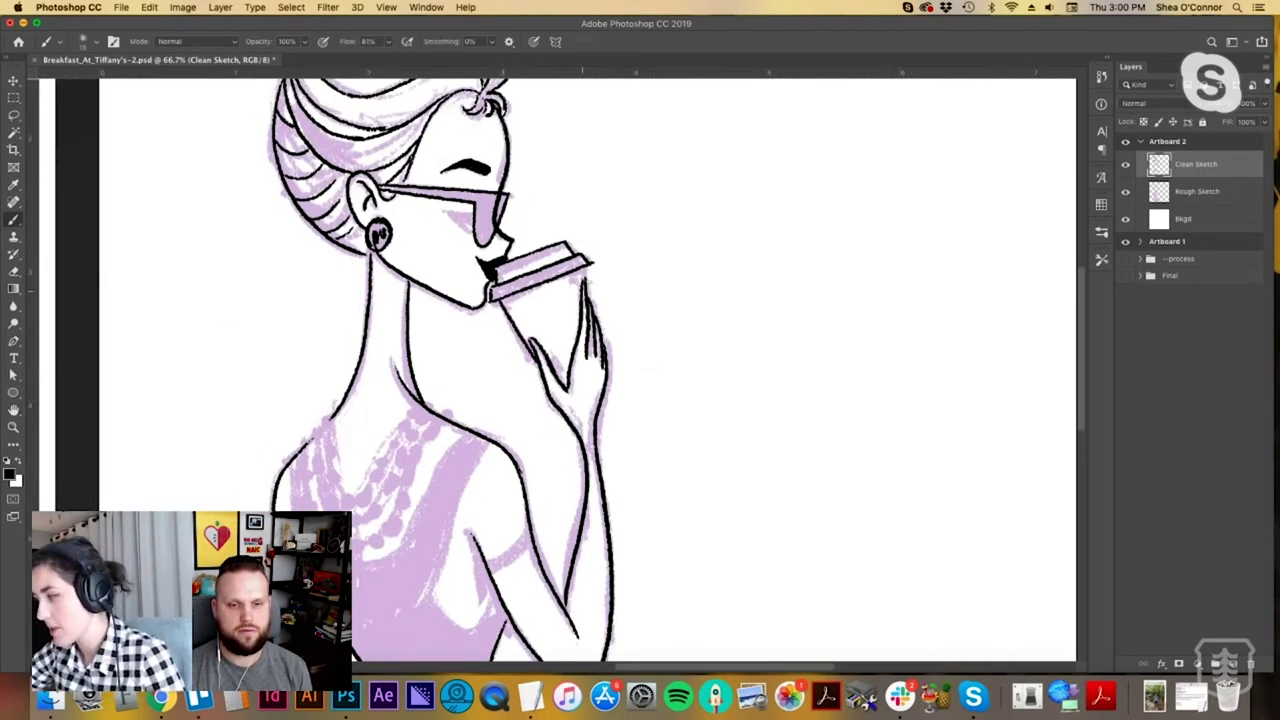
left_click_drag(579, 270, 584, 282)
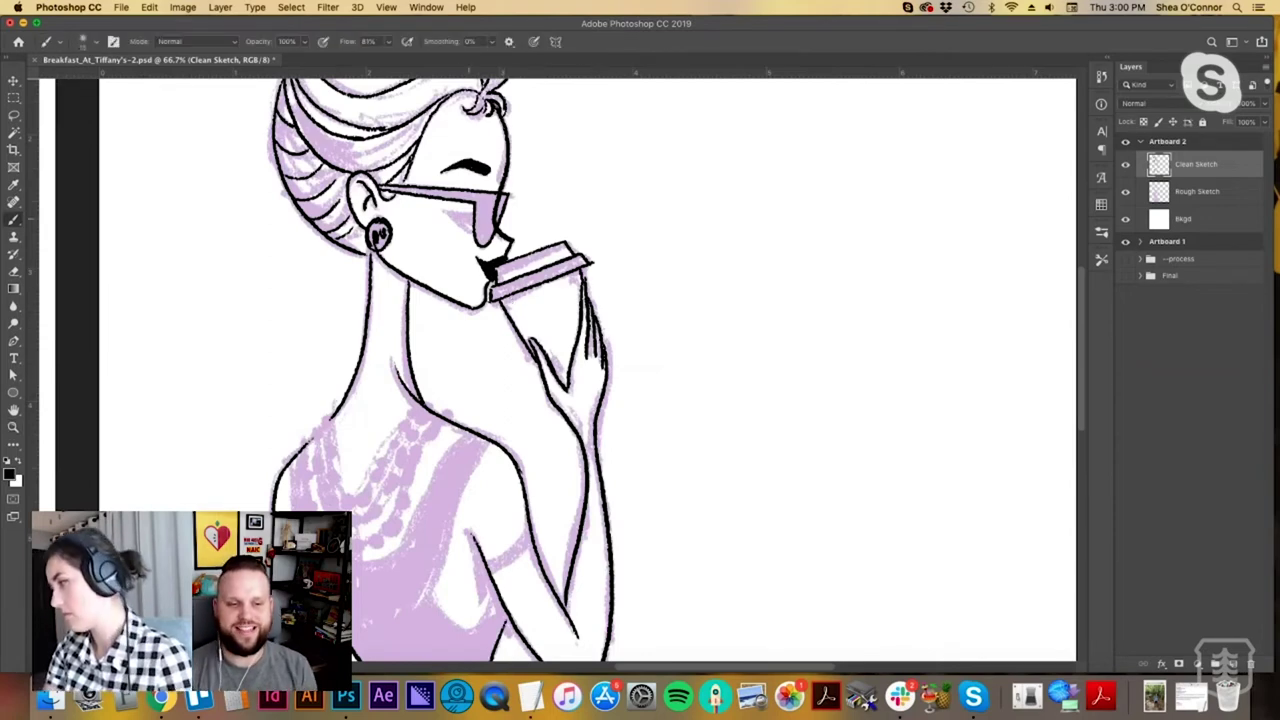
Ink the eye and lashes behind the sunglasses, and fill the sunglasses' frame and lens solid black.
mouse_move(446, 211)
left_mouse_down()
mouse_move(472, 214)
mouse_move(463, 230)
mouse_move(460, 213)
mouse_move(474, 223)
left_mouse_up()
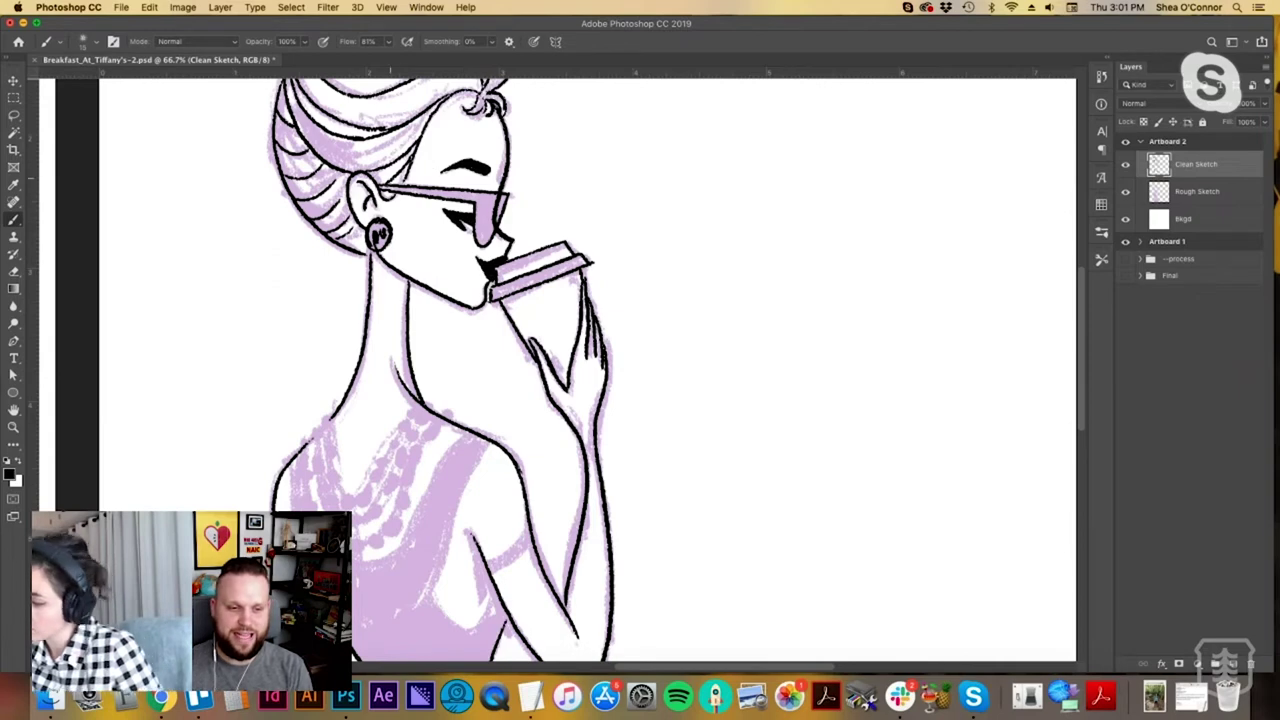
mouse_move(382, 186)
left_mouse_down()
mouse_move(468, 192)
mouse_move(418, 192)
mouse_move(471, 198)
mouse_move(448, 210)
mouse_move(466, 197)
mouse_move(479, 230)
mouse_move(503, 200)
mouse_move(480, 200)
mouse_move(488, 230)
left_mouse_up()
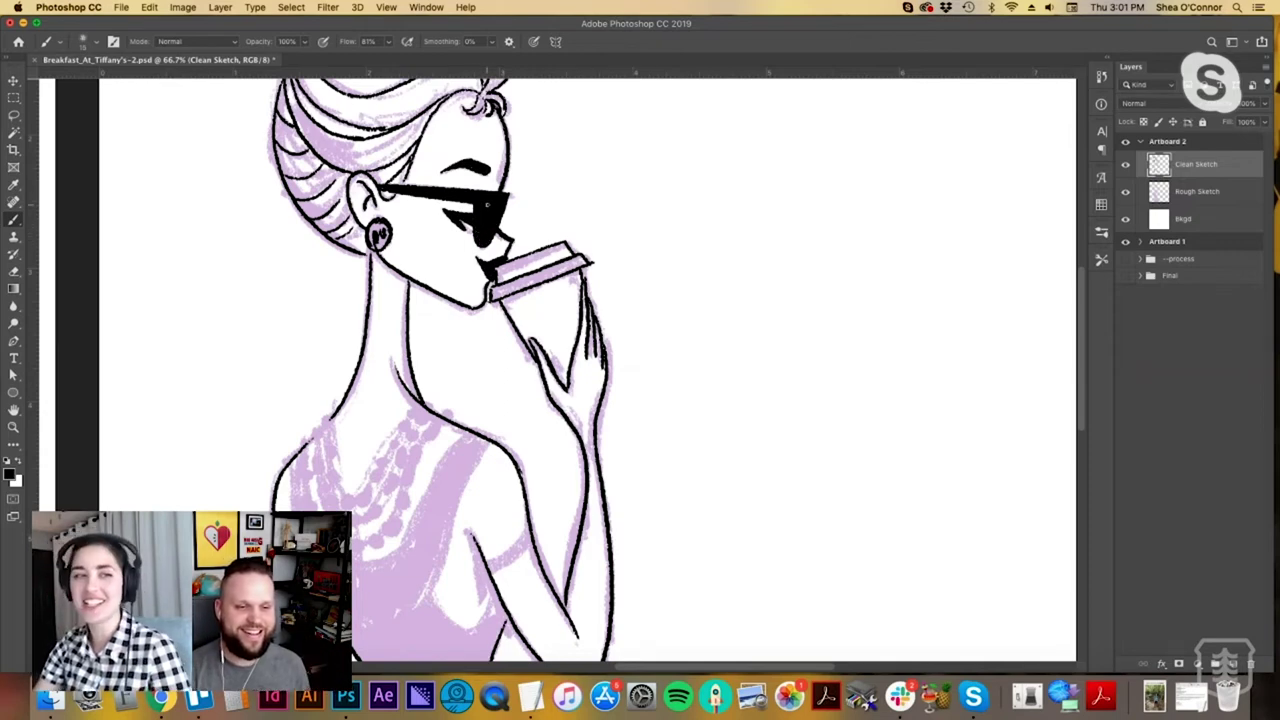
Ink both edges of the dress strap beside the raised arm and the scooped back neckline up to the opposite shoulder.
key("space")
left_click_drag(590, 474, 628, 330)
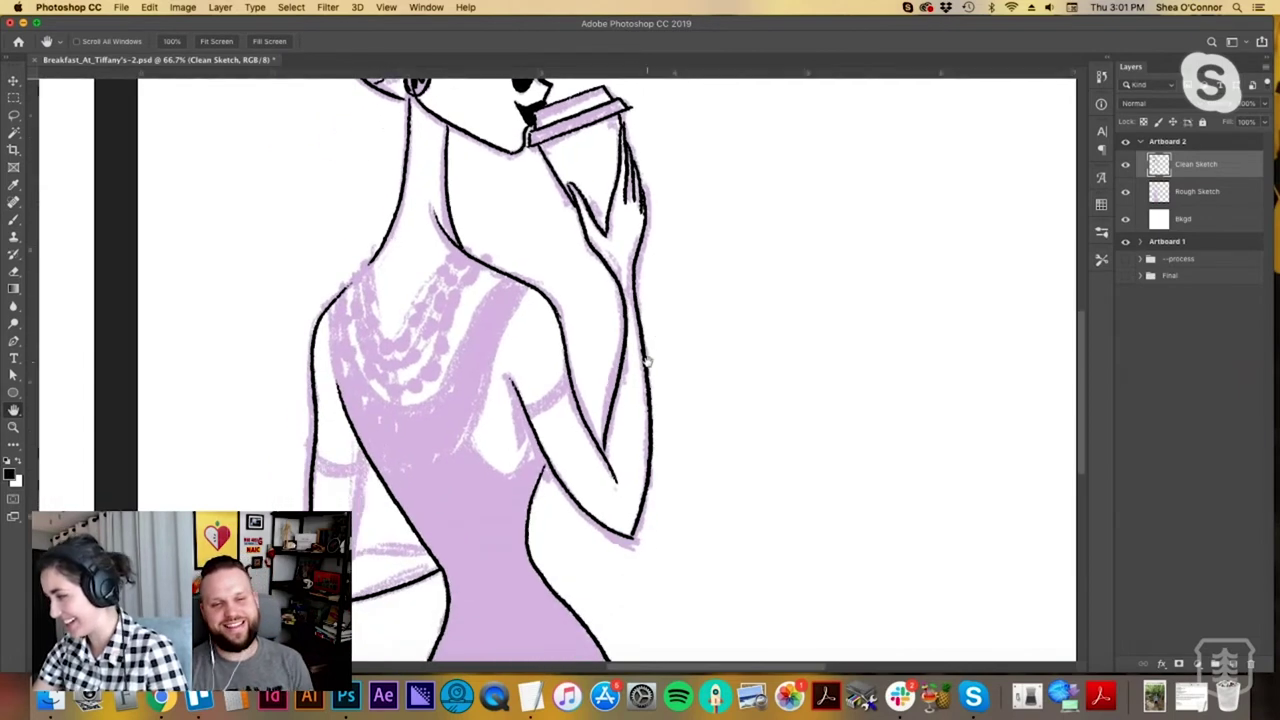
mouse_move(528, 288)
left_mouse_down()
mouse_move(472, 433)
mouse_move(436, 472)
left_mouse_up()
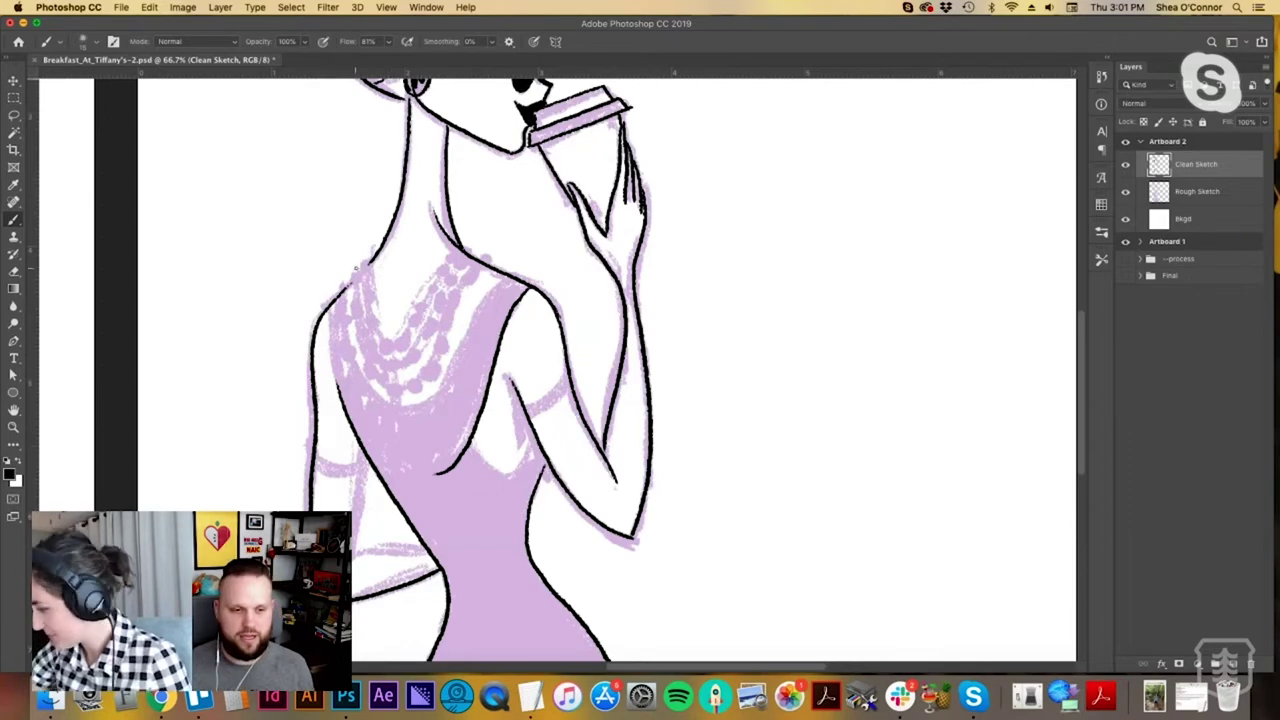
left_click_drag(510, 280, 414, 410)
left_click_drag(344, 290, 358, 368)
key("super+z")
mouse_move(336, 298)
left_mouse_down()
mouse_move(346, 372)
mouse_move(408, 413)
left_mouse_up()
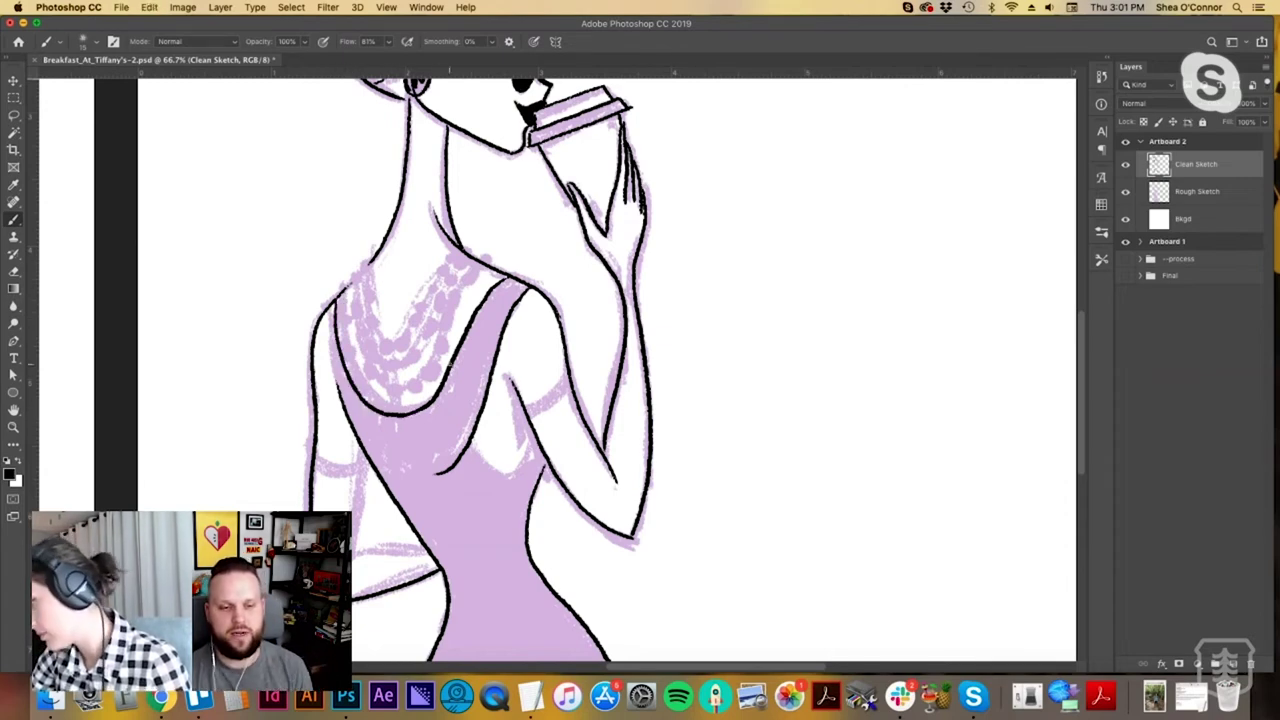
Ink the narrow strap's outer edge from the lowered arm's shoulder down to the dress side.
left_click_drag(332, 302, 342, 400)
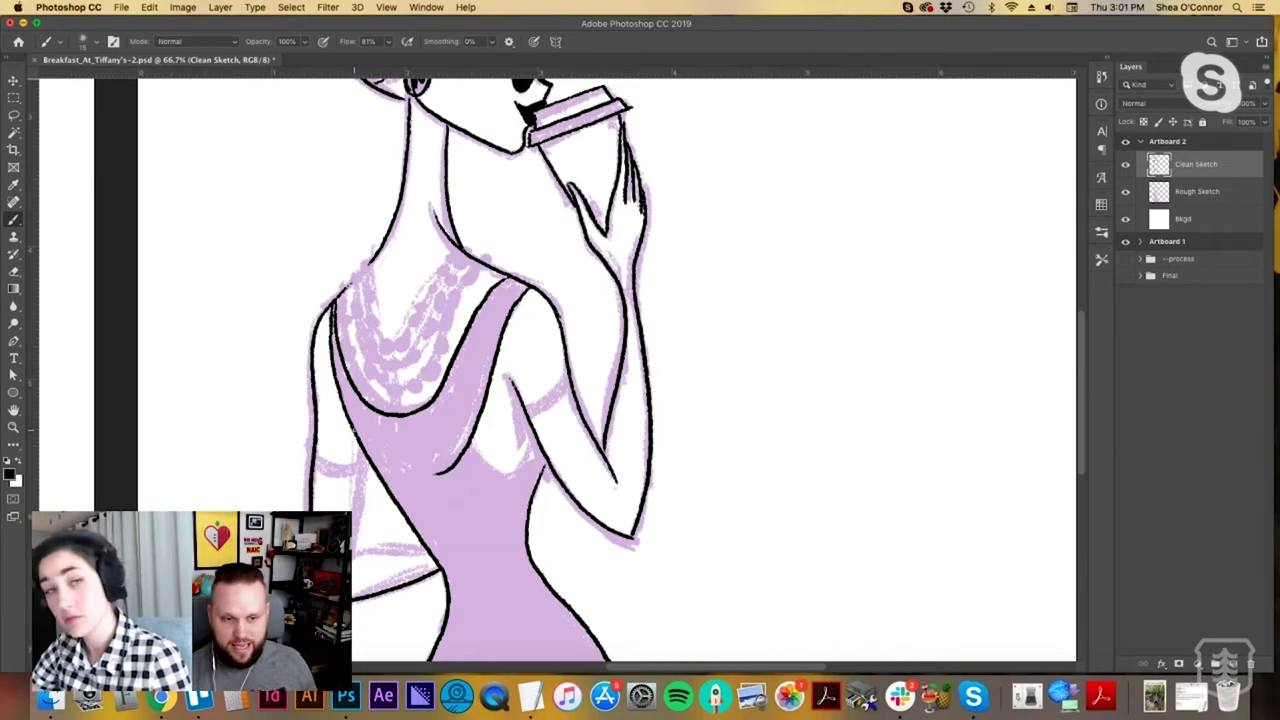
key("super+z")
left_click_drag(333, 302, 342, 396)
Ink the dress's armhole curve, the lowered forearm's inner edge, and the glove cuffs across both upper arms.
mouse_move(470, 440)
left_mouse_down()
mouse_move(523, 459)
mouse_move(571, 386)
left_mouse_up()
mouse_move(313, 452)
left_mouse_down()
mouse_move(330, 468)
mouse_move(370, 464)
mouse_move(355, 561)
left_mouse_up()
key("super+z")
key("super+z")
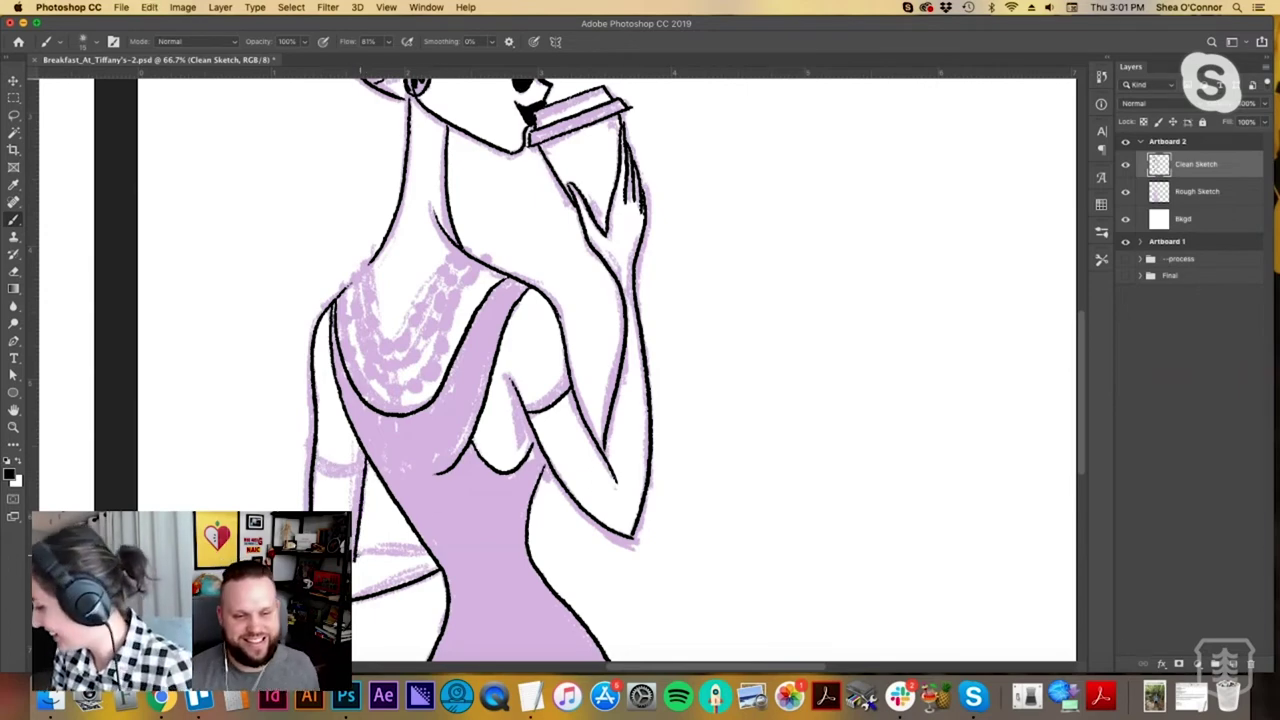
left_click_drag(356, 552, 428, 550)
key("super+z")
left_click_drag(311, 465, 364, 471)
Ink the short shoulder line joining the base of the neck to the lowered arm's shoulder.
key("z")
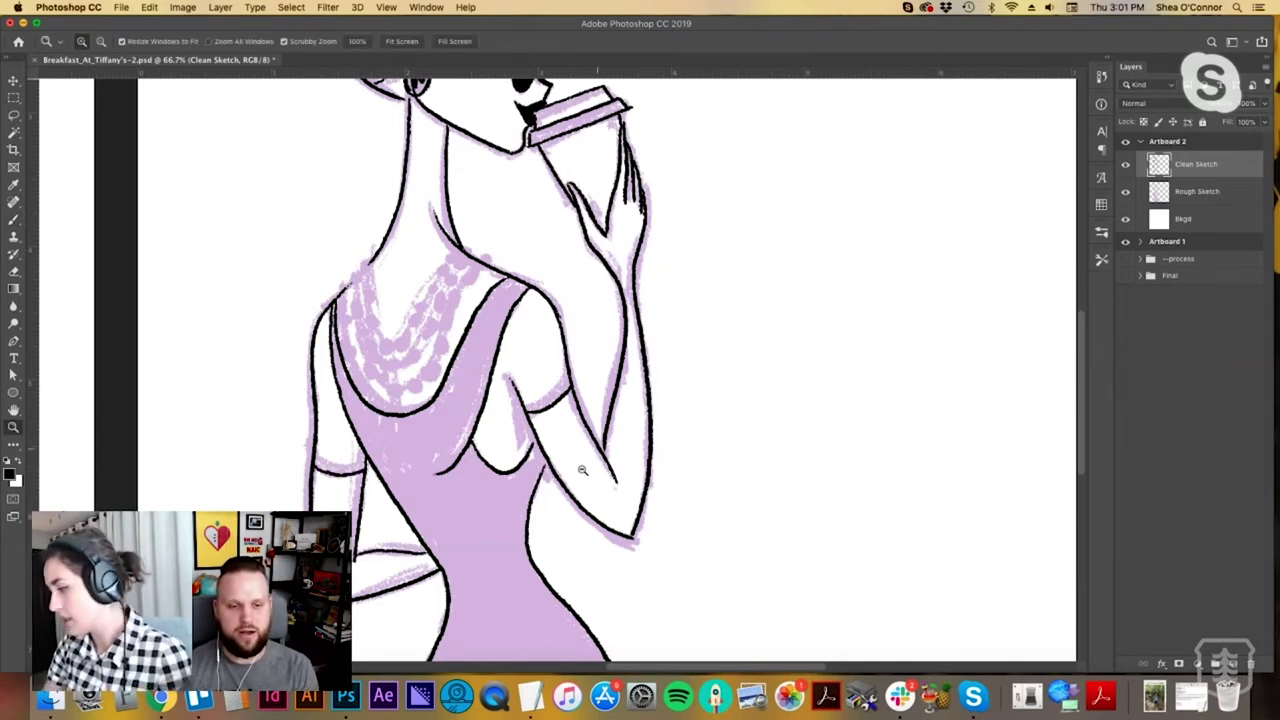
left_click(582, 470, "alt")
left_click(586, 459, "alt")
key("h")
left_click_drag(614, 531, 672, 484)
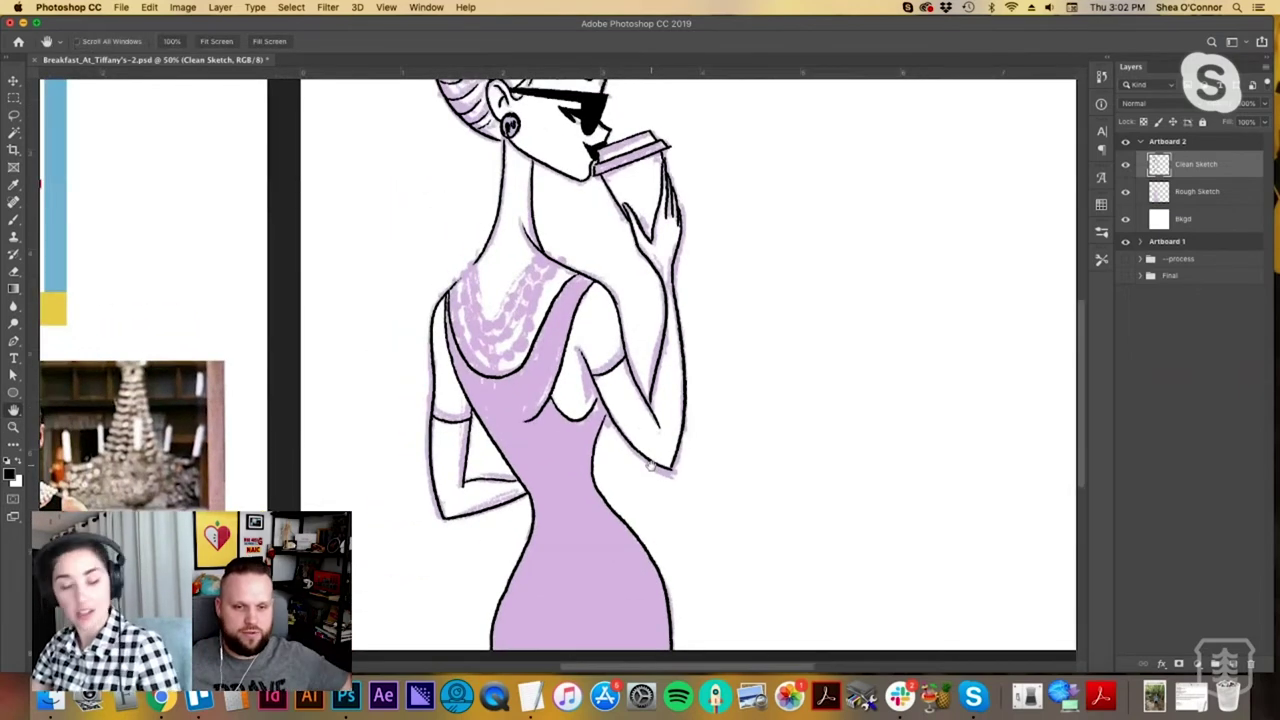
key("b")
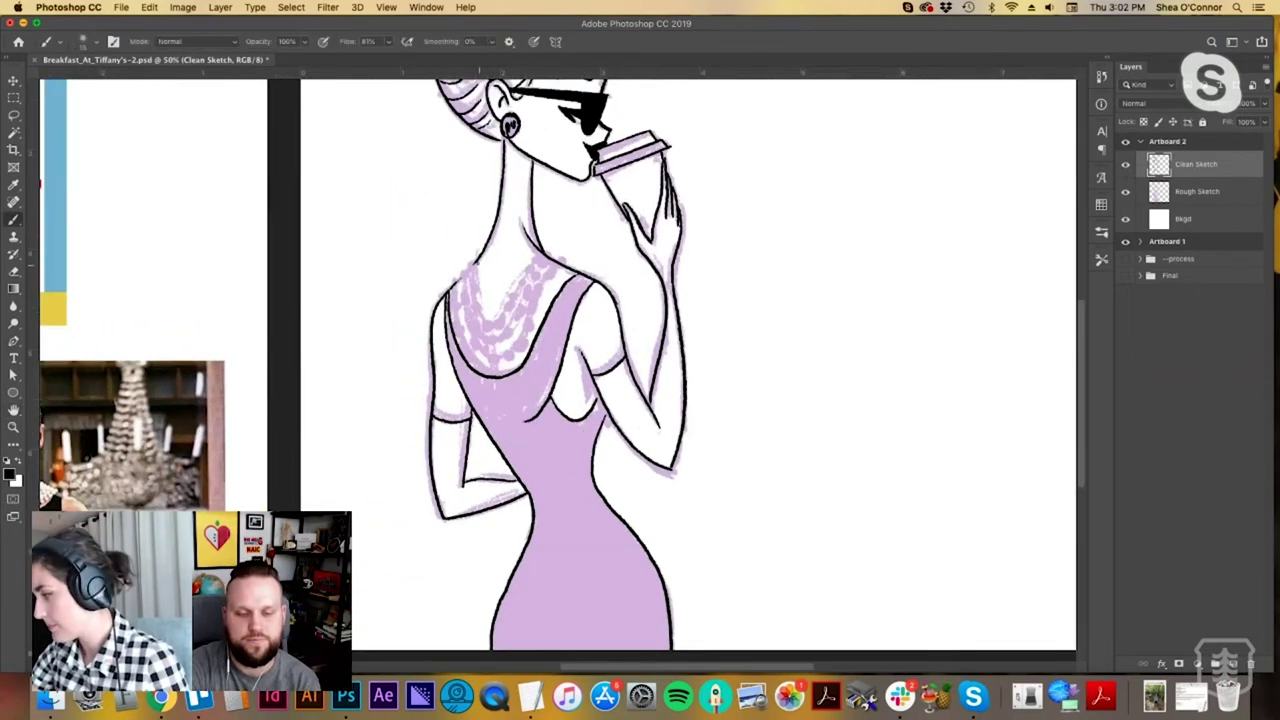
left_click_drag(451, 291, 473, 266)
key("super+z")
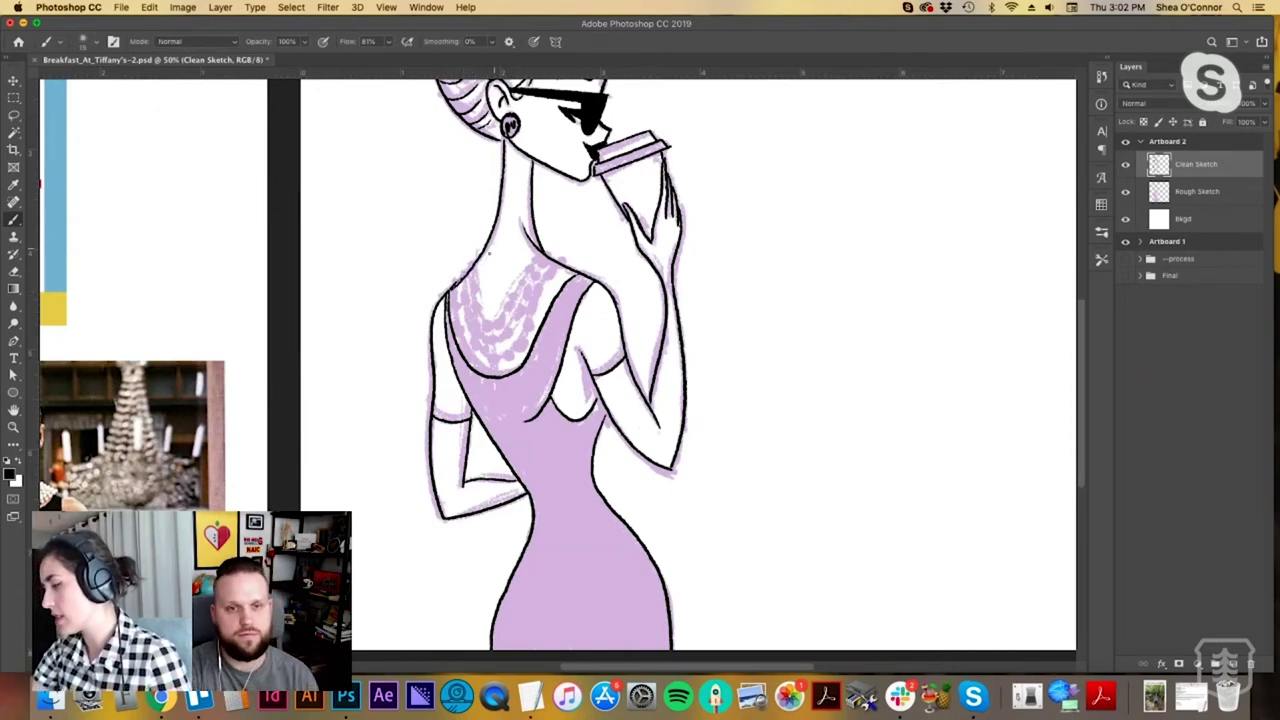
Ink the necklace's inner strands as nested curves draped across the upper back, following the purple sketch.
key("e")
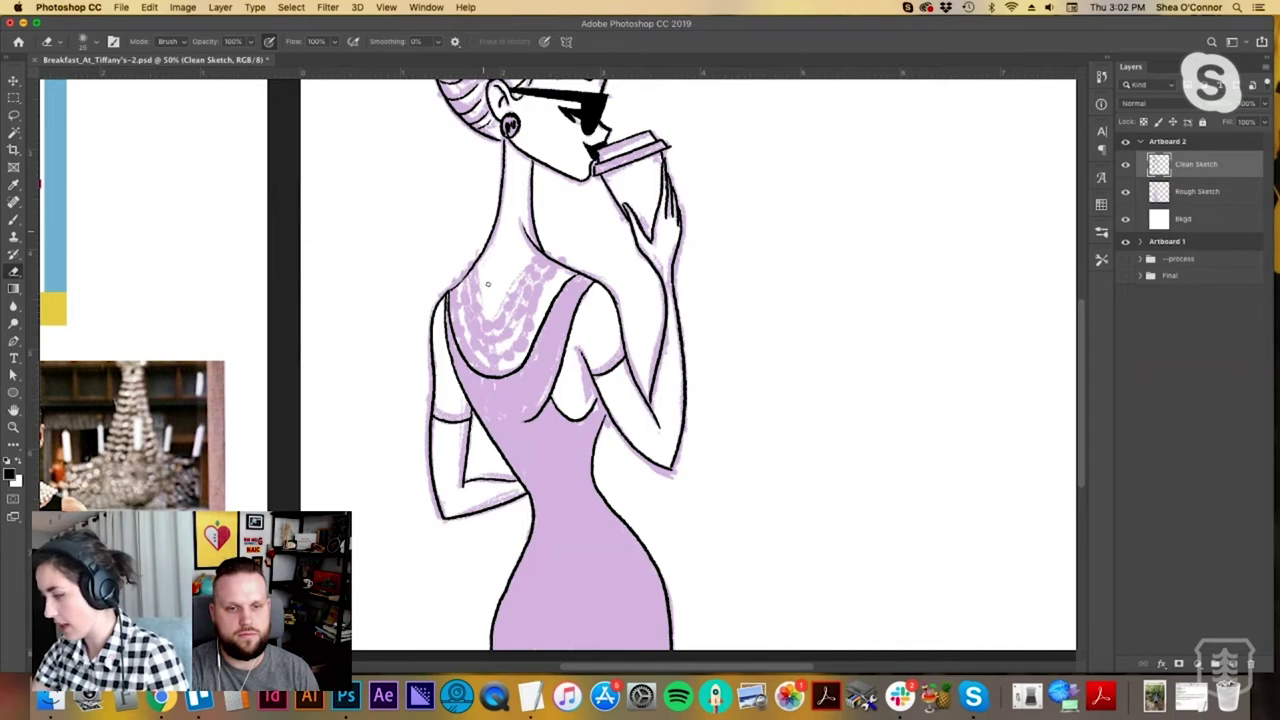
key("z")
left_click(490, 300)
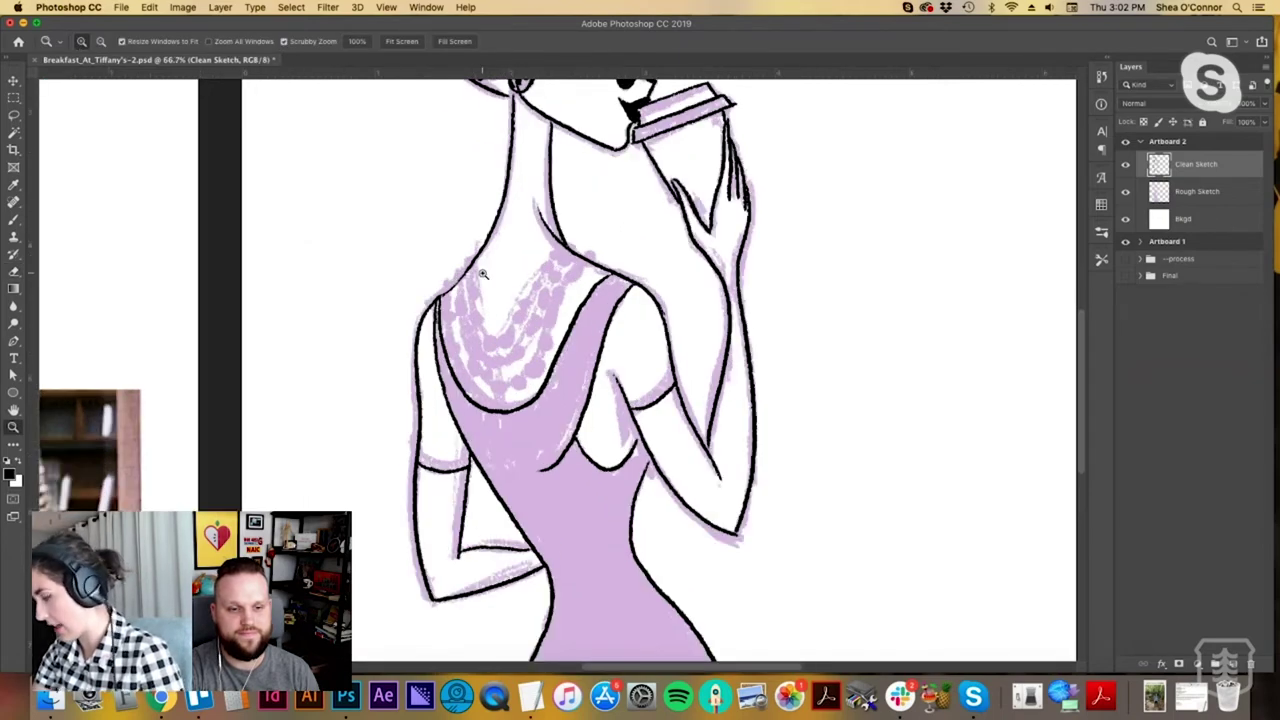
key("r")
mouse_move(562, 483)
left_mouse_down()
mouse_move(635, 457)
mouse_move(660, 418)
left_mouse_up()
key("b")
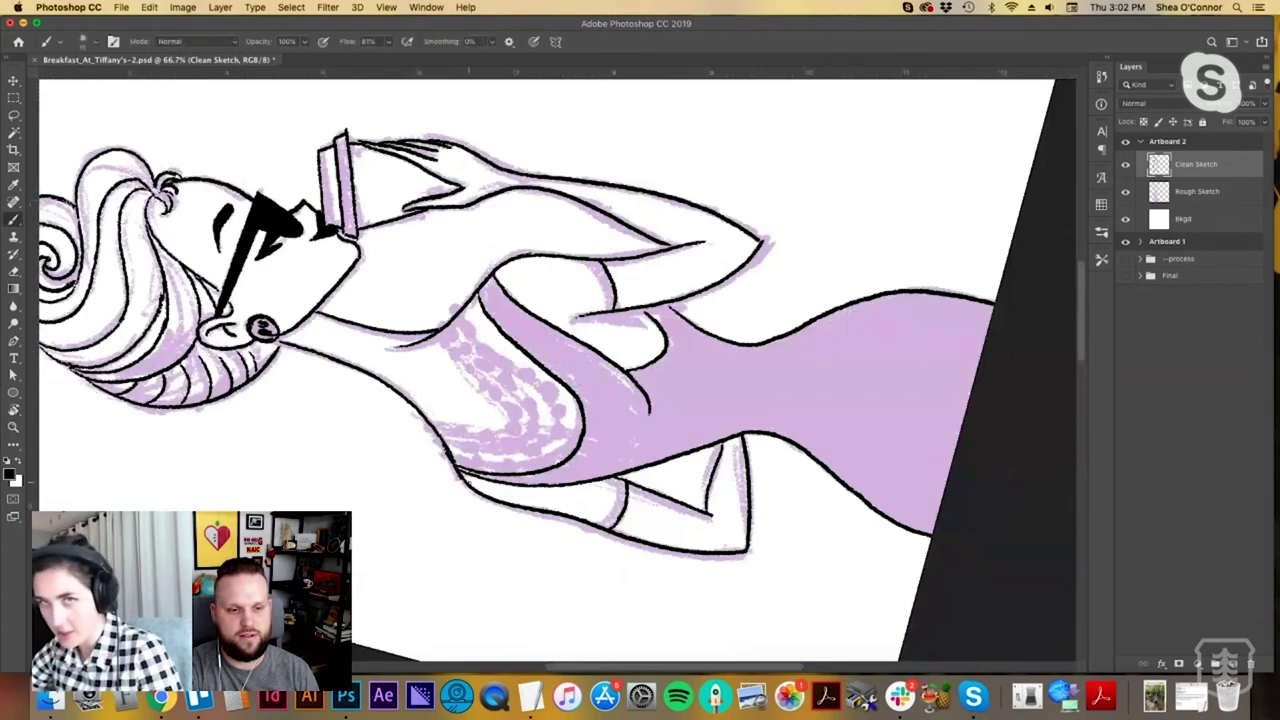
key("r")
mouse_move(687, 352)
left_mouse_down()
mouse_move(734, 423)
mouse_move(737, 466)
mouse_move(680, 591)
left_mouse_up()
key("b")
mouse_move(467, 265)
left_mouse_down()
mouse_move(488, 340)
mouse_move(568, 250)
left_mouse_up()
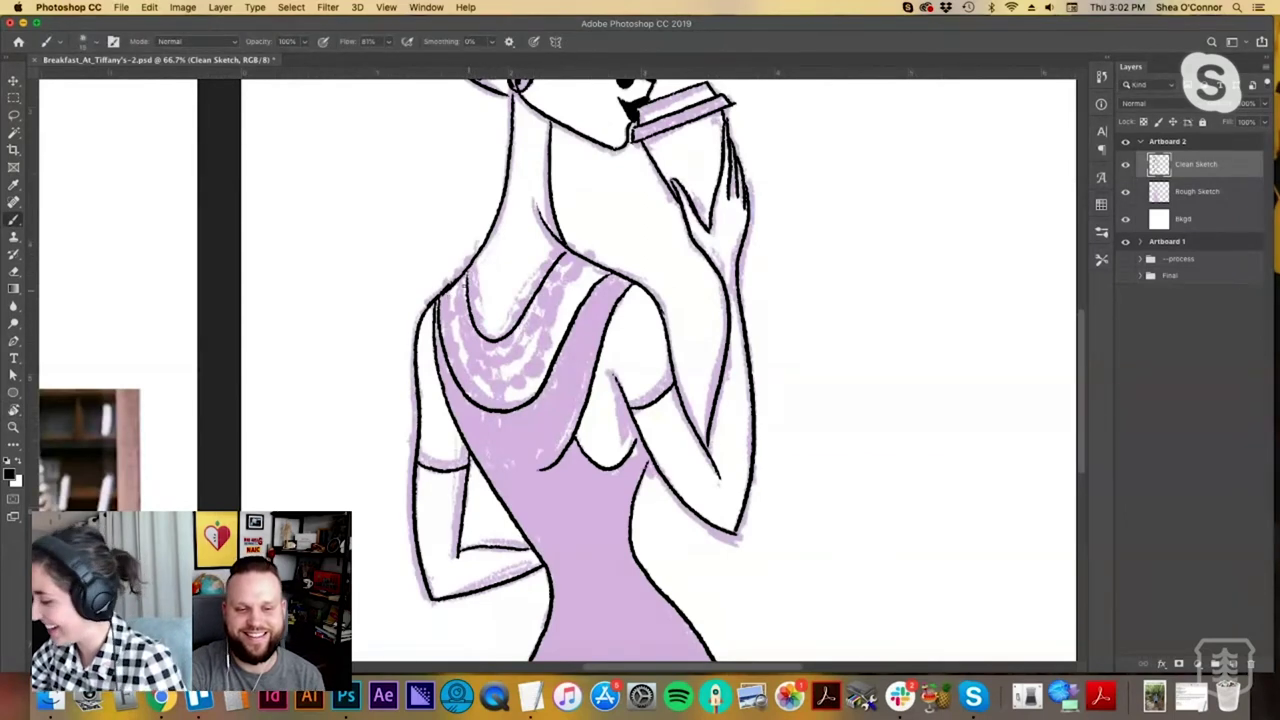
mouse_move(458, 276)
left_mouse_down()
mouse_move(478, 356)
mouse_move(504, 366)
mouse_move(580, 255)
left_mouse_up()
mouse_move(455, 296)
left_mouse_down()
mouse_move(449, 342)
mouse_move(480, 388)
mouse_move(507, 388)
mouse_move(588, 262)
left_mouse_up()
key("super+z")
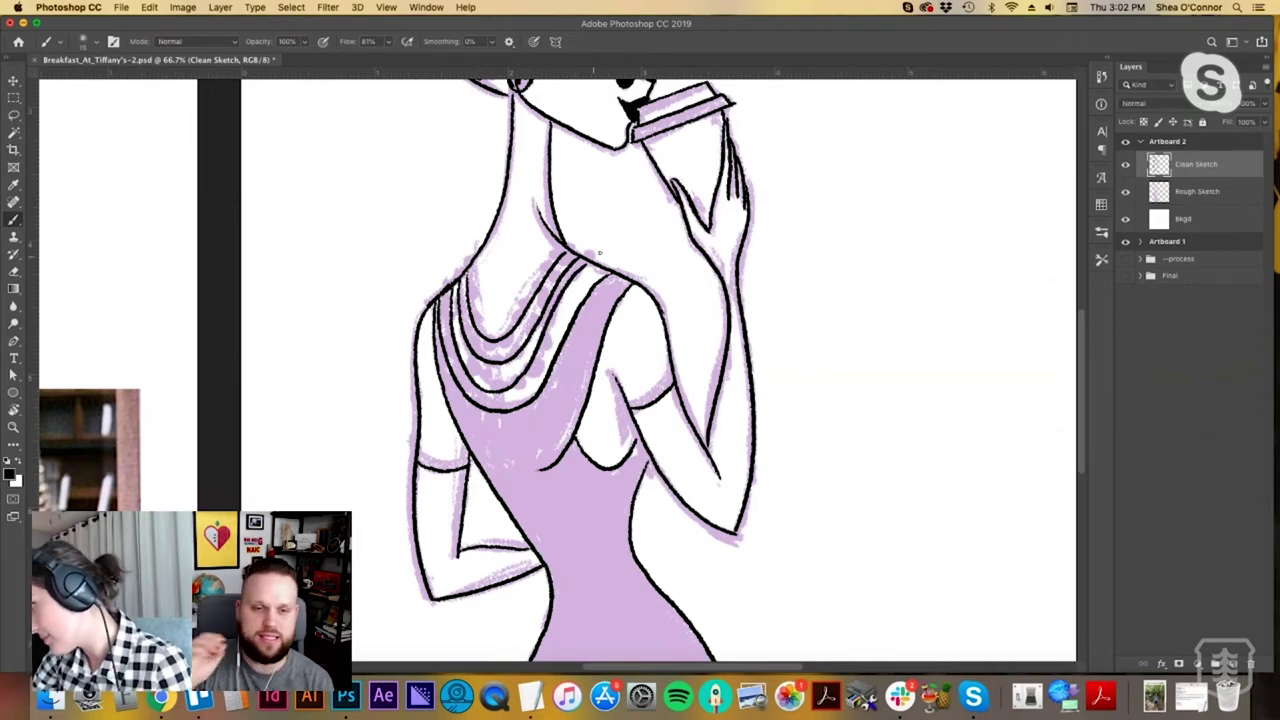
Redraw the third necklace strand, ink the outermost strand along the dress neckline, and save the file.
key("super+z")
mouse_move(480, 392)
left_mouse_down()
mouse_move(542, 350)
mouse_move(590, 262)
left_mouse_up()
mouse_move(447, 290)
left_mouse_down()
mouse_move(452, 366)
mouse_move(496, 424)
left_mouse_up()
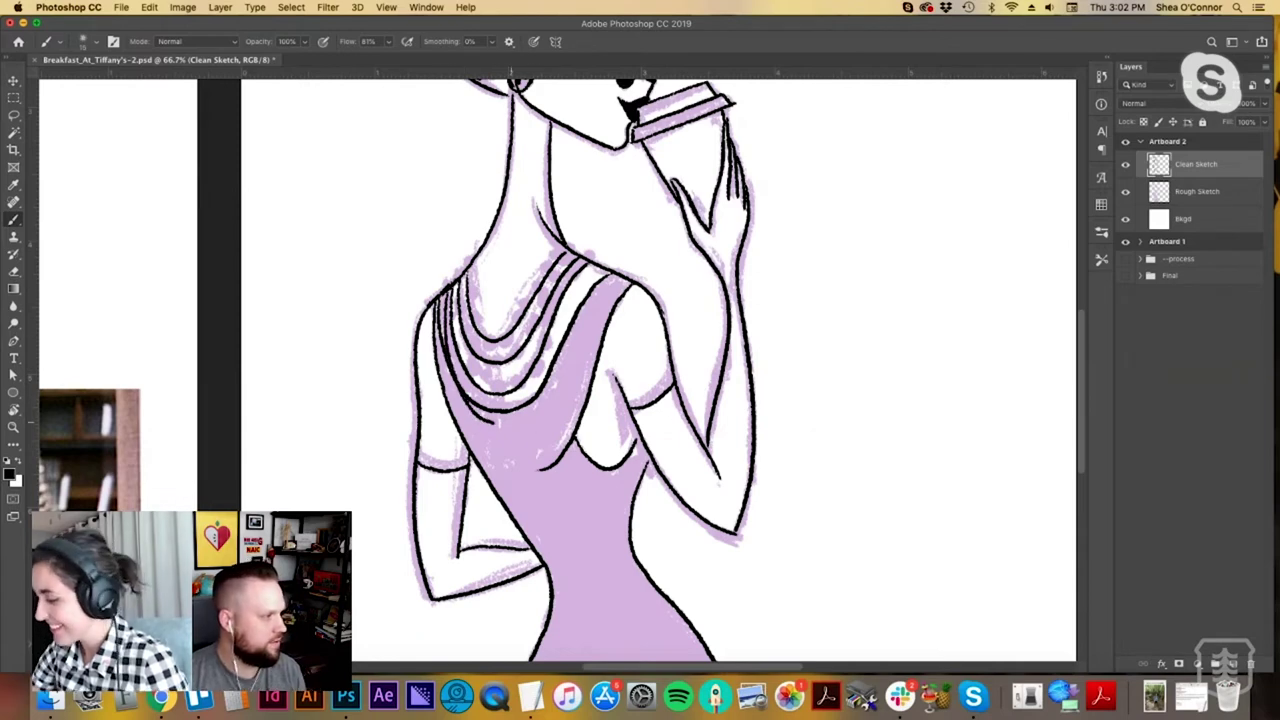
key("super+z")
mouse_move(445, 290)
left_mouse_down()
mouse_move(446, 362)
mouse_move(502, 426)
mouse_move(532, 404)
mouse_move(608, 258)
left_mouse_up()
key("super+s")
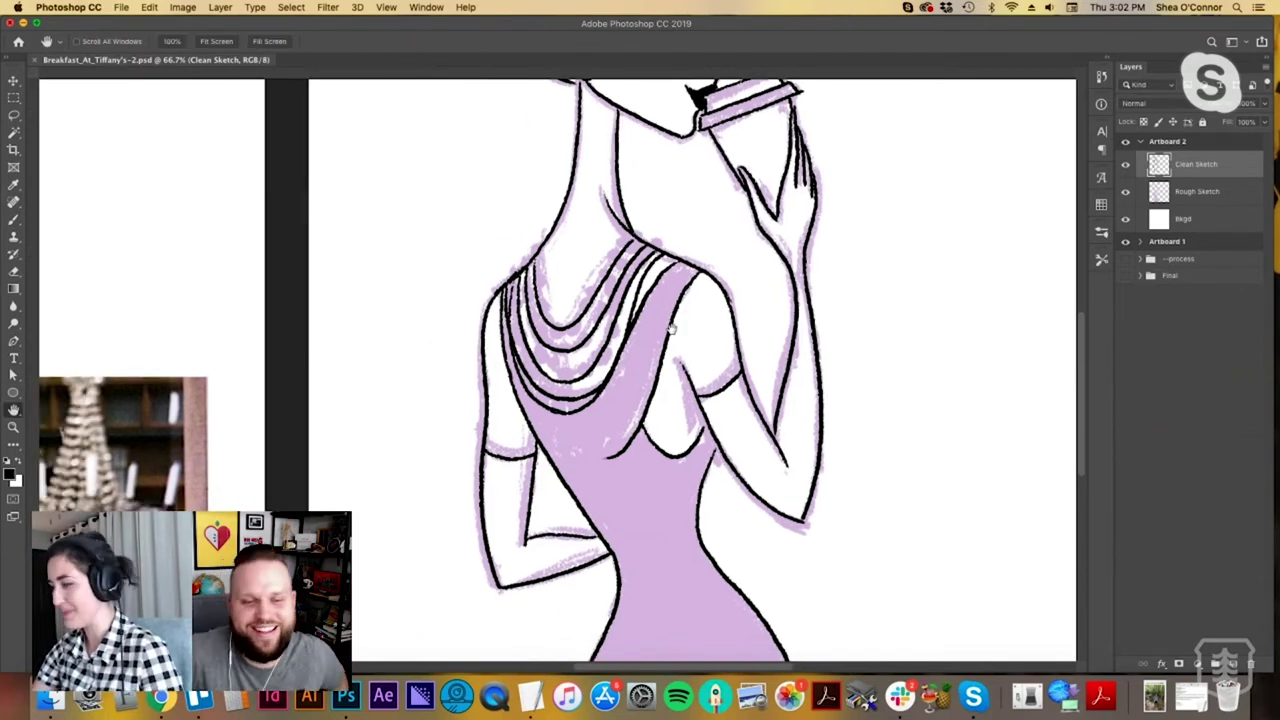
Hide the Rough Sketch layer so only the black line art shows on Artboard 2.
left_click_drag(672, 328, 656, 352)
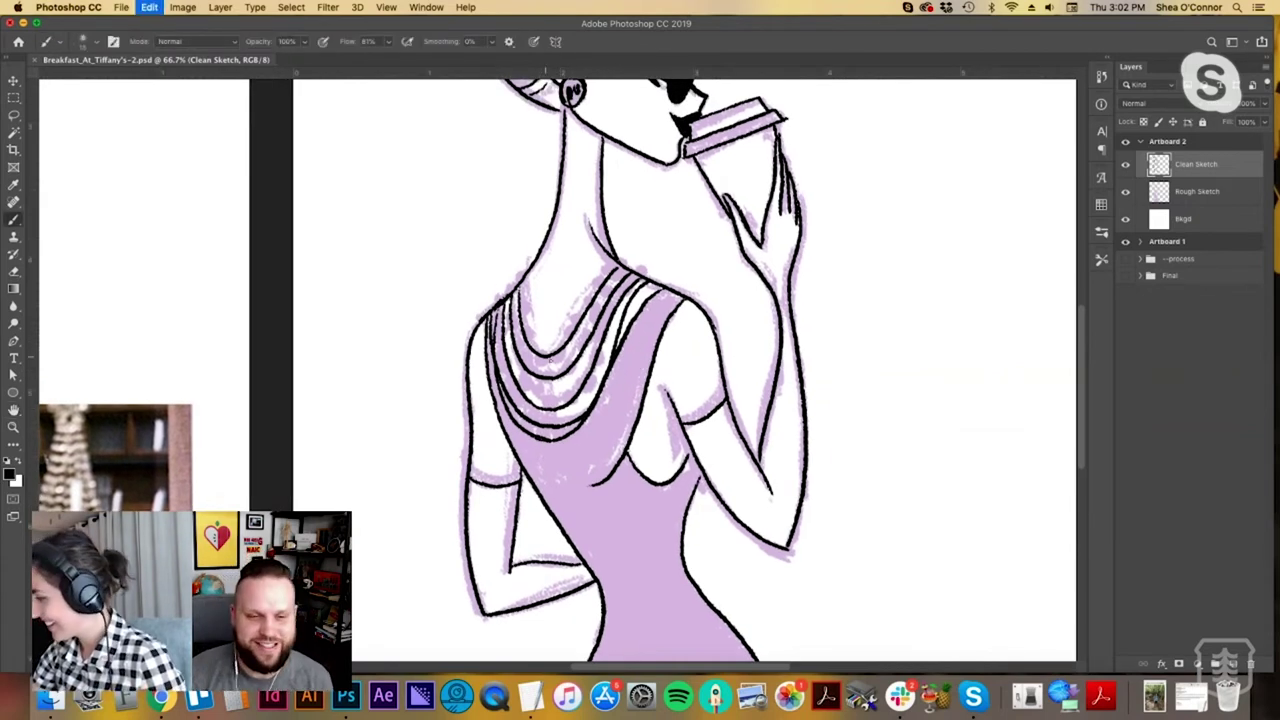
key("z")
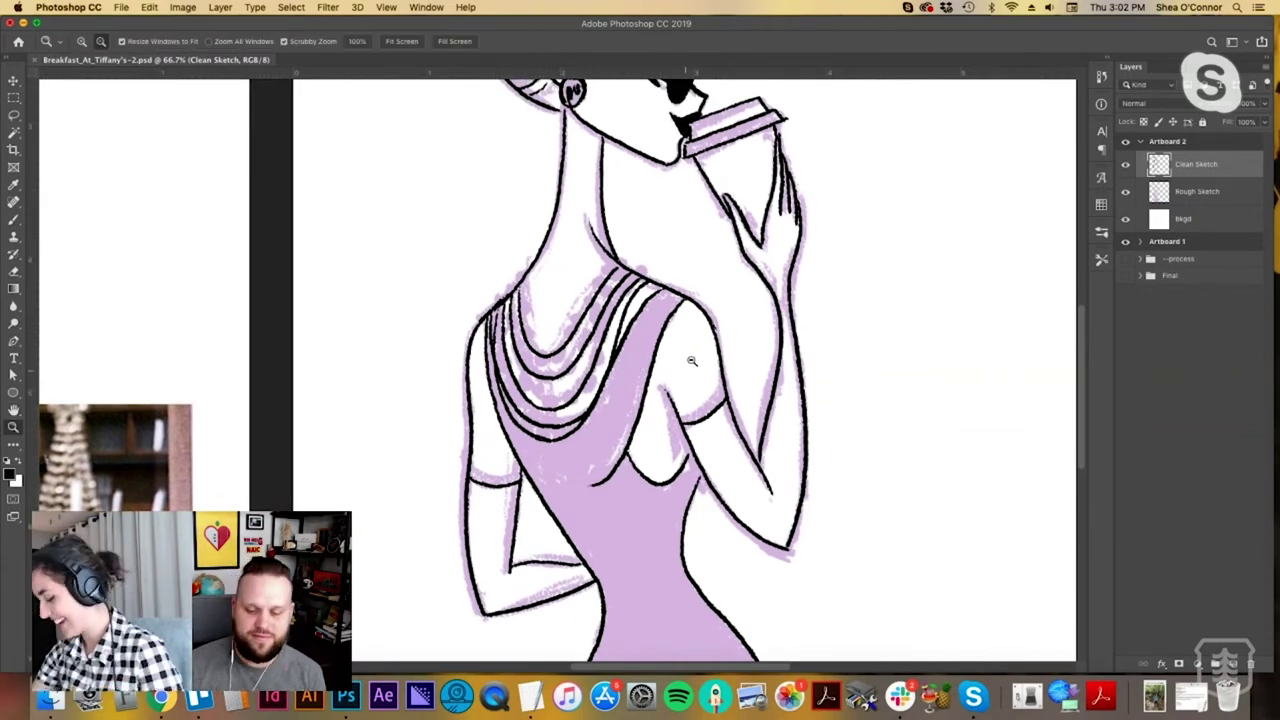
left_click(692, 360, "alt")
left_click_drag(736, 369, 630, 389)
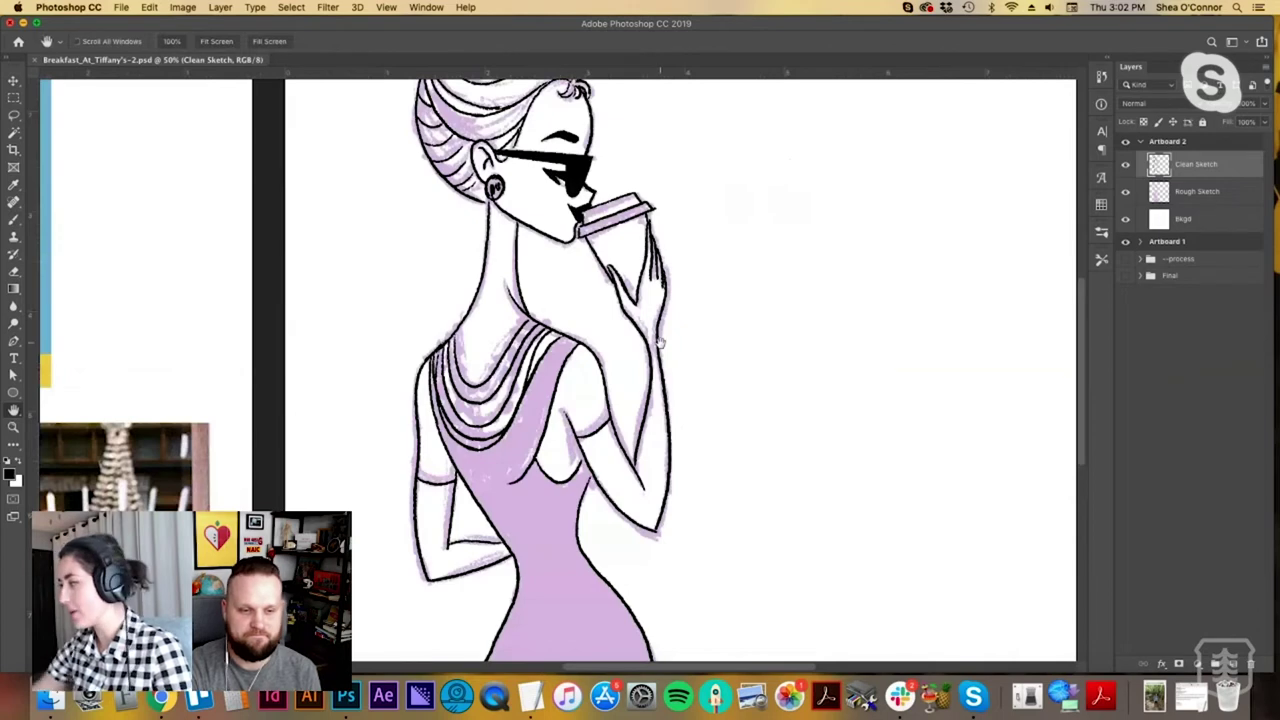
left_click(1125, 191)
key("super+minus")
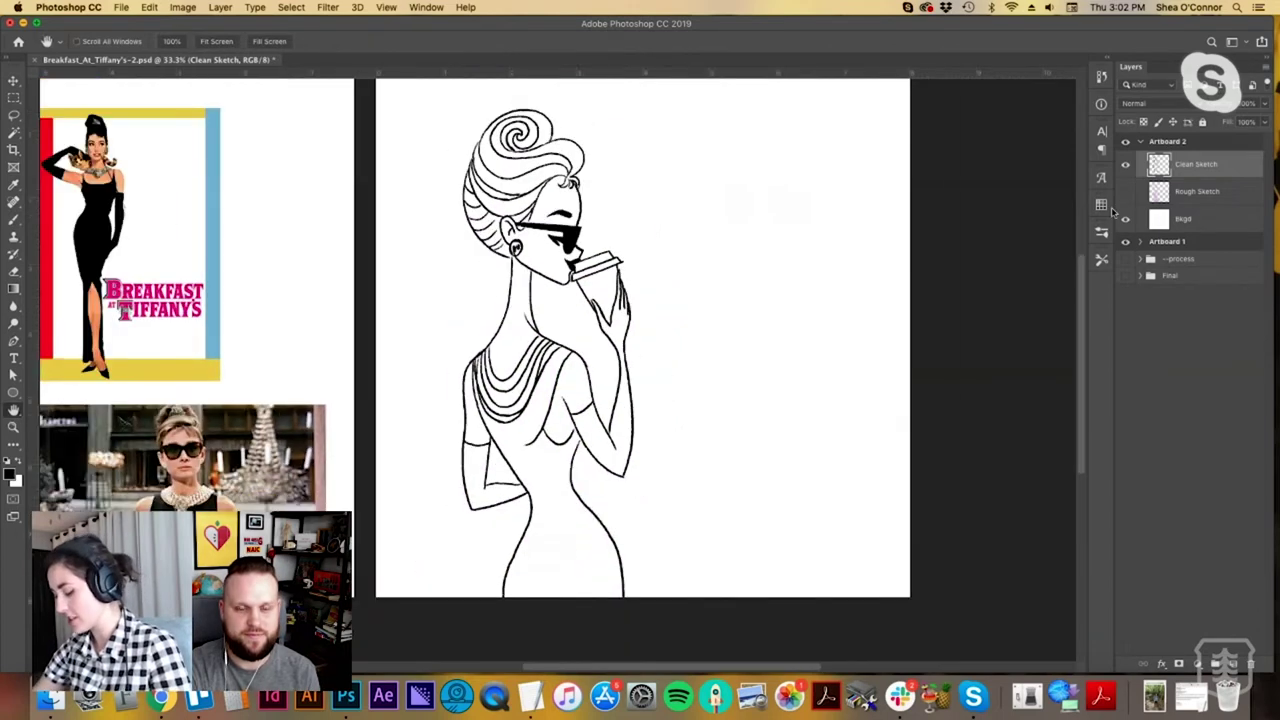
left_click_drag(632, 349, 620, 369)
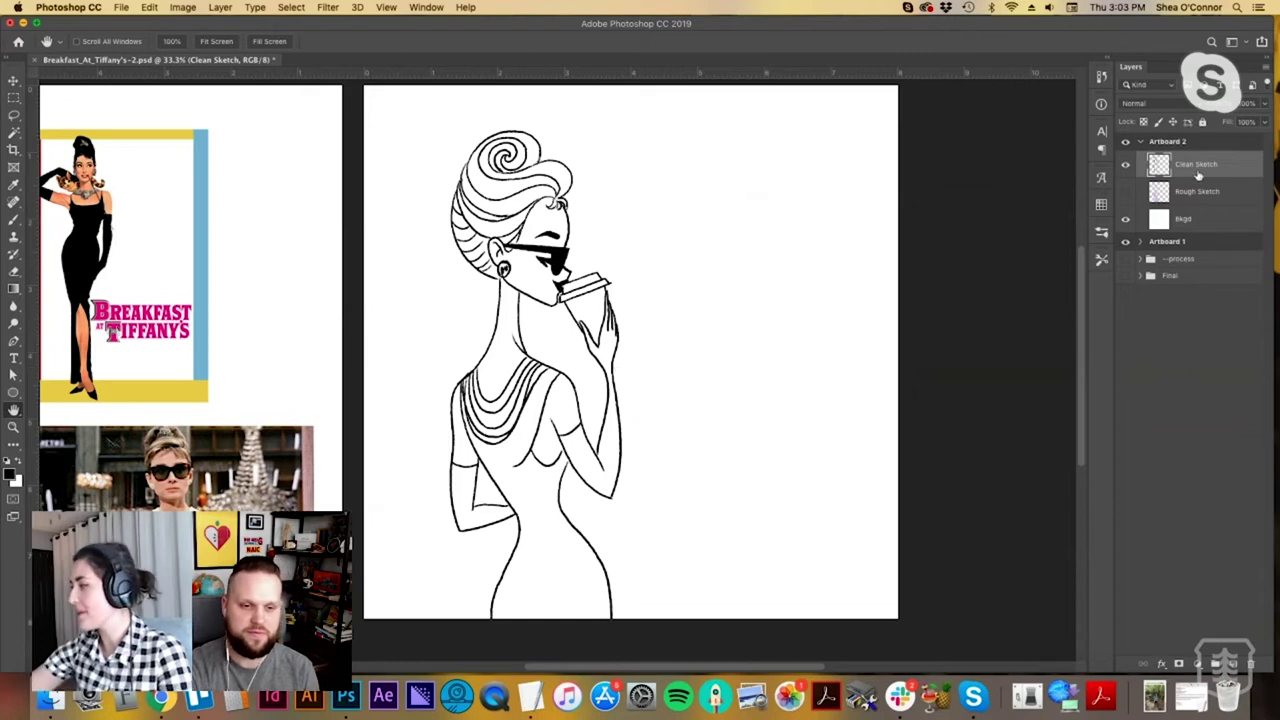
Ink a lower back neckline curve for the dress from the lowered arm's side to the opposite strap.
key("z")
left_click_drag(527, 453, 532, 452)
left_click(532, 453)
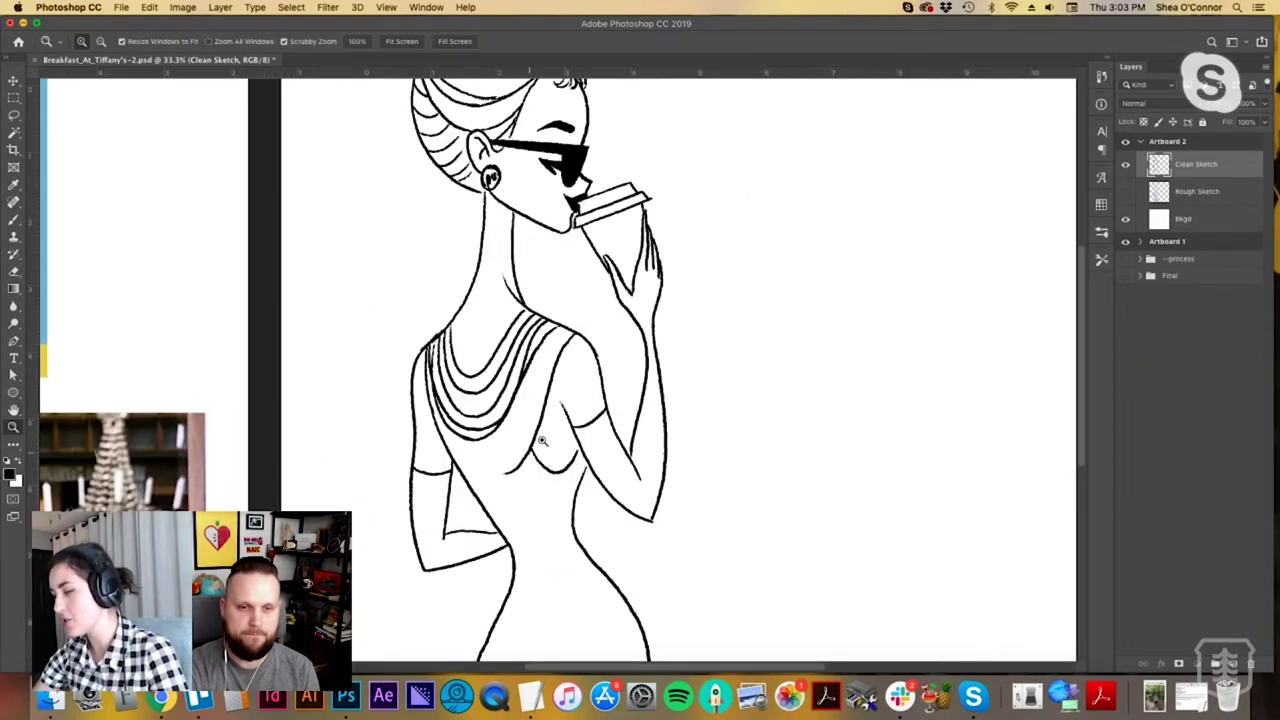
key("b")
mouse_move(452, 458)
left_mouse_down()
mouse_move(523, 471)
mouse_move(520, 435)
mouse_move(506, 474)
left_mouse_up()
key("z")
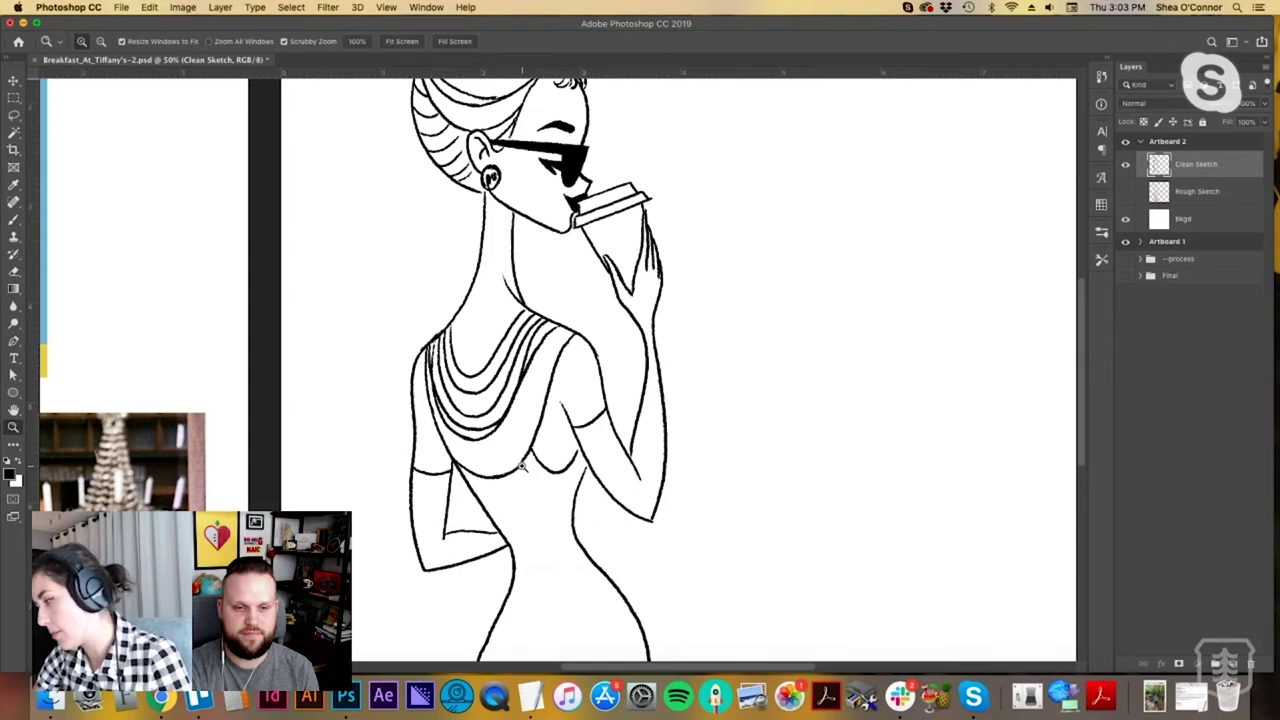
Deepen the dress's lower back neckline with a second stroke, erase the excess line, and save the file.
left_click(648, 432, "alt")
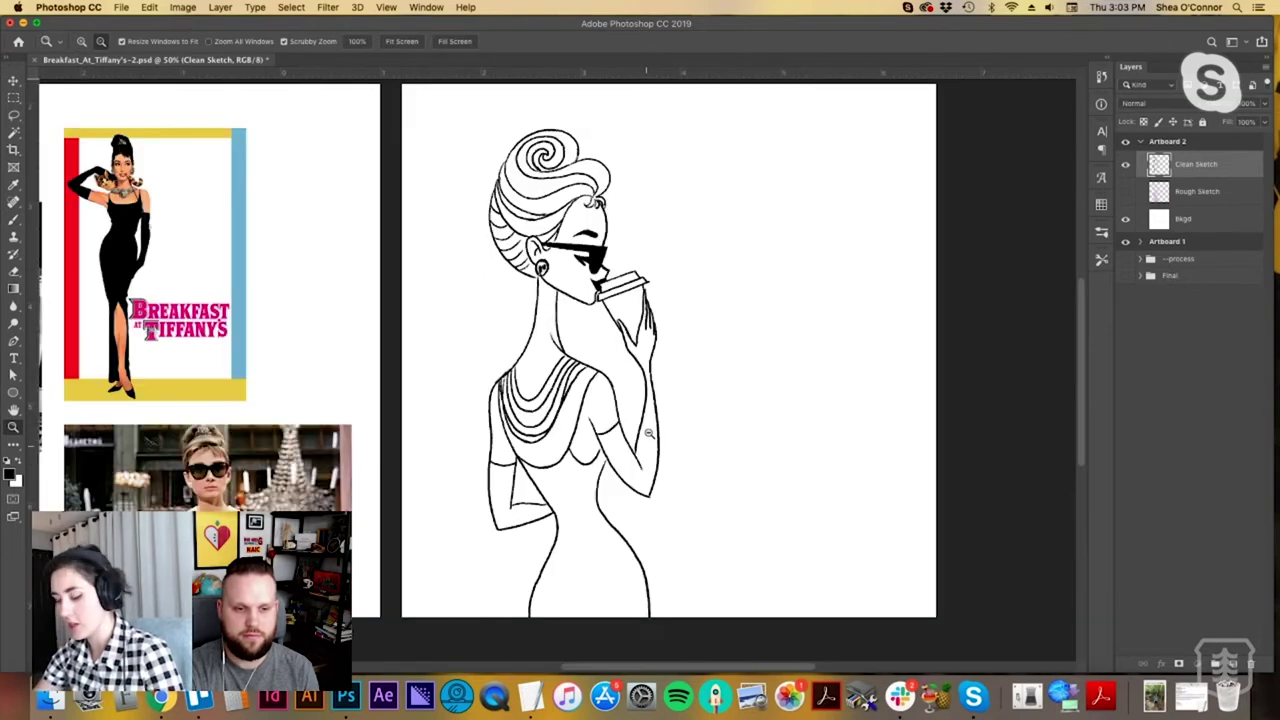
key("space")
left_click_drag(680, 440, 668, 392)
left_click(571, 421)
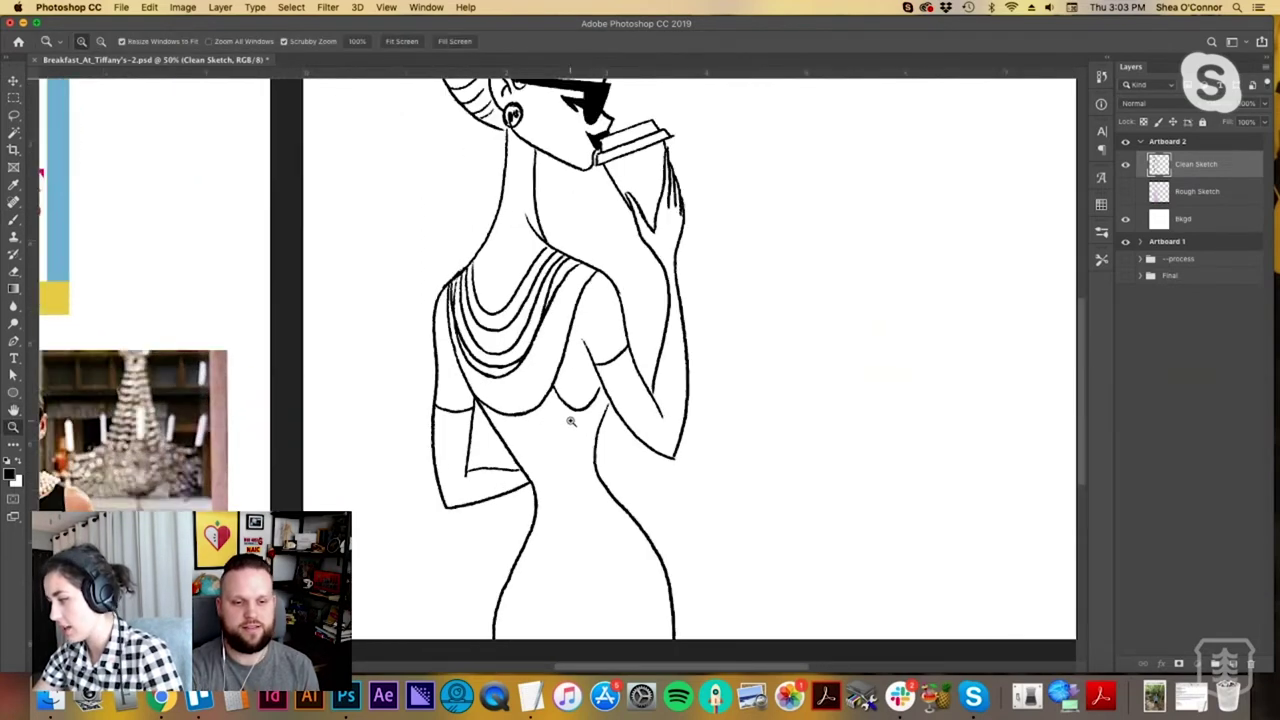
key("b")
left_click_drag(533, 411, 523, 416)
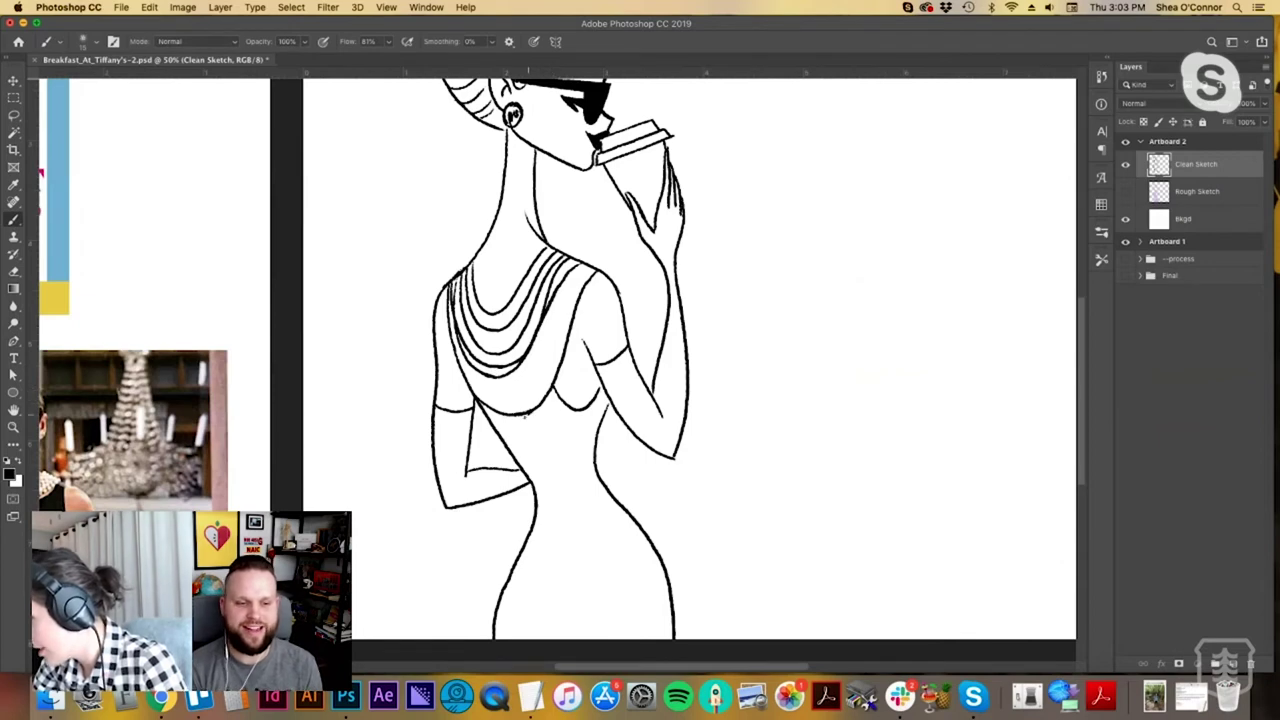
mouse_move(478, 404)
left_mouse_down()
mouse_move(502, 418)
mouse_move(540, 408)
left_mouse_up()
key("e")
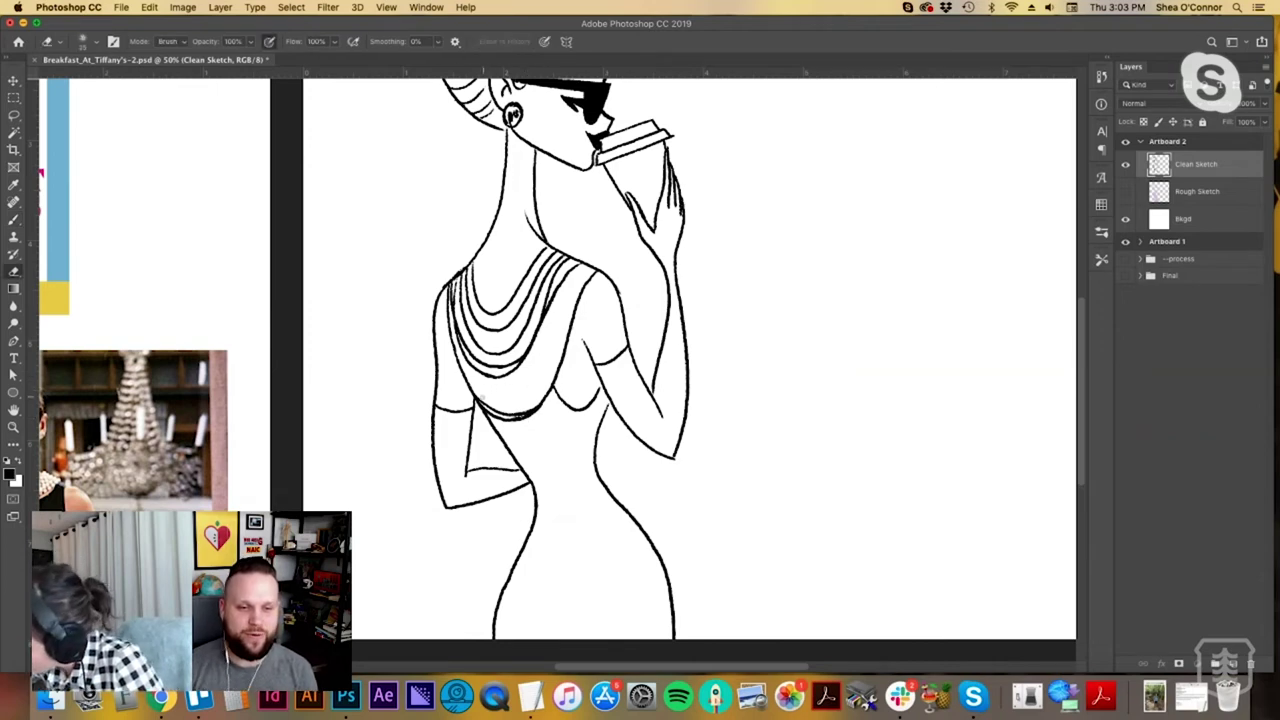
mouse_move(511, 414)
left_mouse_down()
mouse_move(496, 408)
mouse_move(534, 407)
left_mouse_up()
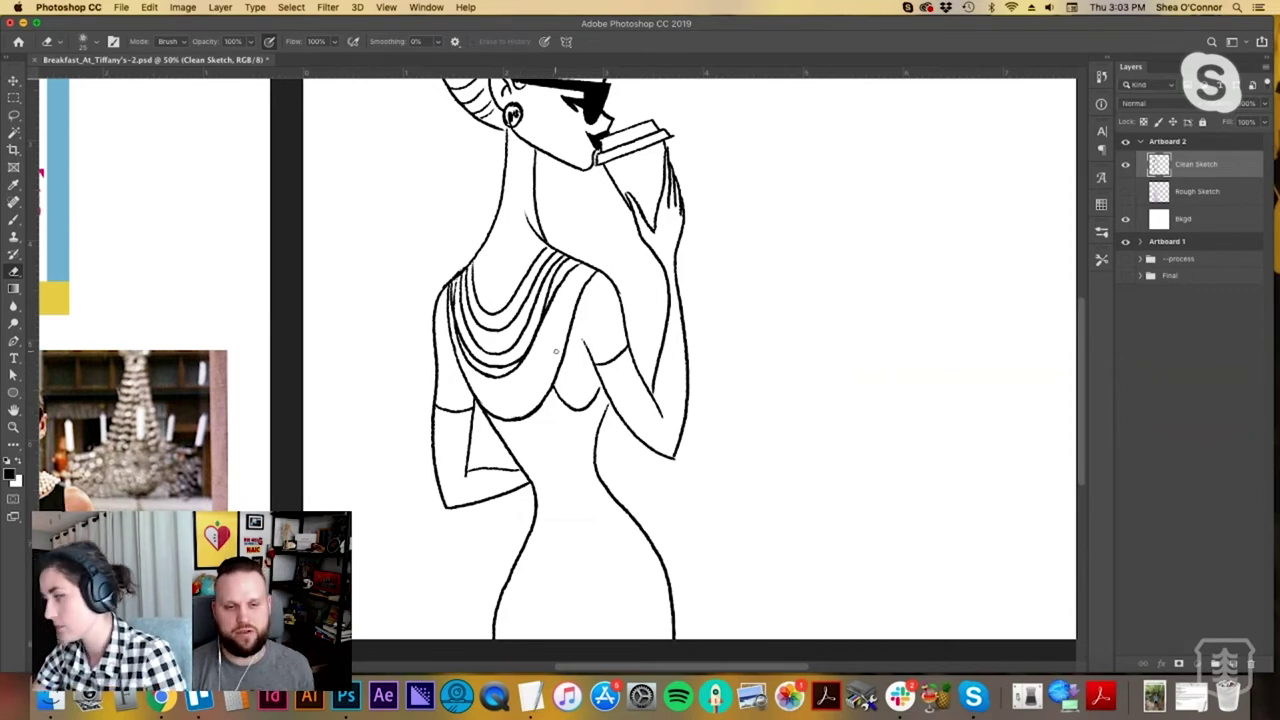
key("super+s")
Dot solid black round beads along all the necklace strands across the upper back.
key("z")
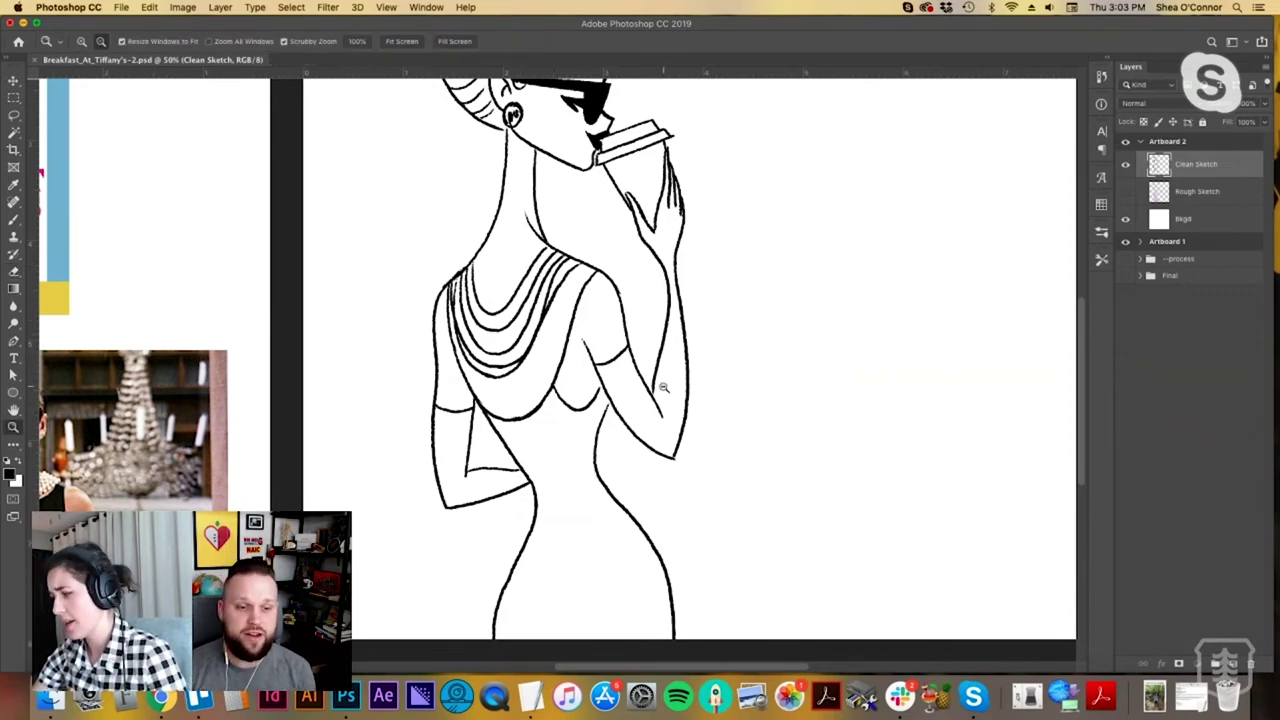
left_click(663, 387, "alt")
left_click(663, 387, "alt")
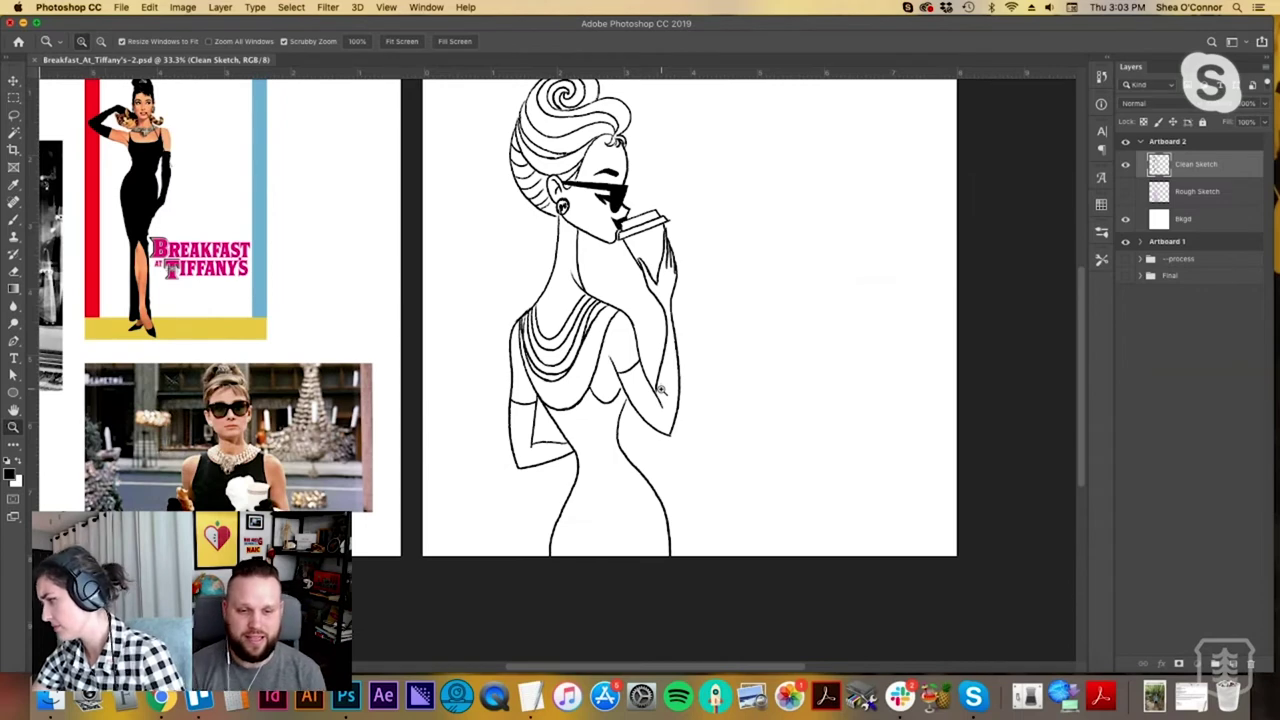
key("b")
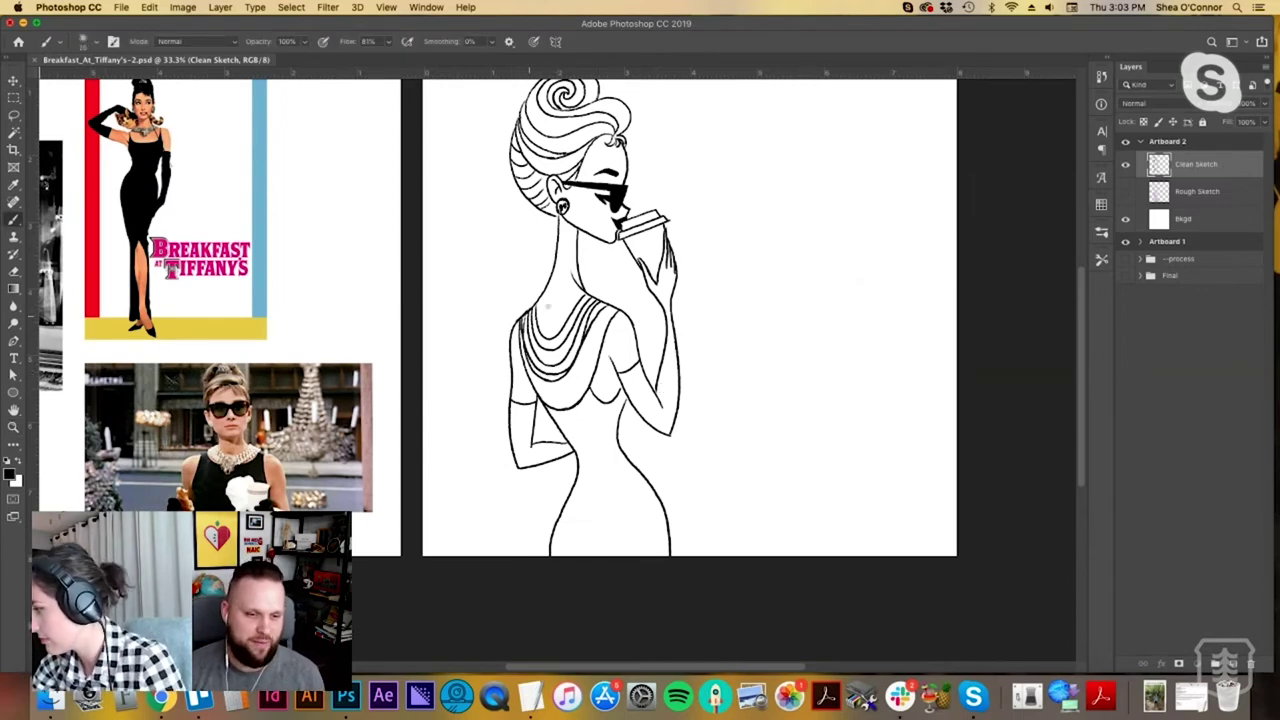
left_click(535, 306)
left_click(535, 313)
left_click(536, 321)
left_click(538, 328)
left_click(541, 334)
left_click(545, 340)
left_click(551, 338)
left_click(558, 334)
left_click(562, 329)
left_click(566, 322)
left_click(570, 312)
left_click(574, 308)
left_click(582, 298)
left_click(530, 314)
left_click(533, 320)
left_click(532, 327)
left_click(533, 338)
left_click(541, 348)
left_click(546, 350)
left_click(553, 350)
left_click(558, 348)
left_click(564, 341)
left_click(568, 333)
left_click(572, 326)
left_click(576, 318)
left_click(582, 309)
left_click(586, 303)
left_click(591, 299)
left_click(528, 320)
left_click(528, 332)
left_click(532, 347)
left_click(536, 353)
left_click(540, 357)
left_click(543, 364)
left_click(548, 366)
left_click(560, 361)
left_click(567, 353)
left_click(576, 335)
left_click(582, 318)
left_click(597, 301)
left_click(595, 306)
left_click(589, 317)
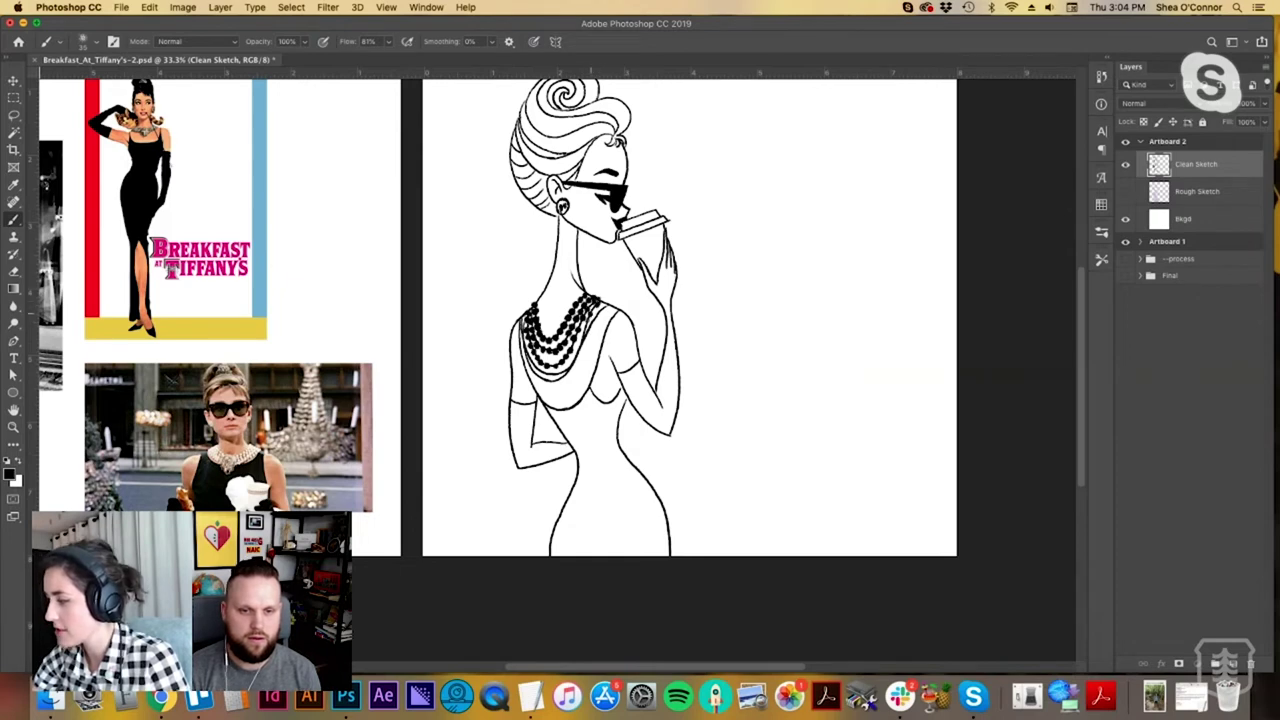
left_click(587, 323)
left_click(584, 332)
left_click(582, 341)
left_click(579, 349)
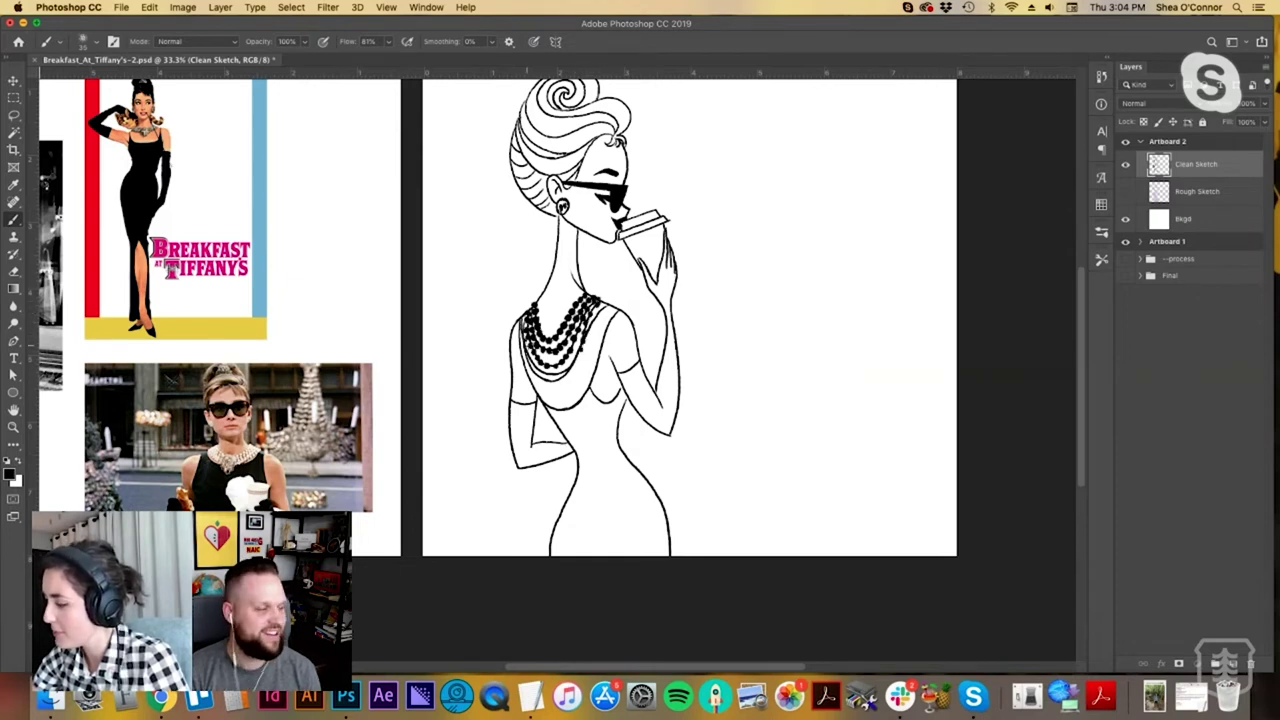
left_click(531, 366)
left_click(533, 371)
left_click(540, 377)
left_click(547, 380)
left_click(556, 380)
left_click(567, 373)
left_click(578, 358)
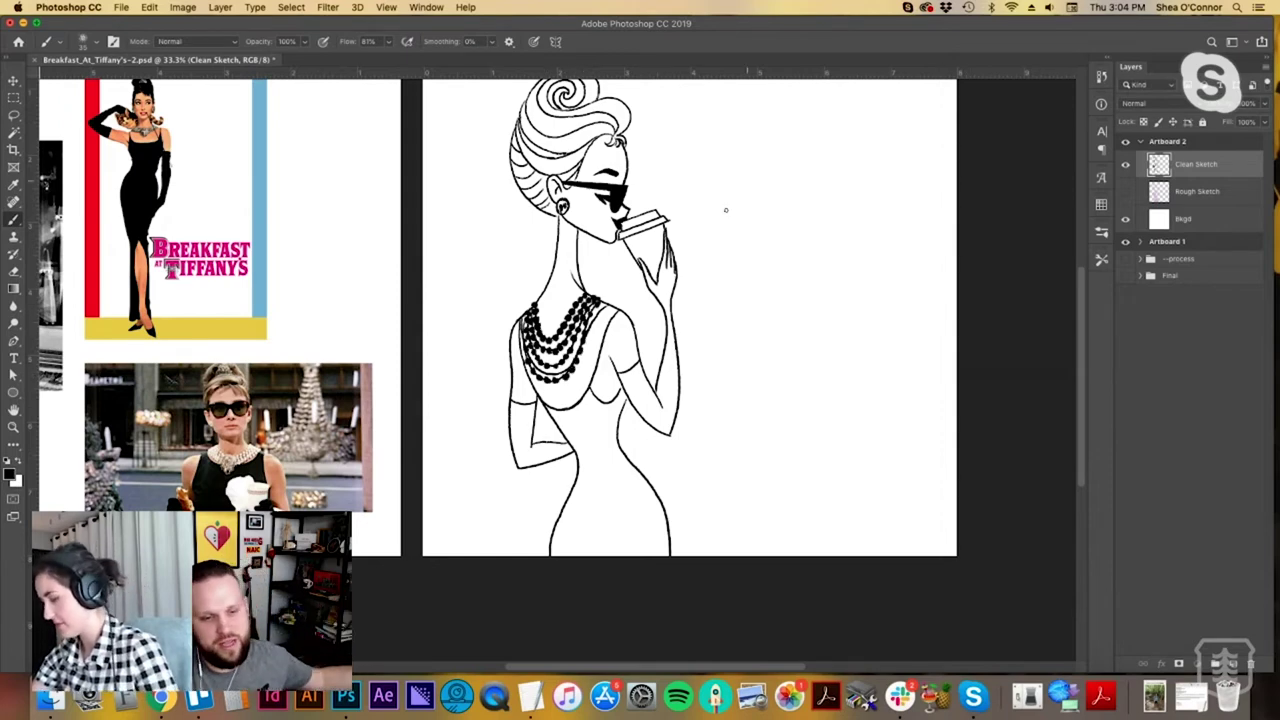
Ink a sleeve around the coffee cup, with an upper edge below the lid, a side edge, and a lower edge at the fingers.
left_click_drag(680, 225, 688, 209)
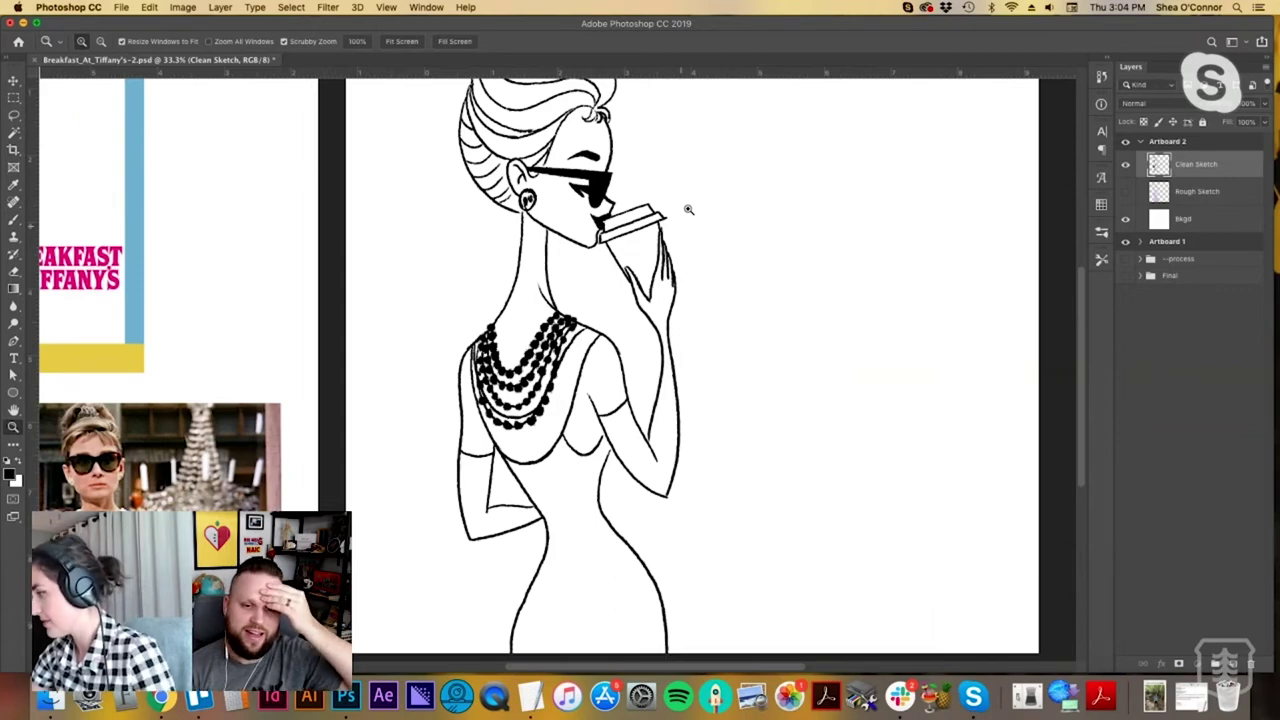
left_click(688, 209)
key("b")
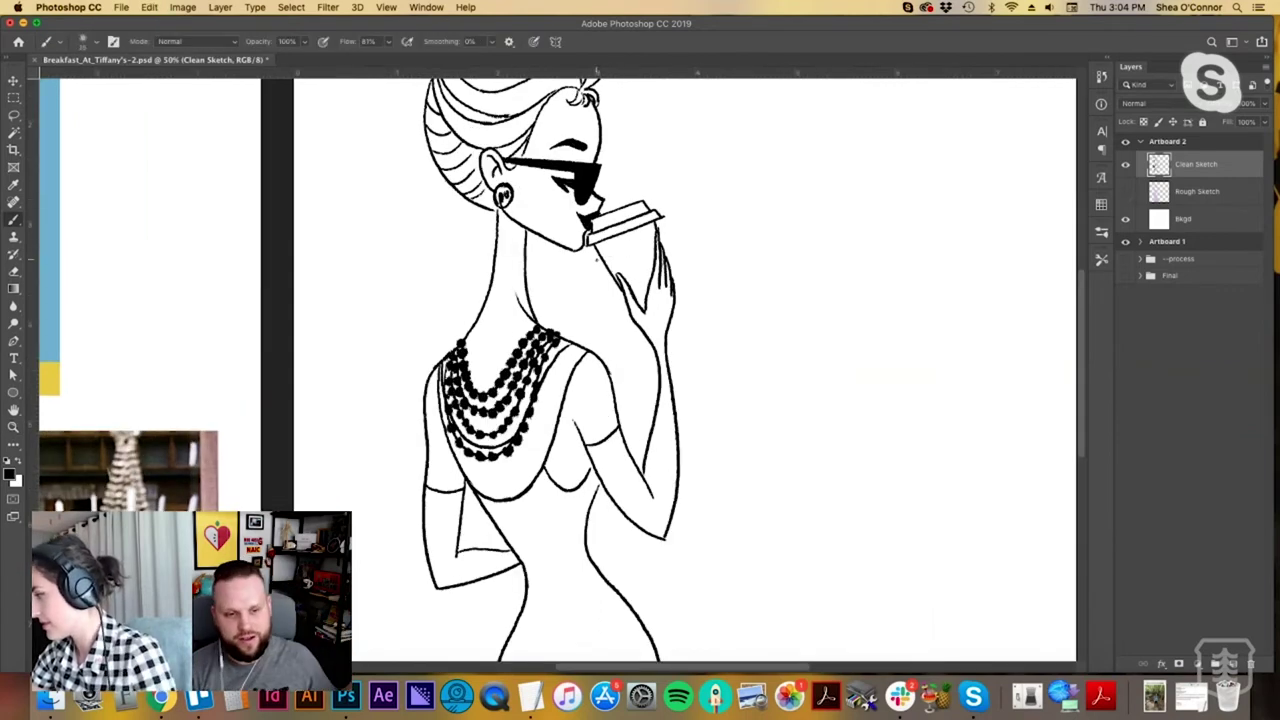
mouse_move(597, 261)
left_mouse_down()
mouse_move(656, 242)
mouse_move(611, 282)
mouse_move(619, 295)
left_mouse_up()
key("super+z")
key("super+z")
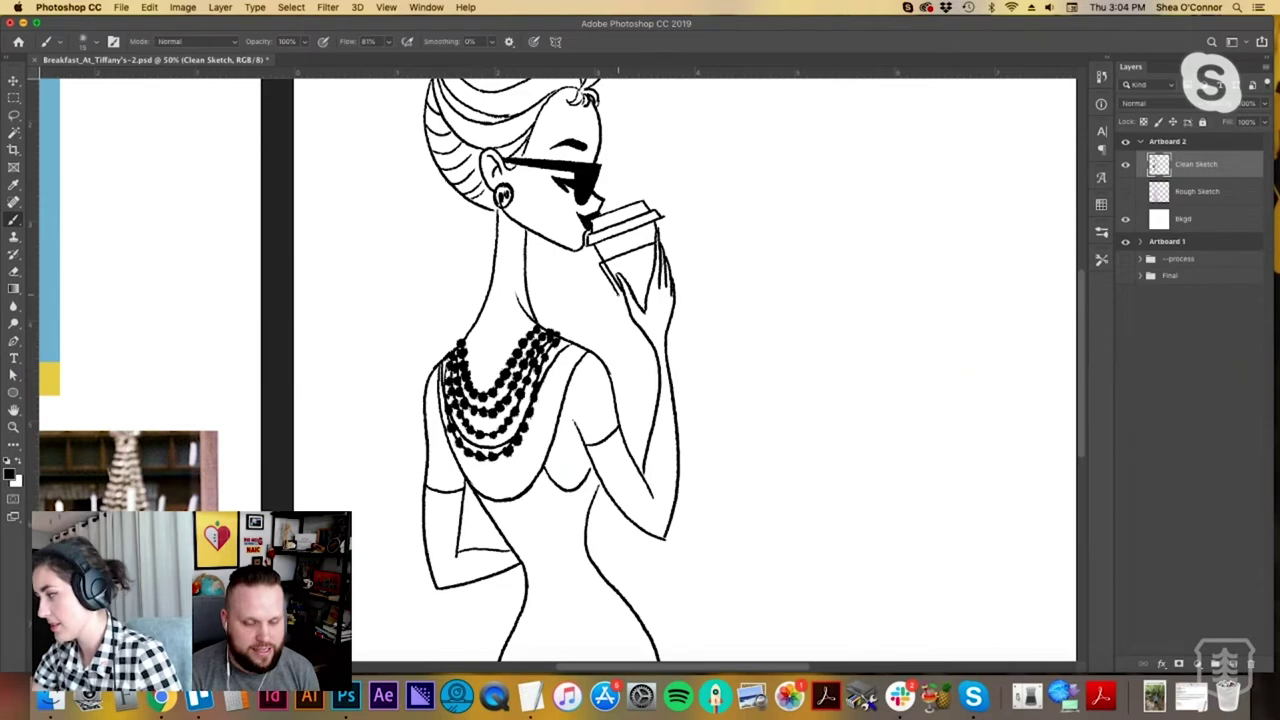
key("ctrl+z")
mouse_move(600, 264)
left_mouse_down()
mouse_move(614, 284)
mouse_move(624, 276)
left_mouse_up()
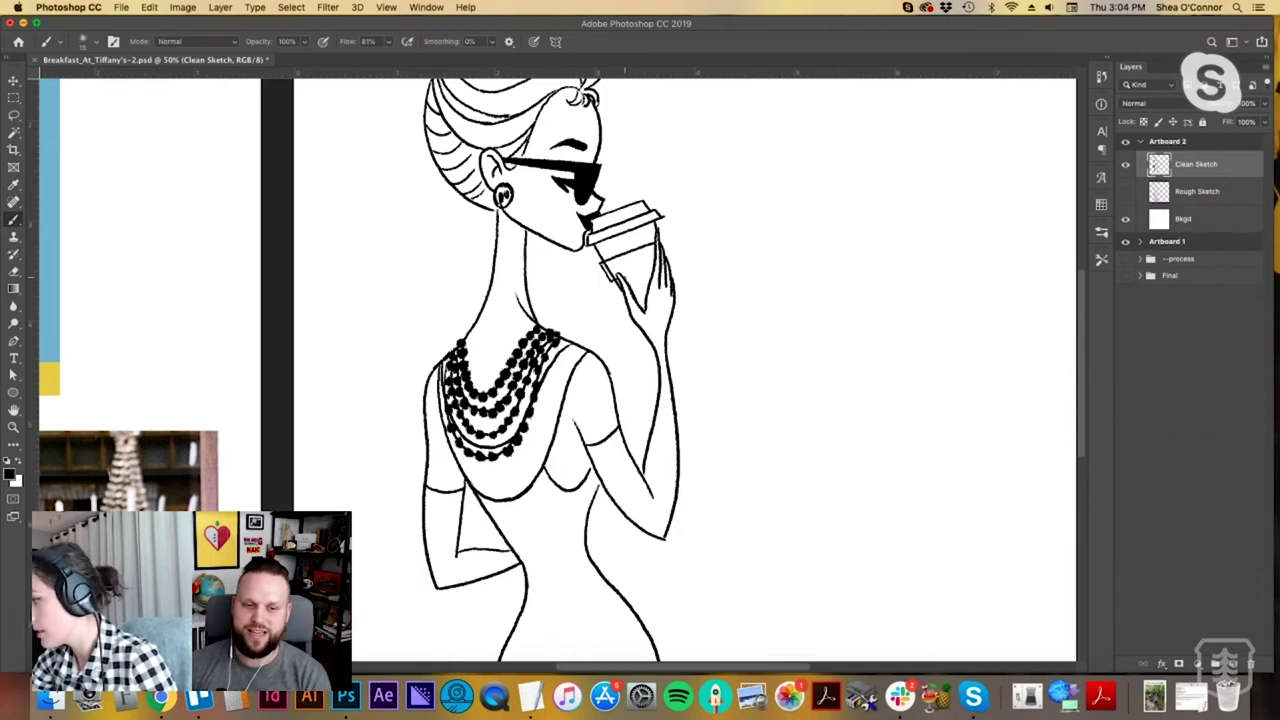
left_click_drag(623, 279, 648, 265)
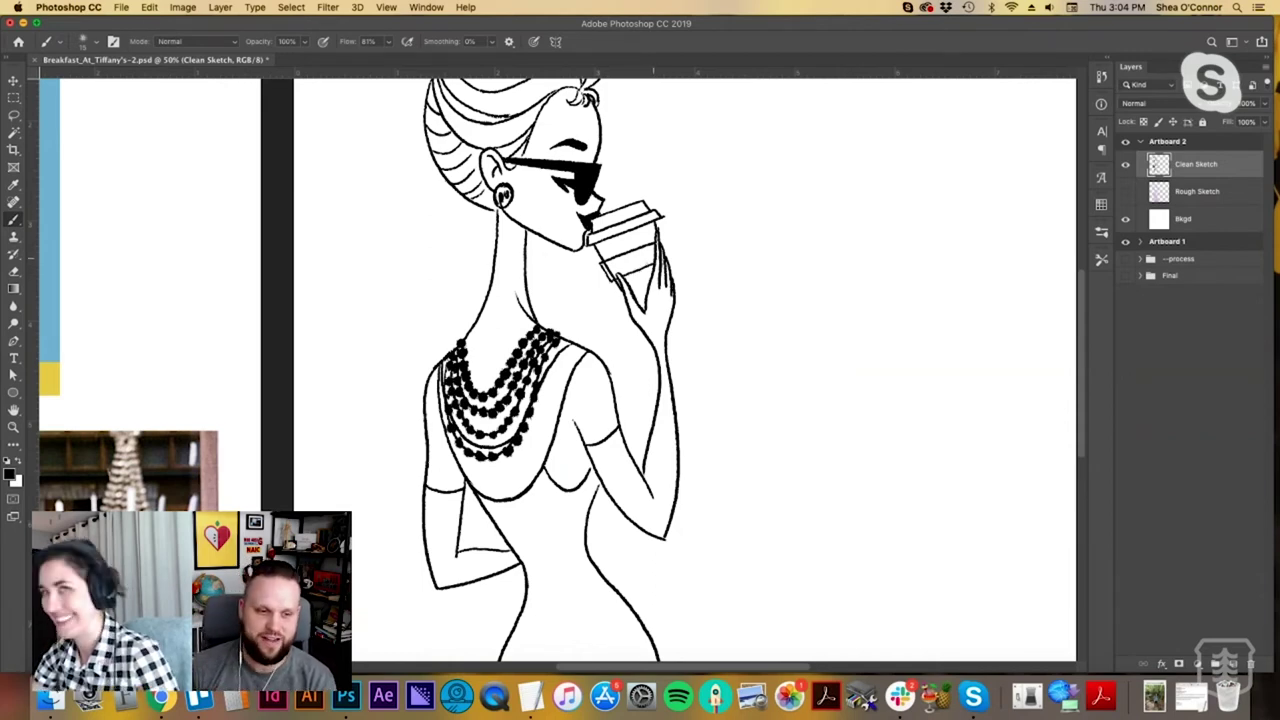
Erase the excess lines at the lower side edge of the coffee cup's sleeve and save the file.
key("e")
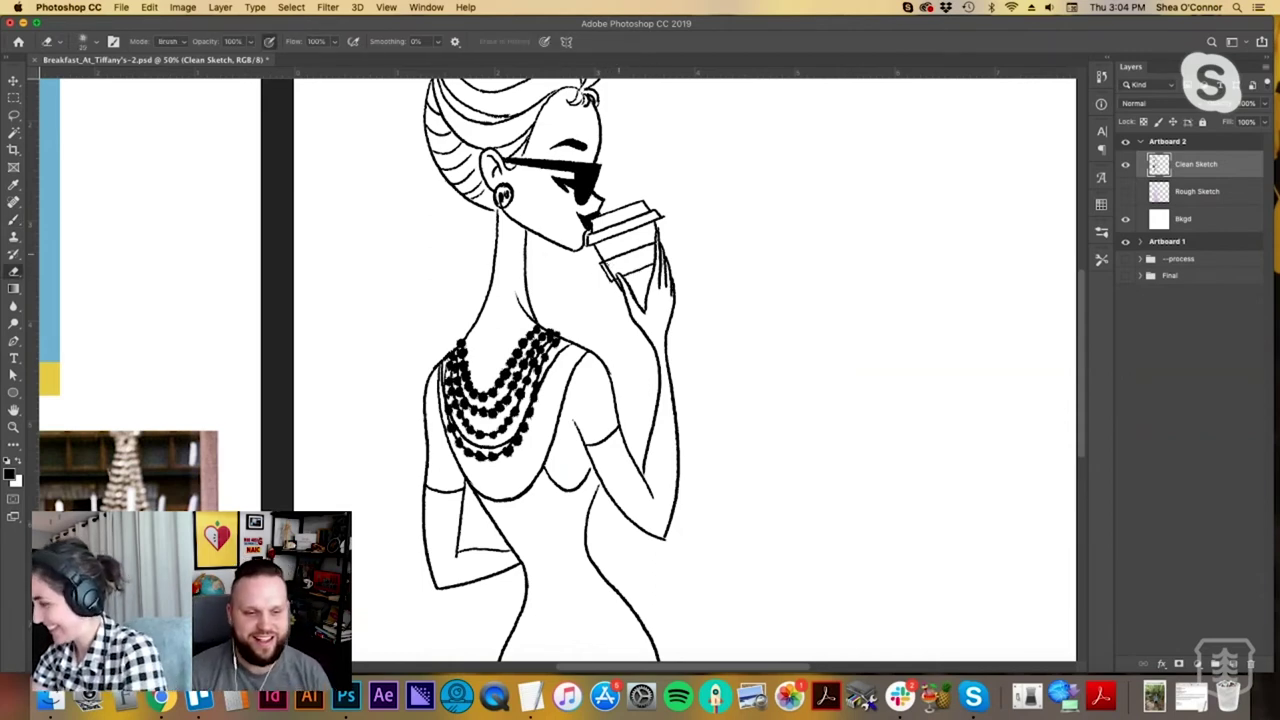
key("z")
left_click(616, 257)
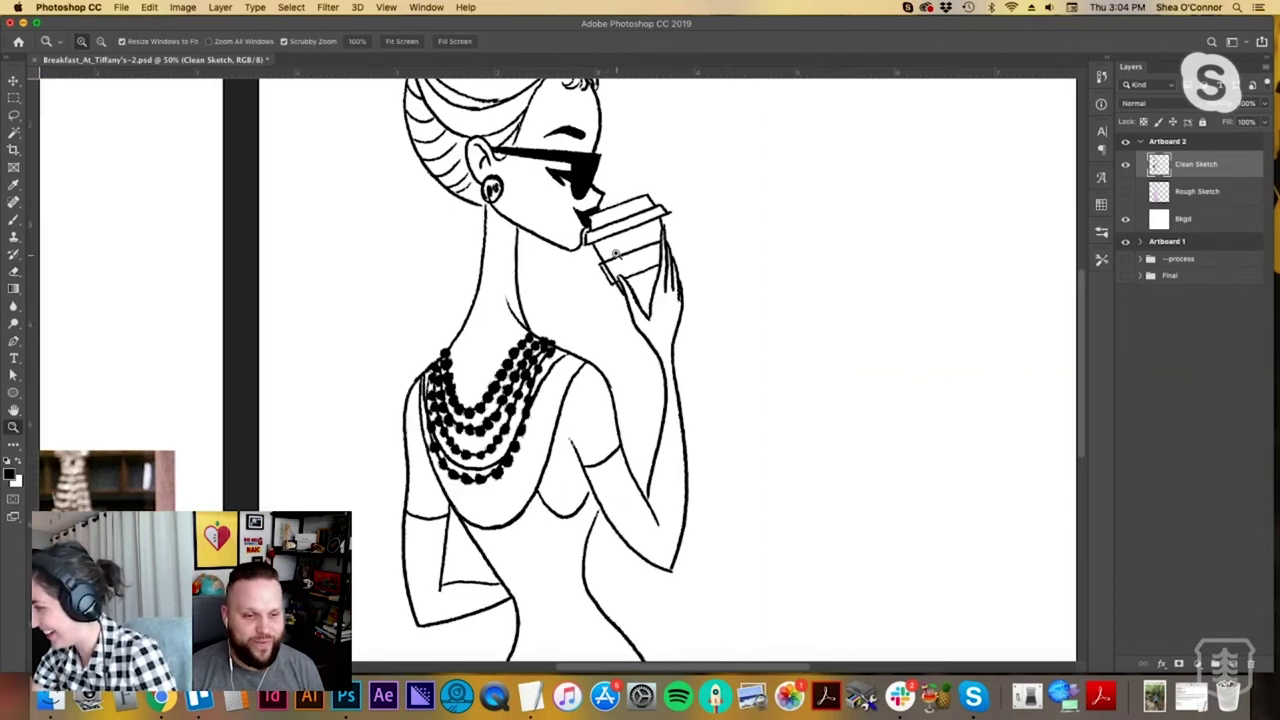
key("e")
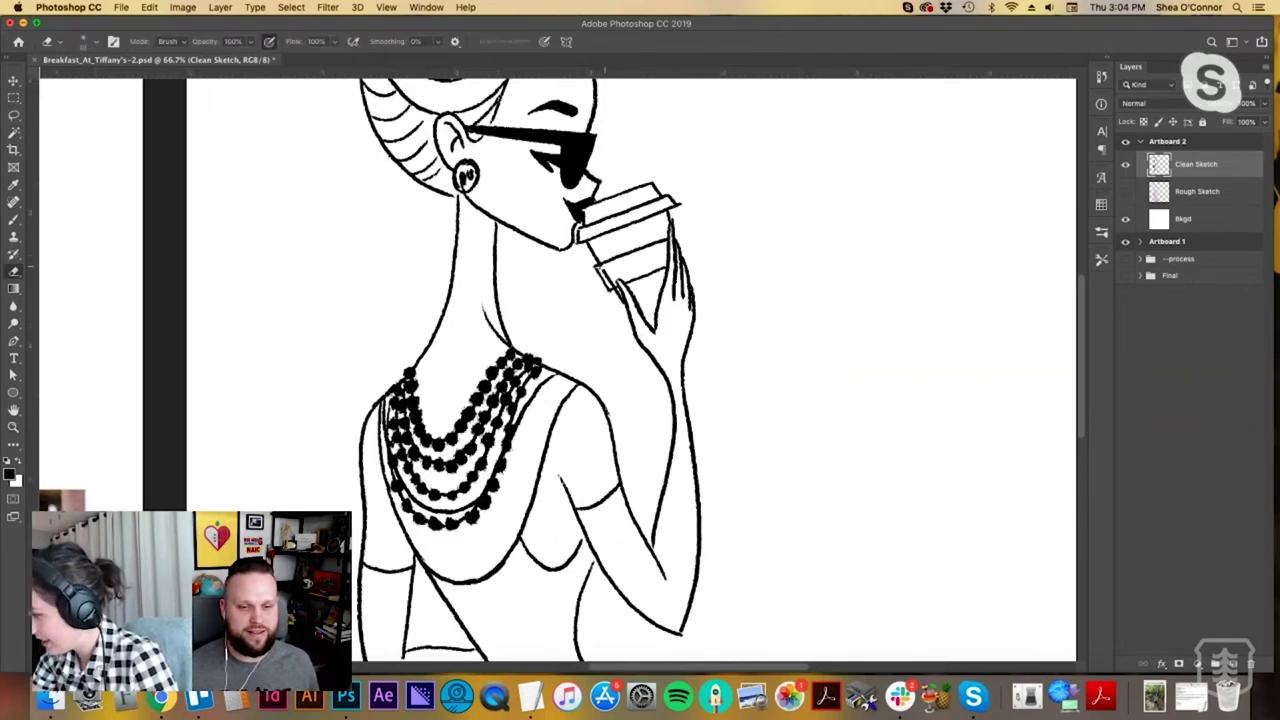
left_click_drag(601, 268, 611, 282)
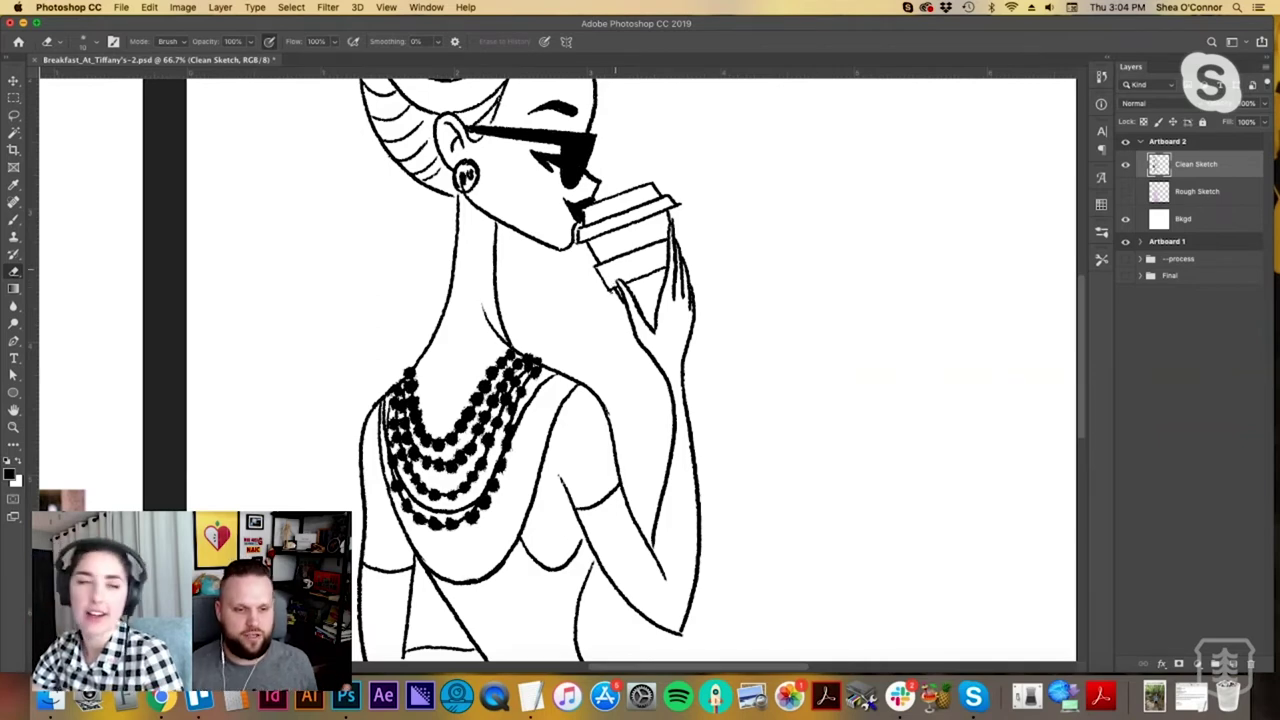
key("super+s")
Fill the whole Bkgd layer of Artboard 2 with a solid medium gray.
key("z")
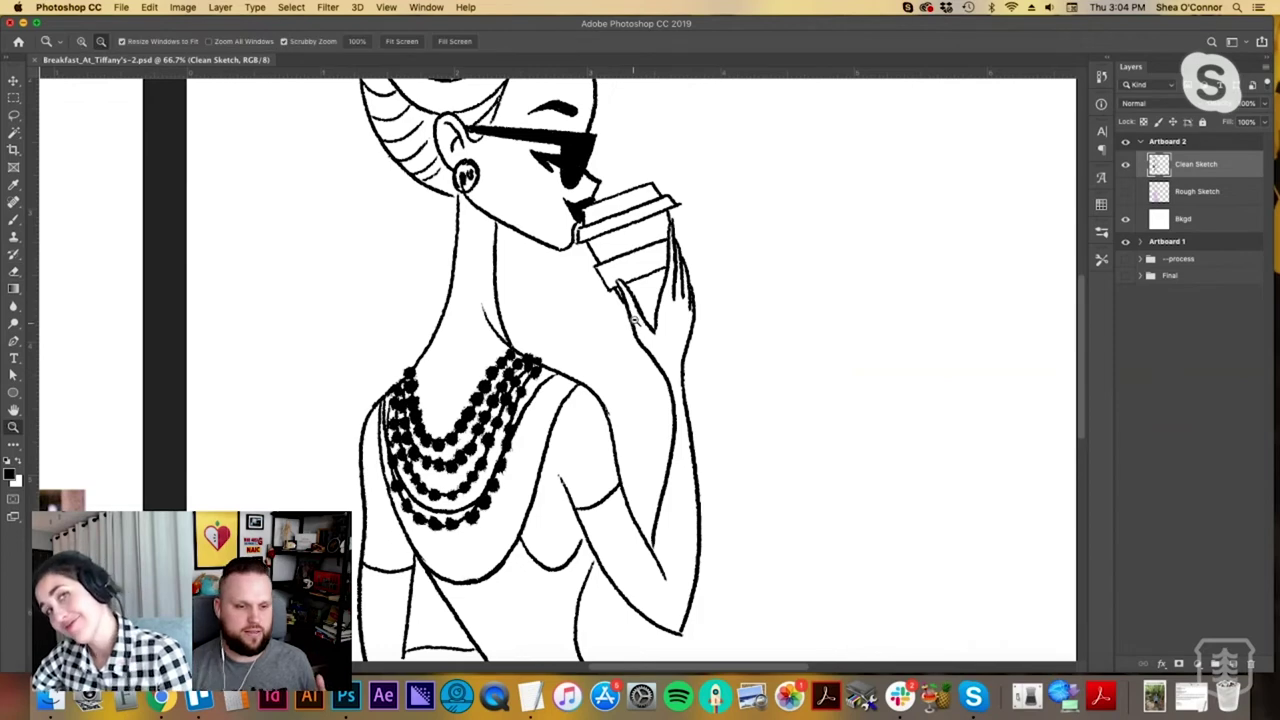
left_click(632, 322, "alt")
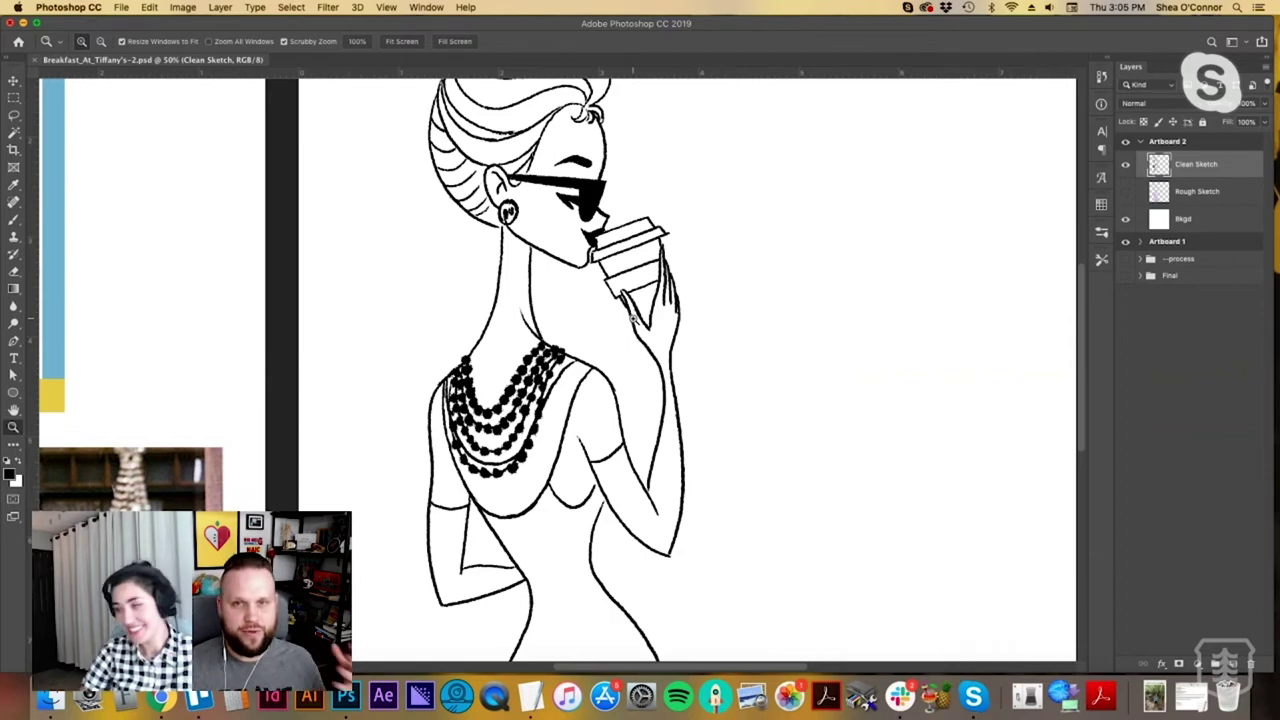
key("super+0")
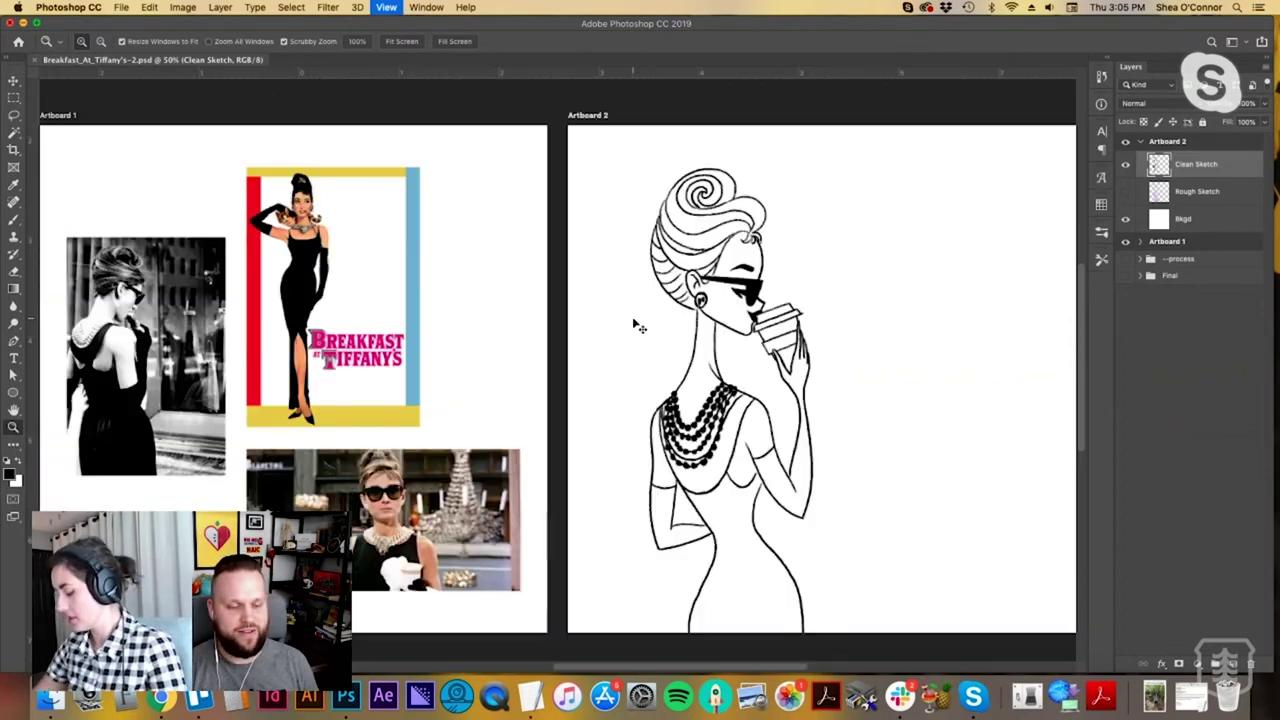
left_click_drag(808, 420, 660, 418)
left_click(677, 428)
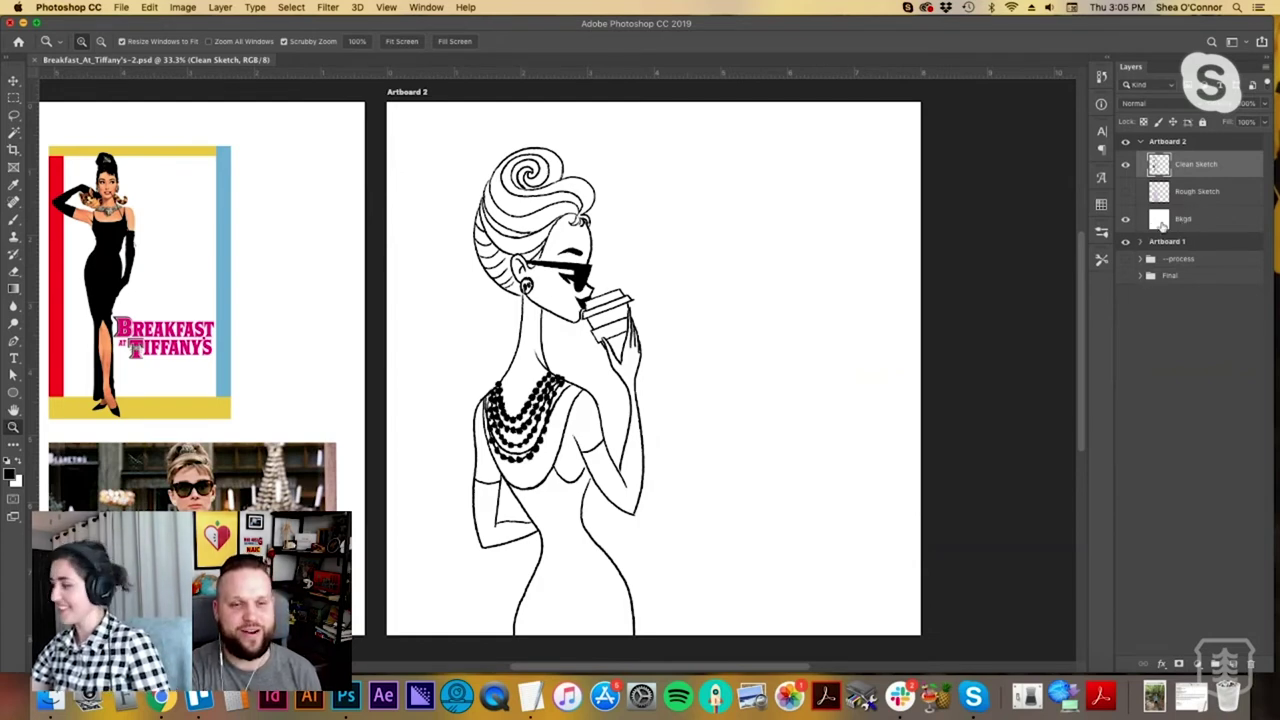
left_click(1195, 216)
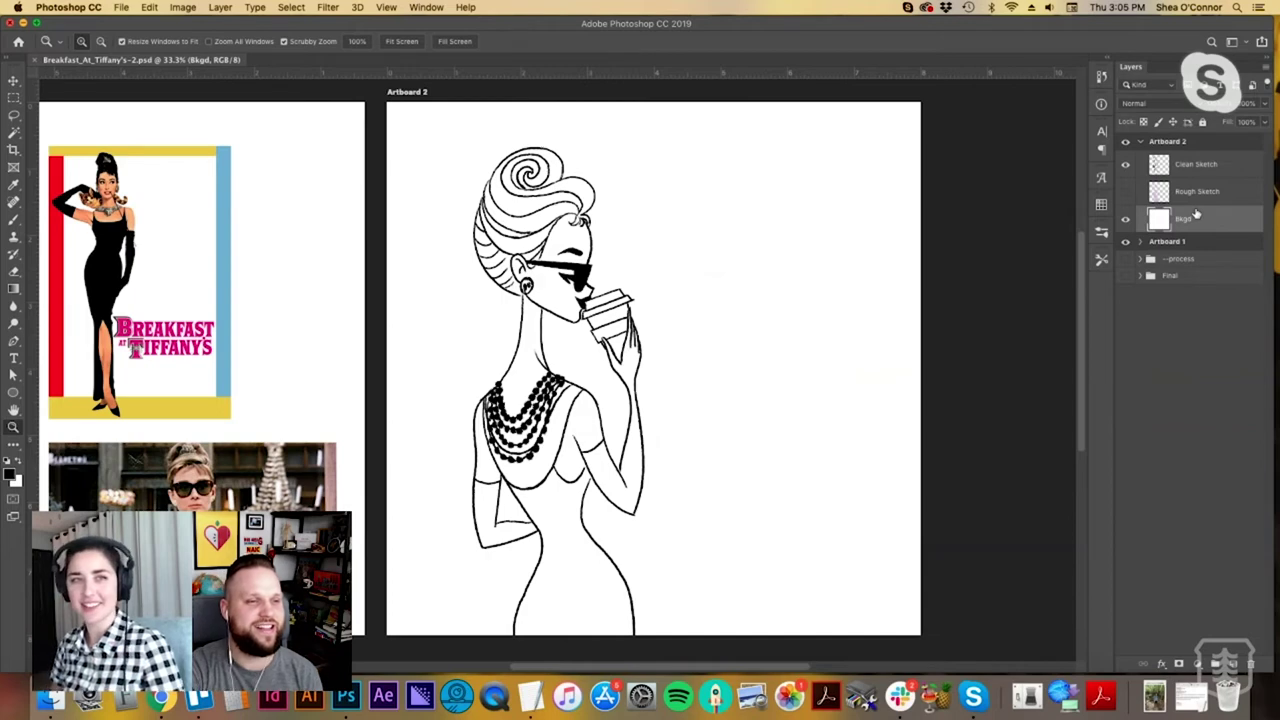
key("super+a")
key("shift+BackSpace")
left_click(932, 253)
left_click(930, 242)
left_click(1017, 254)
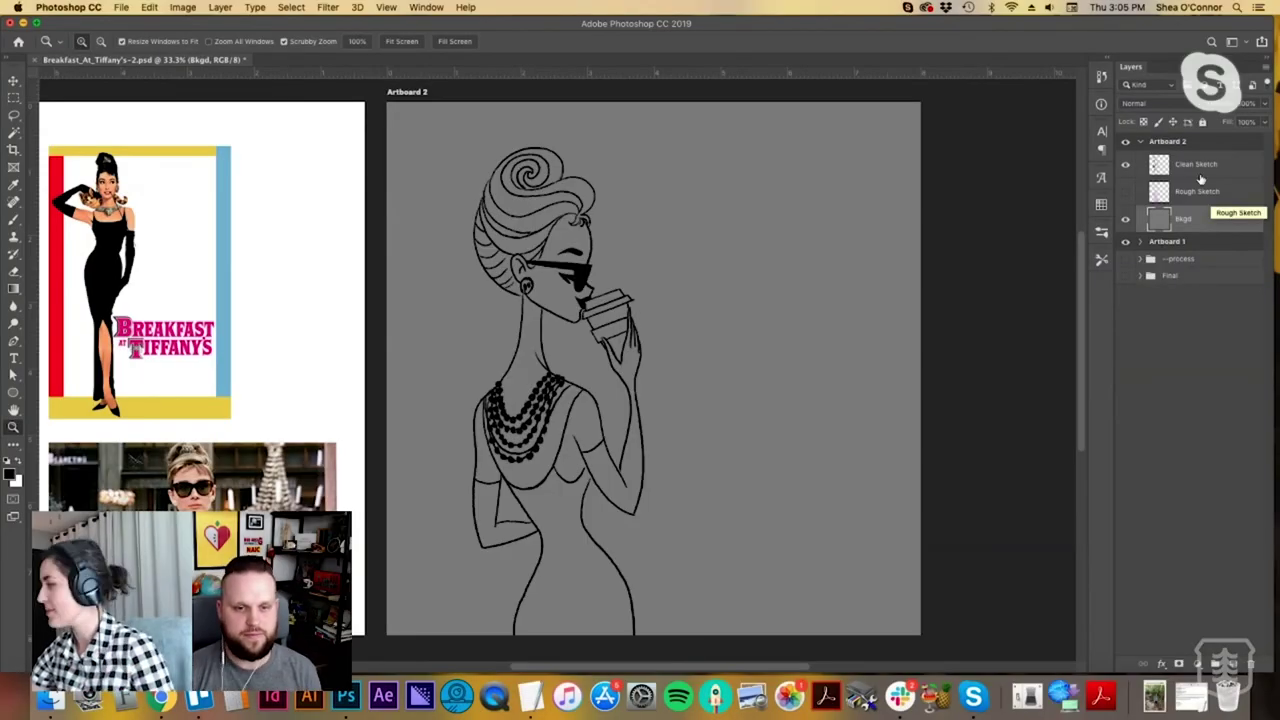
Fade the Clean Sketch layer by strongly lowering its fill, and add a new layer named Face directly above Rough Sketch.
left_click(1155, 168)
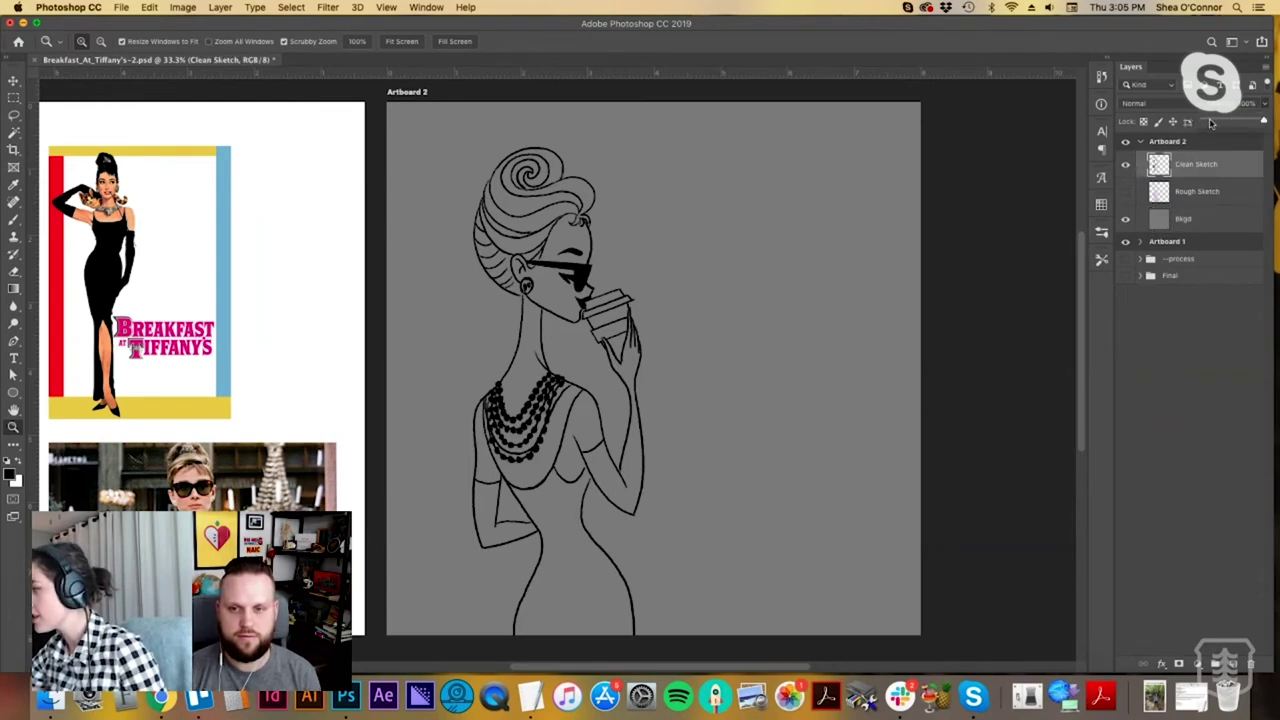
left_click(1210, 121)
left_click(1192, 194)
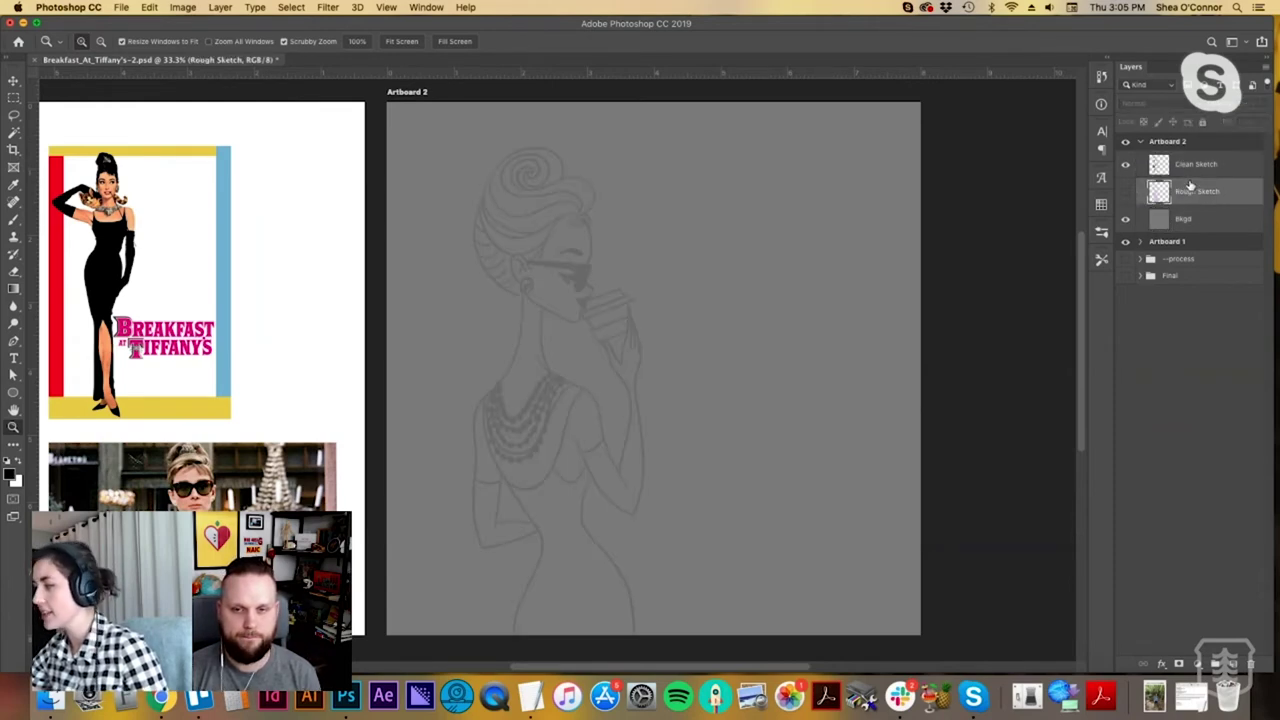
key("super+shift+n")
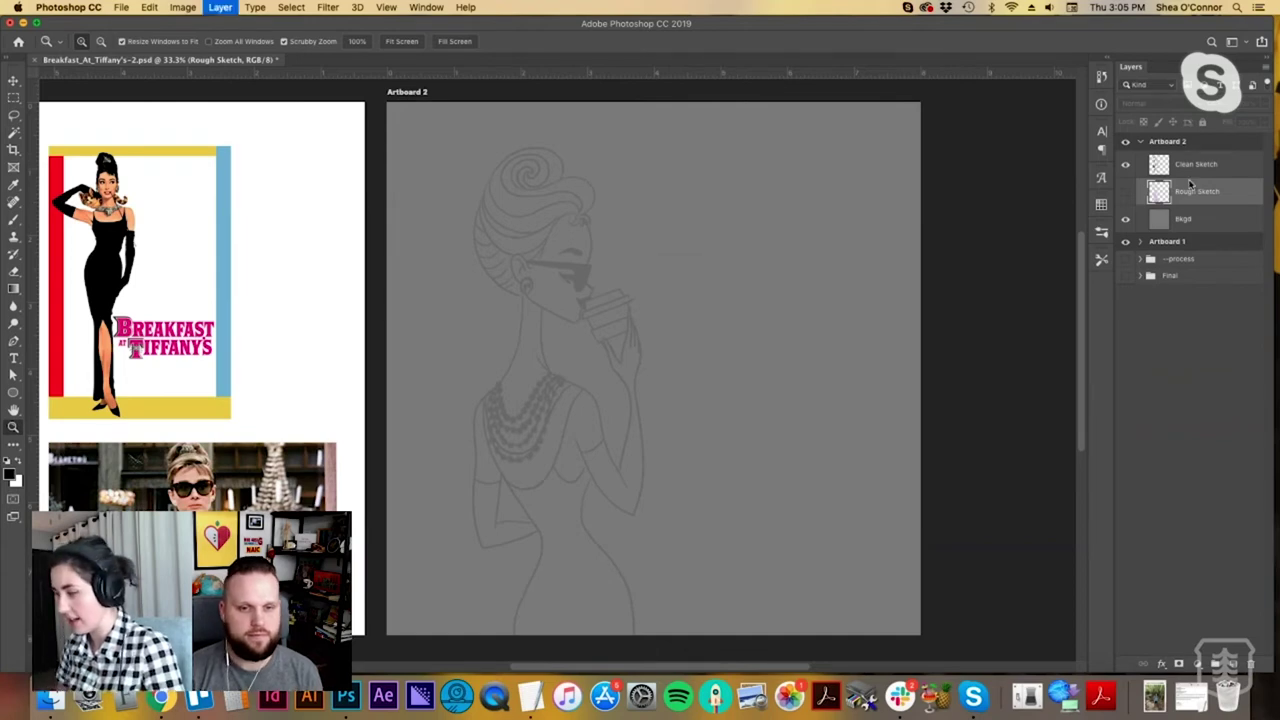
type("Face")
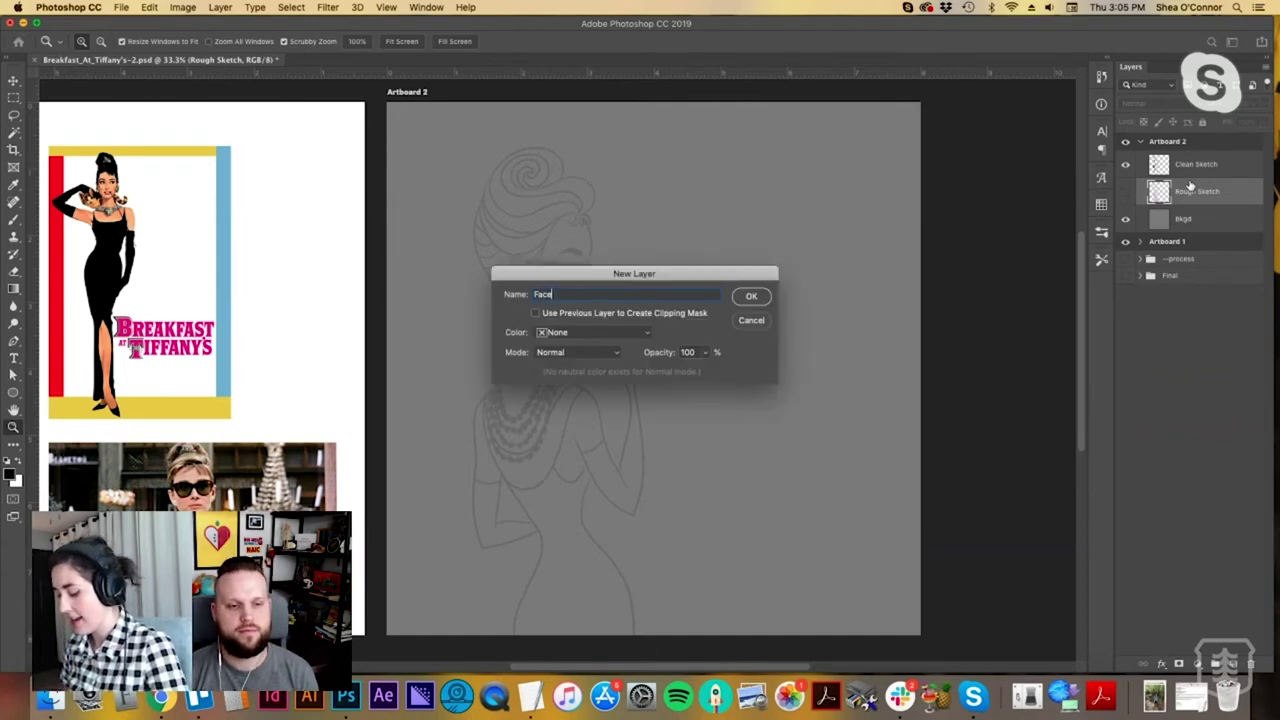
key("Return")
Choose a textured brush from the tool presets, test it with a zigzag stroke beside the figure, and undo the stroke.
key("b")
left_click(1103, 260)
left_click_drag(1080, 570, 1083, 442)
scroll(1051, 321, "up", 4)
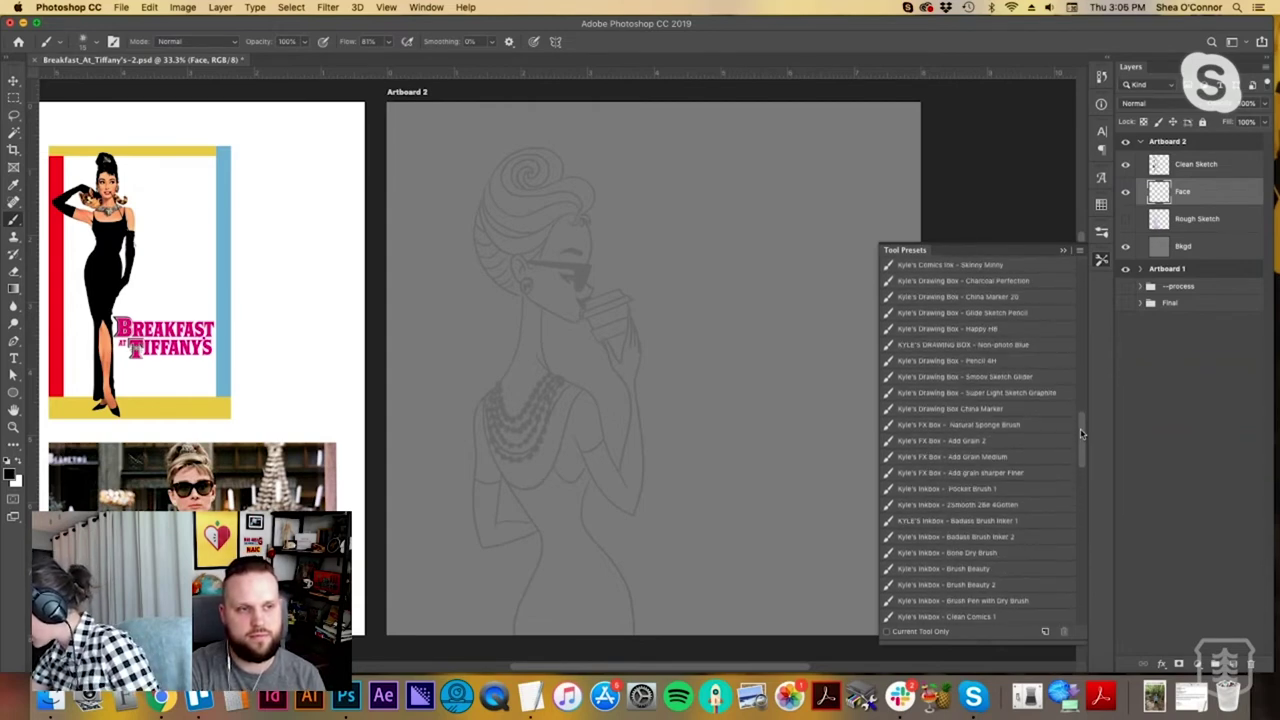
left_click(1066, 250)
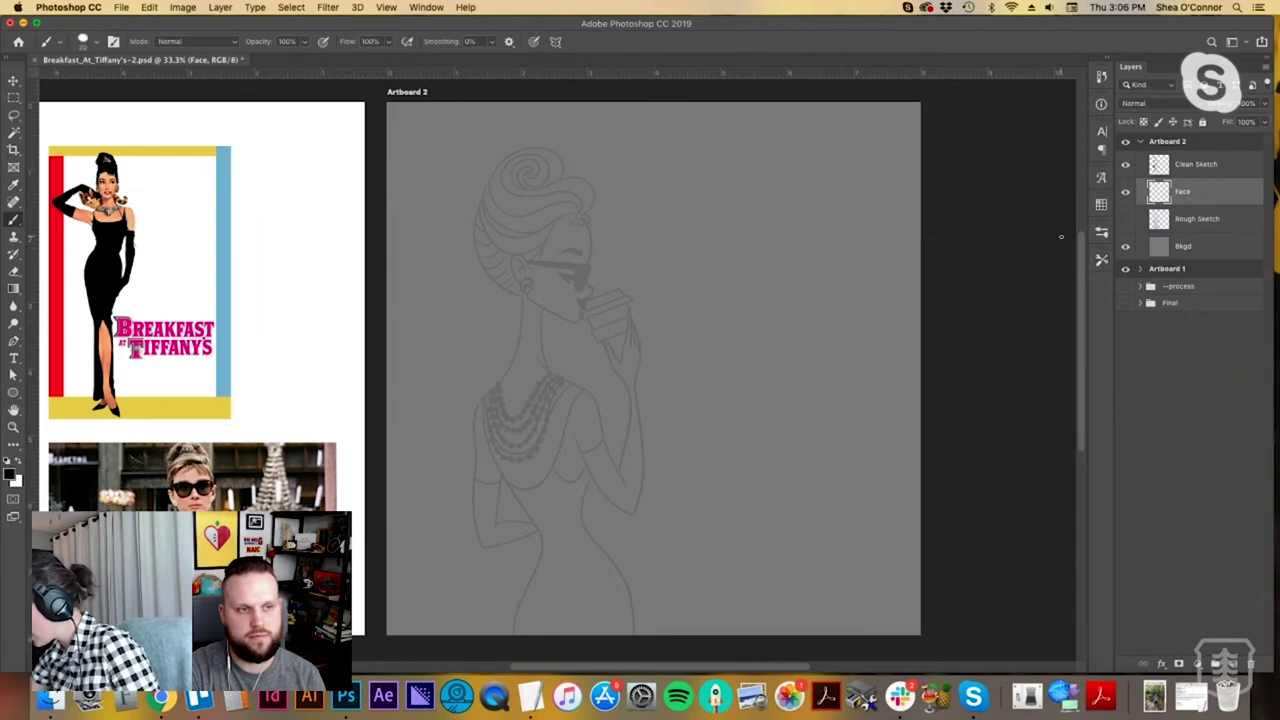
mouse_move(734, 230)
left_mouse_down()
mouse_move(690, 292)
mouse_move(820, 346)
mouse_move(850, 398)
left_mouse_up()
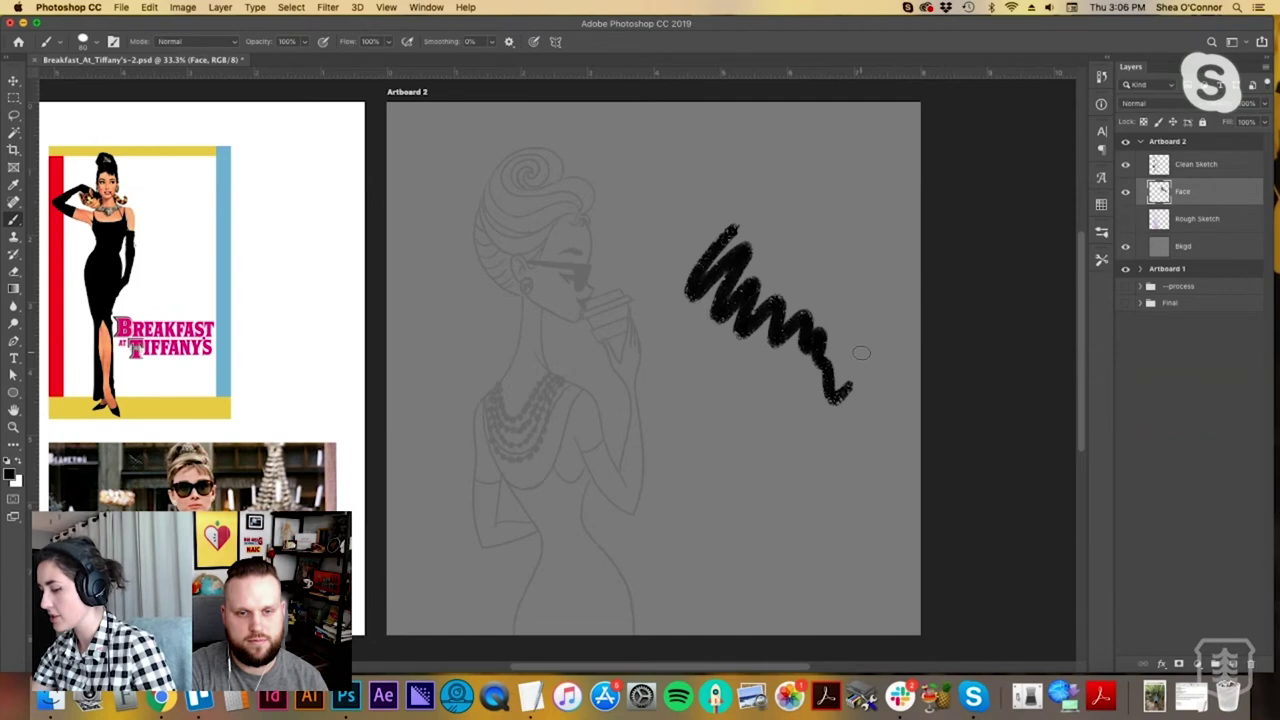
key("super+z")
Choose a peach swatch as the foreground color and lighten it to the skin tone #ffddcb.
left_click(1099, 204)
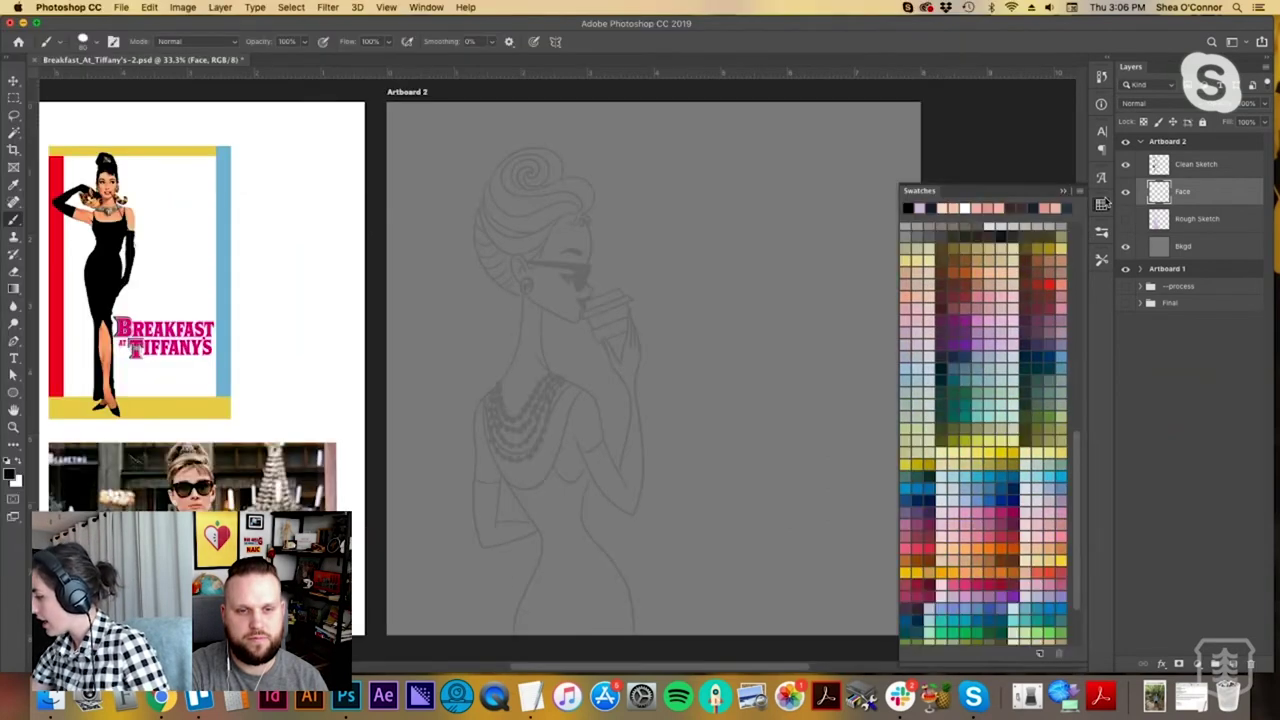
left_click_drag(1078, 457, 1073, 266)
left_click(948, 255)
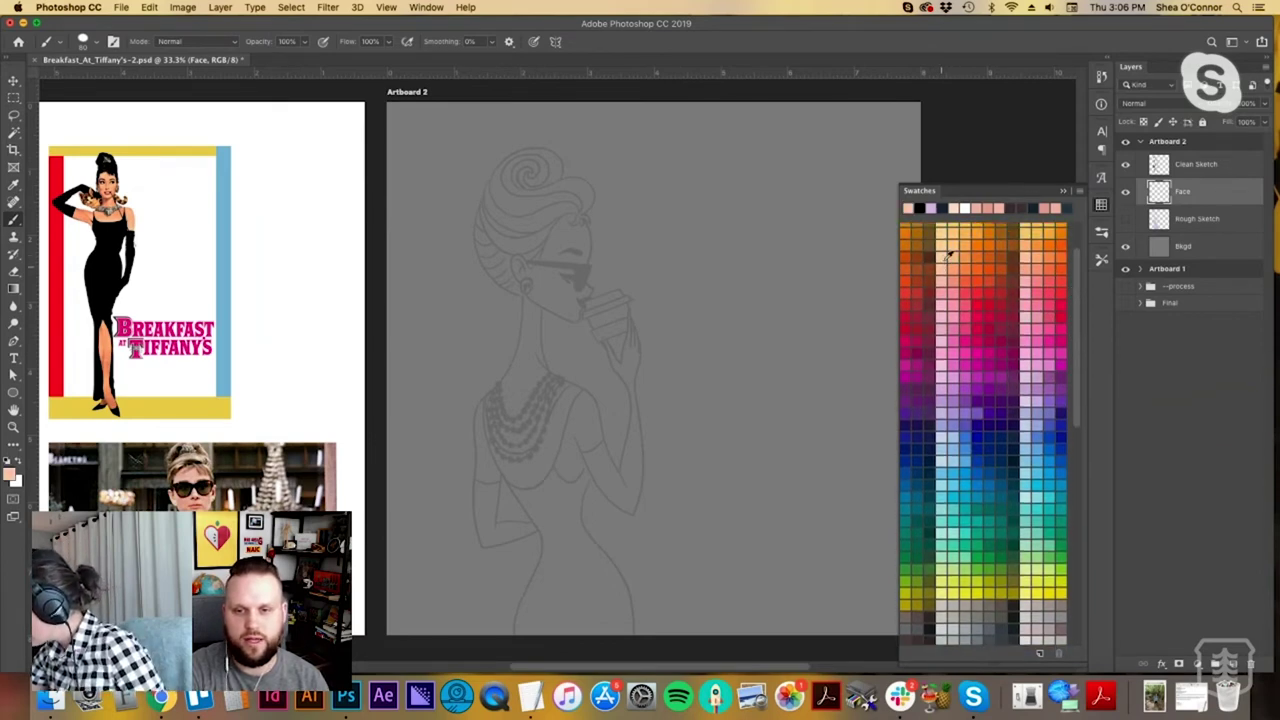
left_click(1063, 191)
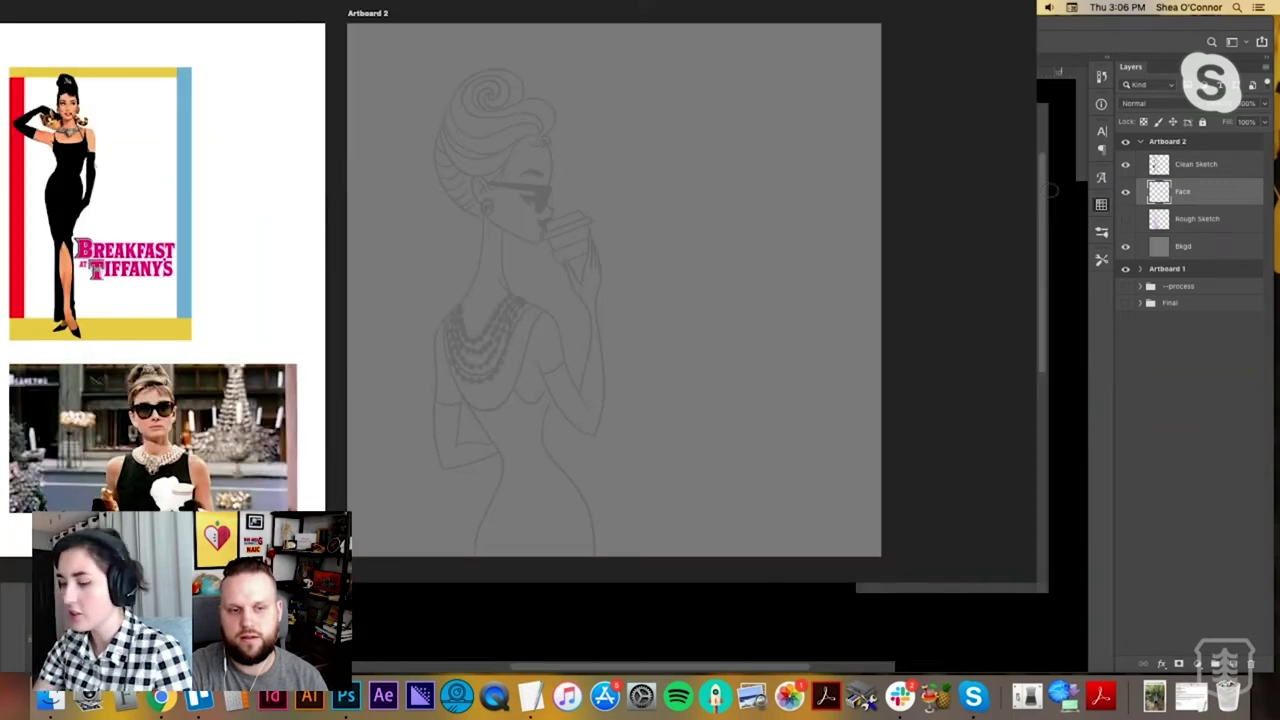
left_click(10, 474)
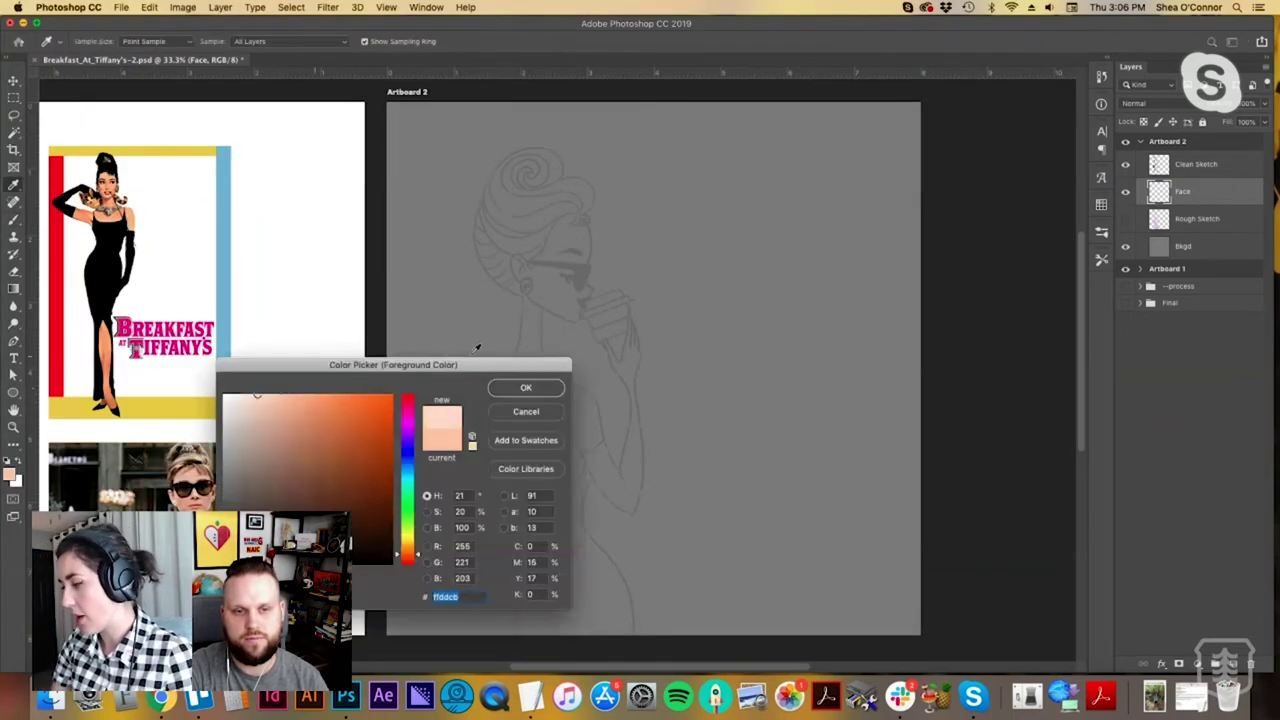
left_click(525, 387)
Outline the woman's profile on the Face layer from the hairline down the forehead to the tip of the nose, redoing unsatisfactory strokes.
scroll(594, 286, "up", 3)
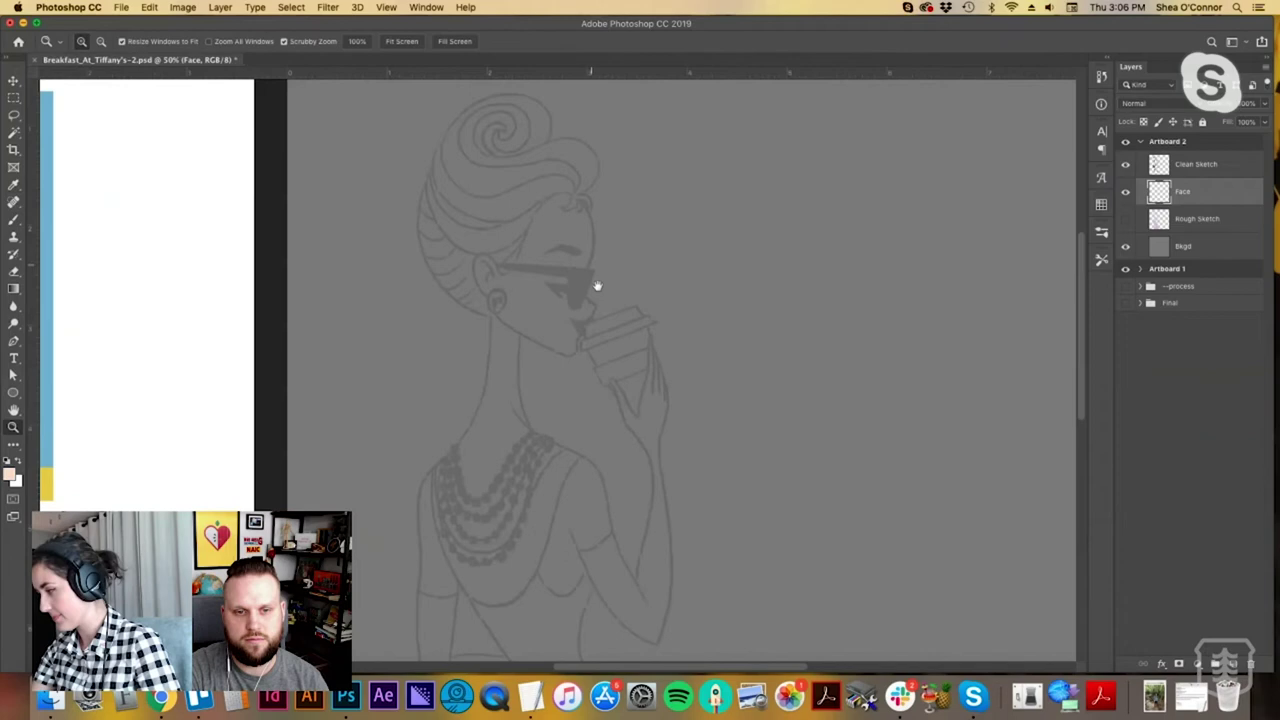
left_click_drag(648, 336, 656, 348)
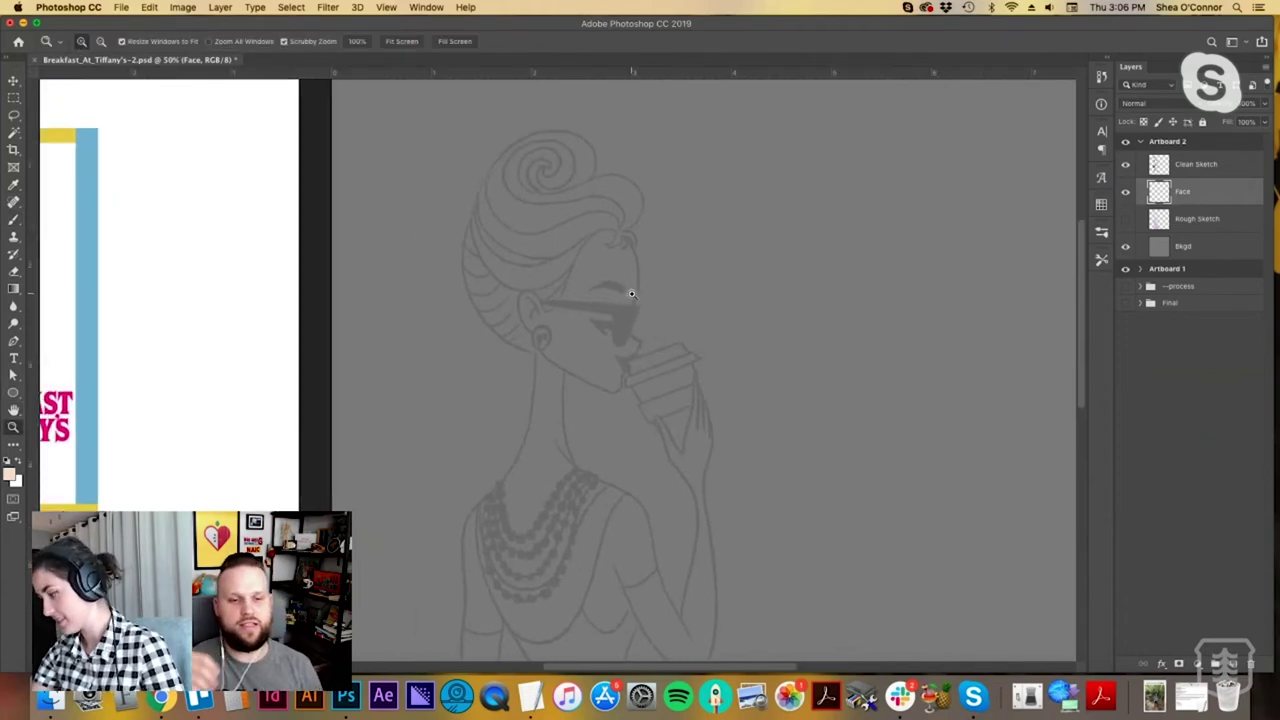
scroll(630, 291, "up", 1)
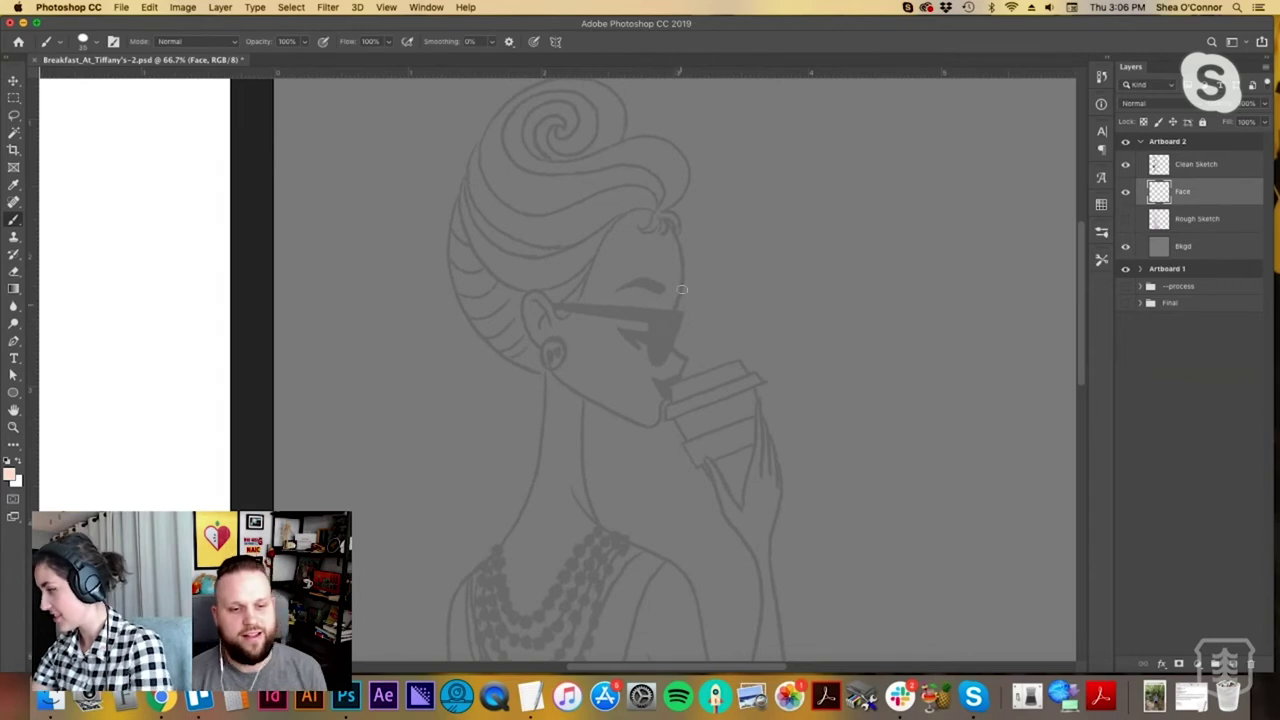
key("super+z")
left_click_drag(667, 229, 676, 350)
key("super+z")
mouse_move(662, 220)
left_mouse_down()
mouse_move(682, 274)
mouse_move(687, 362)
left_mouse_up()
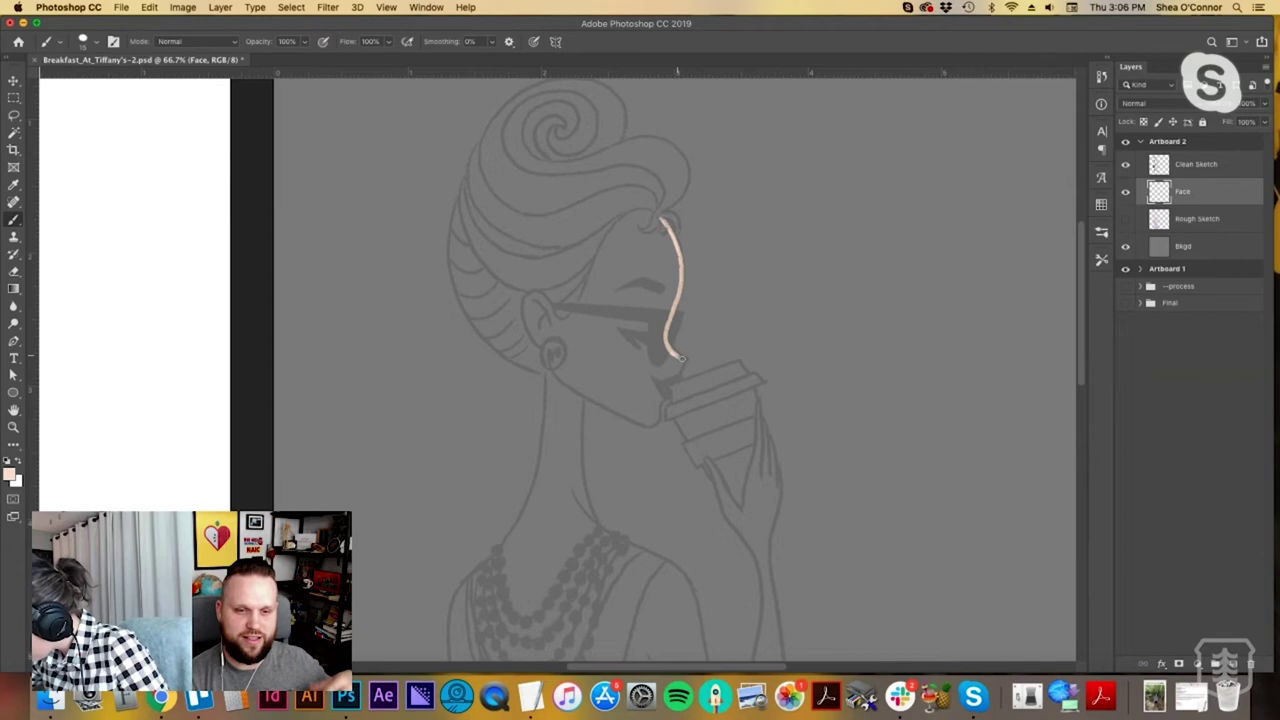
Continue the skin-tone outline under the nose, around the lips and chin, and along the jawline to the earring.
key("super+equal")
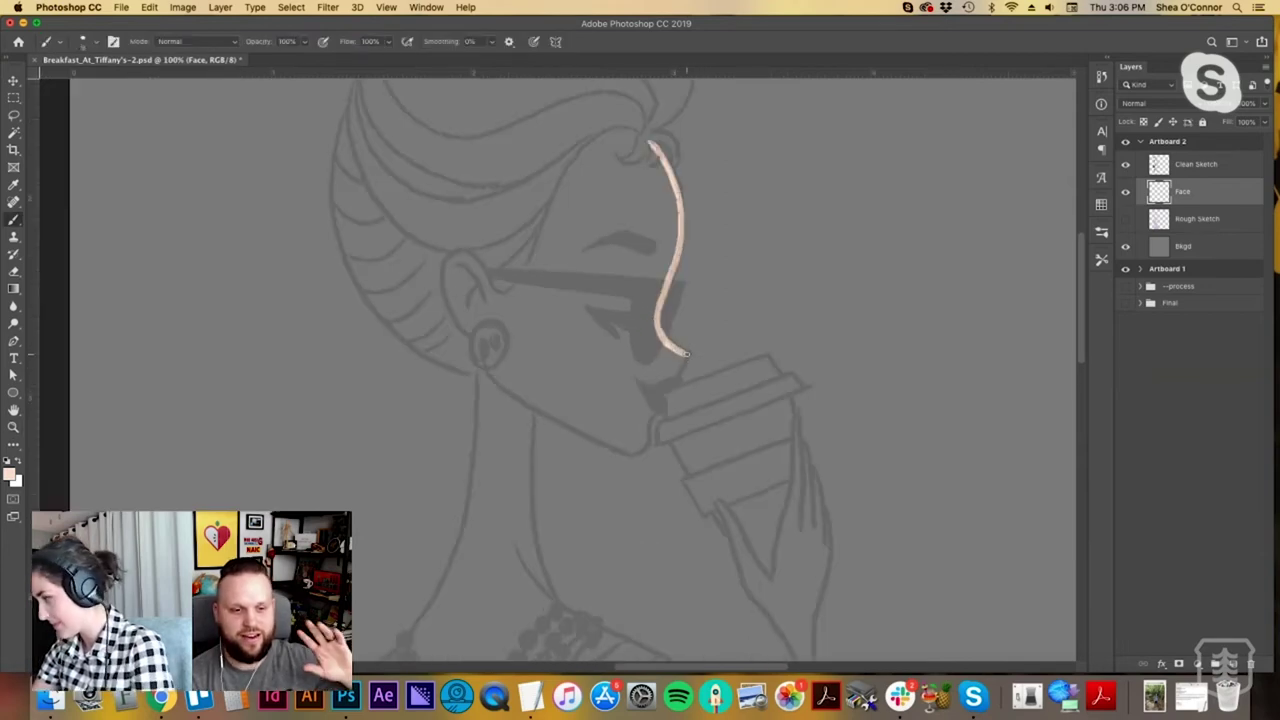
left_click_drag(686, 353, 678, 376)
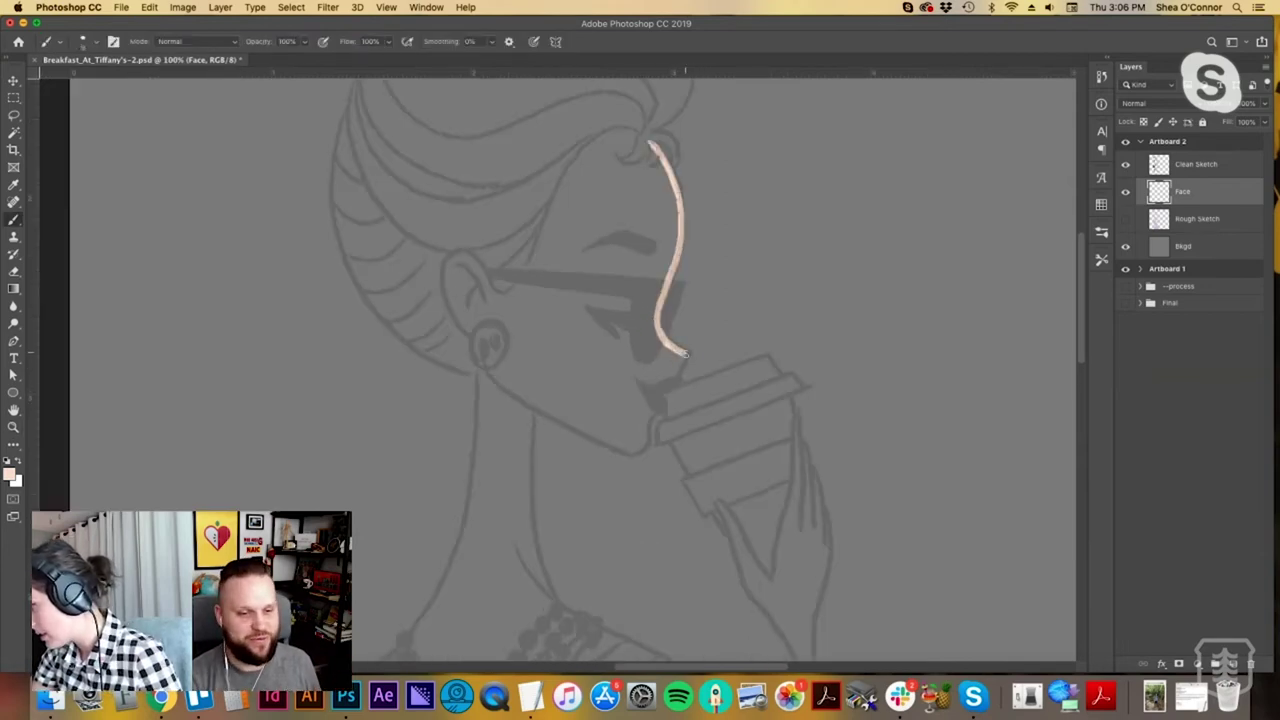
key("super+z")
left_click_drag(686, 354, 677, 376)
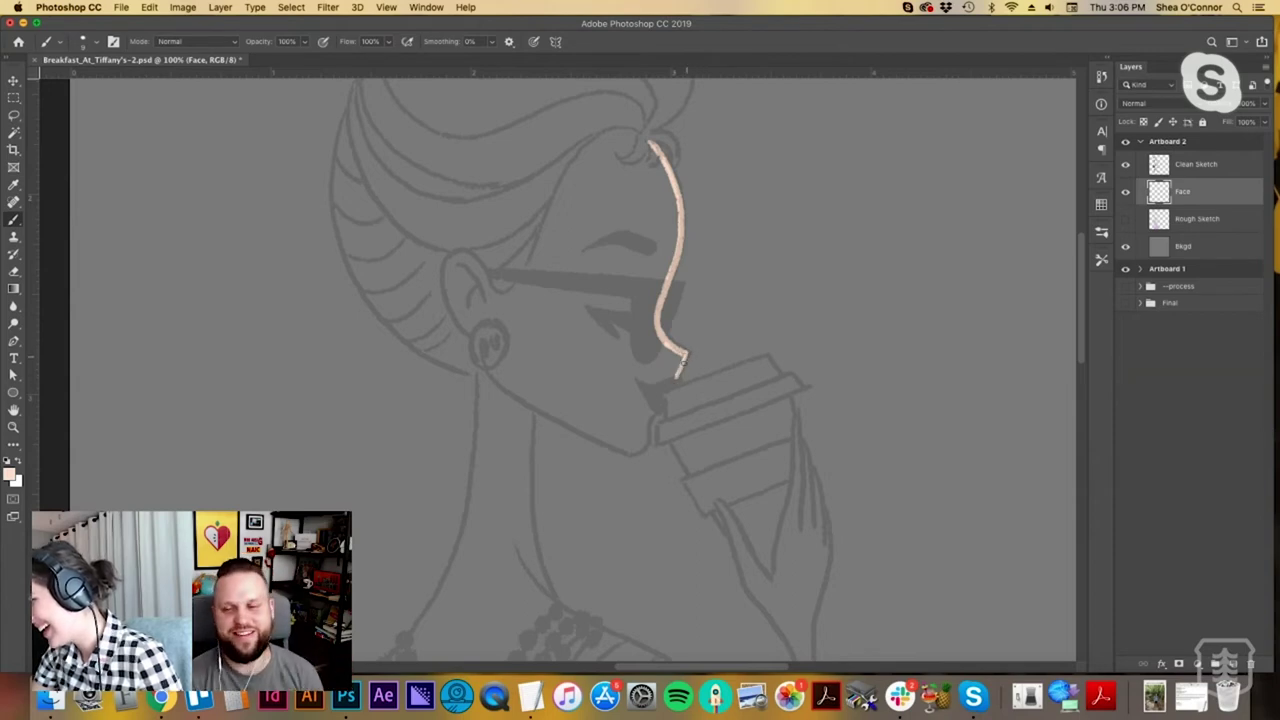
left_click_drag(658, 383, 655, 406)
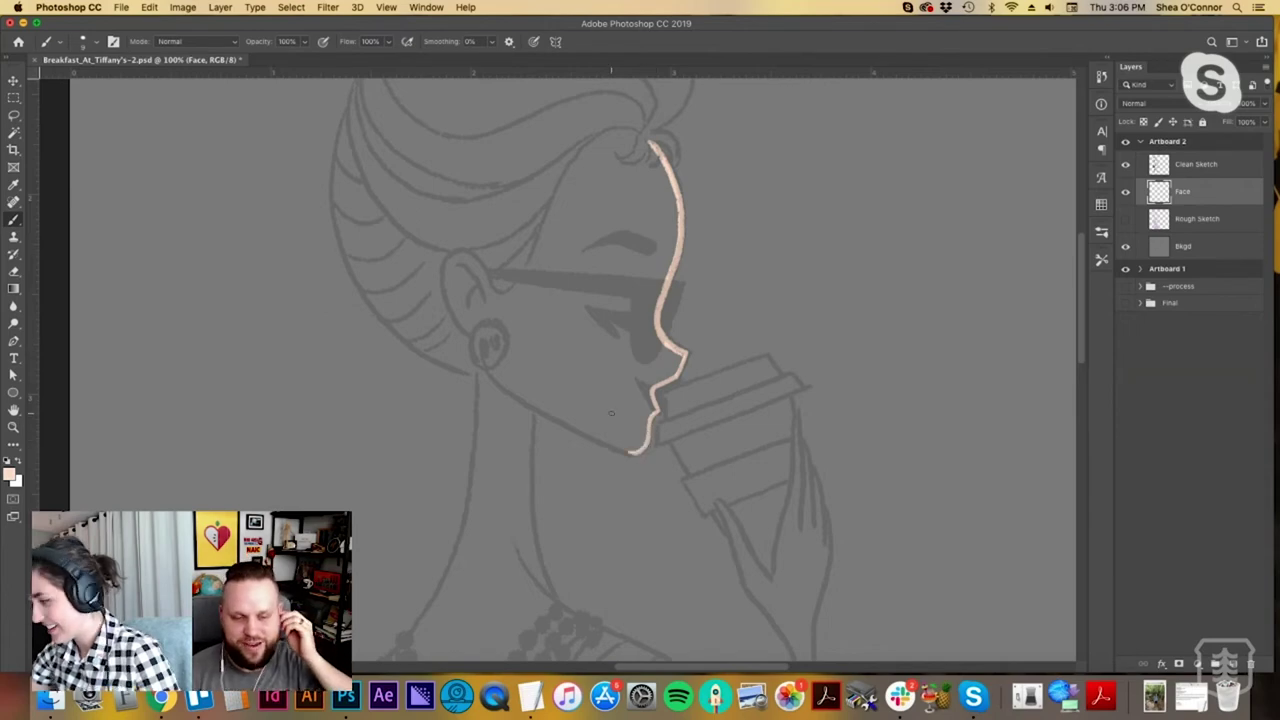
mouse_move(485, 348)
left_mouse_down()
mouse_move(508, 390)
mouse_move(612, 445)
left_mouse_up()
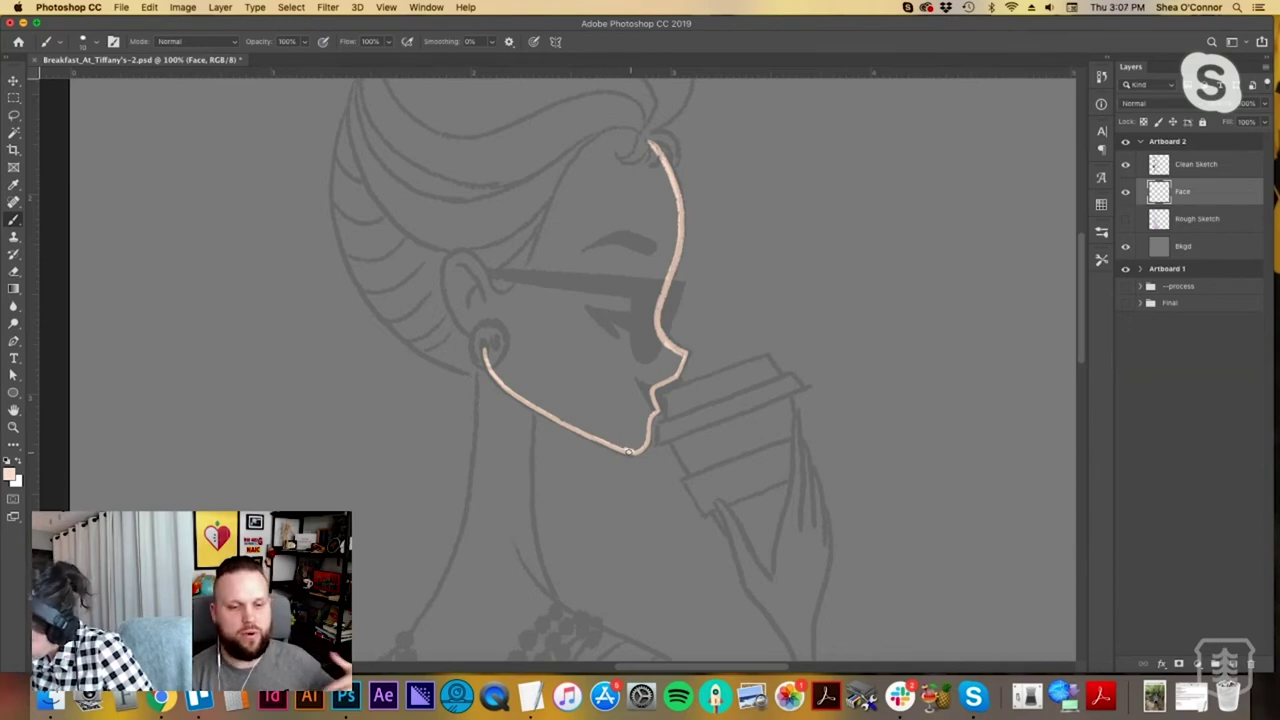
Paint the ear and a broad skin-tone band inside the face outline along the hairline, forehead, nose, mouth, chin and jaw.
mouse_move(484, 346)
left_mouse_down()
mouse_move(443, 306)
mouse_move(449, 253)
mouse_move(453, 304)
mouse_move(471, 327)
mouse_move(456, 299)
mouse_move(483, 332)
mouse_move(473, 277)
mouse_move(479, 318)
mouse_move(489, 298)
mouse_move(463, 283)
mouse_move(469, 318)
mouse_move(509, 318)
mouse_move(515, 267)
mouse_move(524, 290)
mouse_move(581, 146)
mouse_move(595, 136)
mouse_move(608, 165)
mouse_move(617, 130)
mouse_move(636, 187)
mouse_move(675, 138)
mouse_move(651, 187)
mouse_move(671, 213)
mouse_move(673, 199)
mouse_move(674, 233)
mouse_move(646, 330)
mouse_move(682, 356)
left_mouse_up()
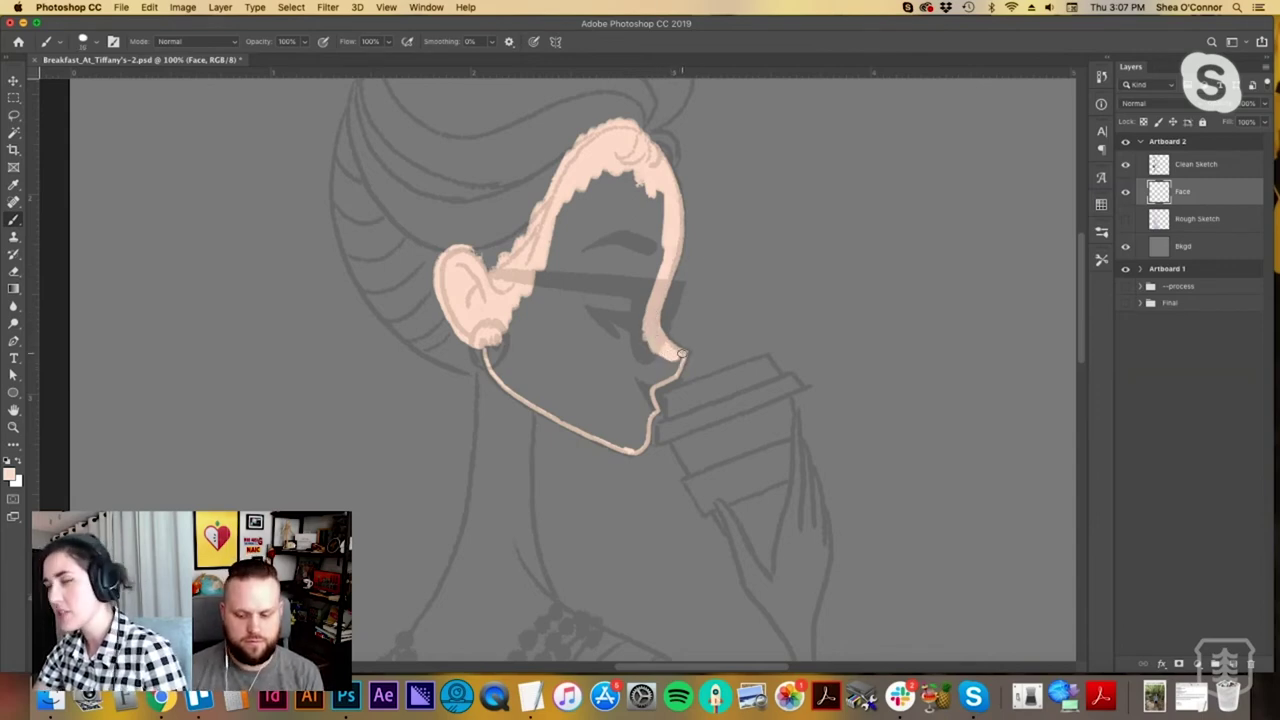
mouse_move(681, 354)
left_mouse_down()
mouse_move(664, 379)
mouse_move(658, 361)
left_mouse_up()
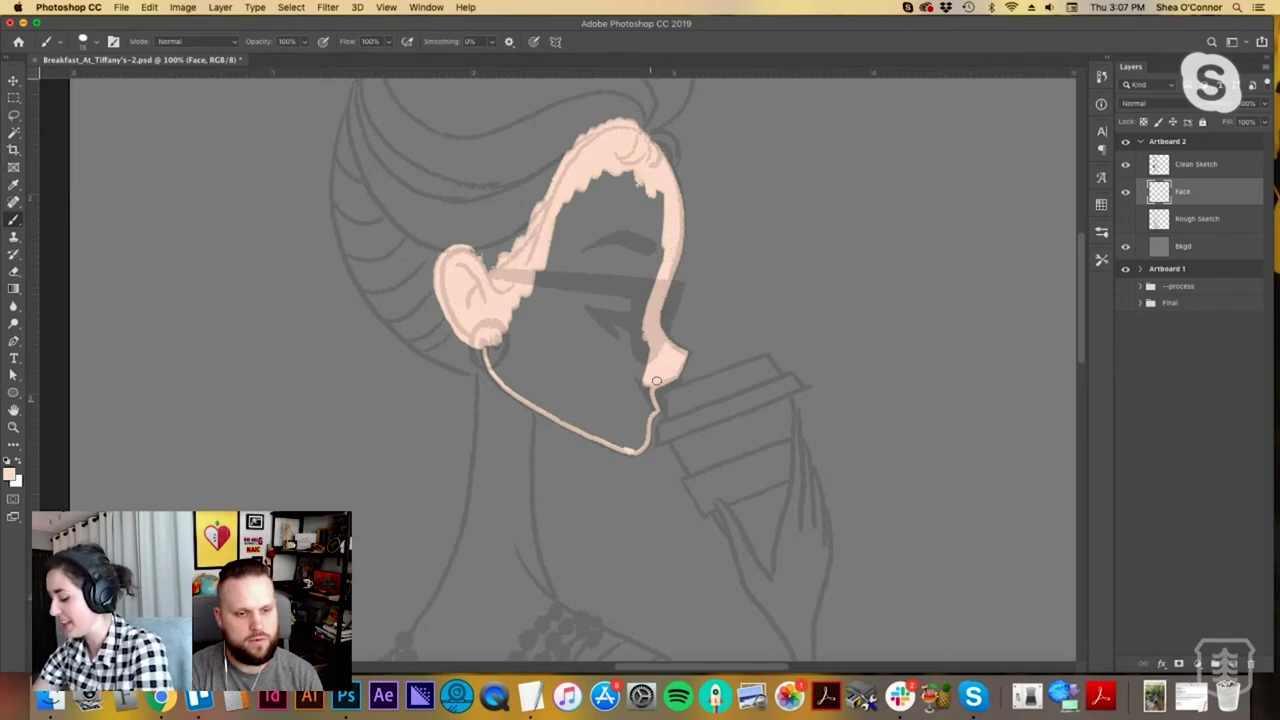
mouse_move(648, 382)
left_mouse_down()
mouse_move(638, 404)
mouse_move(651, 408)
mouse_move(636, 416)
left_mouse_up()
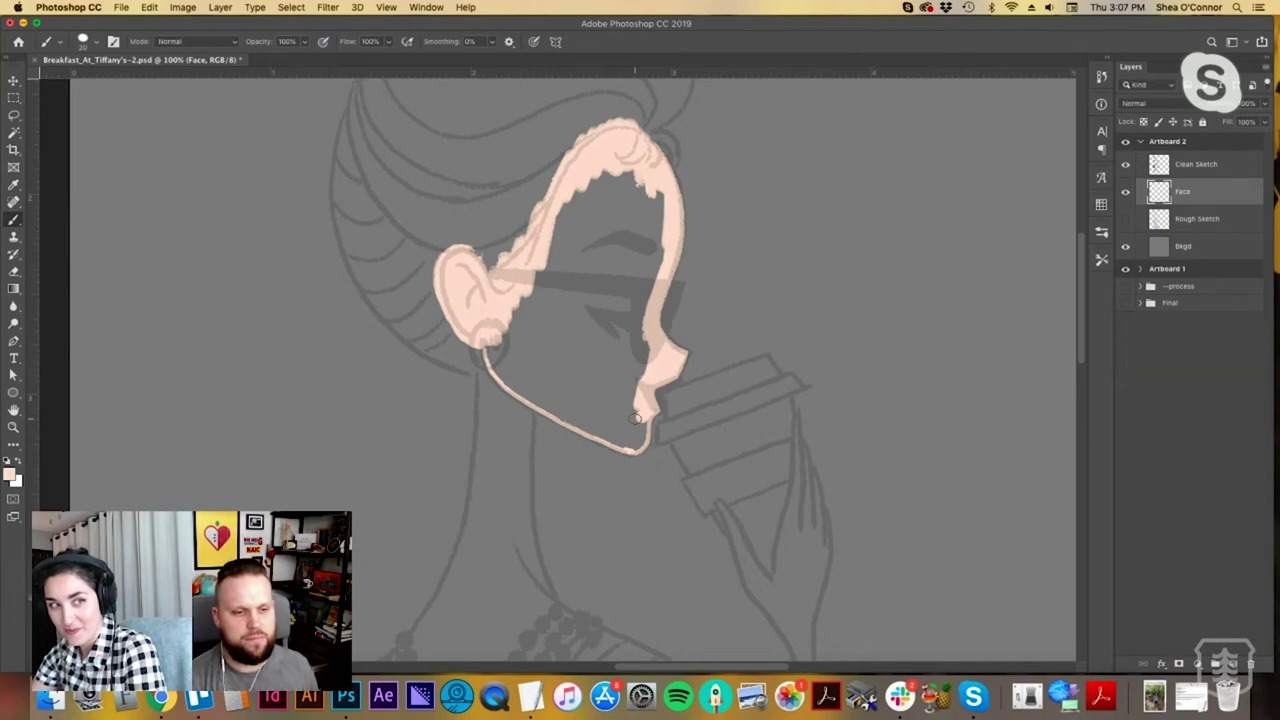
mouse_move(490, 342)
left_mouse_down()
mouse_move(532, 397)
mouse_move(497, 362)
mouse_move(501, 378)
mouse_move(565, 415)
left_mouse_up()
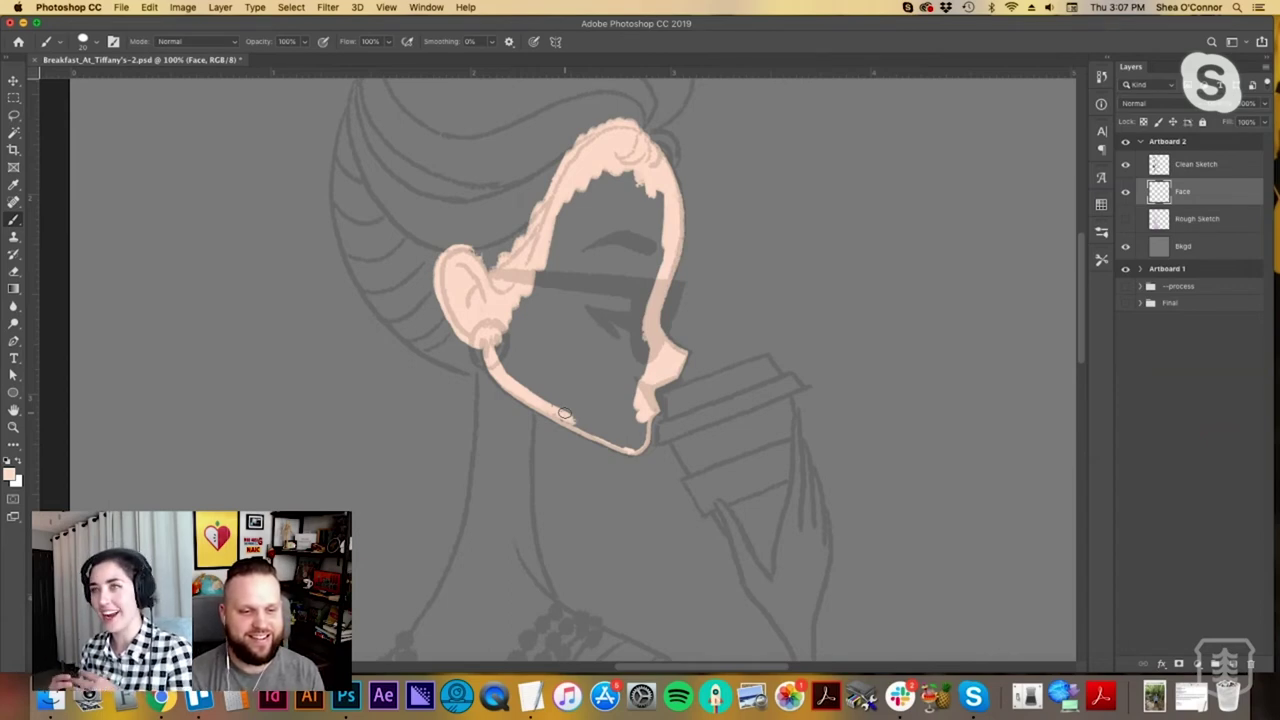
mouse_move(551, 410)
left_mouse_down()
mouse_move(631, 447)
mouse_move(653, 388)
left_mouse_up()
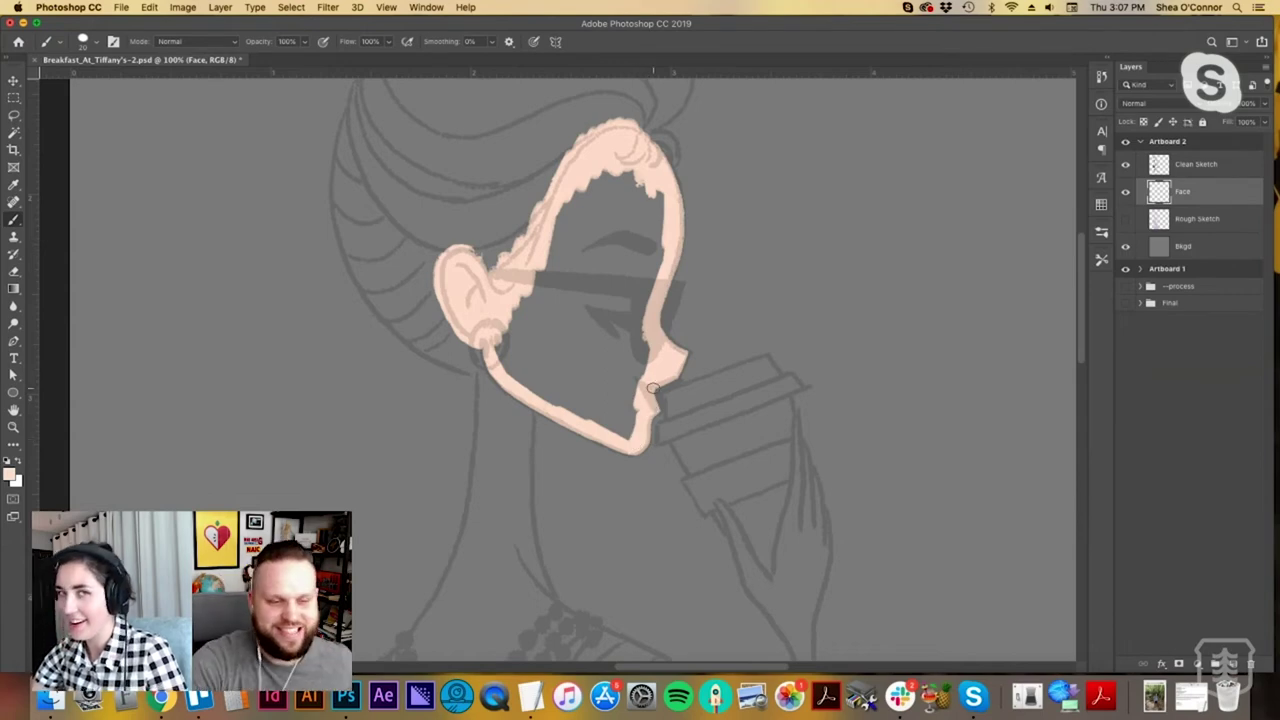
Fill the remaining interior of the face outline with the skin tone, covering forehead, cheek, nose and chin.
mouse_move(521, 346)
left_mouse_down()
mouse_move(489, 333)
mouse_move(519, 300)
mouse_move(534, 320)
mouse_move(539, 288)
mouse_move(576, 243)
mouse_move(574, 258)
mouse_move(554, 244)
mouse_move(549, 290)
mouse_move(554, 213)
mouse_move(573, 219)
mouse_move(588, 261)
mouse_move(610, 170)
mouse_move(636, 191)
mouse_move(647, 243)
mouse_move(661, 195)
mouse_move(643, 377)
mouse_move(636, 290)
left_mouse_up()
mouse_move(519, 349)
left_mouse_down()
mouse_move(553, 395)
mouse_move(528, 386)
mouse_move(523, 356)
mouse_move(555, 388)
mouse_move(535, 305)
mouse_move(543, 263)
mouse_move(566, 262)
mouse_move(604, 330)
mouse_move(612, 271)
mouse_move(615, 281)
mouse_move(640, 248)
mouse_move(622, 336)
mouse_move(586, 362)
mouse_move(579, 389)
mouse_move(617, 329)
mouse_move(606, 389)
mouse_move(627, 333)
left_mouse_up()
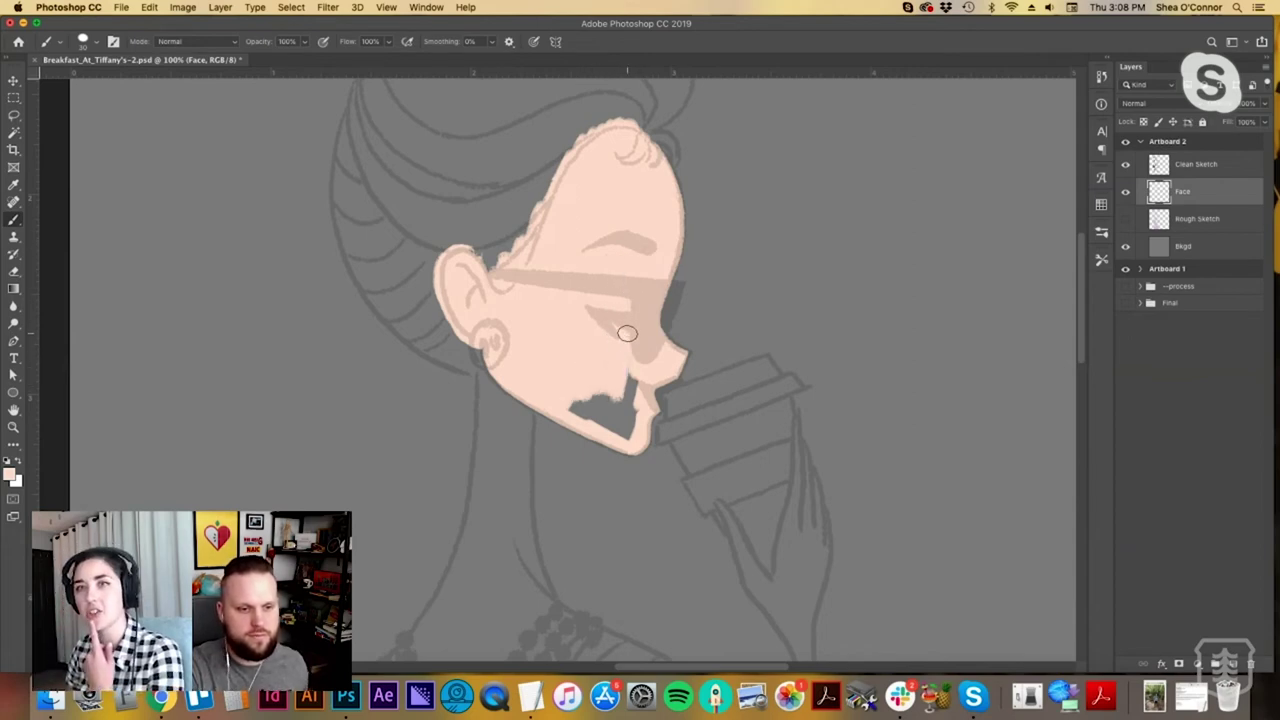
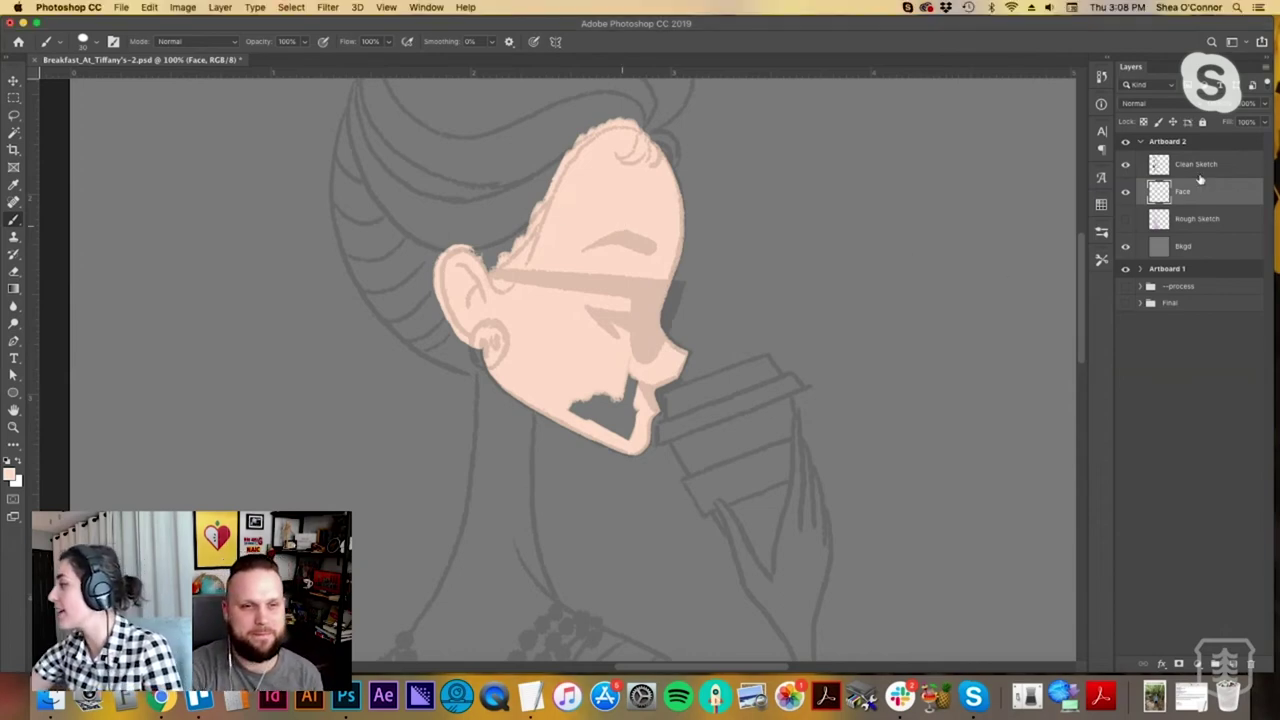
mouse_move(572, 408)
left_mouse_down()
mouse_move(629, 414)
mouse_move(630, 432)
mouse_move(588, 408)
left_mouse_up()
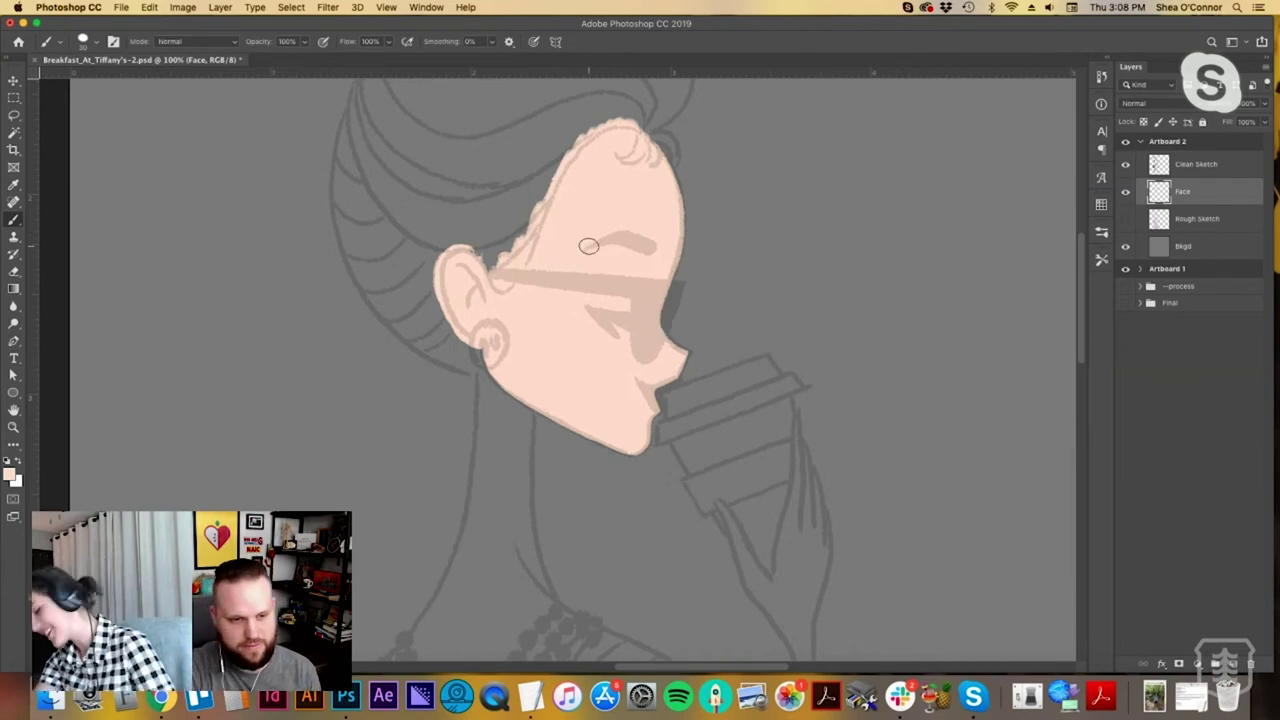
Create a new layer named Torso between the Face and Rough Sketch layers.
key("space")
left_click_drag(671, 405, 674, 376)
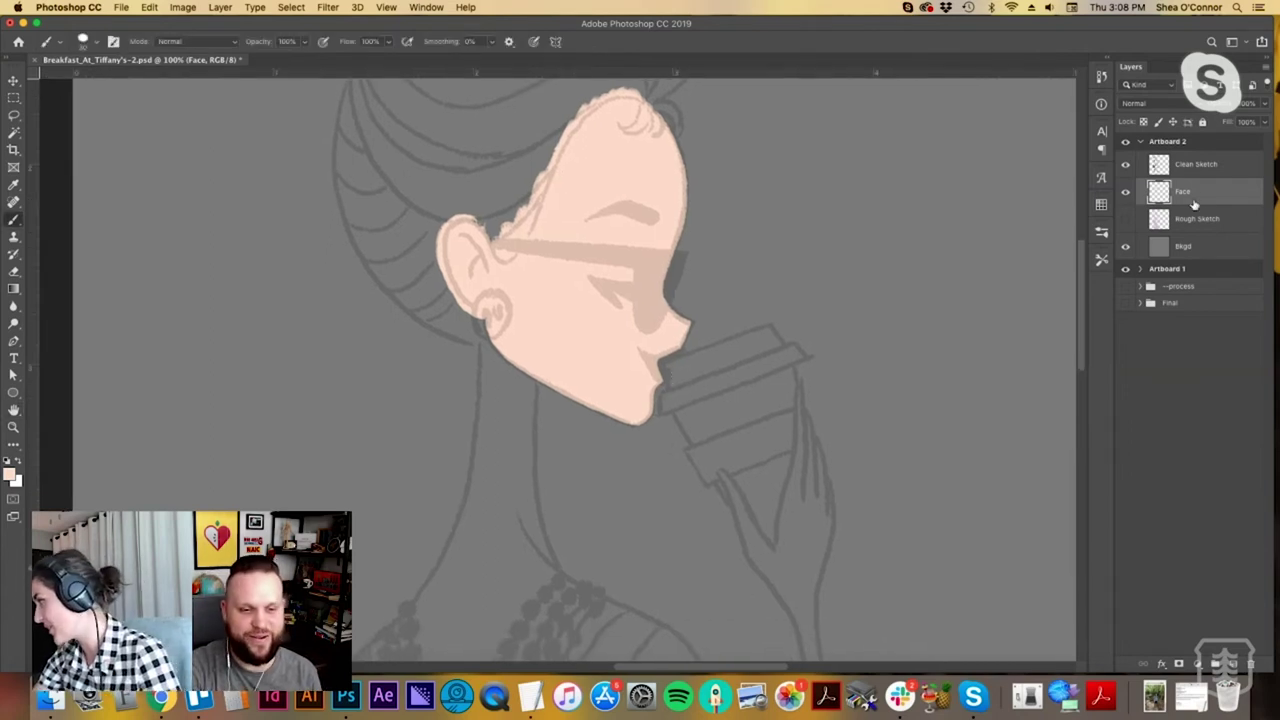
left_click(1194, 214)
key("super+shift+n")
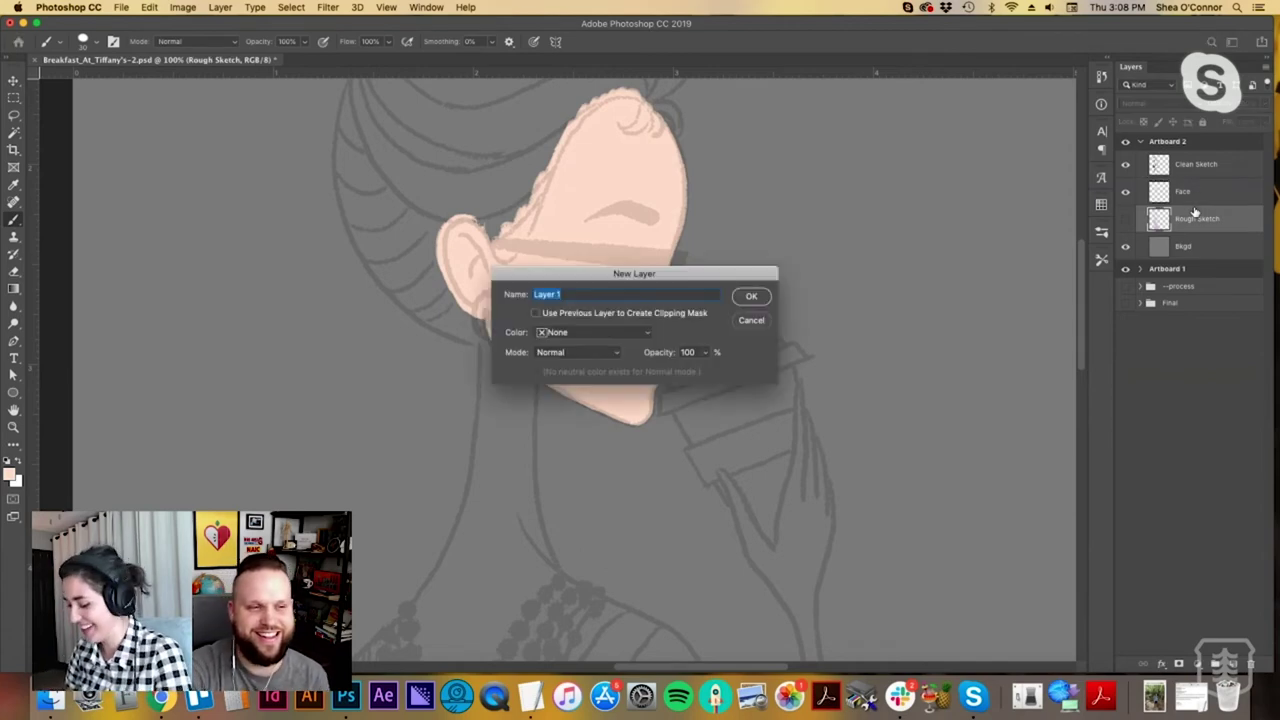
type("Torso")
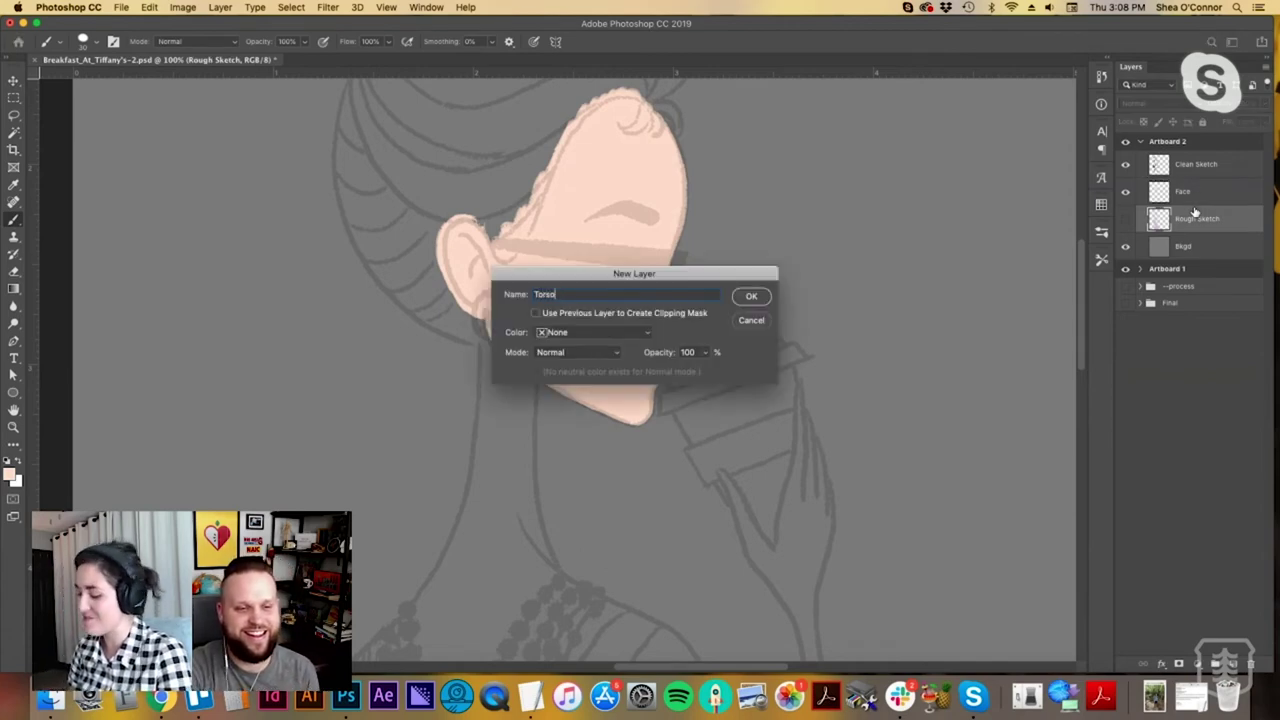
key("Return")
Outline both sides of the neck on the Torso layer with a smaller skin-tone brush, from the jaw and ear down to the necklace.
scroll(603, 375, "down", 3)
key("bracketleft")
key("bracketleft")
key("bracketleft")
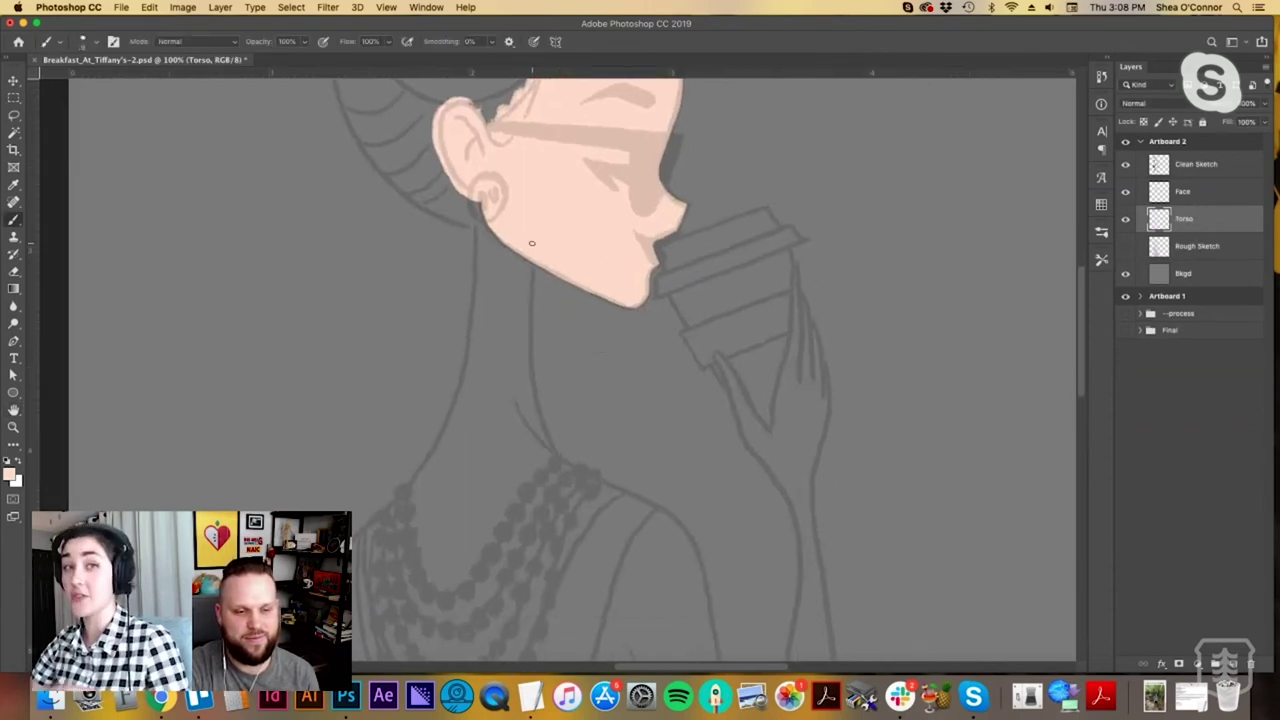
left_click_drag(533, 255, 531, 391)
mouse_move(533, 259)
left_mouse_down()
mouse_move(532, 396)
mouse_move(556, 462)
left_mouse_up()
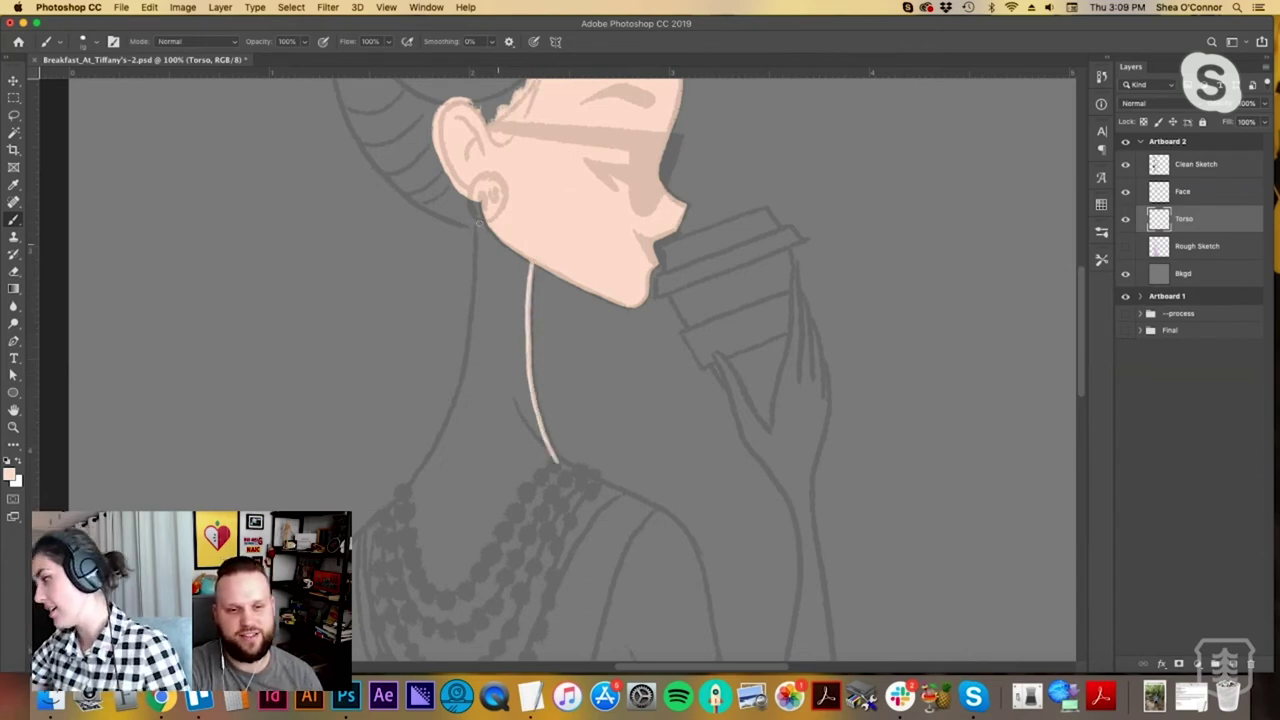
left_click_drag(477, 198, 460, 434)
key("cmd+z")
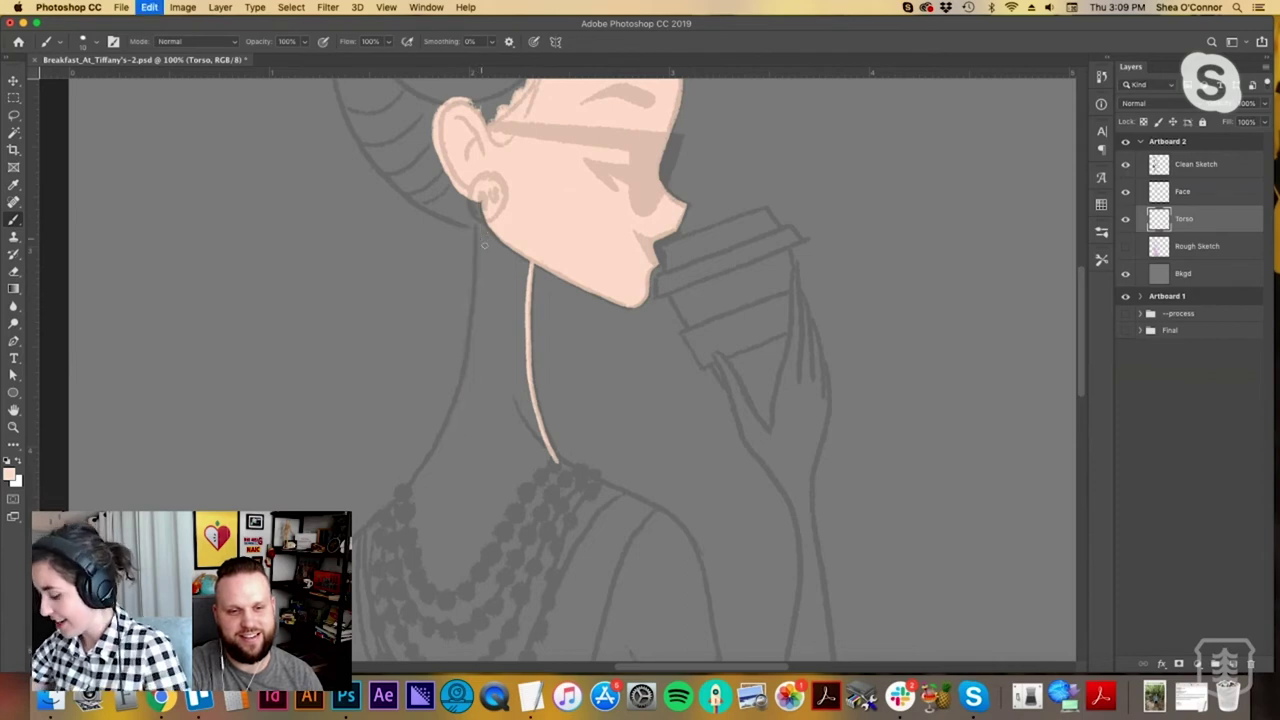
mouse_move(481, 205)
left_mouse_down()
mouse_move(461, 393)
mouse_move(427, 493)
mouse_move(447, 435)
mouse_move(400, 505)
left_mouse_up()
mouse_move(447, 434)
left_mouse_down()
mouse_move(391, 514)
mouse_move(439, 449)
mouse_move(389, 516)
left_mouse_up()
Trace the collarbone line at the neck's base and the shoulder and upper arm nearest the cup in skin tone.
key("space")
mouse_move(599, 506)
left_mouse_down()
mouse_move(523, 451)
mouse_move(451, 369)
left_mouse_up()
left_click_drag(547, 441, 517, 416)
mouse_move(350, 242)
left_mouse_down()
mouse_move(375, 272)
mouse_move(473, 328)
mouse_move(517, 380)
mouse_move(546, 505)
left_mouse_up()
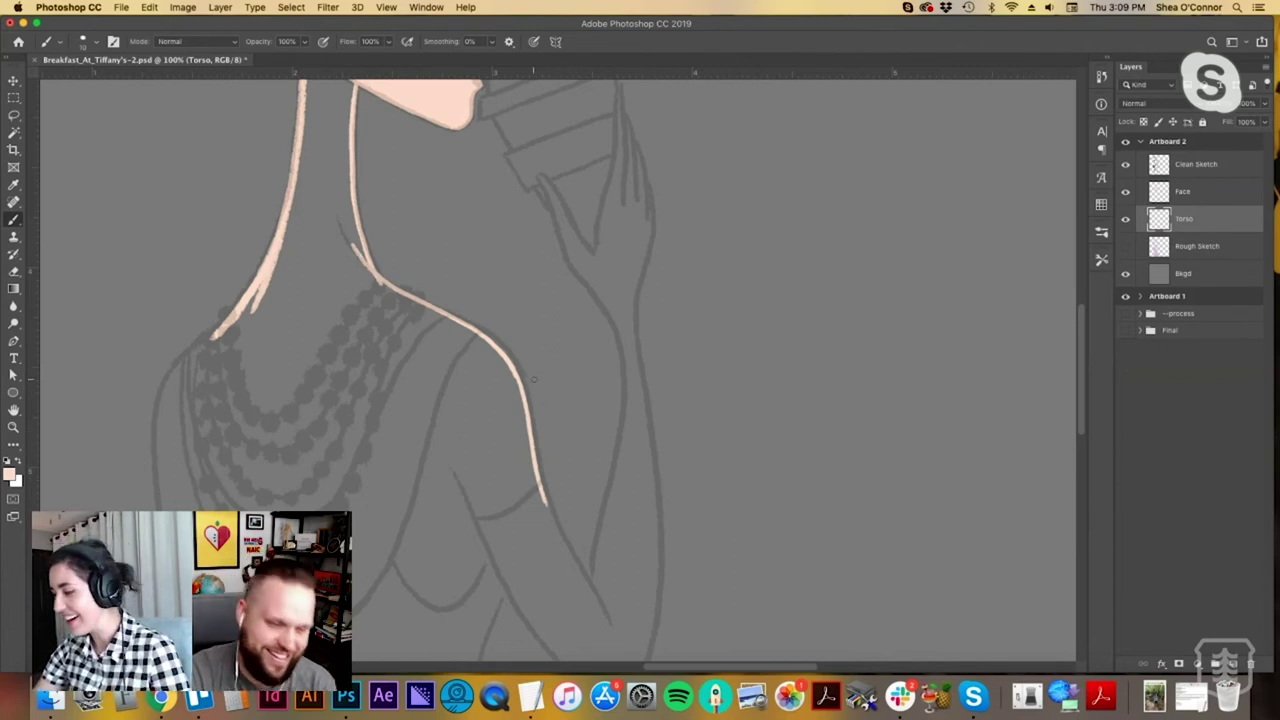
Outline the other shoulder and upper arm down to the glove, then mark the underarm and dress edge, redoing the unsatisfactory shoulder stroke.
left_click_drag(537, 491, 554, 409)
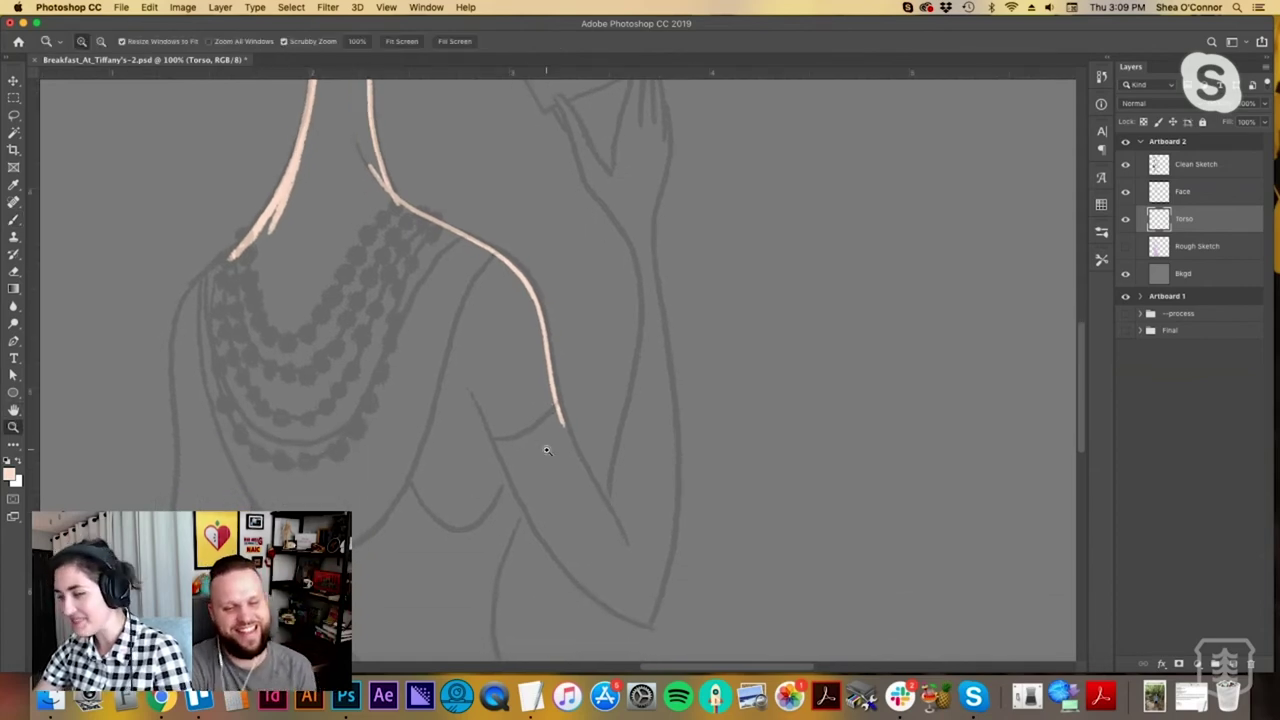
left_click(546, 446, "alt+super")
left_click_drag(620, 418, 648, 408)
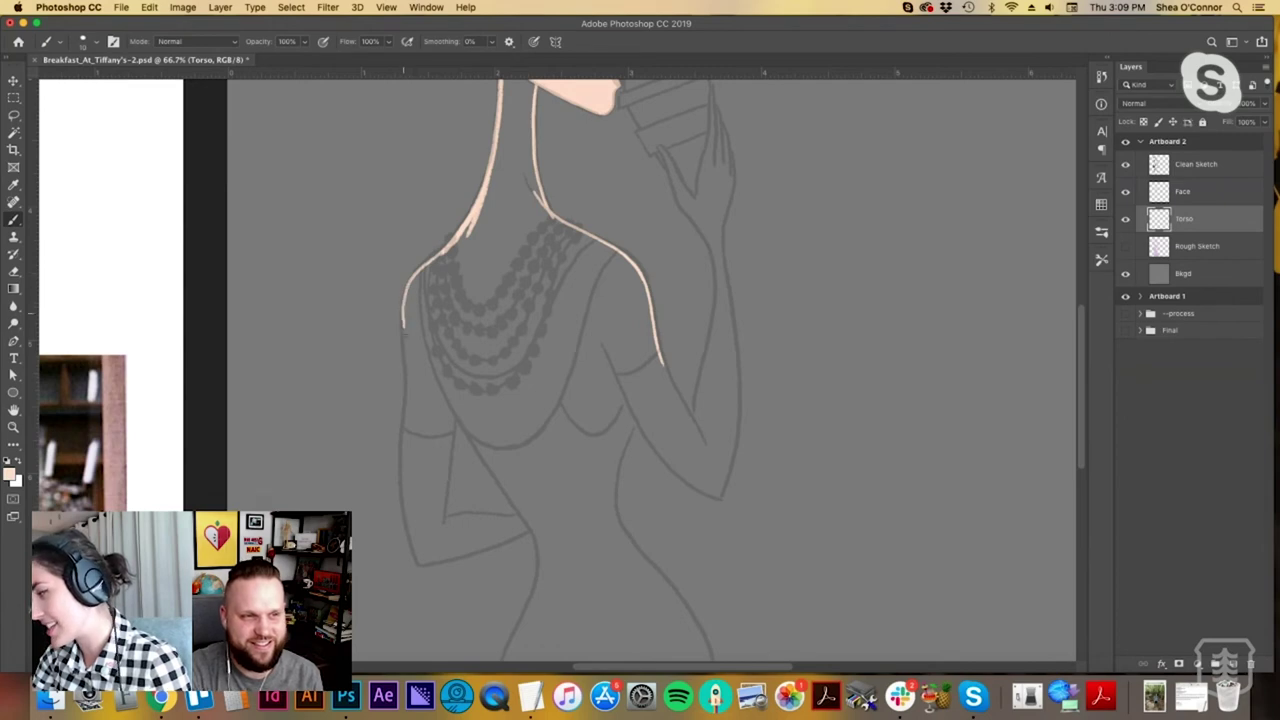
key("super+z")
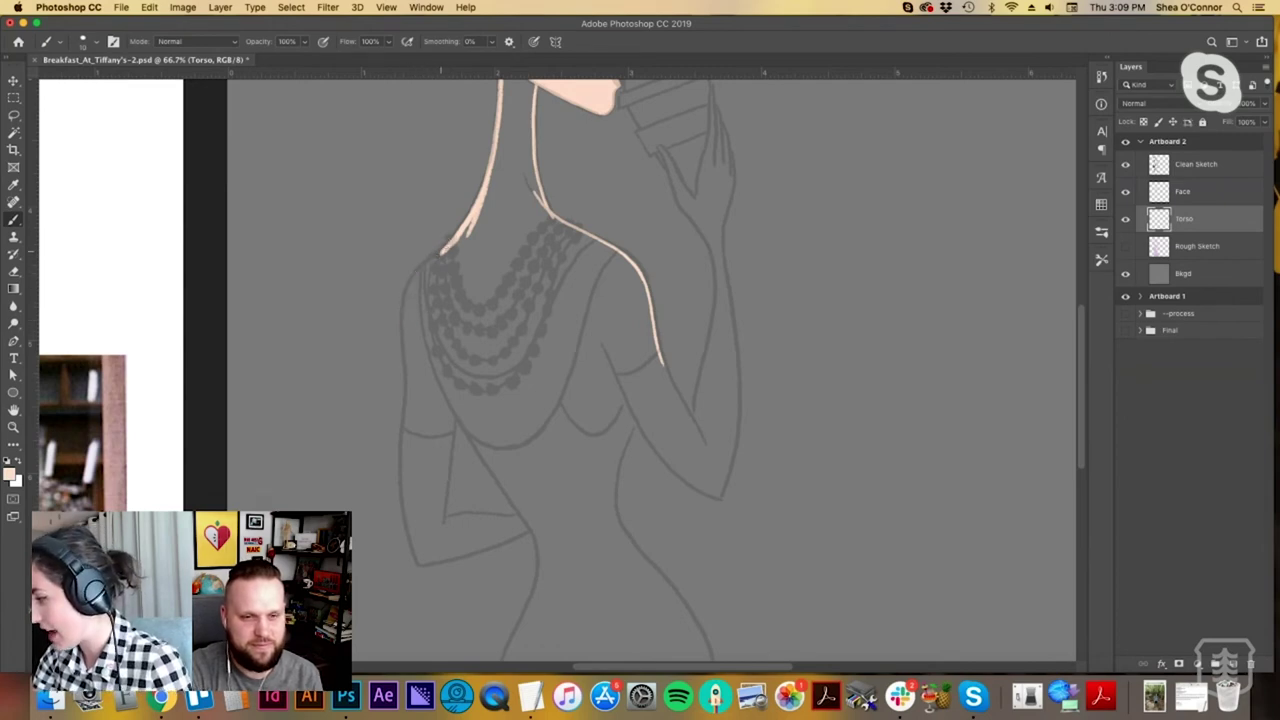
left_click_drag(406, 364, 410, 401)
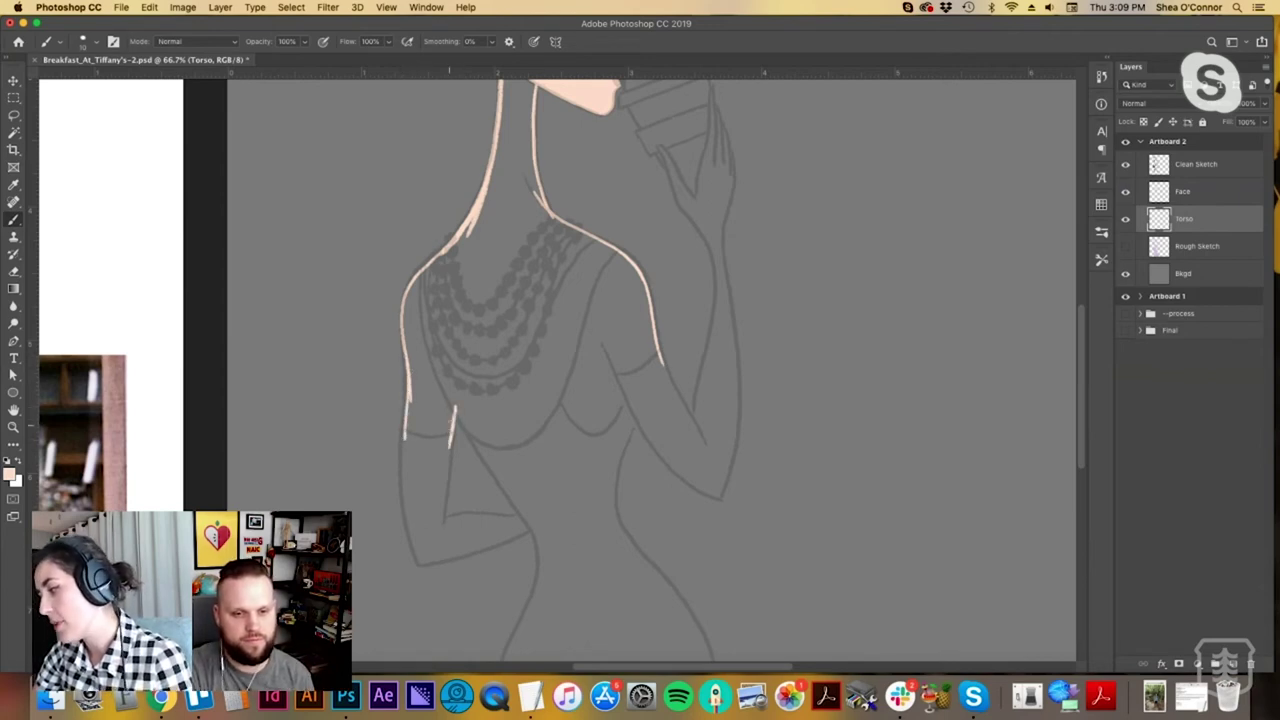
left_click_drag(452, 406, 487, 453)
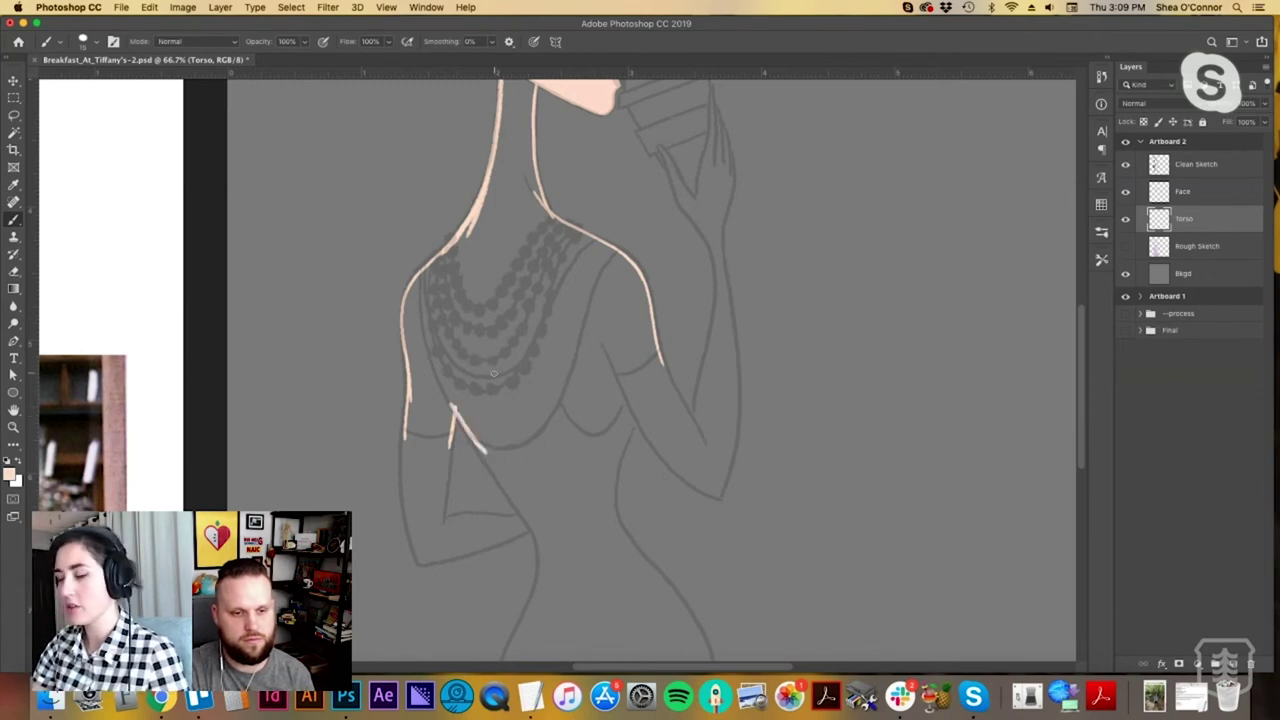
Paint a broad skin-tone band across the glove tops and along the dress neckline from one arm to the other.
mouse_move(405, 432)
left_mouse_down()
mouse_move(416, 402)
mouse_move(426, 440)
mouse_move(432, 425)
mouse_move(450, 440)
left_mouse_up()
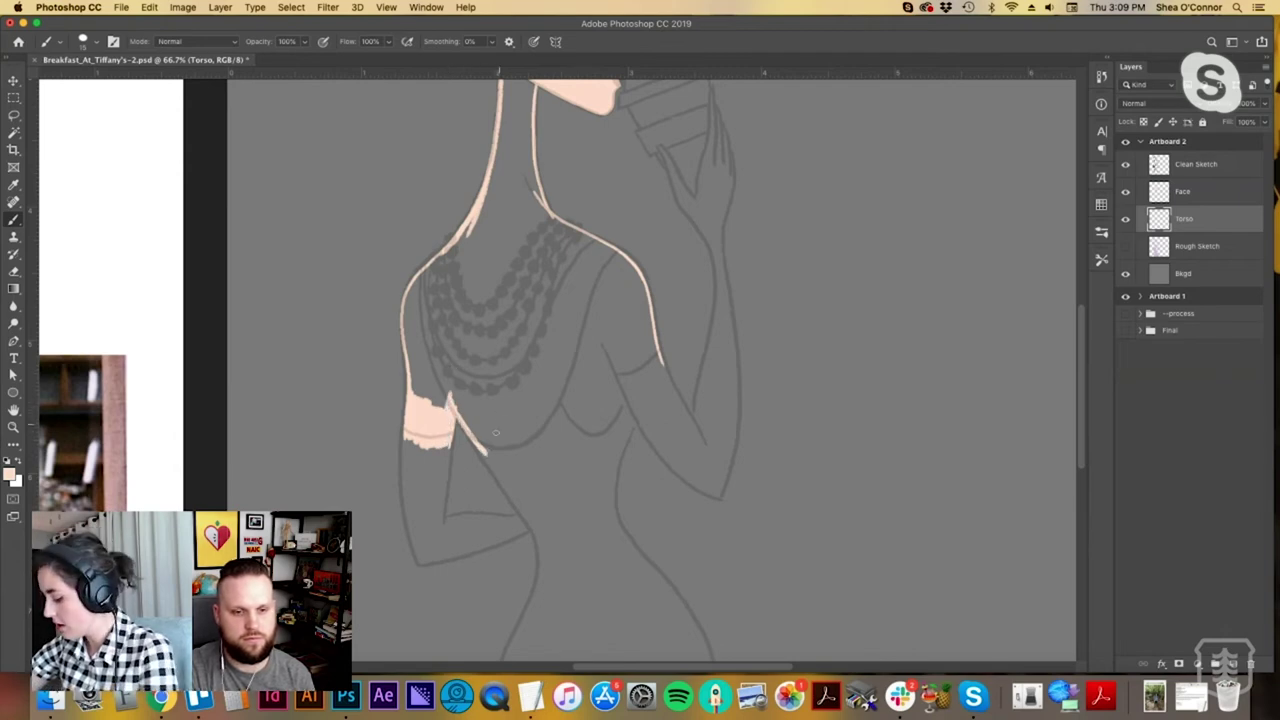
mouse_move(465, 412)
left_mouse_down()
mouse_move(502, 456)
mouse_move(496, 432)
left_mouse_up()
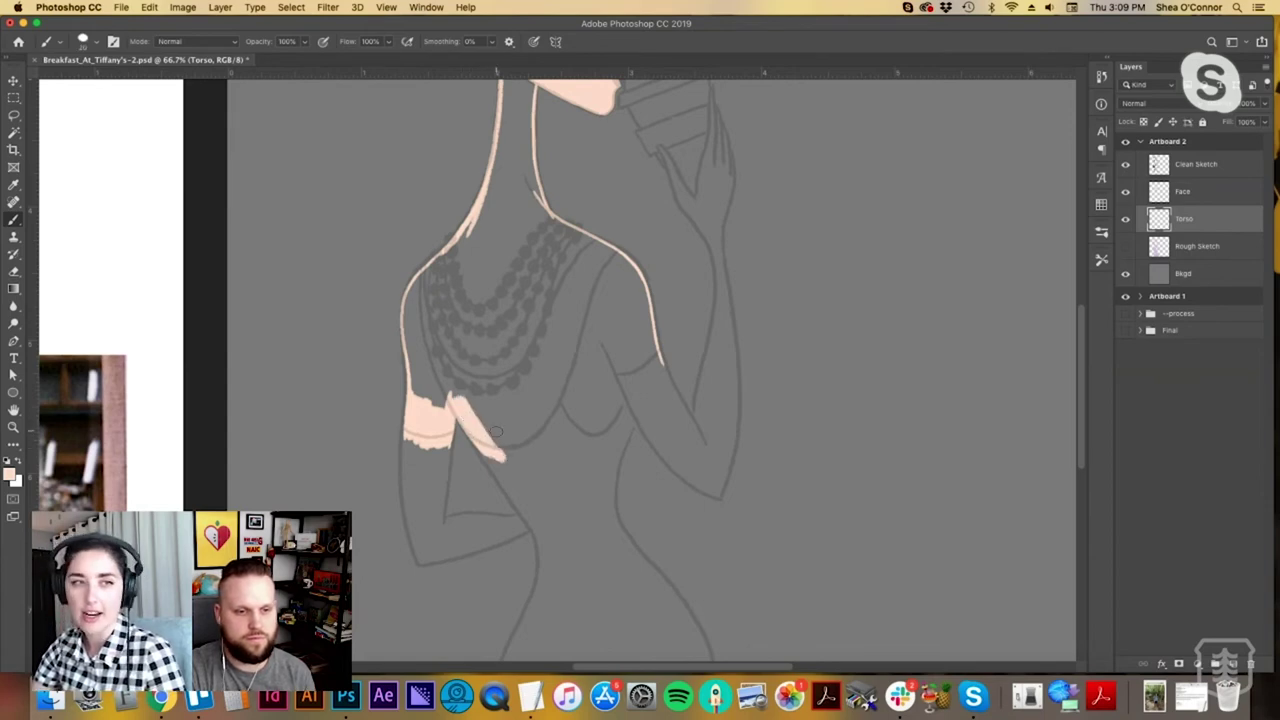
mouse_move(496, 432)
left_mouse_down()
mouse_move(554, 409)
mouse_move(570, 431)
mouse_move(582, 405)
mouse_move(601, 438)
mouse_move(626, 386)
mouse_move(633, 394)
mouse_move(624, 357)
mouse_move(643, 384)
mouse_move(651, 373)
mouse_move(646, 319)
mouse_move(659, 367)
mouse_move(651, 312)
mouse_move(630, 401)
mouse_move(640, 434)
left_mouse_up()
Fill the neck, both shoulders, the upper arms and the back behind the necklace with the skin tone.
key("space")
mouse_move(518, 148)
left_mouse_down()
mouse_move(527, 251)
mouse_move(544, 176)
mouse_move(551, 312)
mouse_move(536, 255)
mouse_move(551, 318)
mouse_move(539, 216)
left_mouse_up()
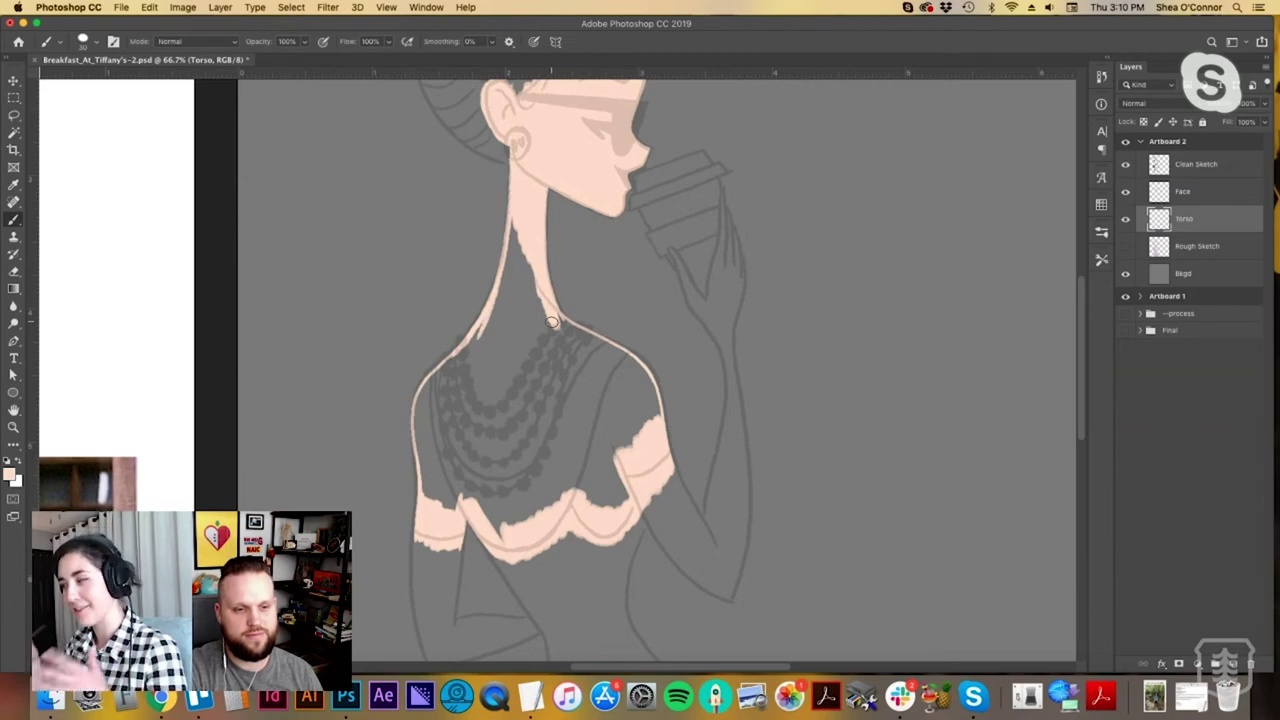
mouse_move(503, 293)
left_mouse_down()
mouse_move(512, 222)
mouse_move(523, 245)
mouse_move(480, 342)
mouse_move(488, 320)
mouse_move(420, 412)
mouse_move(428, 500)
mouse_move(430, 470)
mouse_move(456, 490)
mouse_move(467, 457)
left_mouse_up()
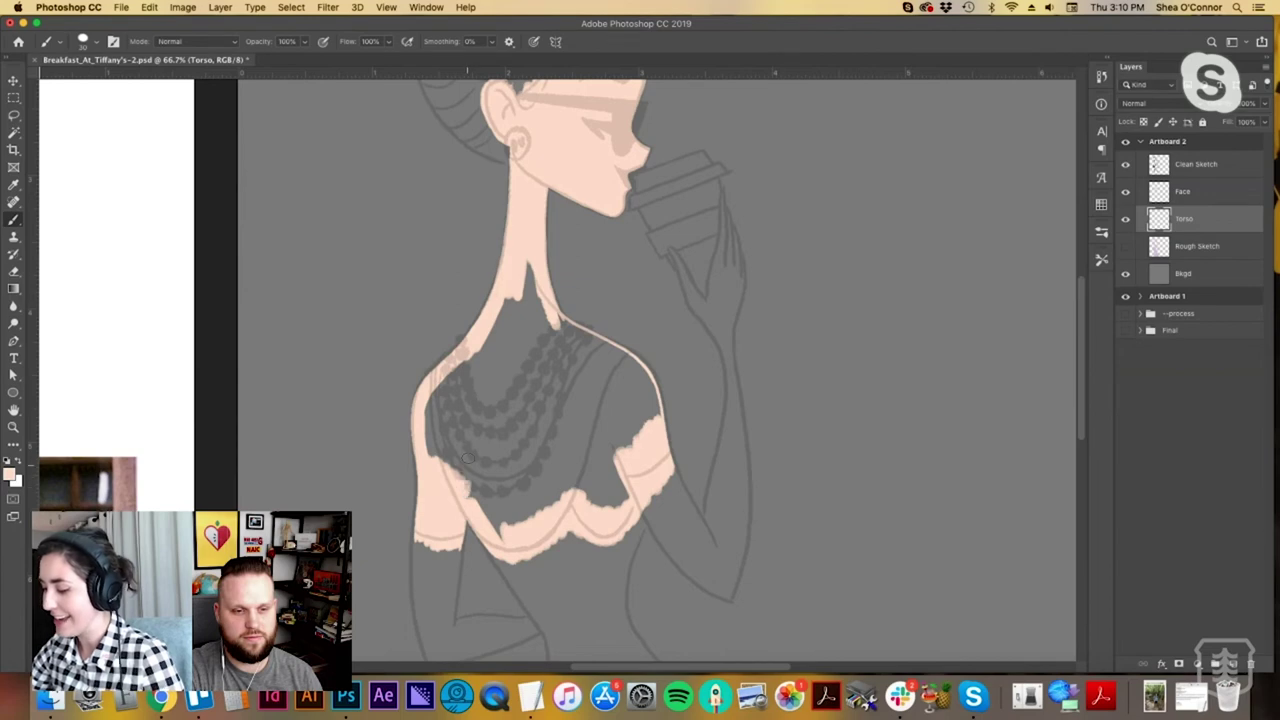
mouse_move(622, 432)
left_mouse_down()
mouse_move(608, 420)
mouse_move(636, 448)
mouse_move(619, 418)
left_mouse_up()
mouse_move(595, 357)
left_mouse_down()
mouse_move(554, 314)
mouse_move(639, 369)
mouse_move(631, 359)
mouse_move(658, 425)
mouse_move(646, 380)
mouse_move(652, 418)
mouse_move(607, 379)
mouse_move(605, 395)
mouse_move(647, 420)
mouse_move(608, 374)
left_mouse_up()
mouse_move(515, 307)
left_mouse_down()
mouse_move(534, 281)
mouse_move(499, 320)
mouse_move(505, 298)
mouse_move(476, 356)
left_mouse_up()
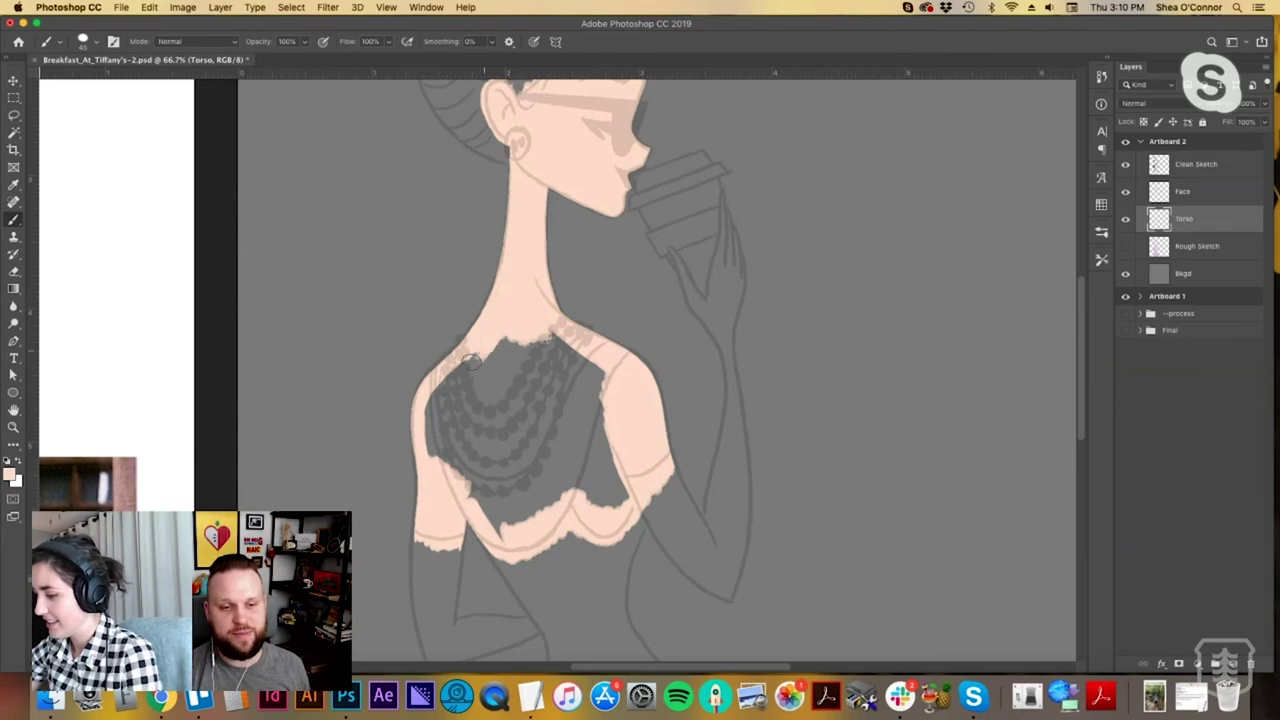
mouse_move(430, 445)
left_mouse_down()
mouse_move(459, 370)
mouse_move(450, 394)
mouse_move(488, 348)
mouse_move(475, 387)
mouse_move(506, 343)
mouse_move(497, 381)
mouse_move(503, 286)
mouse_move(528, 339)
mouse_move(518, 335)
mouse_move(521, 379)
mouse_move(540, 338)
mouse_move(552, 398)
mouse_move(552, 349)
mouse_move(558, 370)
mouse_move(564, 347)
mouse_move(607, 391)
mouse_move(554, 330)
left_mouse_up()
mouse_move(447, 470)
left_mouse_down()
mouse_move(450, 416)
mouse_move(472, 464)
mouse_move(487, 435)
mouse_move(500, 465)
mouse_move(530, 386)
mouse_move(566, 508)
mouse_move(588, 435)
mouse_move(585, 493)
mouse_move(604, 506)
mouse_move(628, 483)
left_mouse_up()
mouse_move(464, 465)
left_mouse_down()
mouse_move(490, 521)
mouse_move(495, 469)
mouse_move(541, 503)
left_mouse_up()
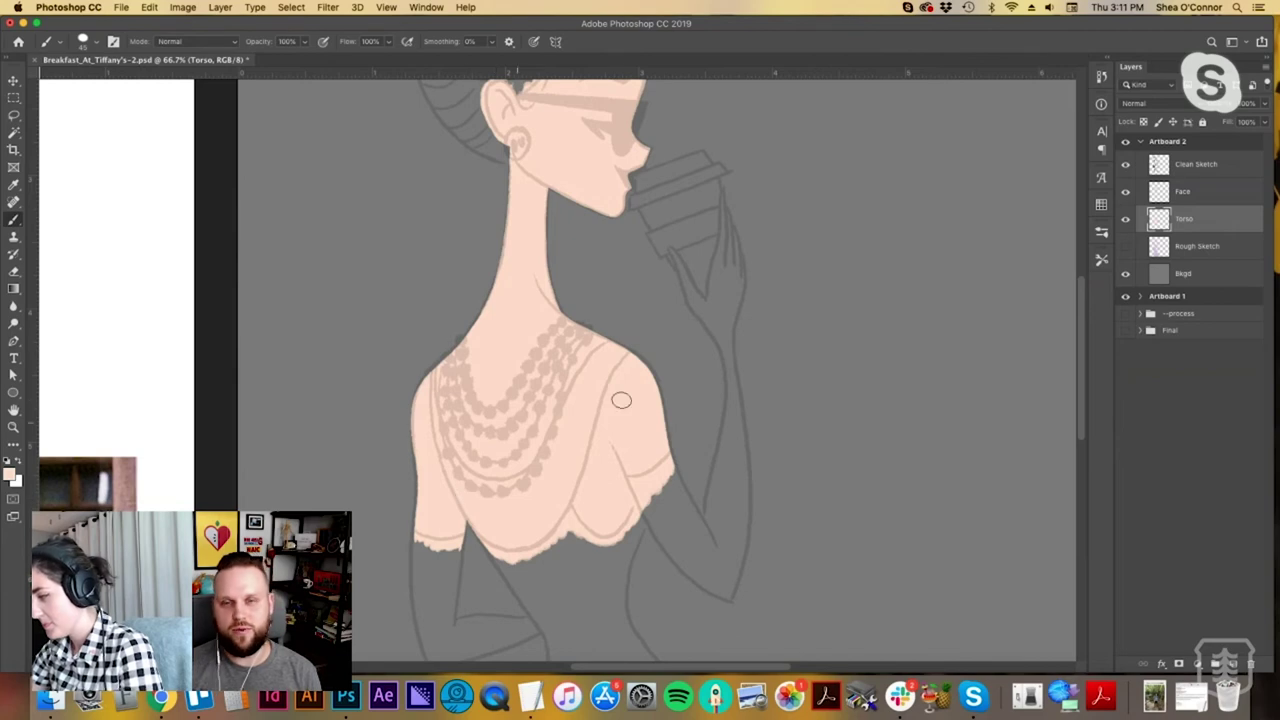
Create a new layer named Features directly above the Torso layer.
key("space")
left_click_drag(635, 549, 612, 420)
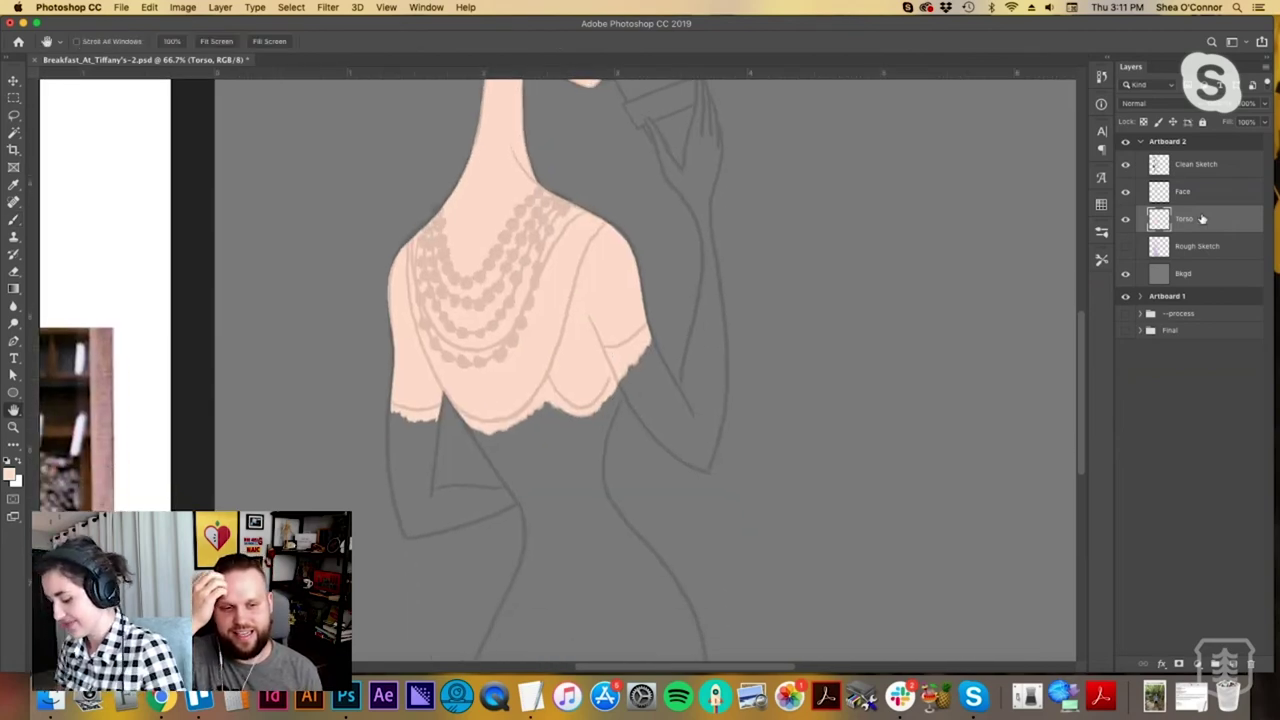
key("super+shift+n")
type("Features")
key("Return")
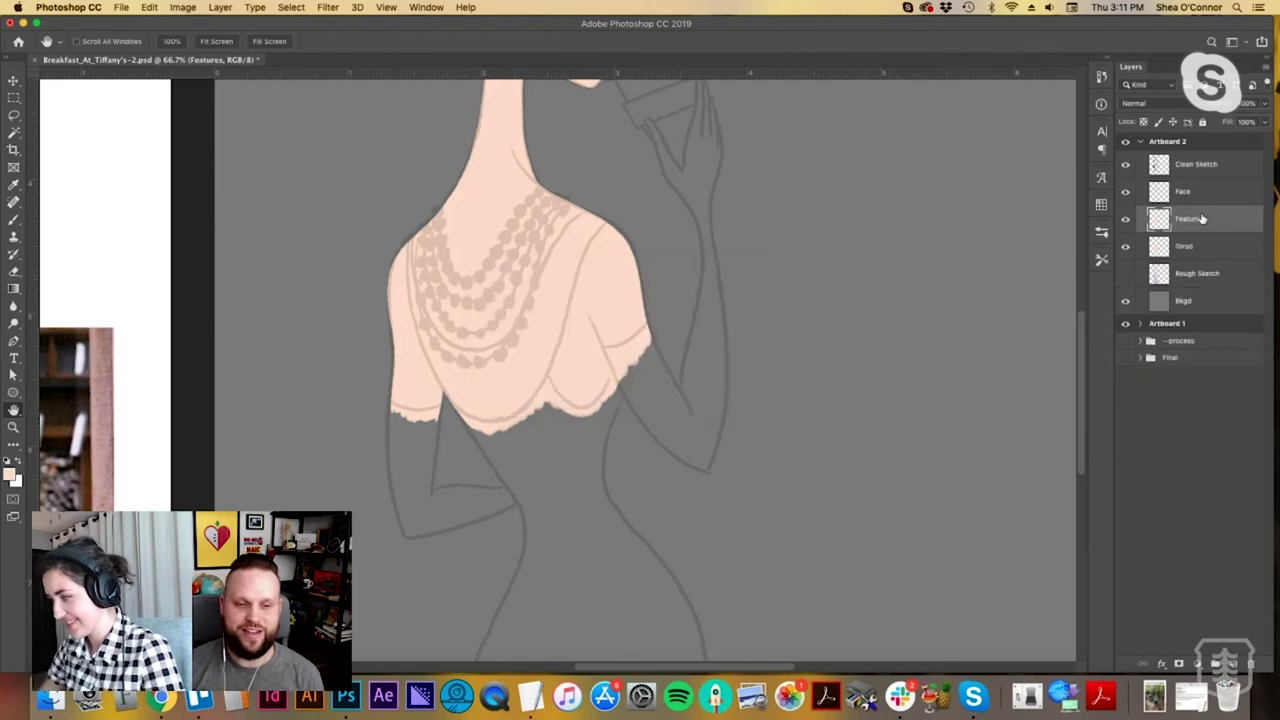
Move the Features layer above Face and paint the closed eye and its lashes in black with a small brush.
scroll(591, 417, "up", 10)
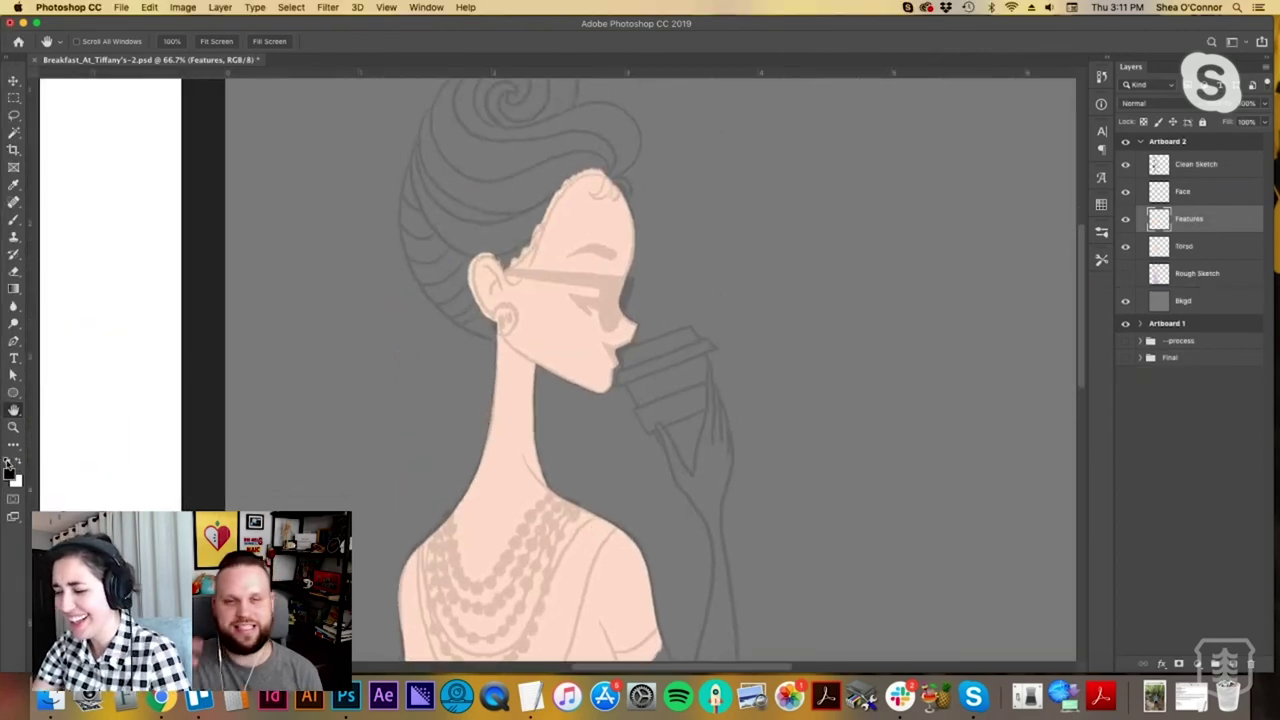
left_click(13, 426)
left_click(621, 248)
key("b")
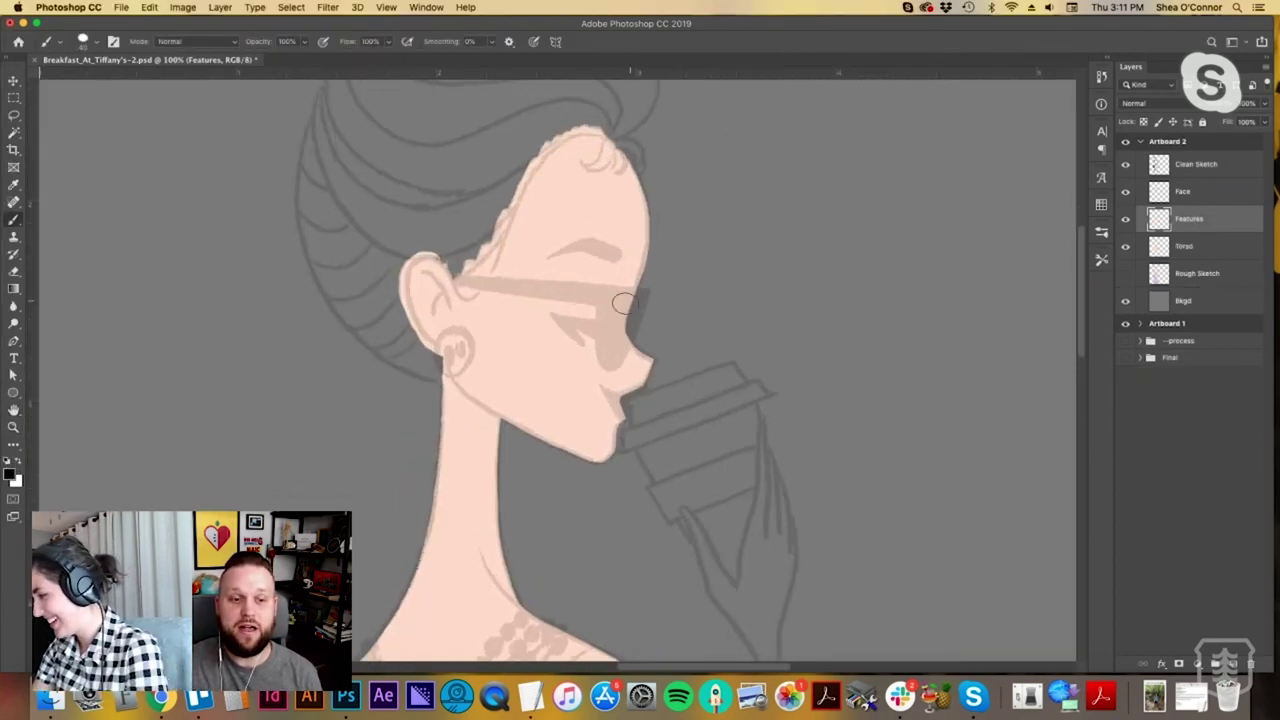
key("z")
key("b")
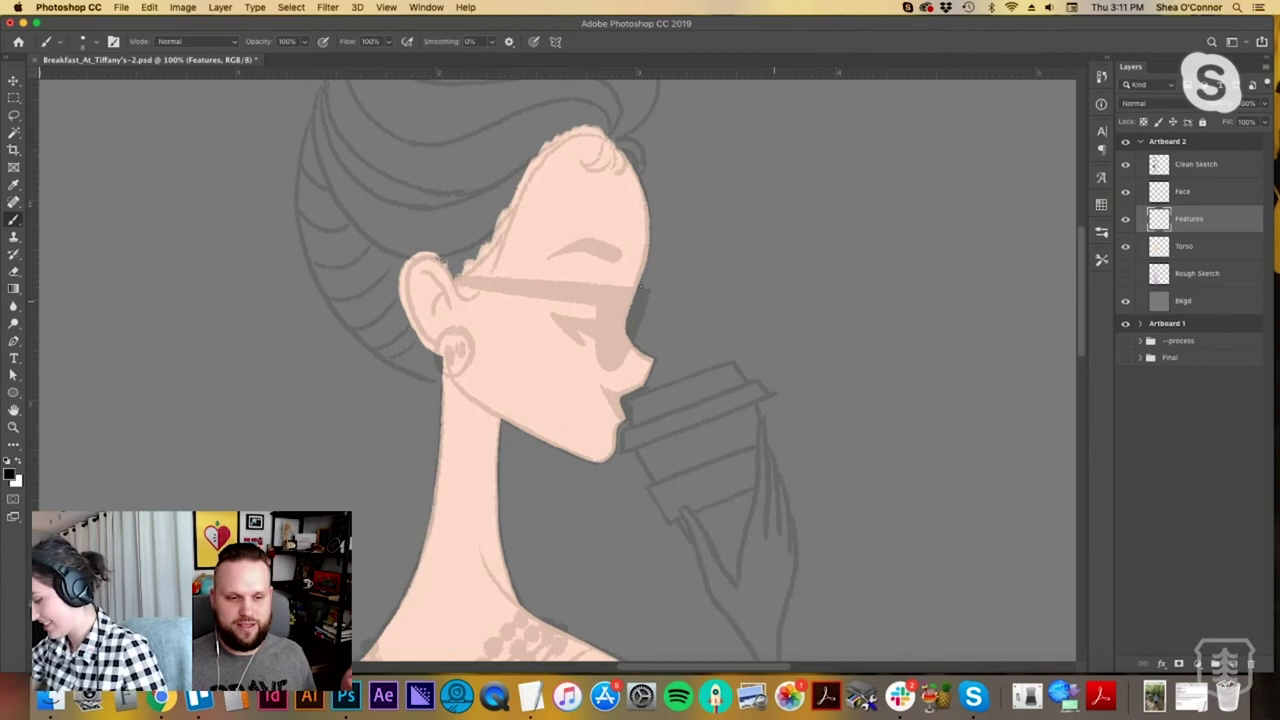
left_click_drag(1185, 221, 1179, 190)
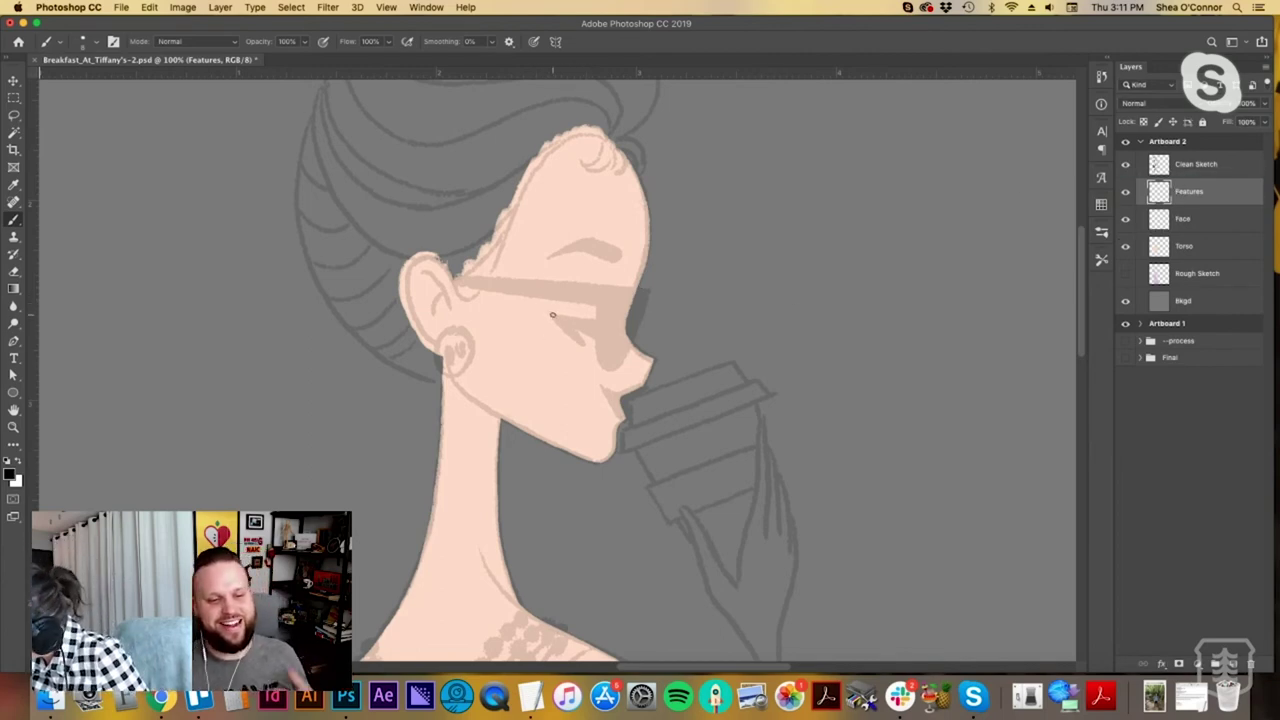
mouse_move(551, 318)
left_mouse_down()
mouse_move(584, 343)
mouse_move(603, 338)
mouse_move(598, 324)
left_mouse_up()
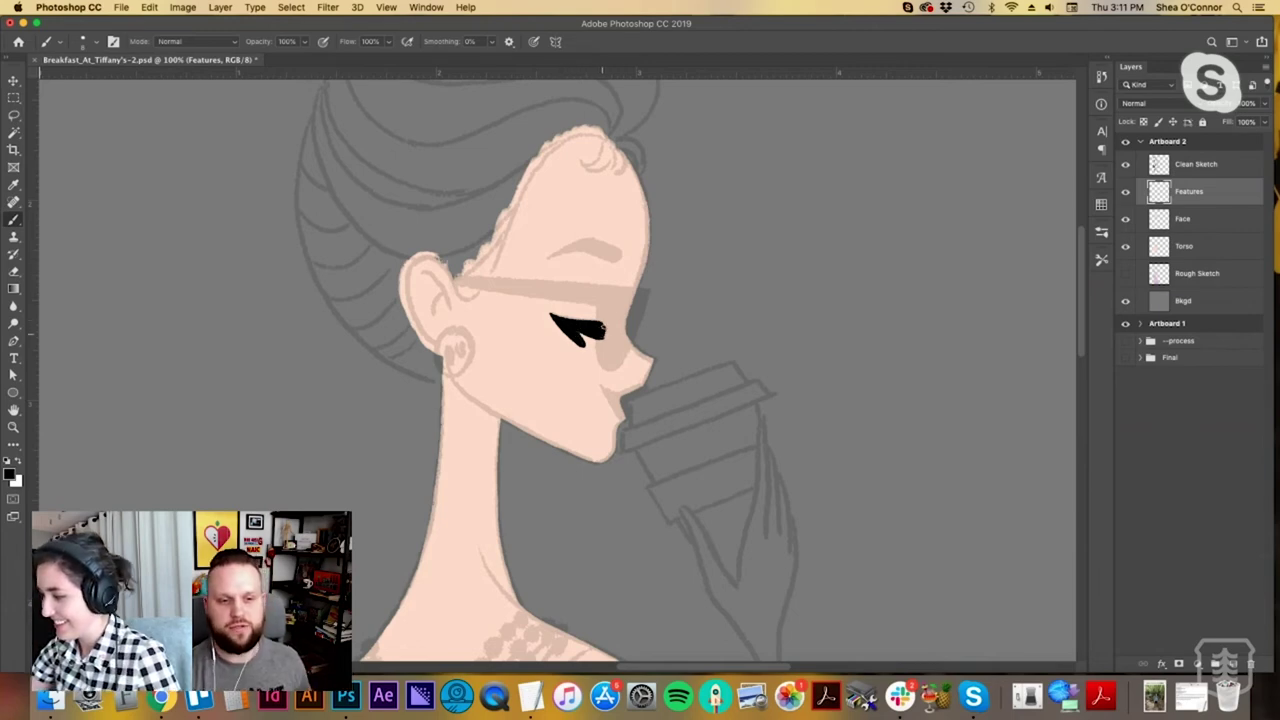
Browse the color swatches and choose a red one as the foreground color.
left_click(1101, 204)
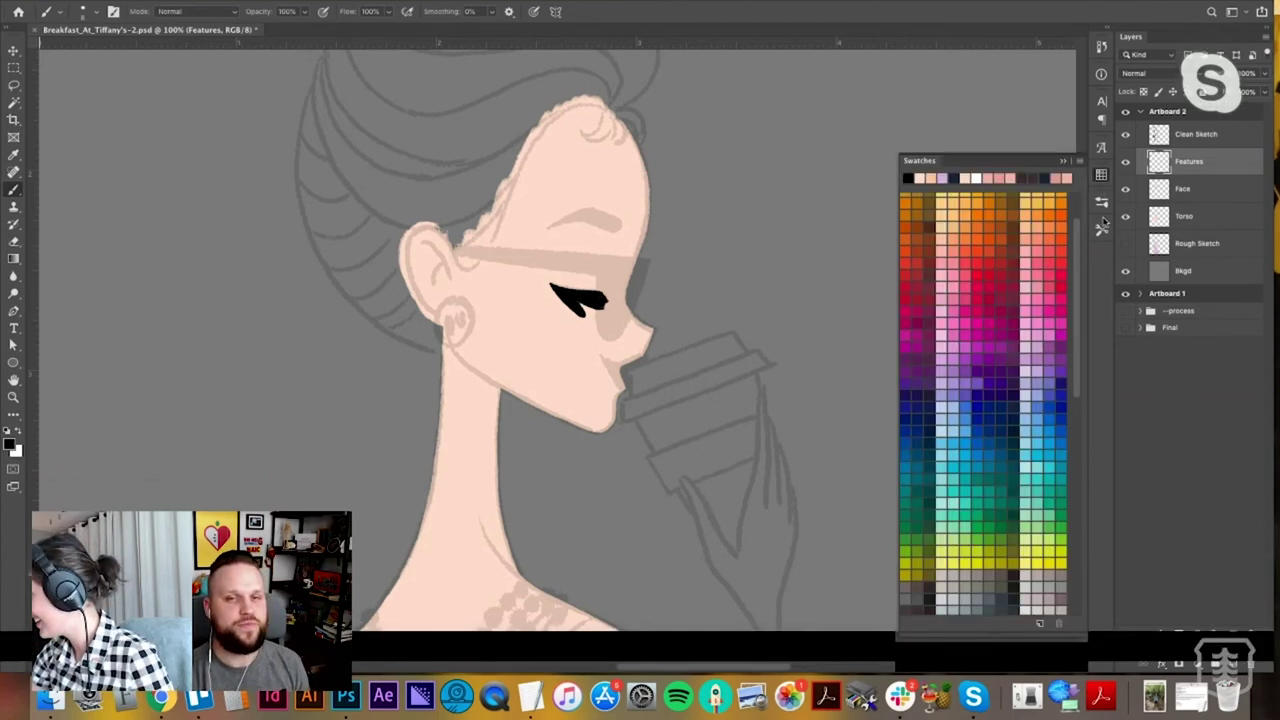
scroll(1063, 600, "down", 5)
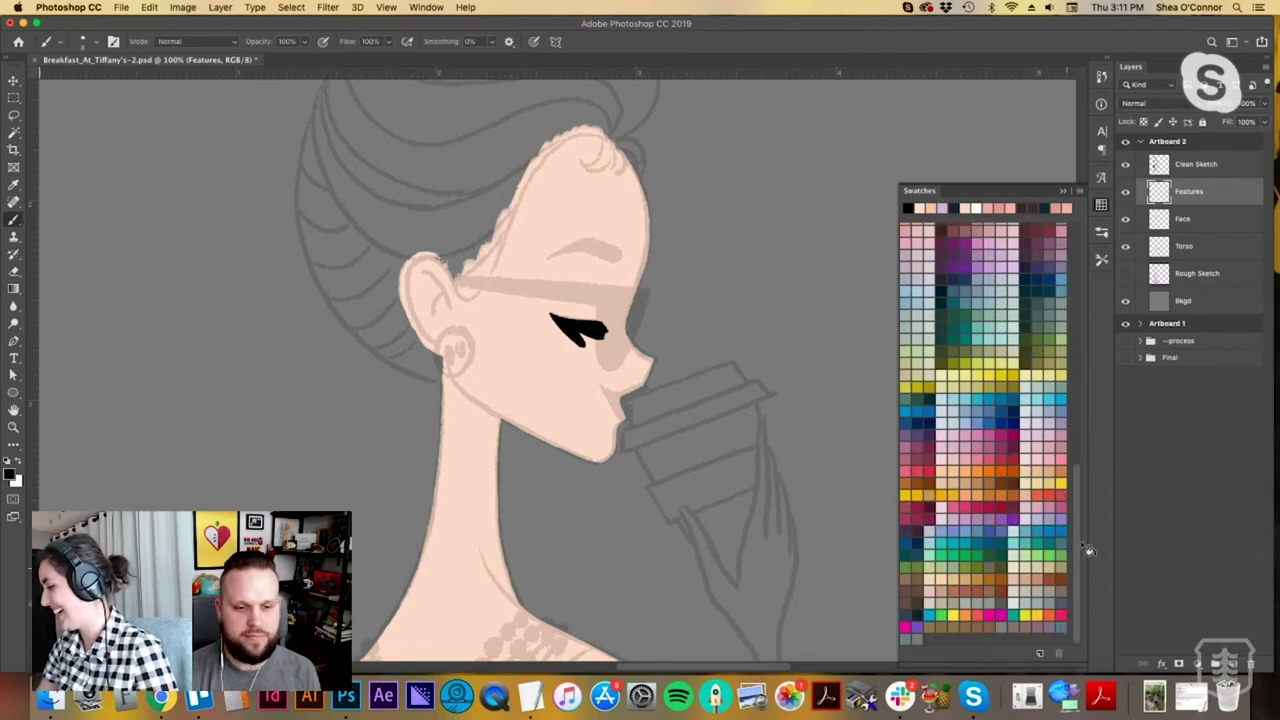
scroll(1077, 480, "up", 4)
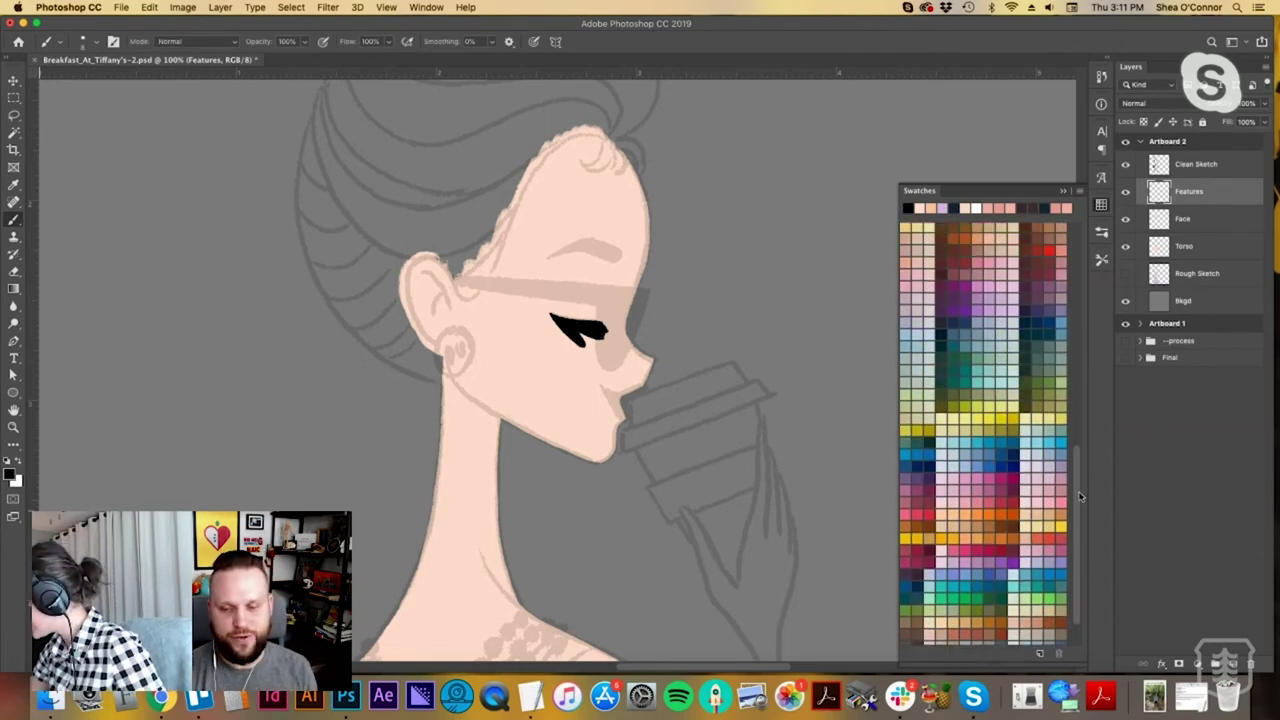
left_click(1063, 318)
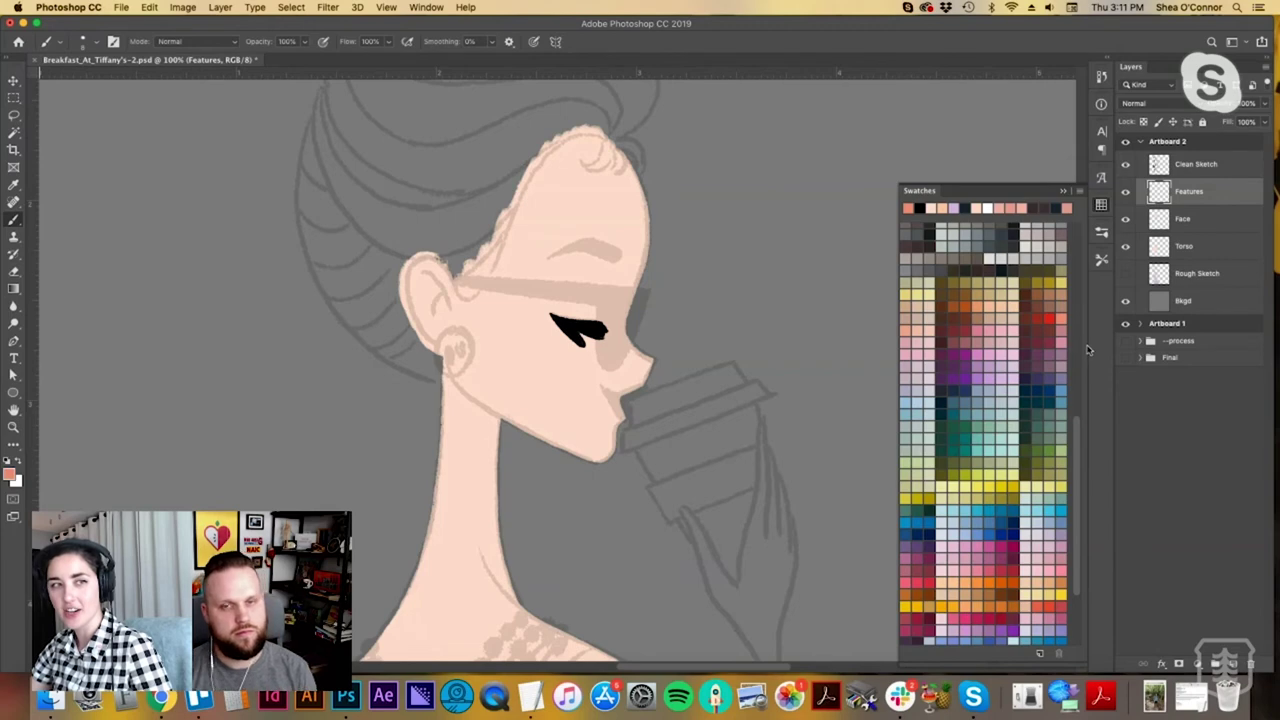
scroll(1078, 425, "up", 3)
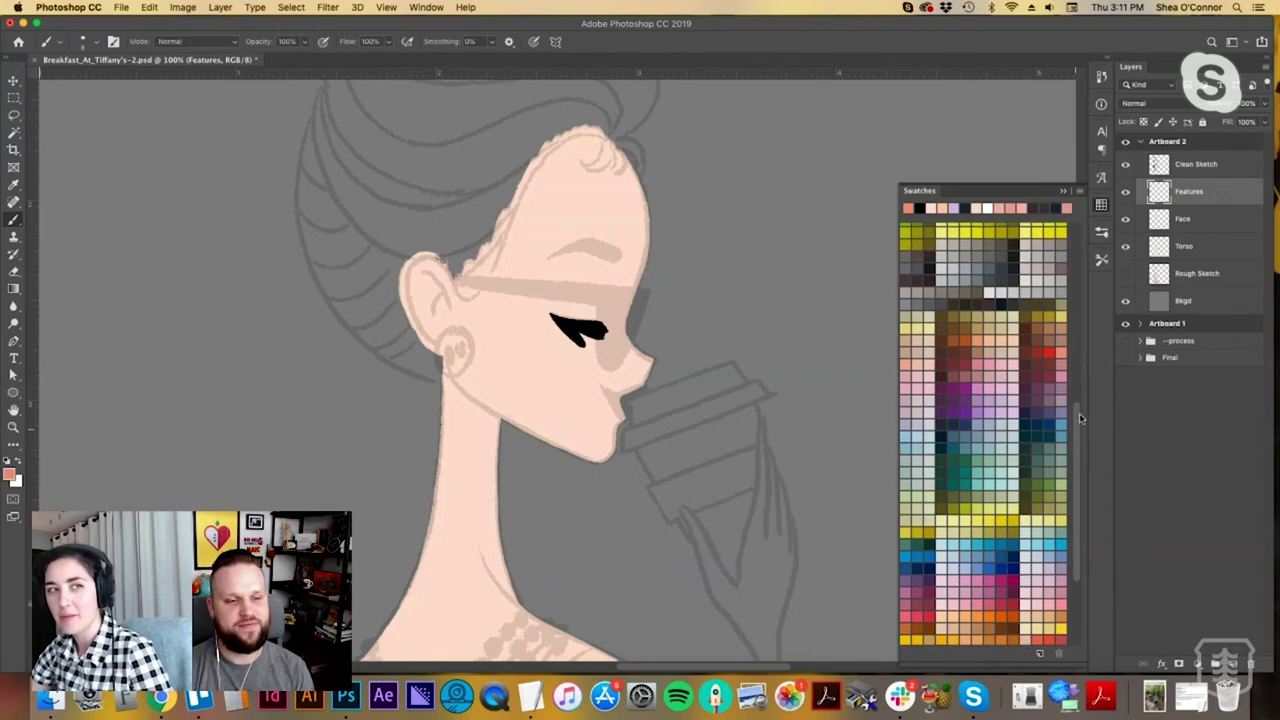
left_click_drag(1080, 413, 1078, 447)
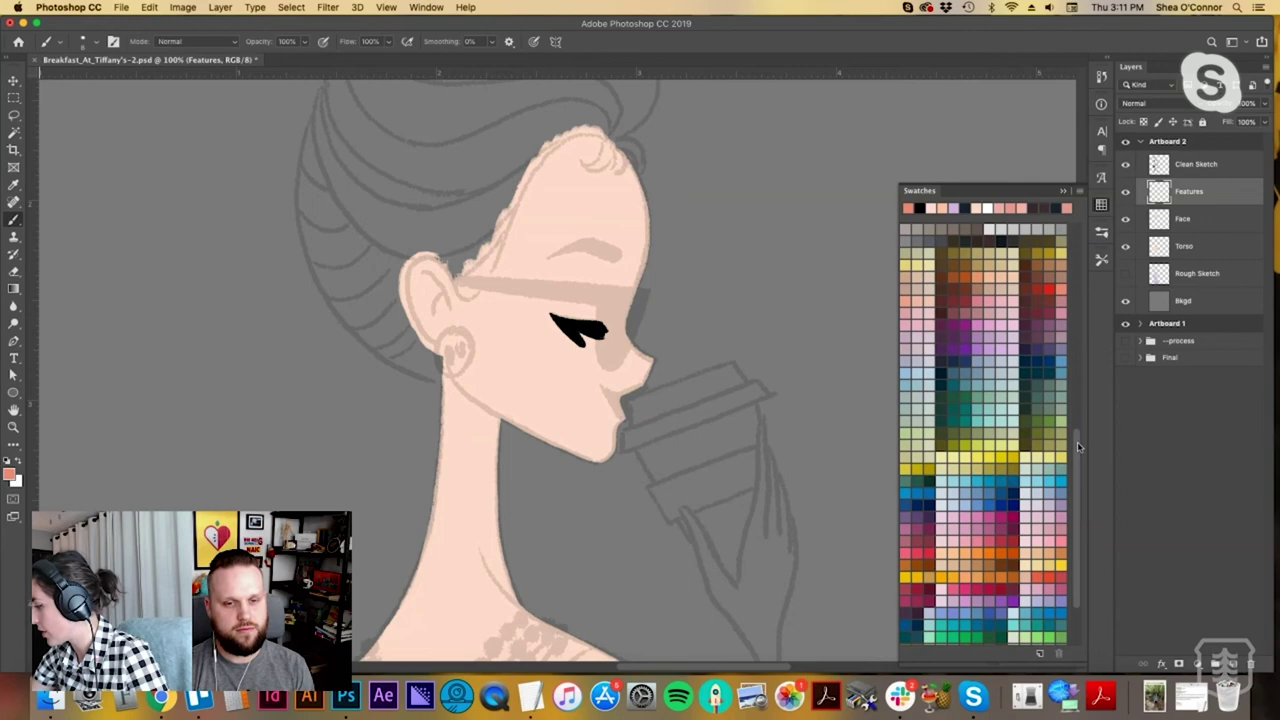
left_click(1058, 568)
left_click(1064, 190)
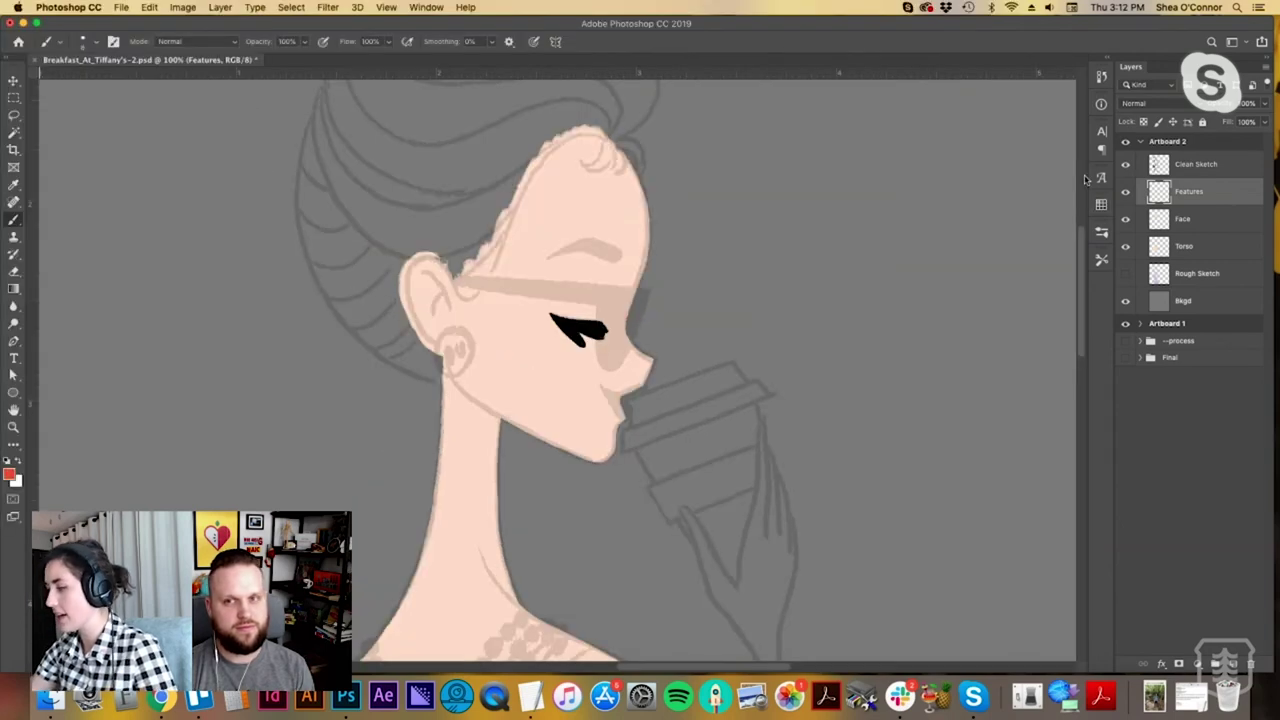
Outline the lips in red on the Features layer and fill them in along the sketched mouth.
scroll(647, 383, "up", 1)
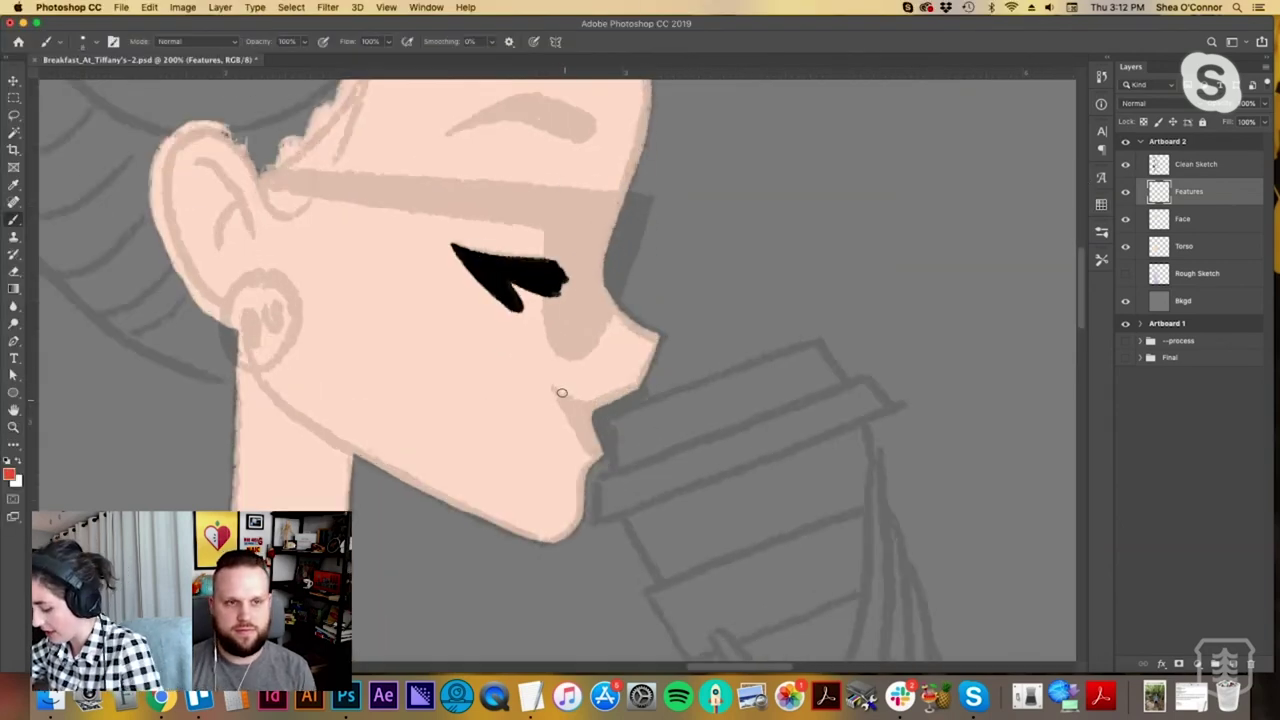
left_click_drag(553, 389, 597, 455)
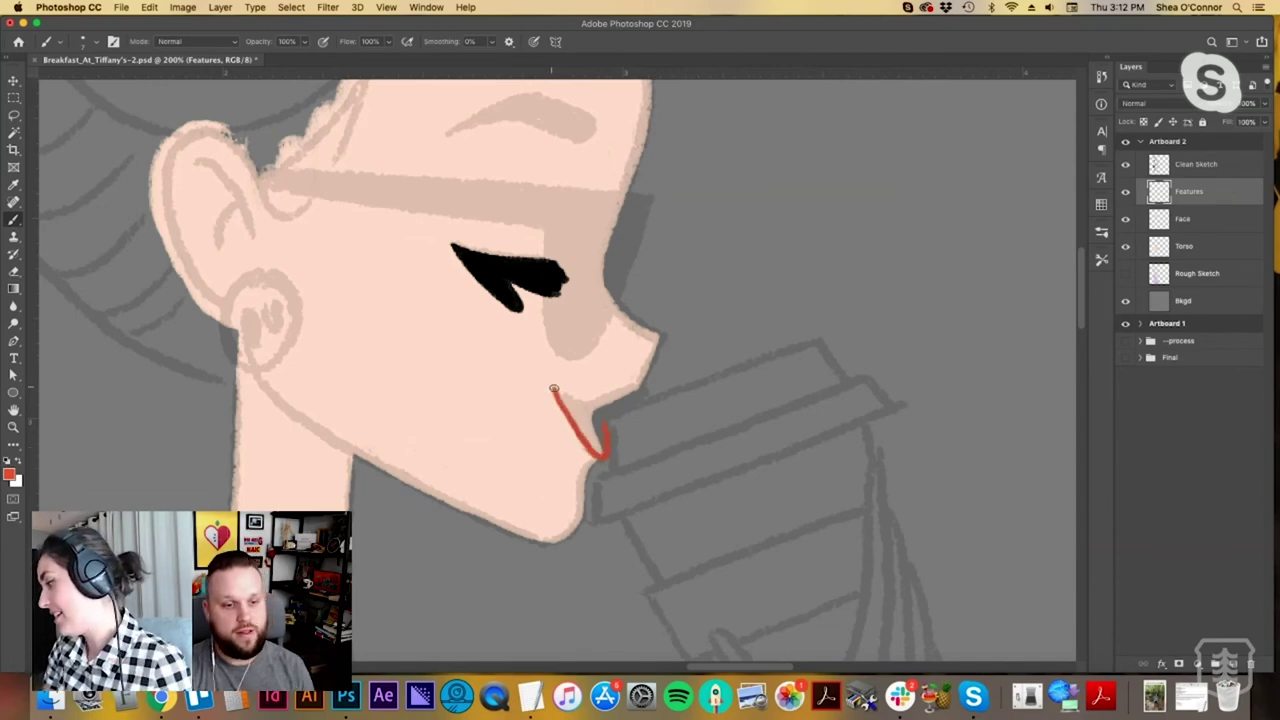
left_click_drag(572, 399, 641, 386)
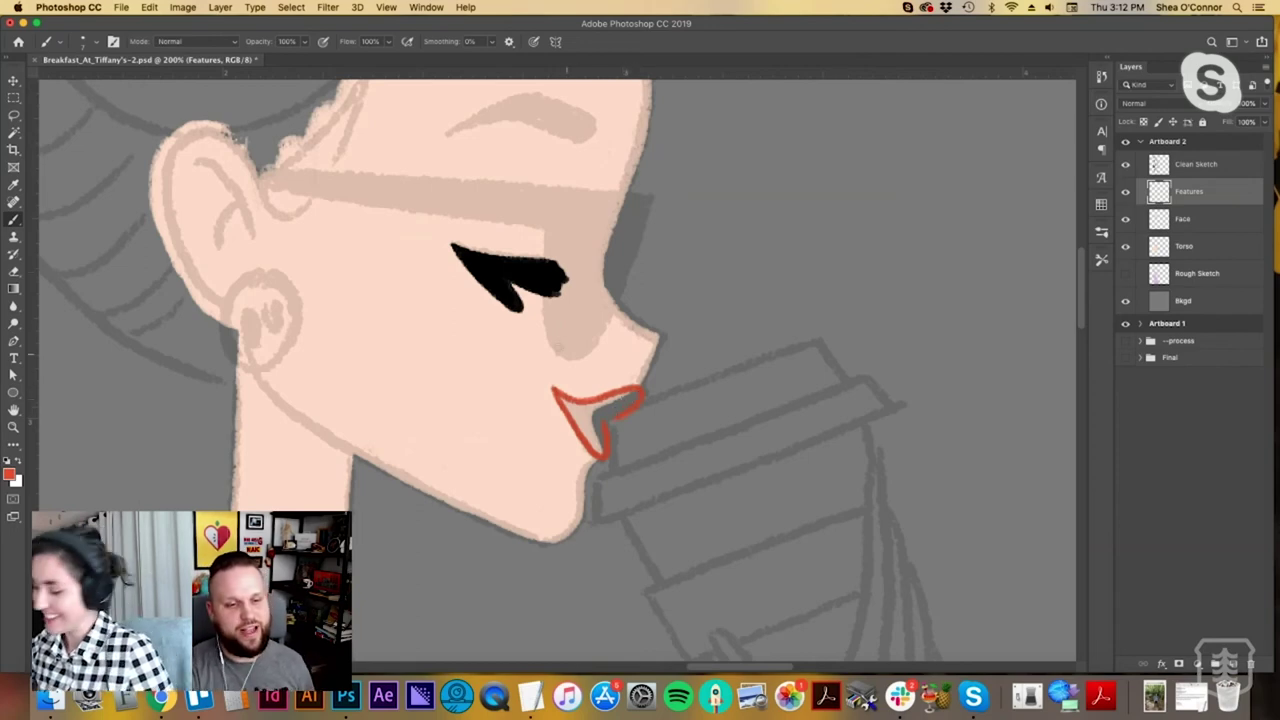
mouse_move(564, 401)
left_mouse_down()
mouse_move(584, 425)
mouse_move(580, 410)
mouse_move(617, 398)
left_mouse_up()
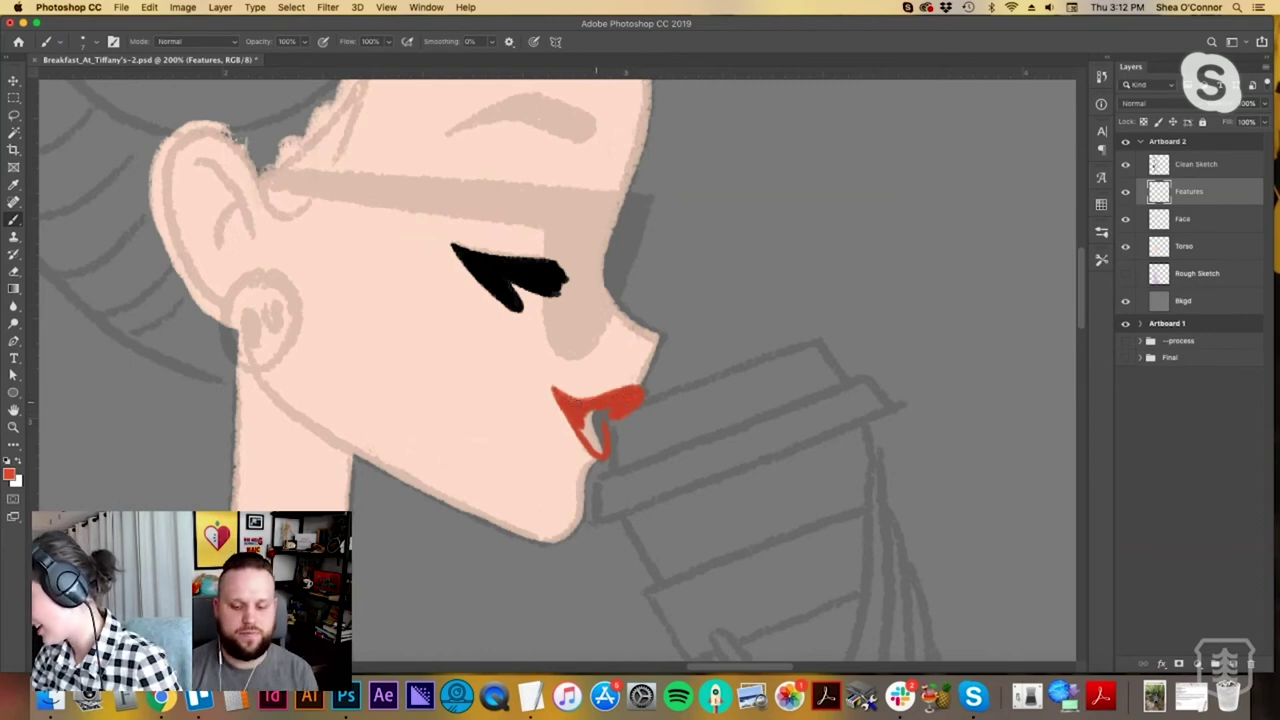
left_click_drag(593, 424, 597, 433)
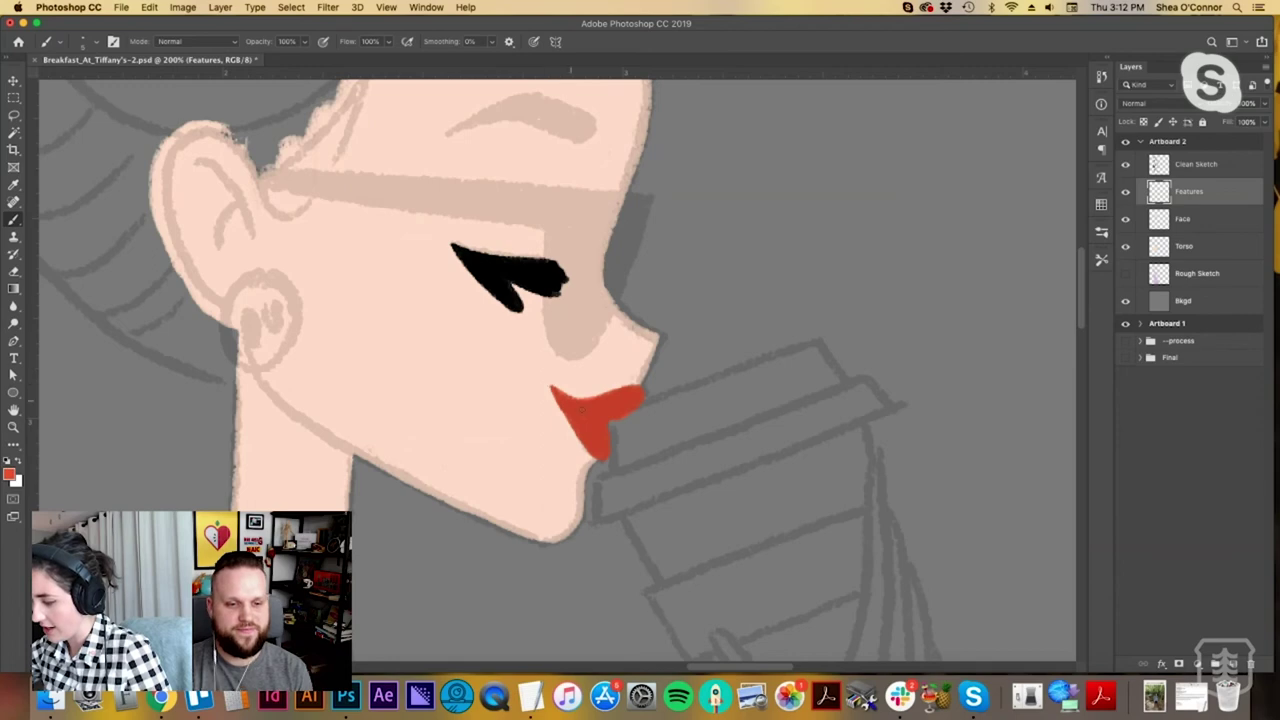
left_click_drag(564, 408, 569, 417)
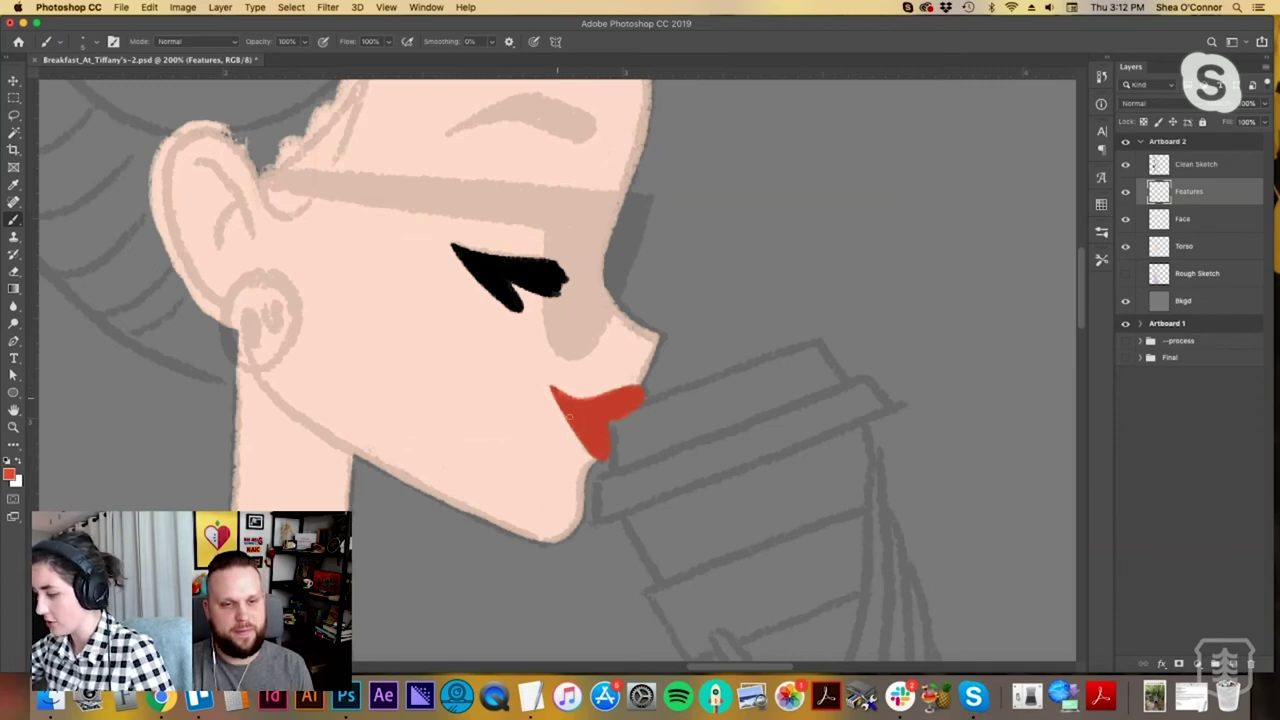
Save the document and create a new layer named Hair directly above the Features layer.
key("z")
left_click(628, 406, "alt")
left_click_drag(624, 388, 660, 412)
left_click_drag(671, 355, 612, 420)
key("h")
left_click_drag(618, 341, 607, 436)
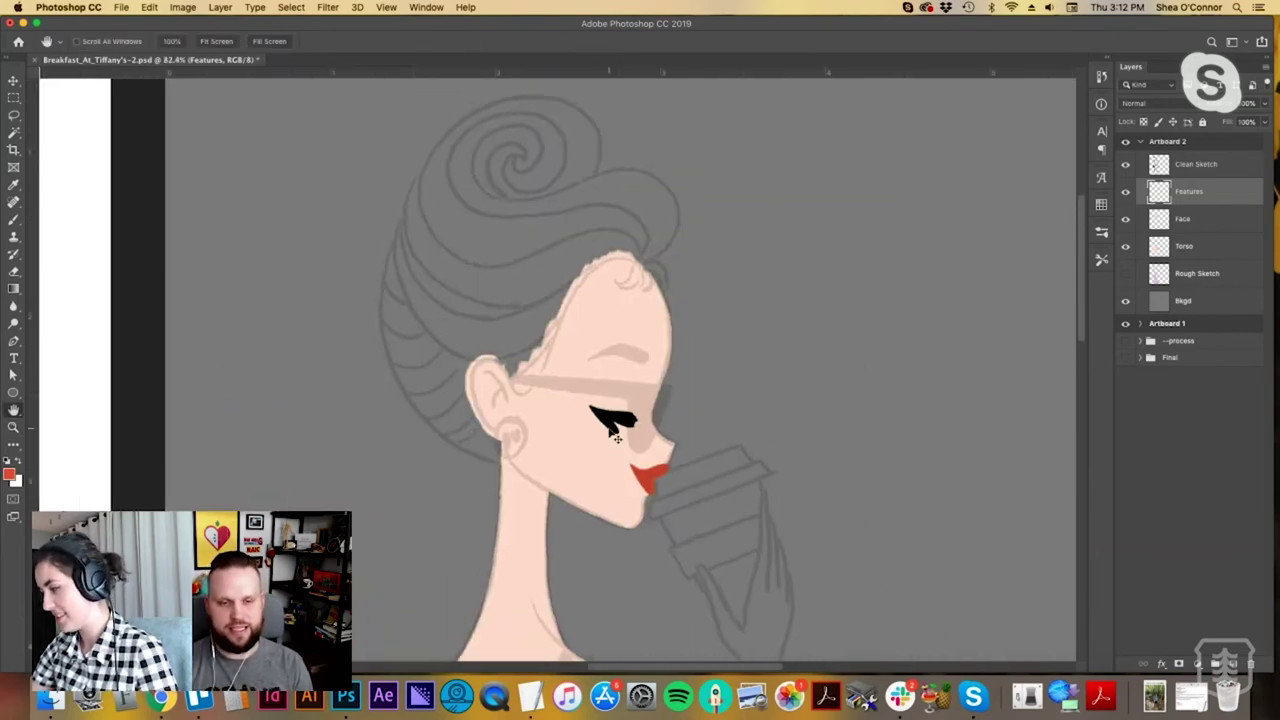
key("v")
key("super+s")
key("super+shift+n")
type("Hair")
key("Return")
Choose a brown swatch and brush the rear hair strands and the hair edge around the ear on the Hair layer.
key("b")
left_click(1101, 205)
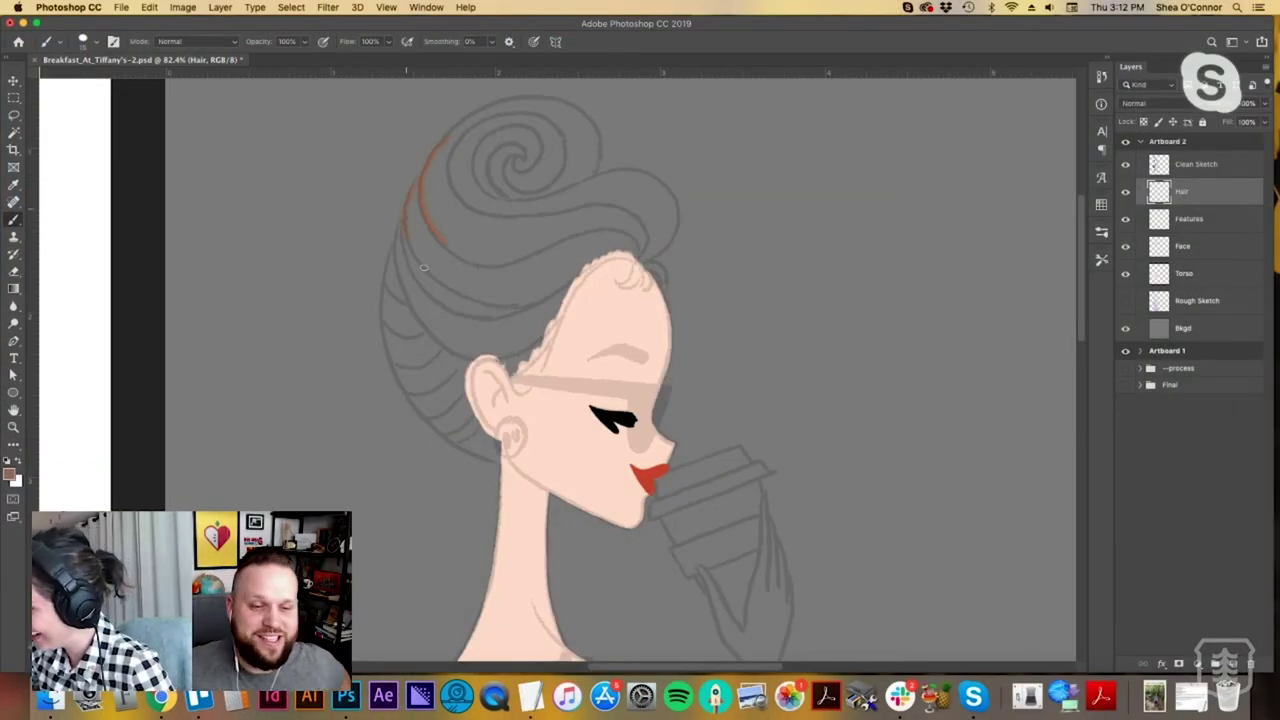
left_click_drag(424, 268, 447, 290)
mouse_move(452, 346)
left_mouse_down()
mouse_move(492, 356)
mouse_move(514, 382)
mouse_move(478, 357)
mouse_move(468, 396)
mouse_move(495, 432)
left_mouse_up()
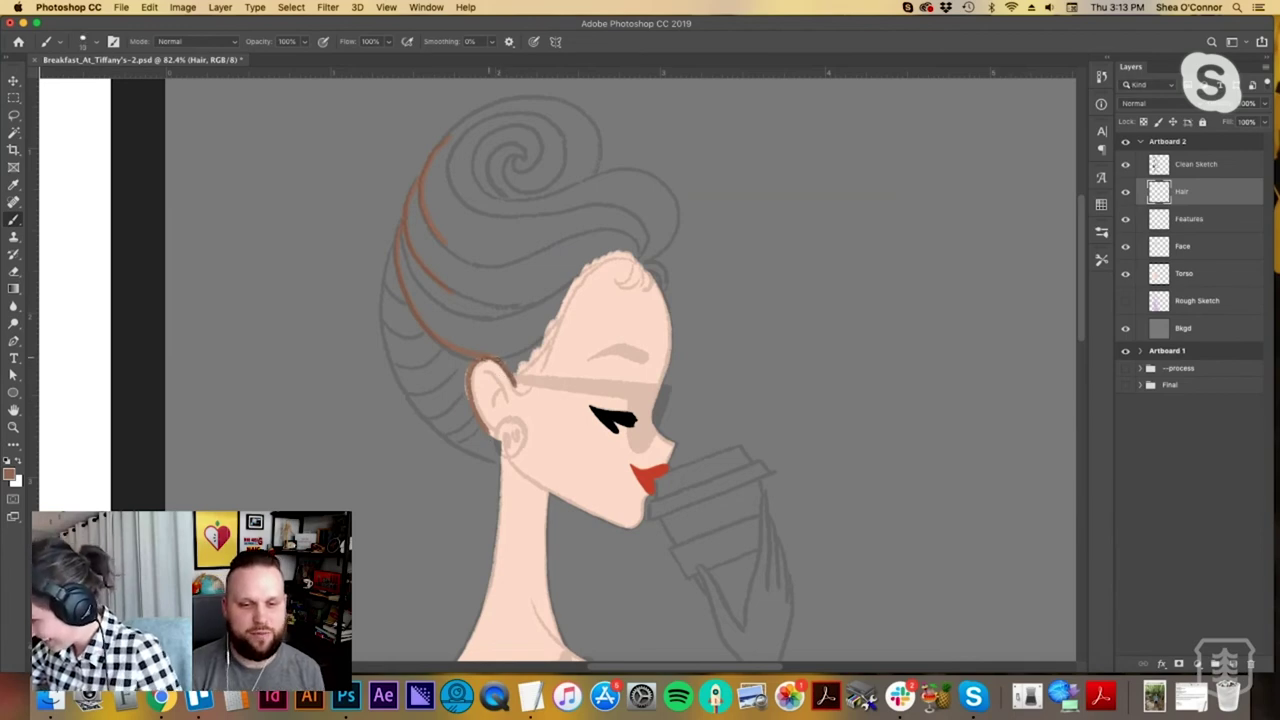
mouse_move(510, 377)
left_mouse_down()
mouse_move(522, 394)
mouse_move(540, 369)
left_mouse_up()
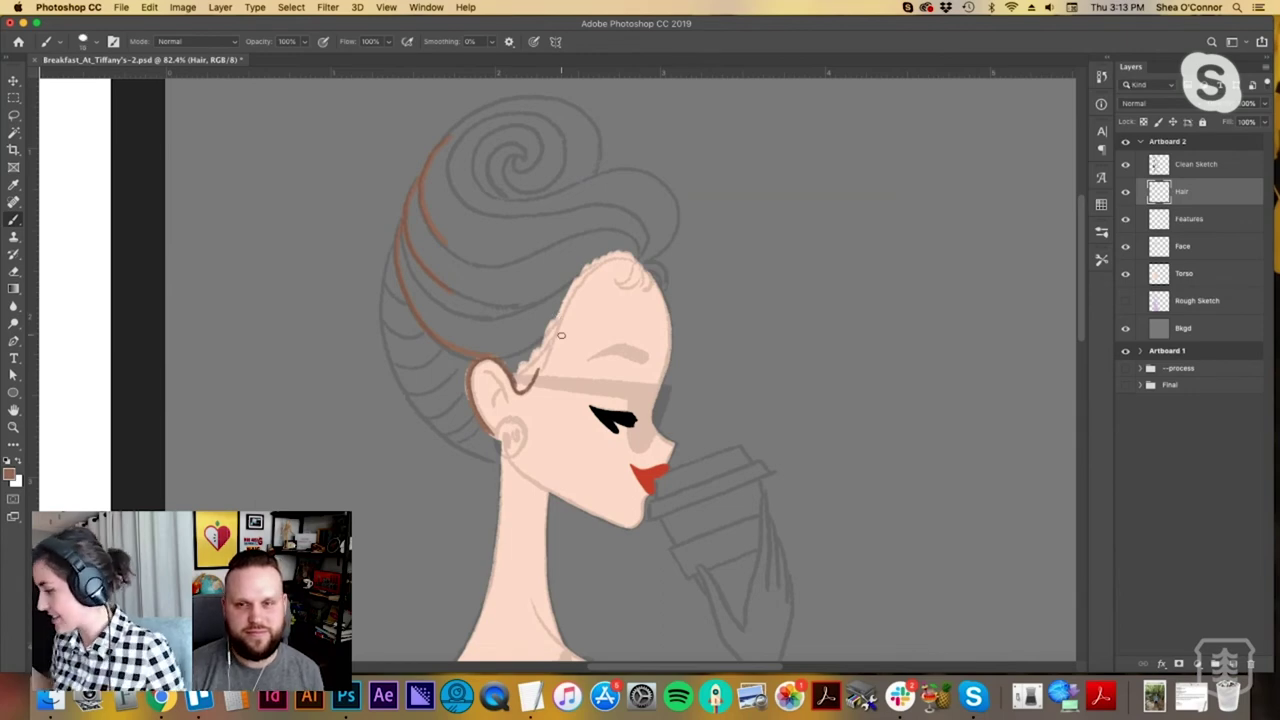
Paint the brown hairline from the front of the ear up to the top of the forehead and thicken it inward.
mouse_move(524, 390)
left_mouse_down()
mouse_move(589, 268)
mouse_move(625, 257)
left_mouse_up()
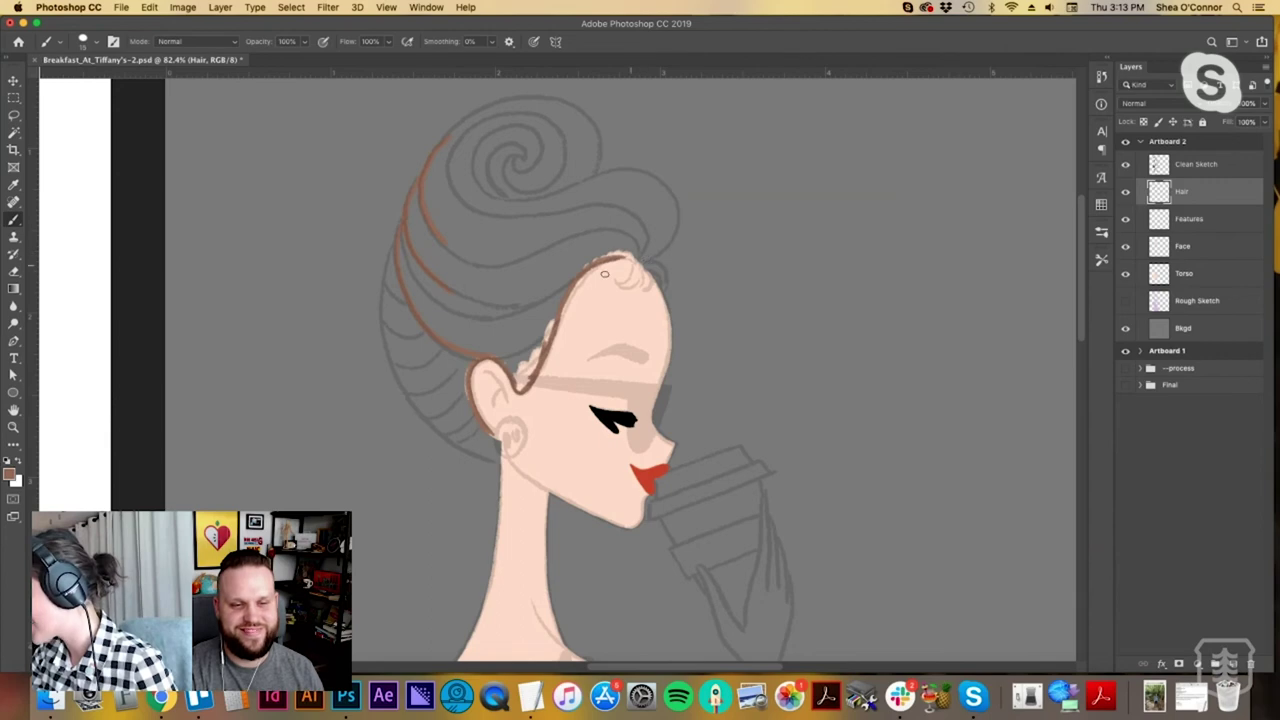
mouse_move(554, 336)
left_mouse_down()
mouse_move(592, 268)
mouse_move(631, 259)
left_mouse_up()
key("super+z")
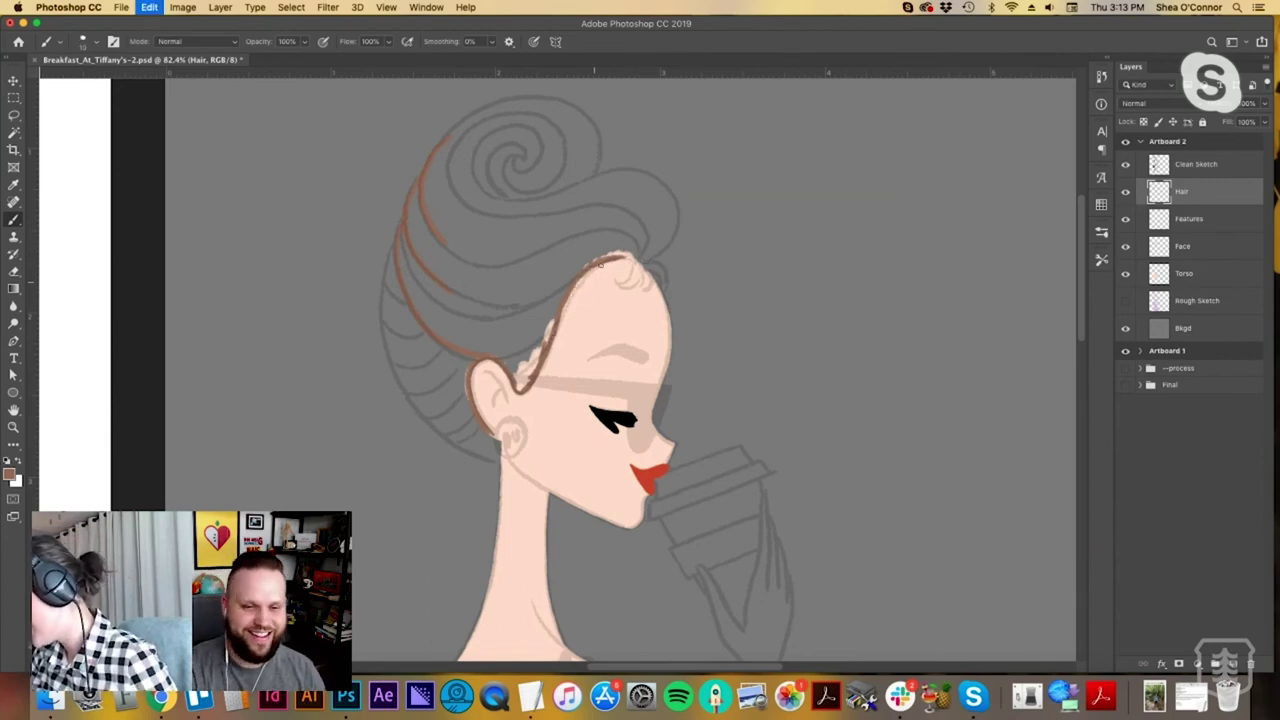
mouse_move(634, 258)
left_mouse_down()
mouse_move(586, 270)
mouse_move(538, 372)
mouse_move(554, 323)
mouse_move(517, 373)
mouse_move(522, 386)
mouse_move(508, 364)
mouse_move(518, 377)
mouse_move(553, 314)
left_mouse_up()
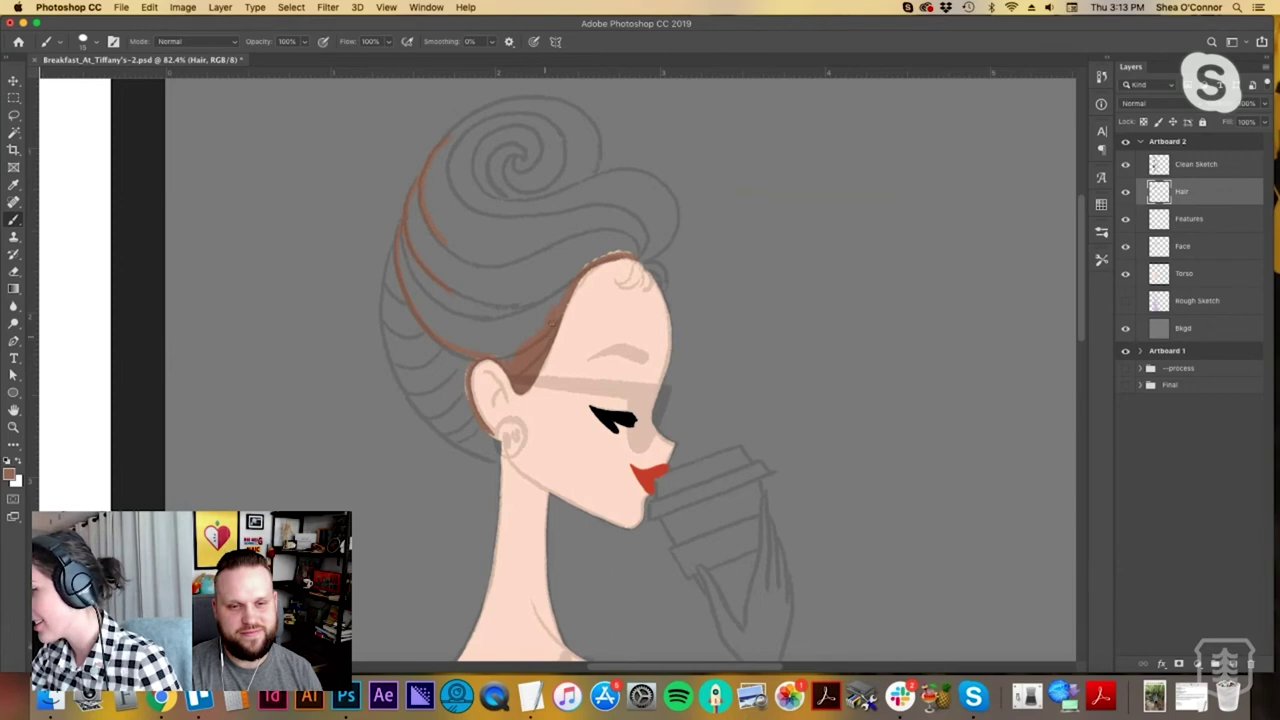
left_click_drag(588, 259, 632, 256)
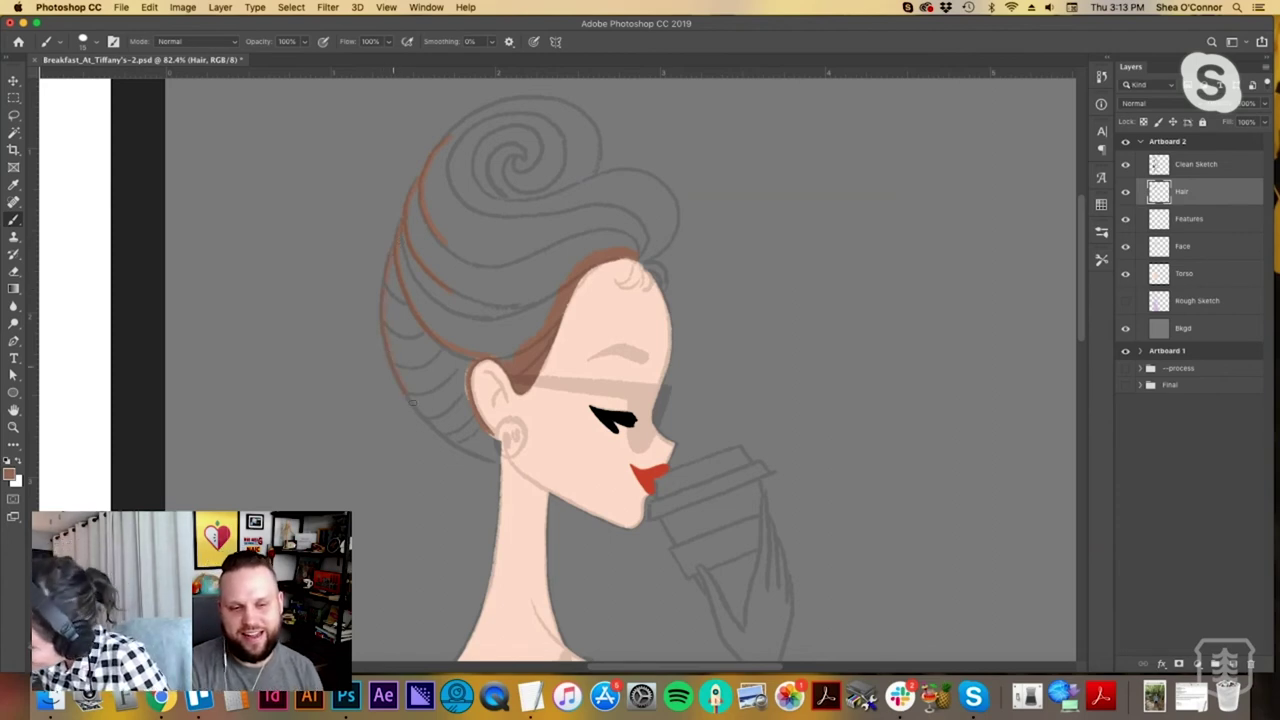
Outline the back of the hair down to the nape and fill the lower section behind the ear with brown.
left_click(495, 457)
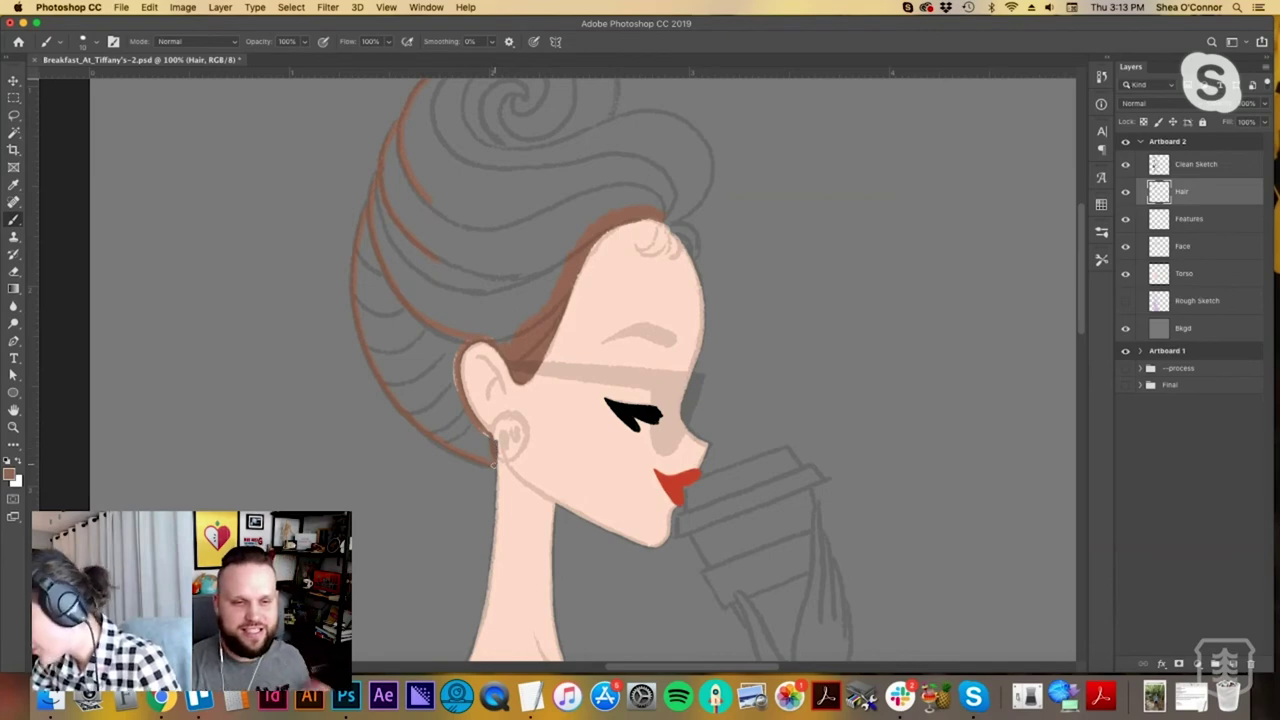
mouse_move(447, 357)
left_mouse_down()
mouse_move(451, 399)
mouse_move(450, 366)
left_mouse_up()
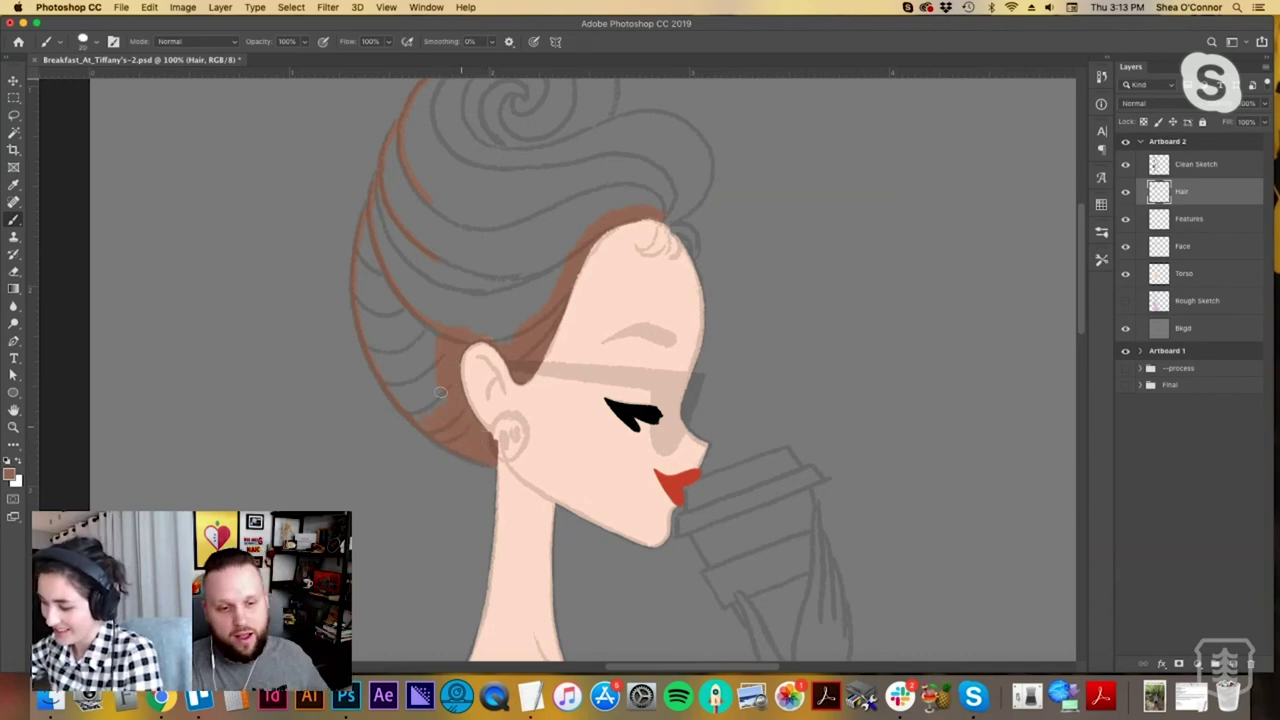
mouse_move(433, 416)
left_mouse_down()
mouse_move(397, 383)
mouse_move(433, 428)
mouse_move(374, 340)
mouse_move(395, 388)
mouse_move(371, 333)
mouse_move(419, 412)
mouse_move(401, 342)
mouse_move(412, 335)
mouse_move(439, 370)
left_mouse_up()
mouse_move(374, 231)
left_mouse_down()
mouse_move(364, 288)
mouse_move(368, 222)
mouse_move(366, 325)
mouse_move(364, 272)
mouse_move(387, 331)
mouse_move(393, 307)
mouse_move(401, 324)
mouse_move(437, 275)
left_mouse_up()
Outline the top bun and front roll of the hair in brown and paint the small curls on the forehead.
left_click_drag(566, 290, 567, 398)
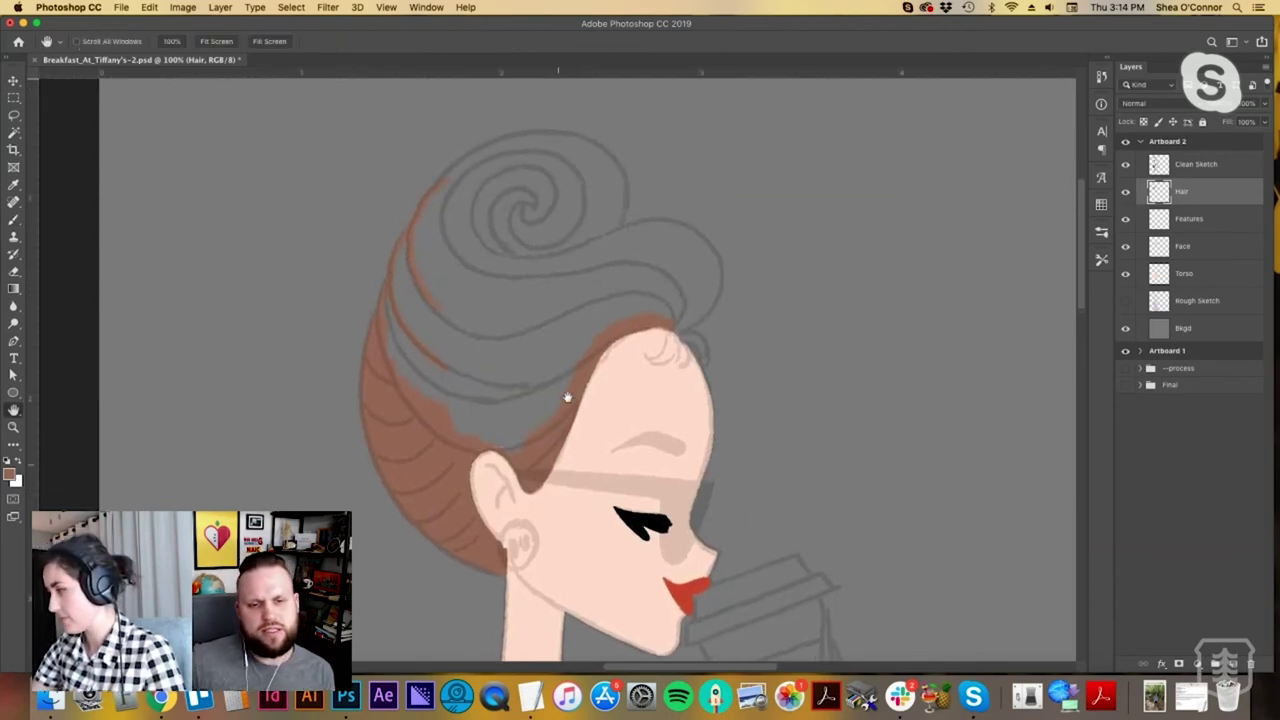
mouse_move(421, 210)
left_mouse_down()
mouse_move(476, 152)
mouse_move(530, 134)
mouse_move(617, 176)
mouse_move(548, 293)
left_mouse_up()
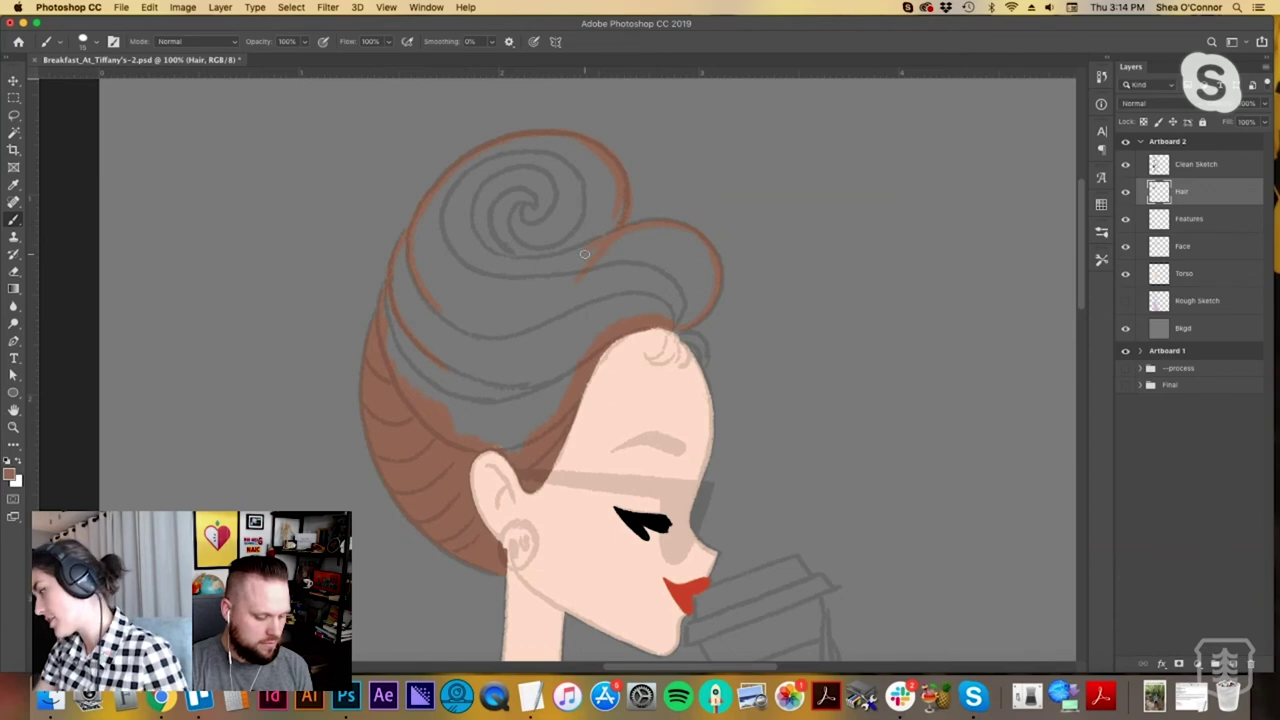
mouse_move(646, 352)
left_mouse_down()
mouse_move(655, 358)
mouse_move(668, 332)
mouse_move(662, 360)
mouse_move(674, 334)
mouse_move(660, 357)
mouse_move(670, 338)
mouse_move(650, 326)
mouse_move(676, 314)
left_mouse_up()
key("super+z")
key("super+z")
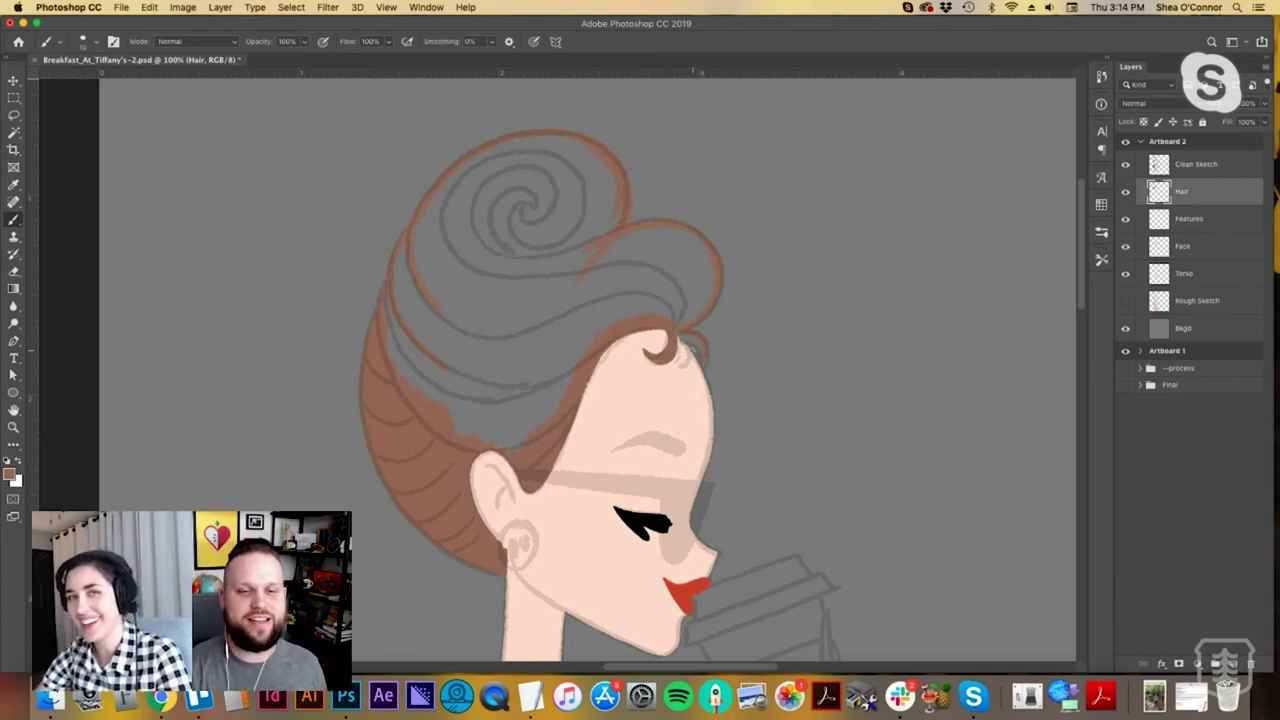
left_click_drag(674, 336, 689, 362)
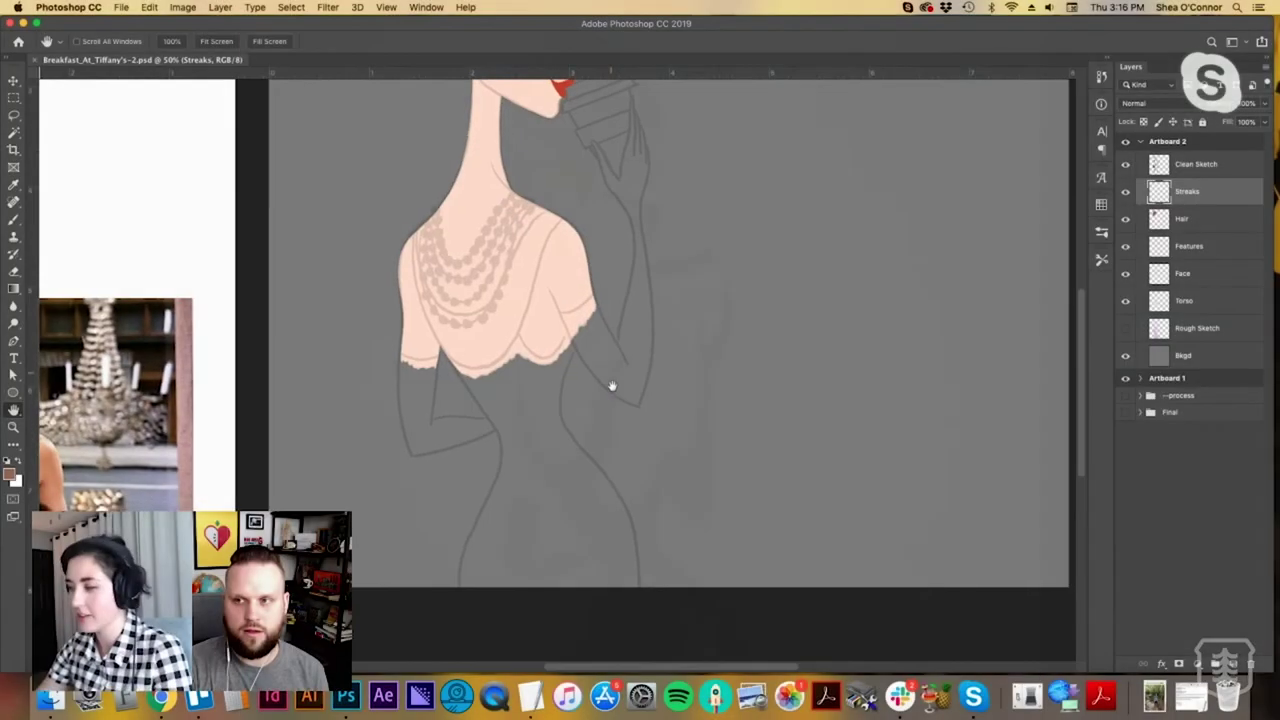
Clip the Streaks layer to the Hair layer and set the foreground color to the lighter brown a47765.
left_click_drag(611, 386, 645, 556)
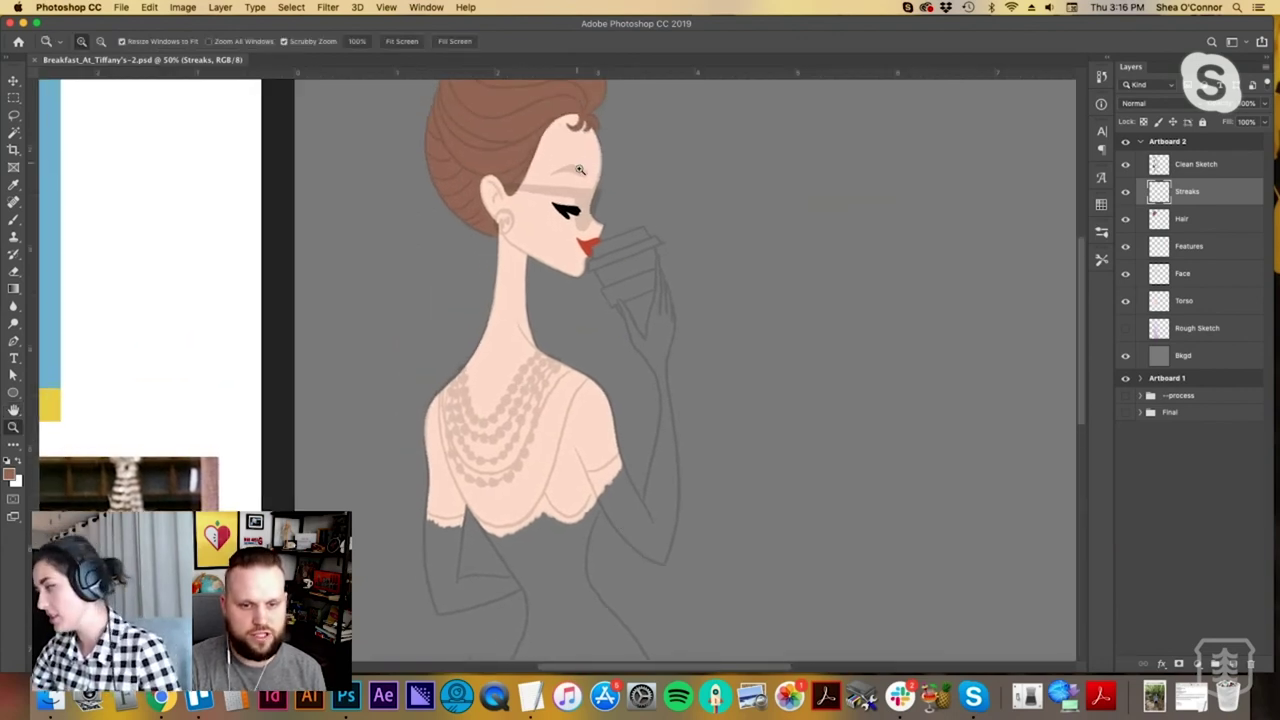
left_click(580, 172, "super")
left_click_drag(583, 224, 607, 419)
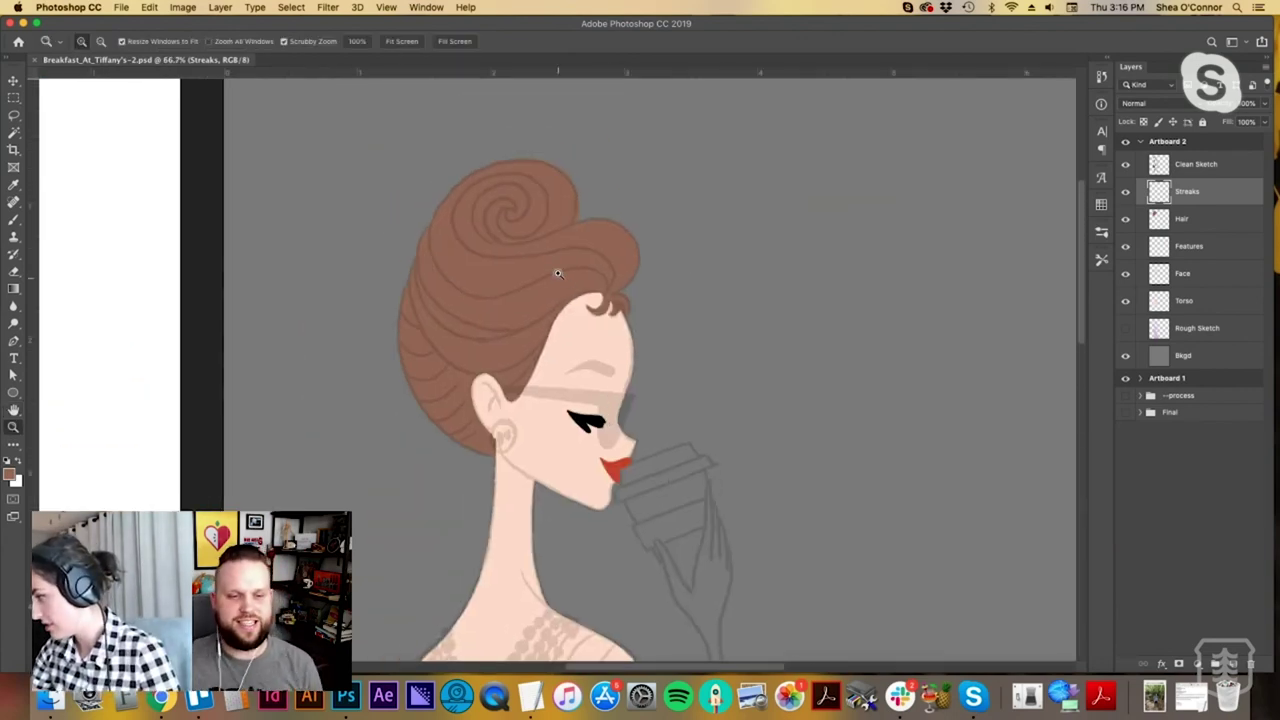
left_click(557, 271, "super")
left_click(1201, 204, "alt")
key("b")
left_click(9, 477)
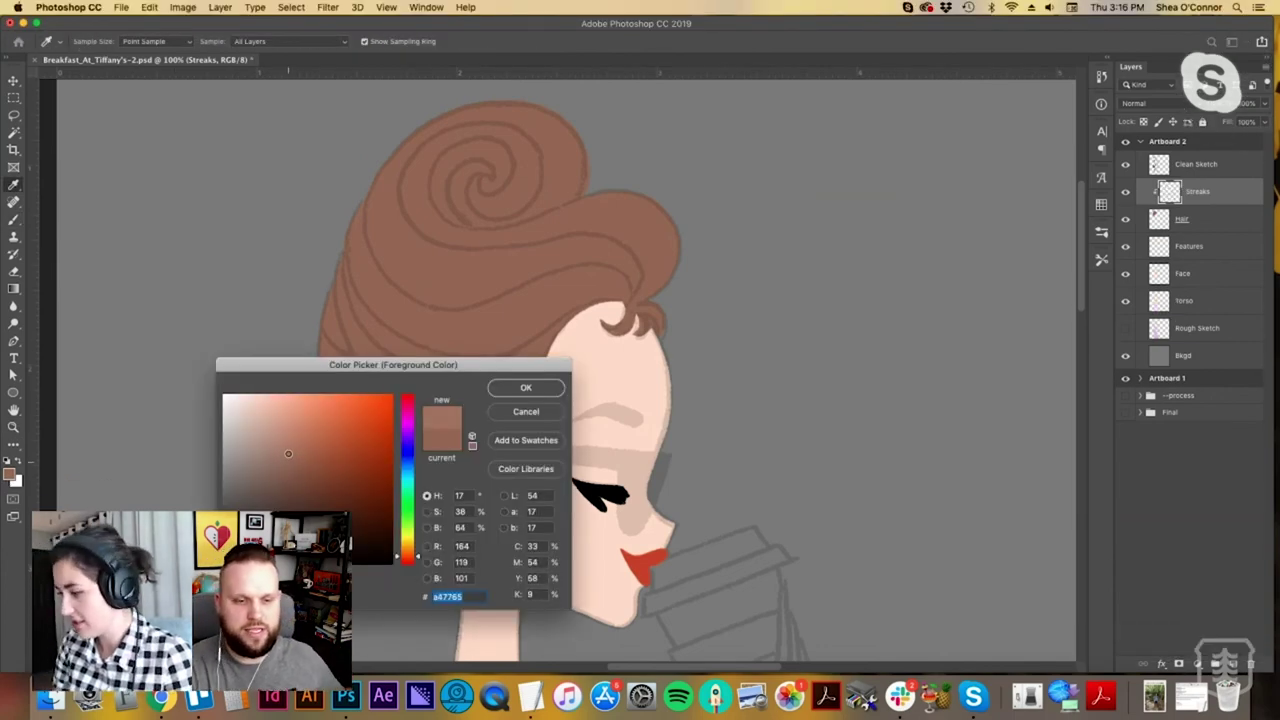
left_click(525, 389)
Paint thin light-brown streaks with a smaller brush from the forehead curls along the upper wave and around the bun's spiral.
key("[")
key("[")
key("[")
key("[")
key("[")
key("[")
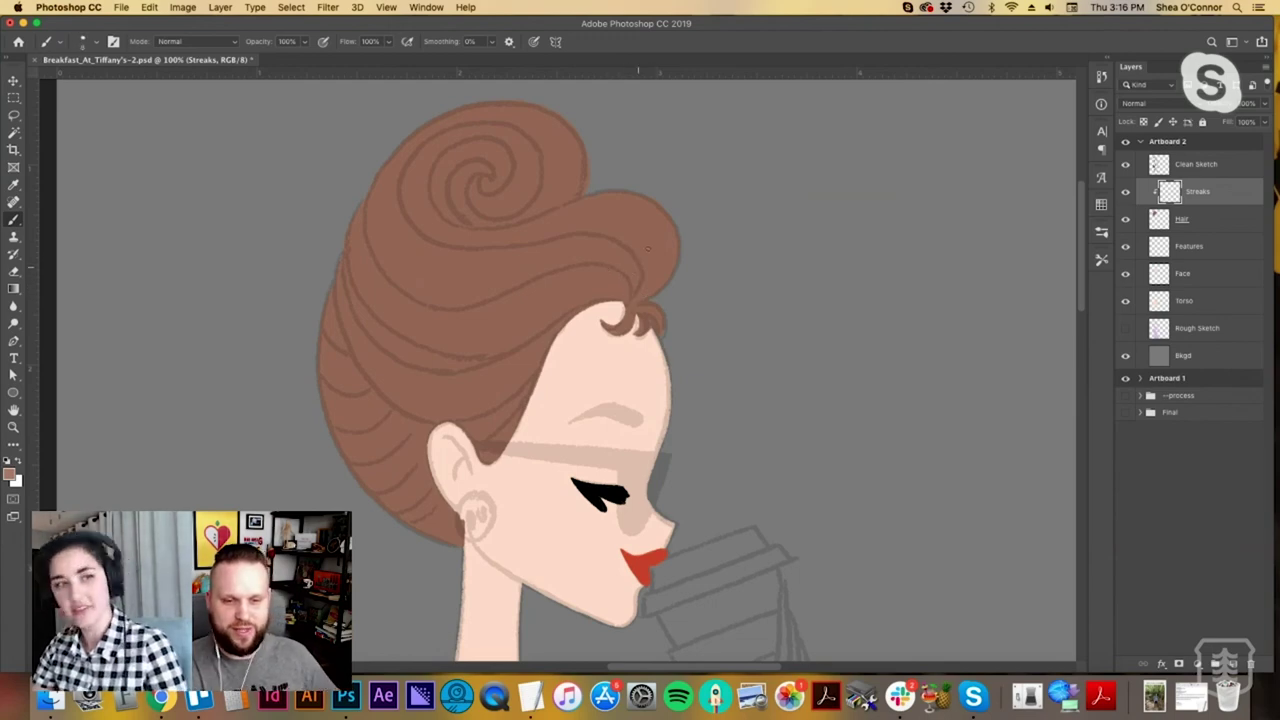
mouse_move(637, 289)
left_mouse_down()
mouse_move(588, 236)
mouse_move(444, 249)
mouse_move(404, 200)
mouse_move(471, 133)
mouse_move(479, 188)
left_mouse_up()
key("super+z")
mouse_move(631, 297)
left_mouse_down()
mouse_move(640, 259)
mouse_move(541, 233)
mouse_move(476, 241)
mouse_move(416, 158)
mouse_move(530, 144)
mouse_move(482, 219)
mouse_move(486, 180)
left_mouse_up()
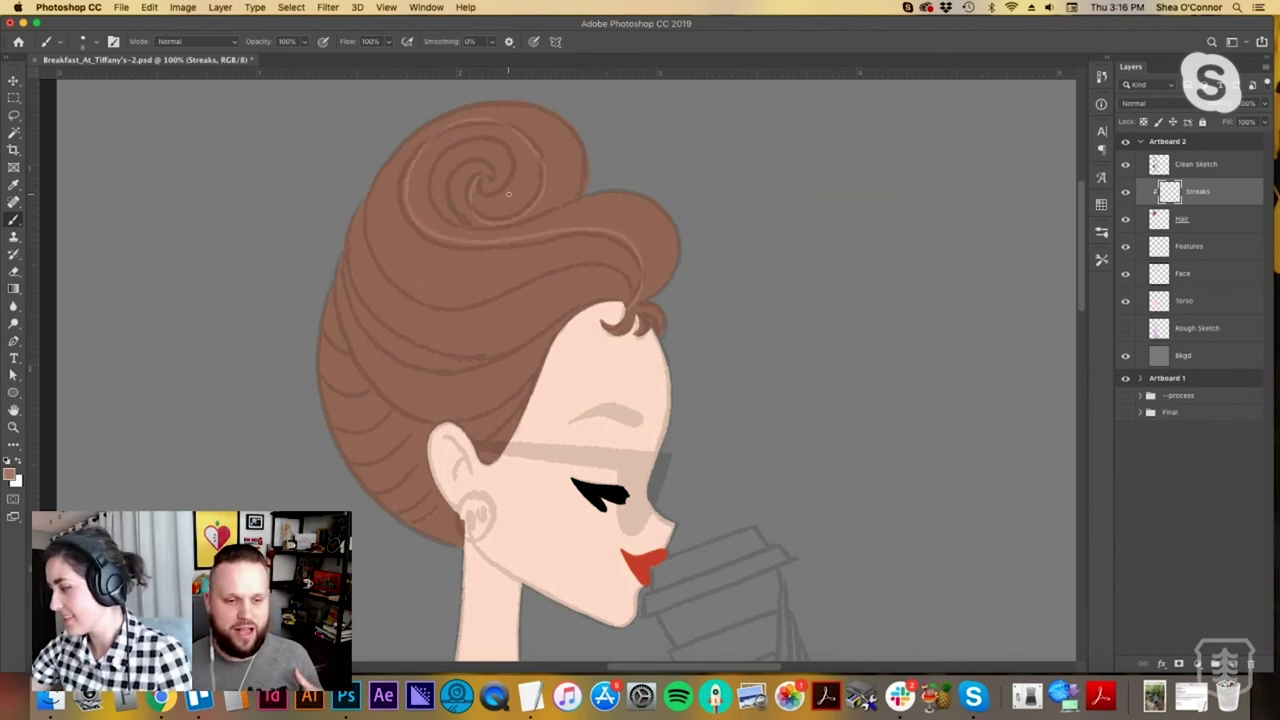
mouse_move(488, 194)
left_mouse_down()
mouse_move(482, 140)
mouse_move(446, 157)
mouse_move(432, 195)
mouse_move(499, 234)
left_mouse_up()
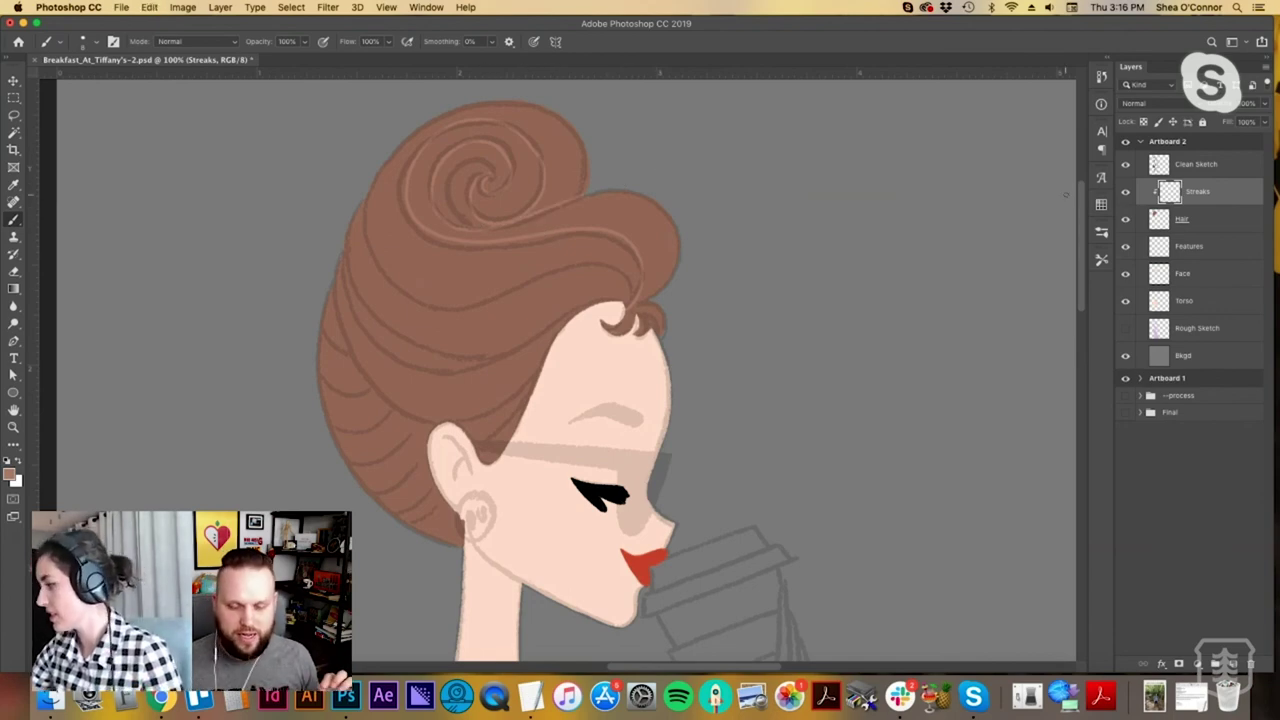
Paint a light-brown streak along the next wave from the forehead curls to the back of the hair, redoing it until smooth.
mouse_move(629, 298)
left_mouse_down()
mouse_move(579, 255)
mouse_move(465, 298)
mouse_move(359, 216)
left_mouse_up()
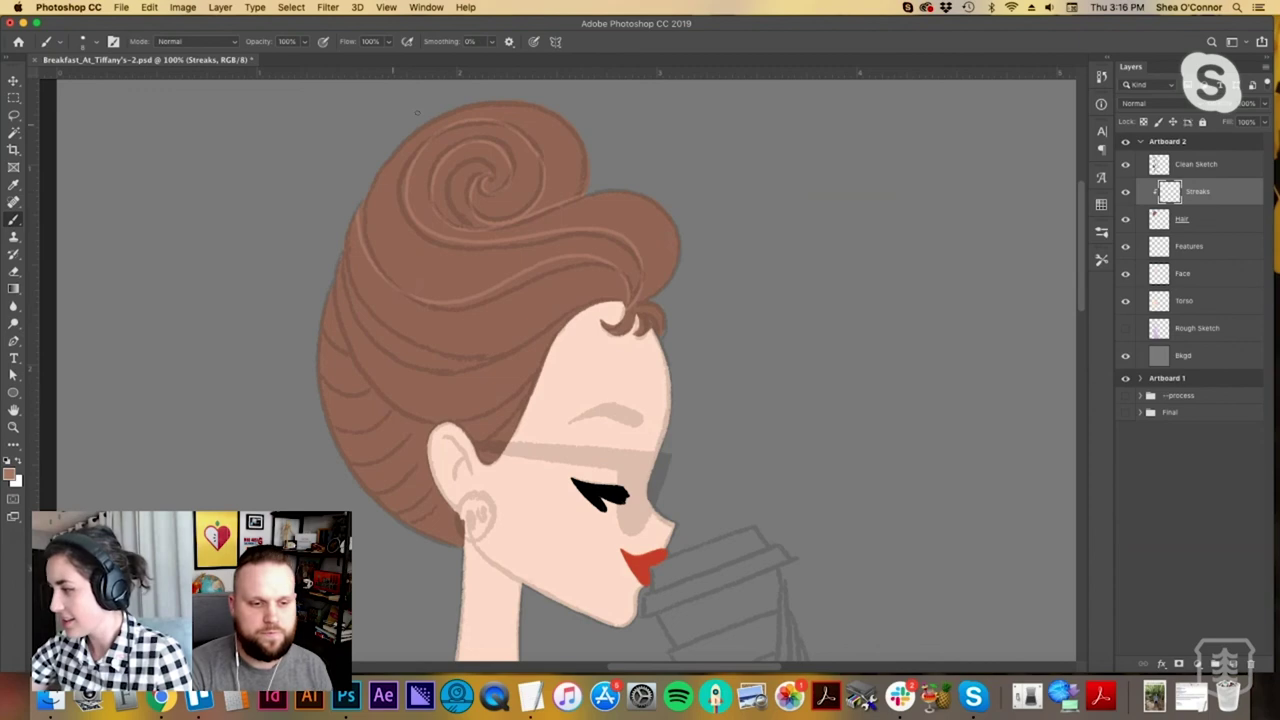
key("super+z")
mouse_move(619, 310)
left_mouse_down()
mouse_move(612, 276)
mouse_move(382, 264)
mouse_move(372, 200)
left_mouse_up()
key("super+z")
mouse_move(620, 306)
left_mouse_down()
mouse_move(540, 268)
mouse_move(372, 260)
mouse_move(360, 206)
left_mouse_up()
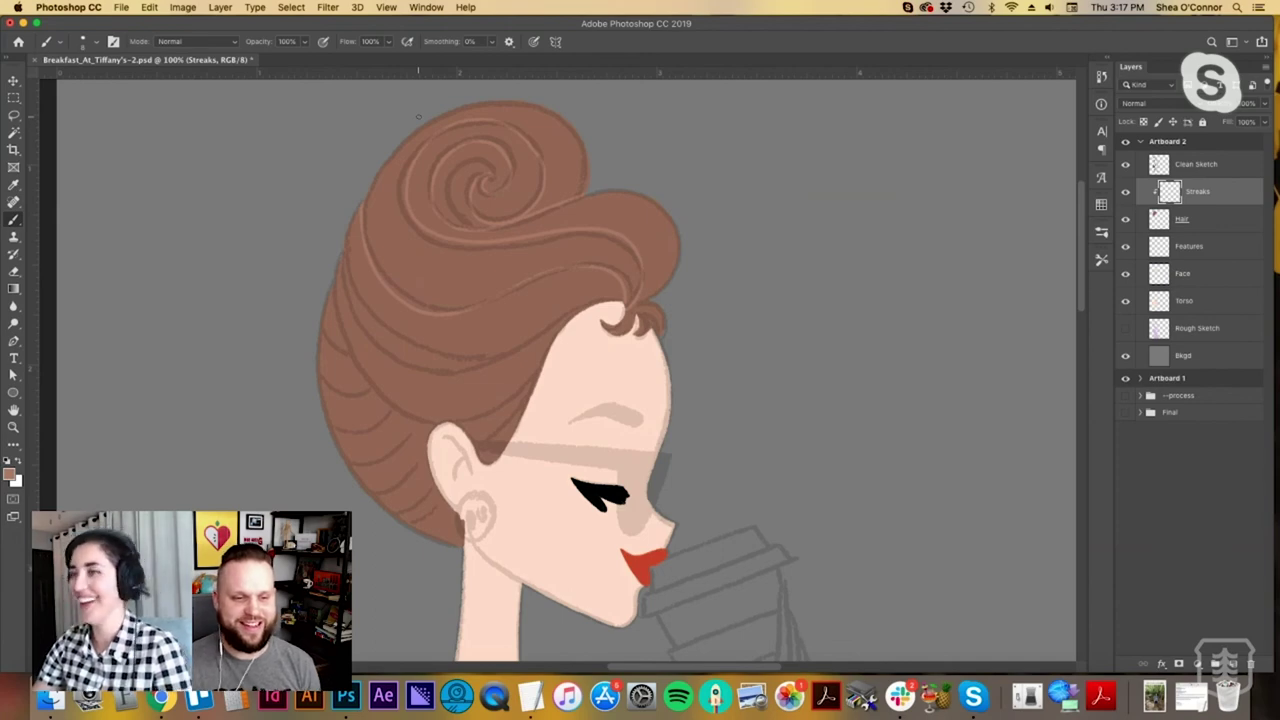
key("e")
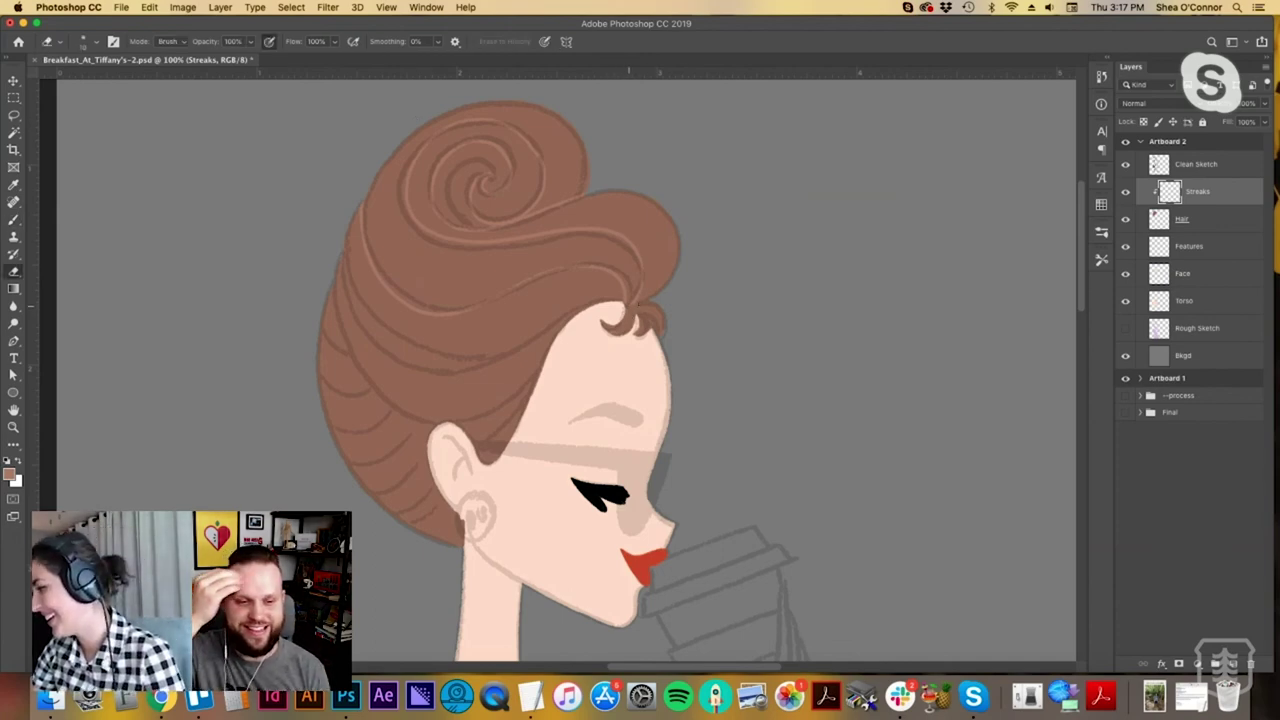
key("b")
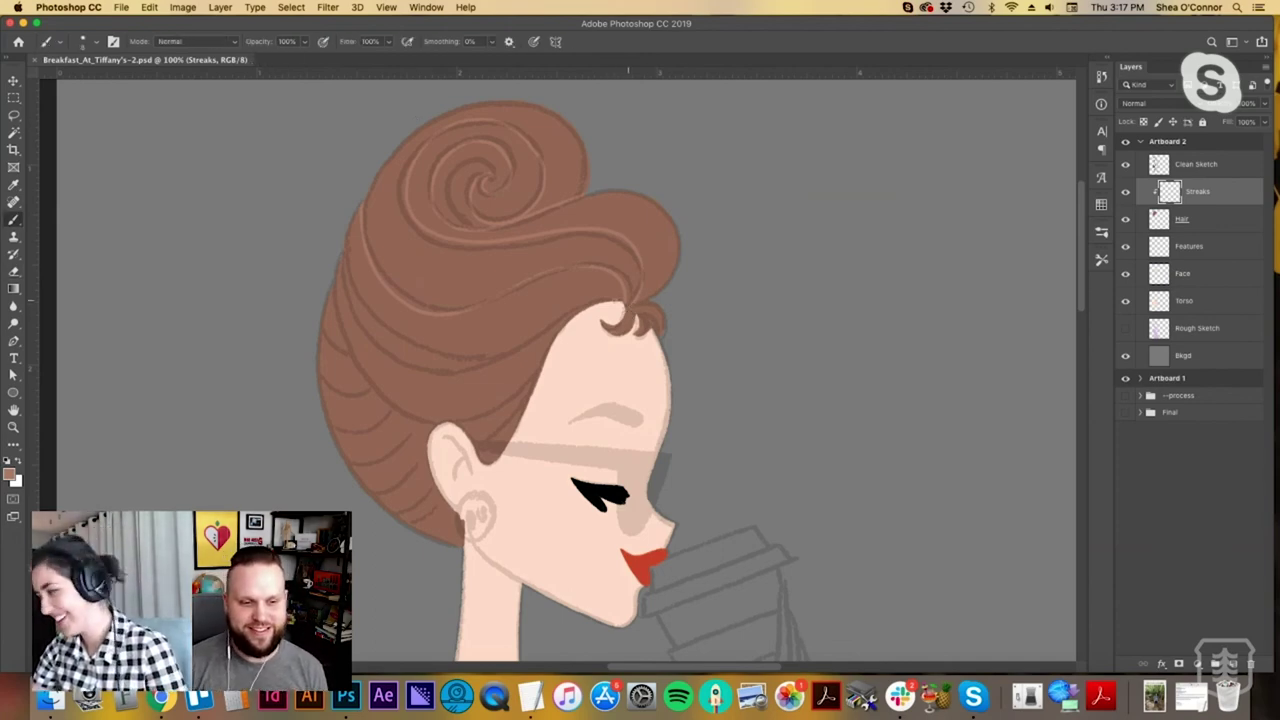